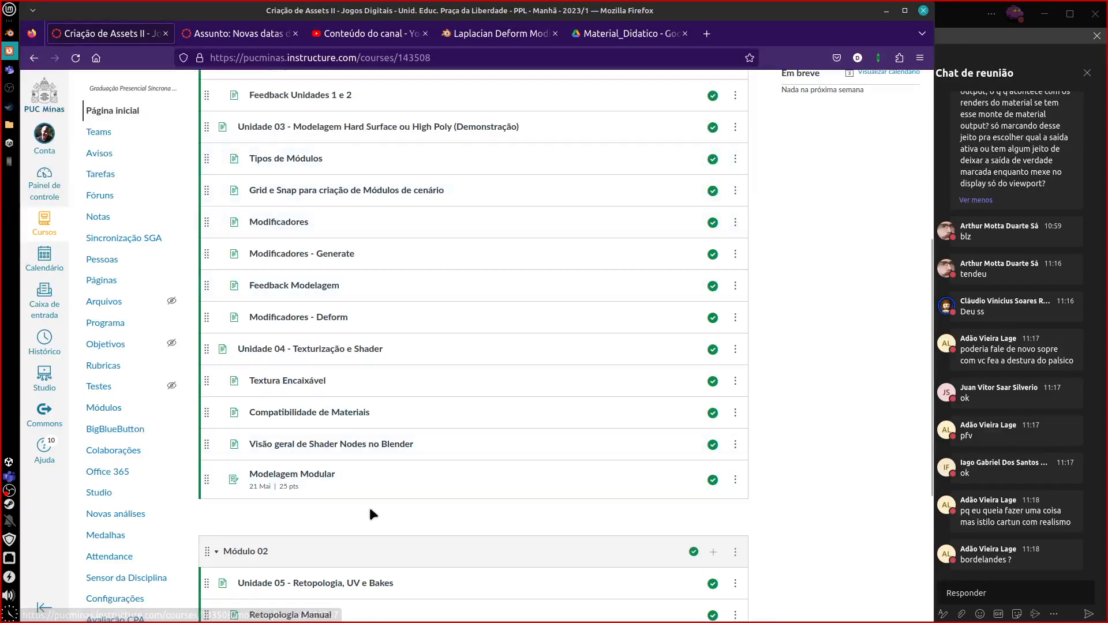
{"action": "left_click", "coordinate": [363, 33]}
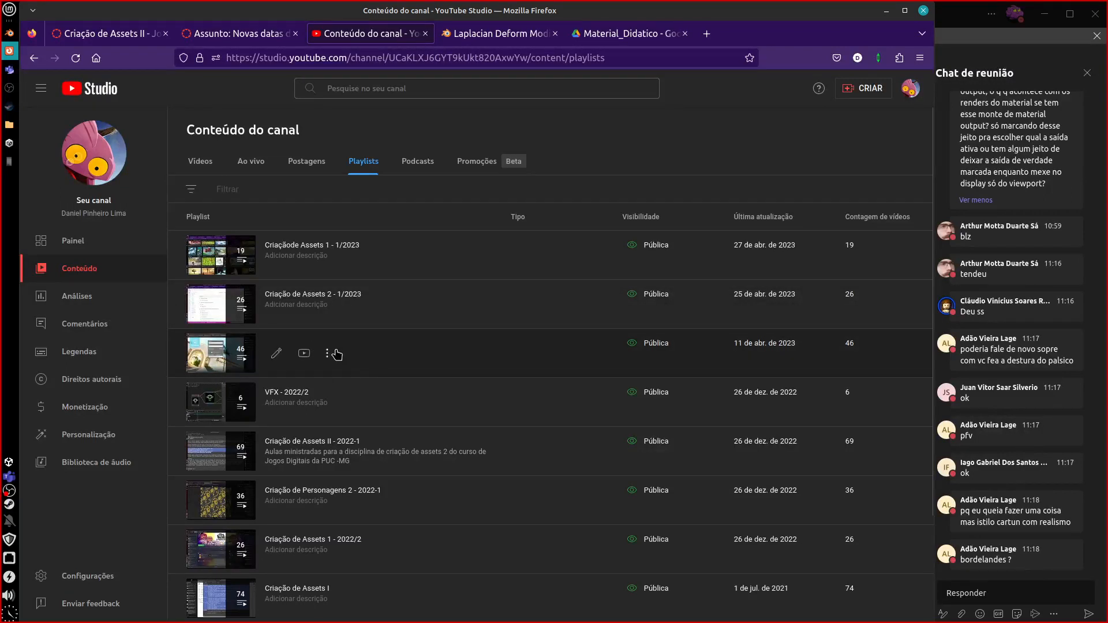
{"action": "left_click", "coordinate": [107, 35]}
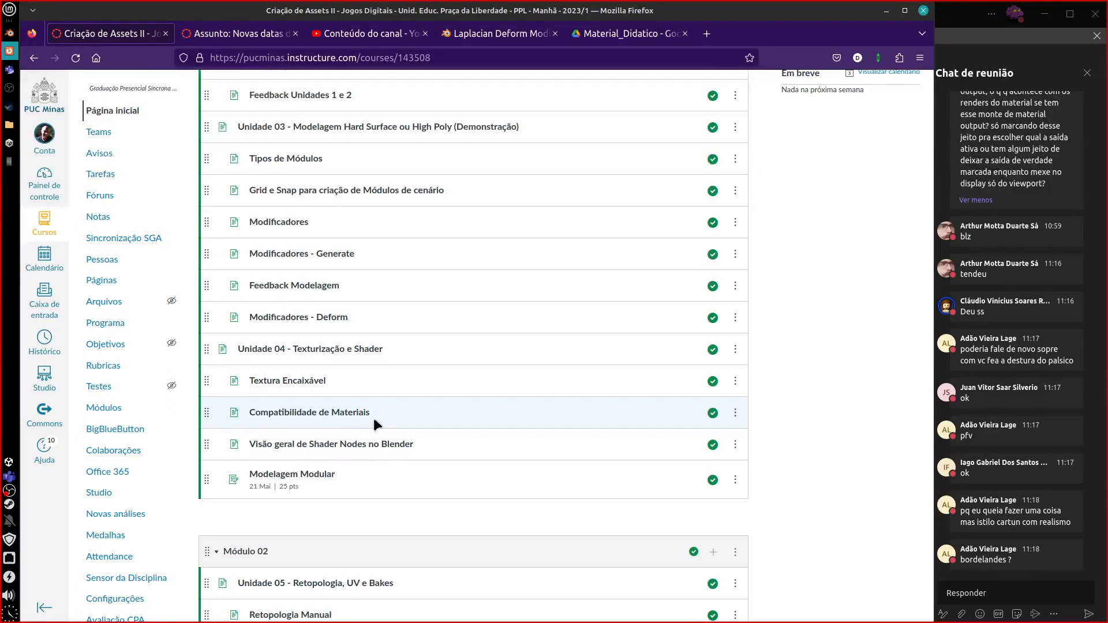
Switch to Blender and restore the full Shading workspace layout from the maximized node editor
{"action": "key", "text": "alt+Tab"}
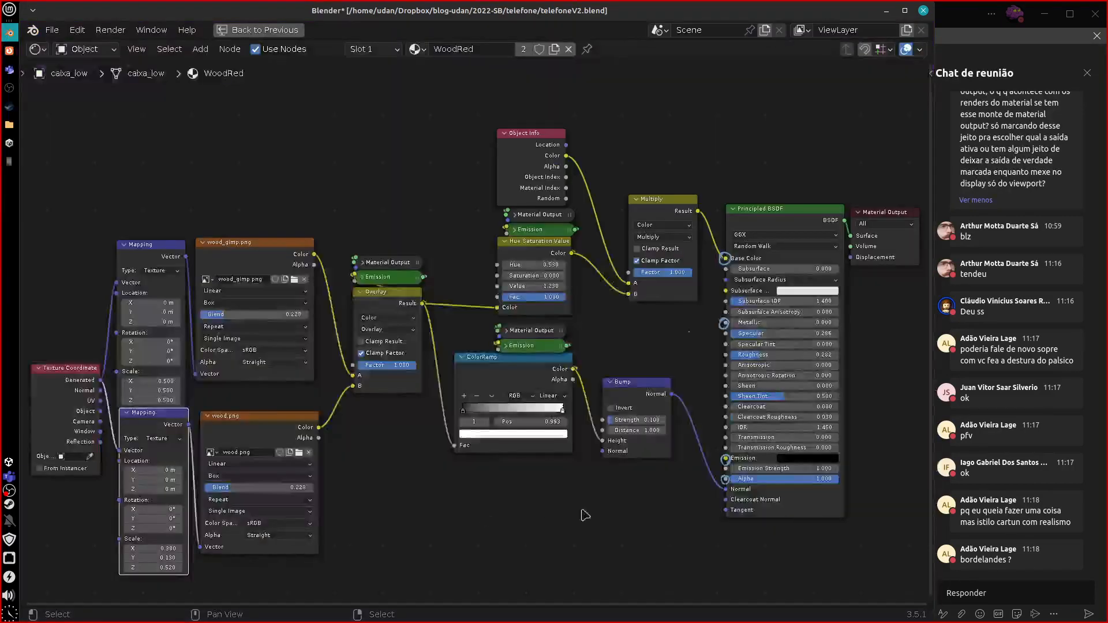
{"action": "key", "text": "ctrl+space"}
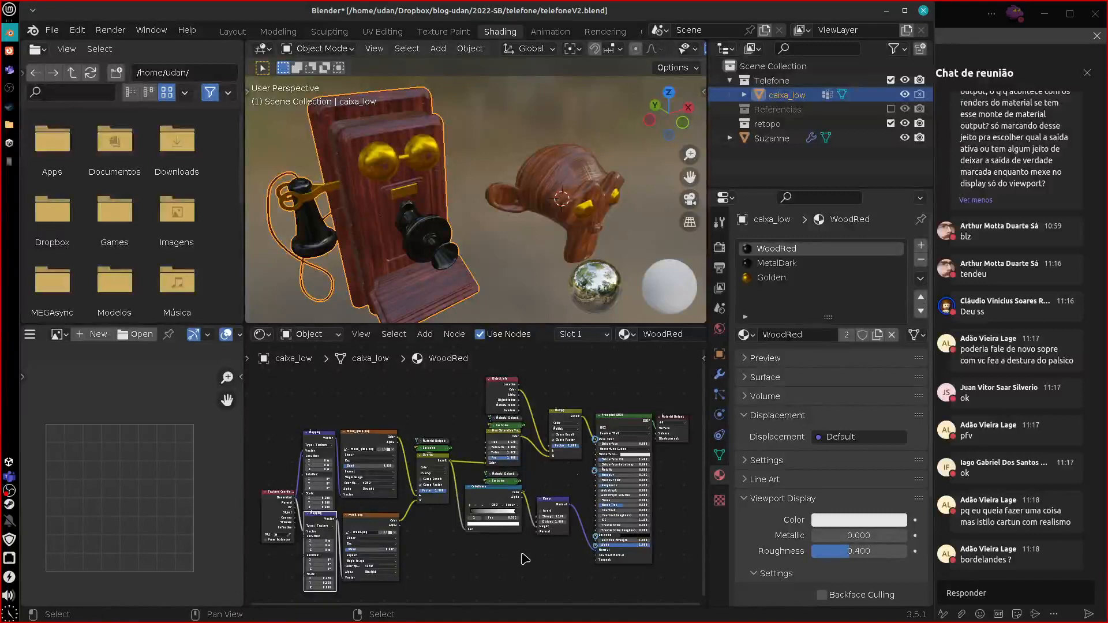
{"action": "middle_click_drag", "start_coordinate": [610, 254], "coordinate": [626, 236]}
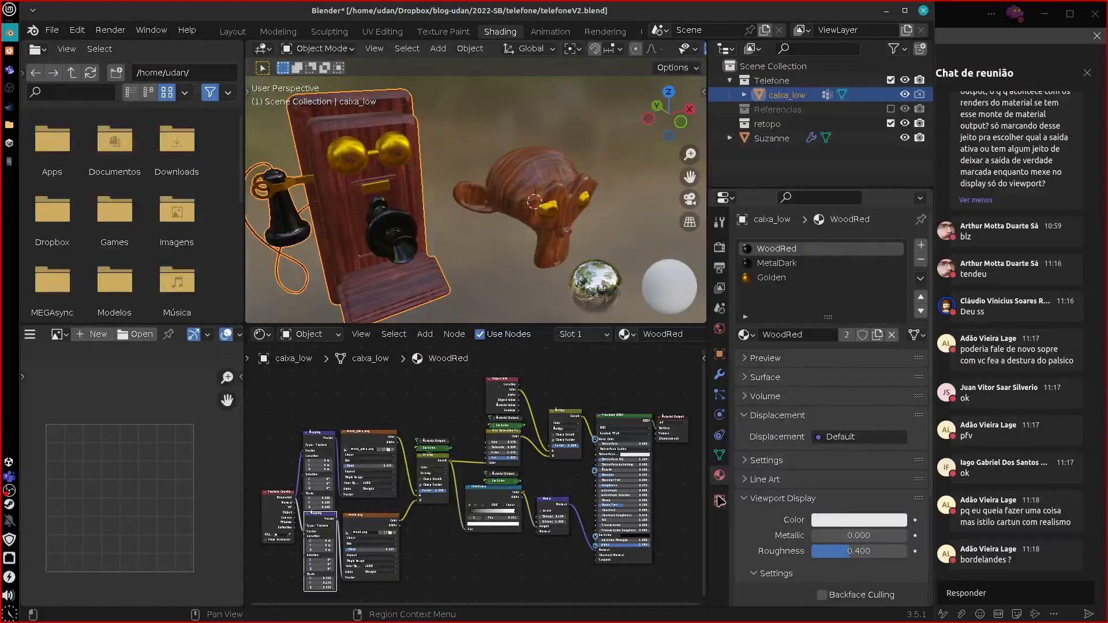
Set the render engine to Workbench and preview the telephone and monkey head with it in the viewport
{"action": "left_click", "coordinate": [719, 247]}
{"action": "left_click", "coordinate": [869, 250]}
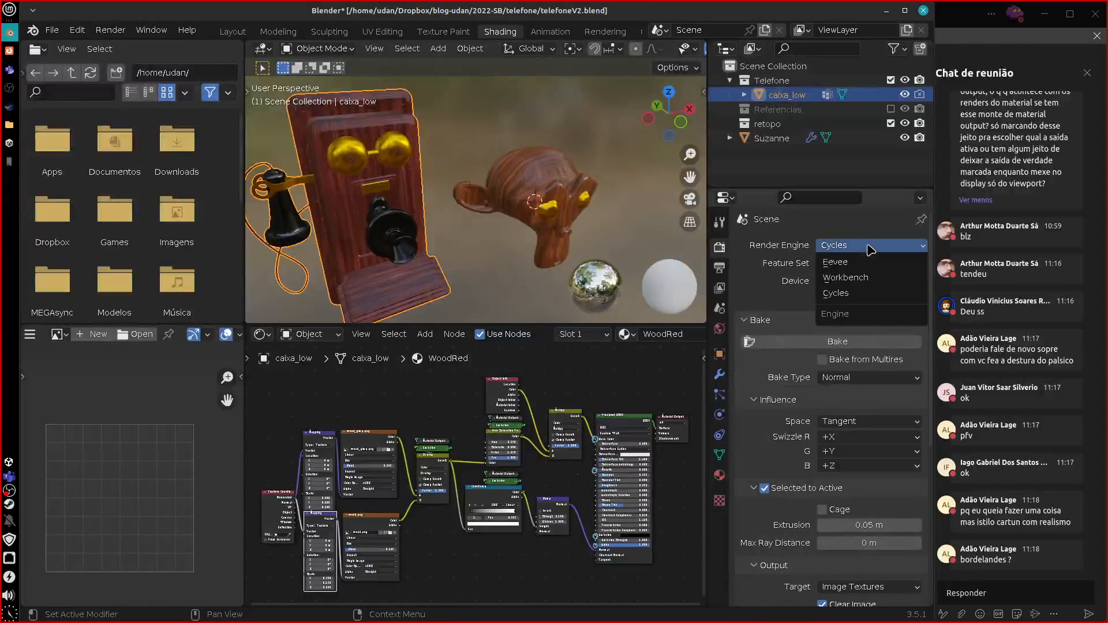
{"action": "left_click", "coordinate": [845, 278]}
{"action": "mouse_move", "coordinate": [605, 301]}
{"action": "middle_mouse_down"}
{"action": "mouse_move", "coordinate": [612, 272]}
{"action": "mouse_move", "coordinate": [565, 263]}
{"action": "mouse_move", "coordinate": [568, 276]}
{"action": "mouse_move", "coordinate": [553, 272]}
{"action": "middle_mouse_up"}
{"action": "scroll", "coordinate": [684, 50], "scroll_direction": "down", "scroll_amount": 6}
{"action": "left_click", "coordinate": [681, 50]}
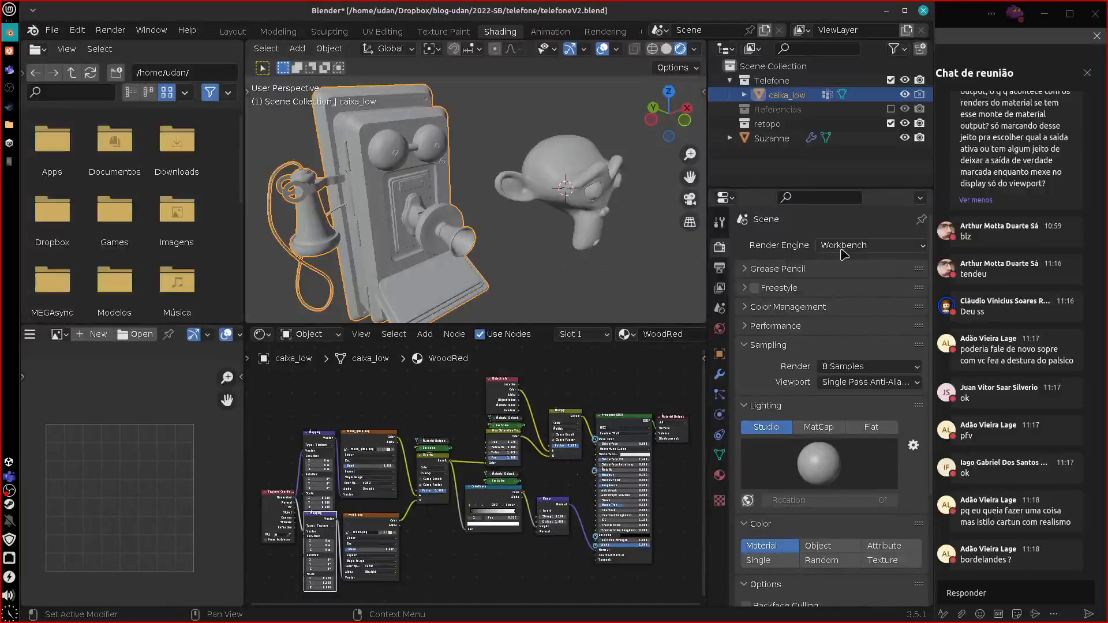
Set the render engine to Eevee and show the 3D viewport in rendered shading
{"action": "left_click", "coordinate": [871, 247]}
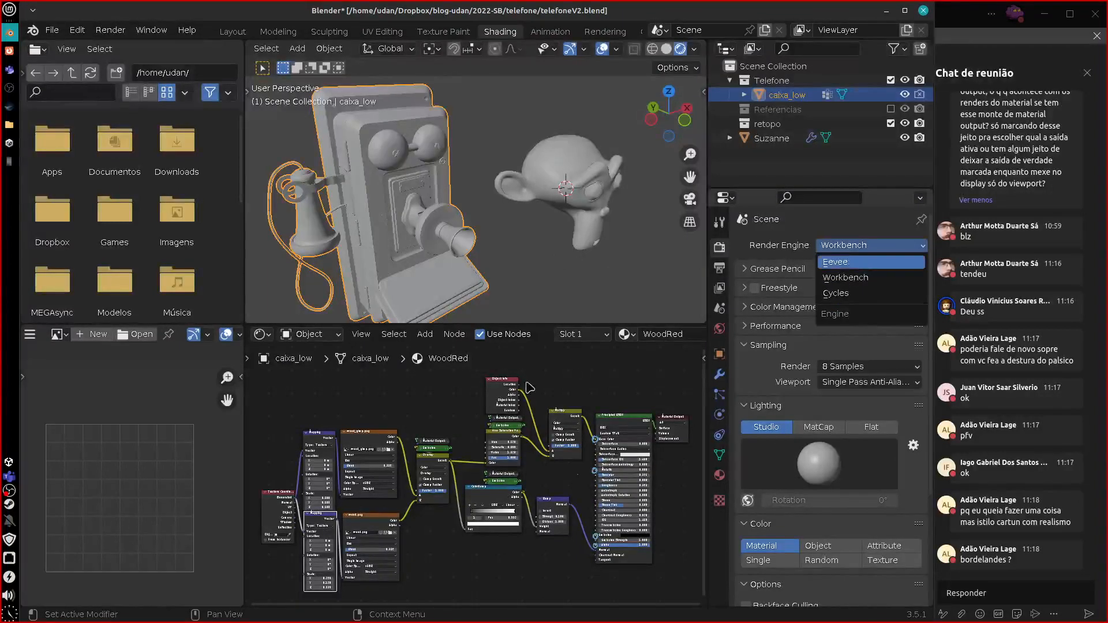
{"action": "left_click", "coordinate": [835, 261]}
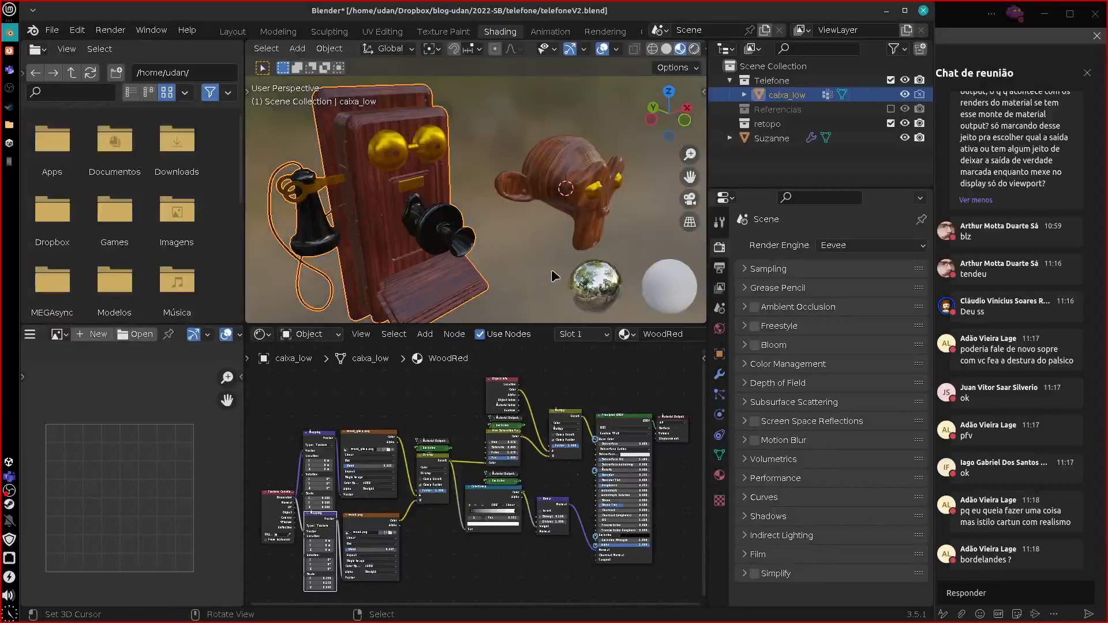
{"action": "middle_click_drag", "start_coordinate": [552, 276], "coordinate": [476, 292]}
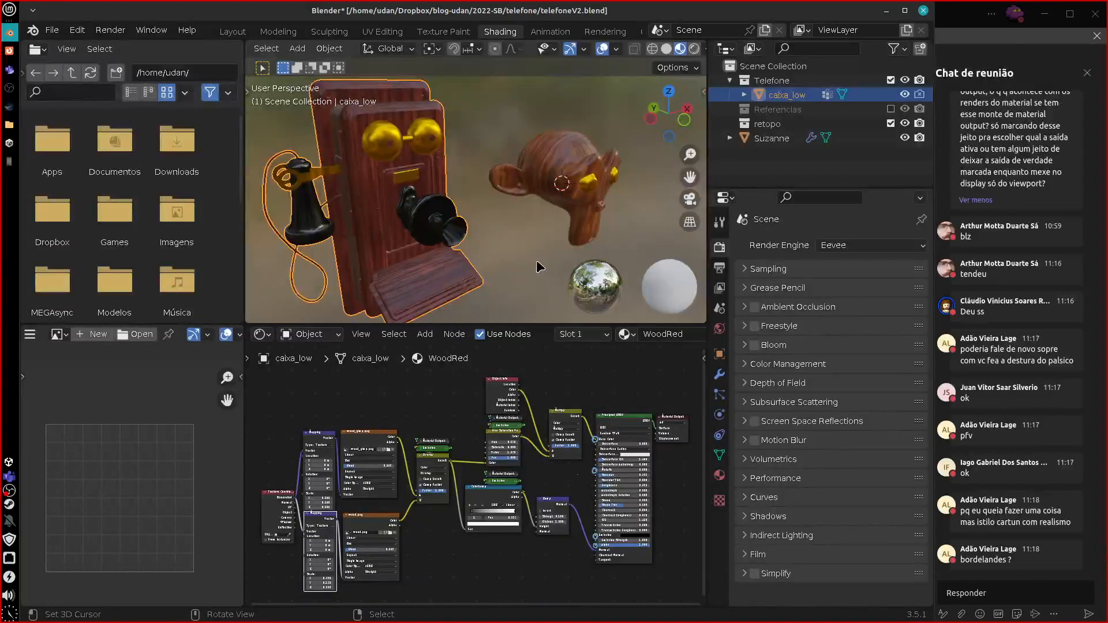
{"action": "middle_click_drag", "start_coordinate": [539, 267], "coordinate": [664, 87]}
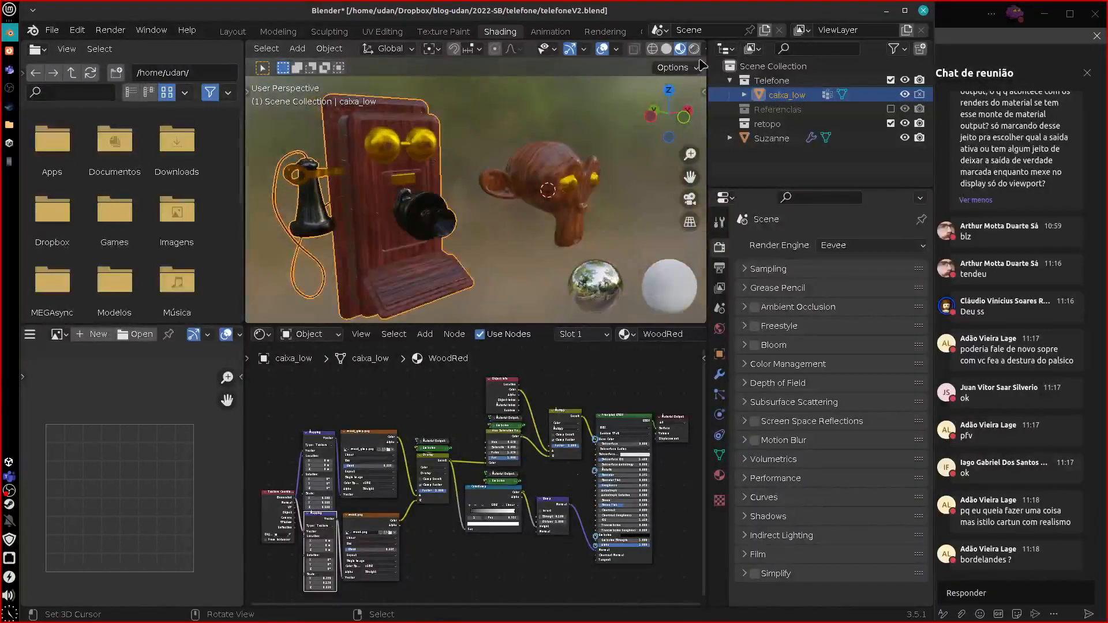
{"action": "left_click", "coordinate": [695, 49]}
Add a Sun light above and beside the monkey head and rotate it to shine diagonally towards the telephone
{"action": "left_click", "coordinate": [620, 127]}
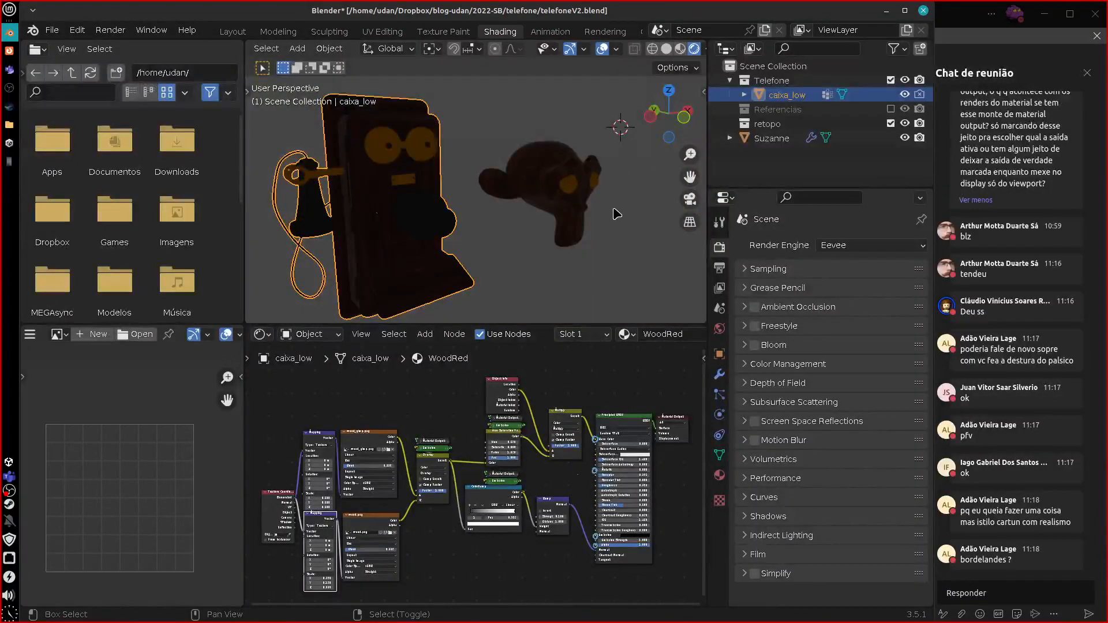
{"action": "key", "text": "shift+a"}
{"action": "mouse_move", "coordinate": [600, 387]}
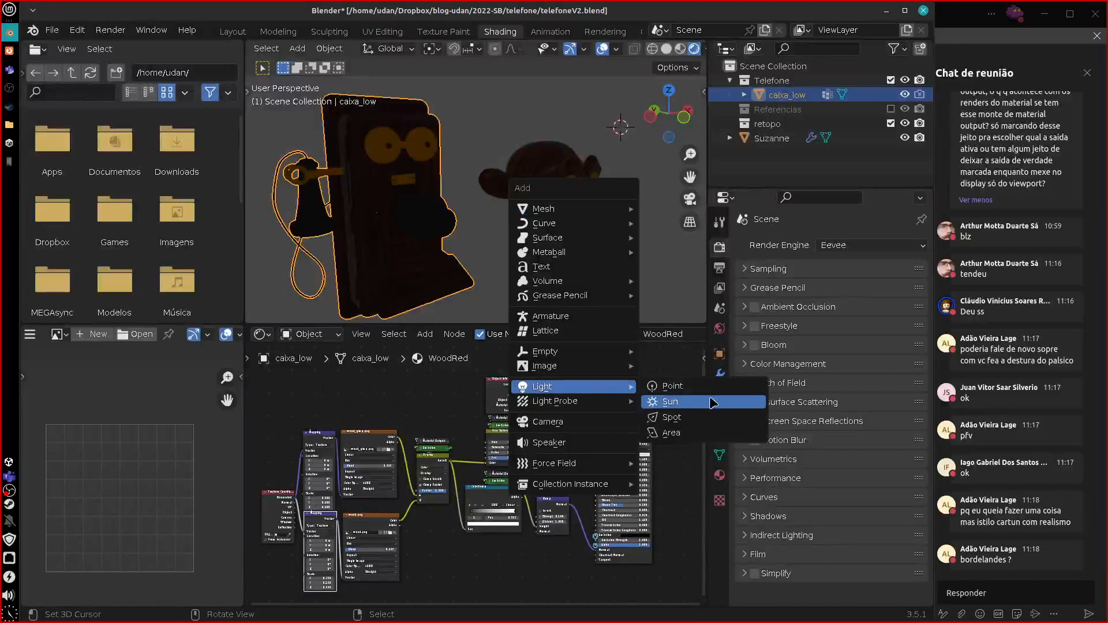
{"action": "left_click", "coordinate": [705, 403]}
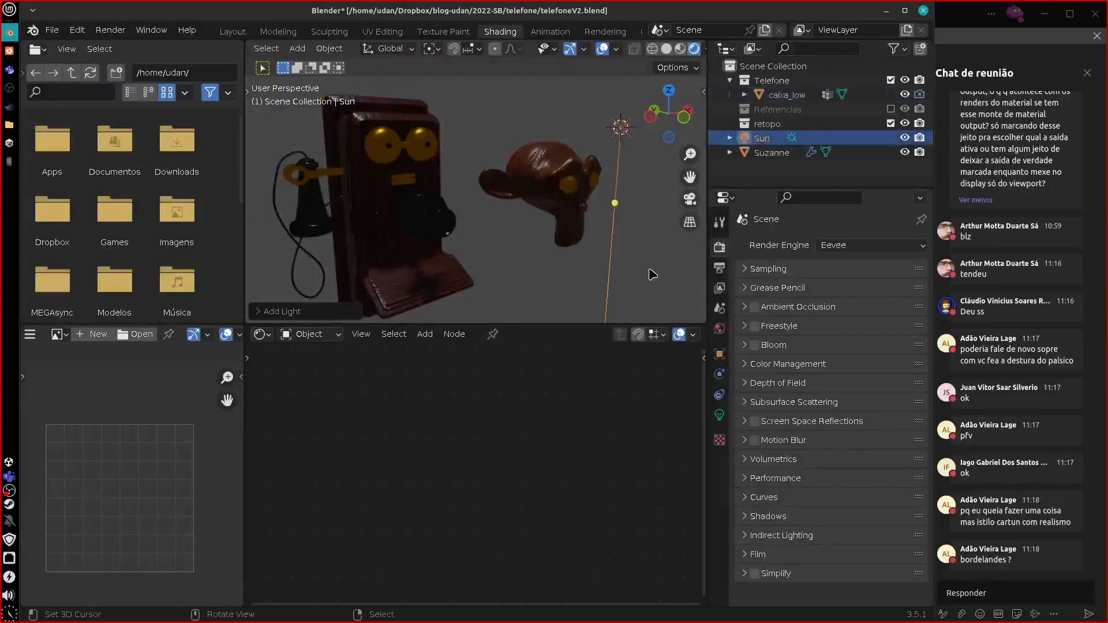
{"action": "key", "text": "r"}
{"action": "left_click", "coordinate": [462, 261]}
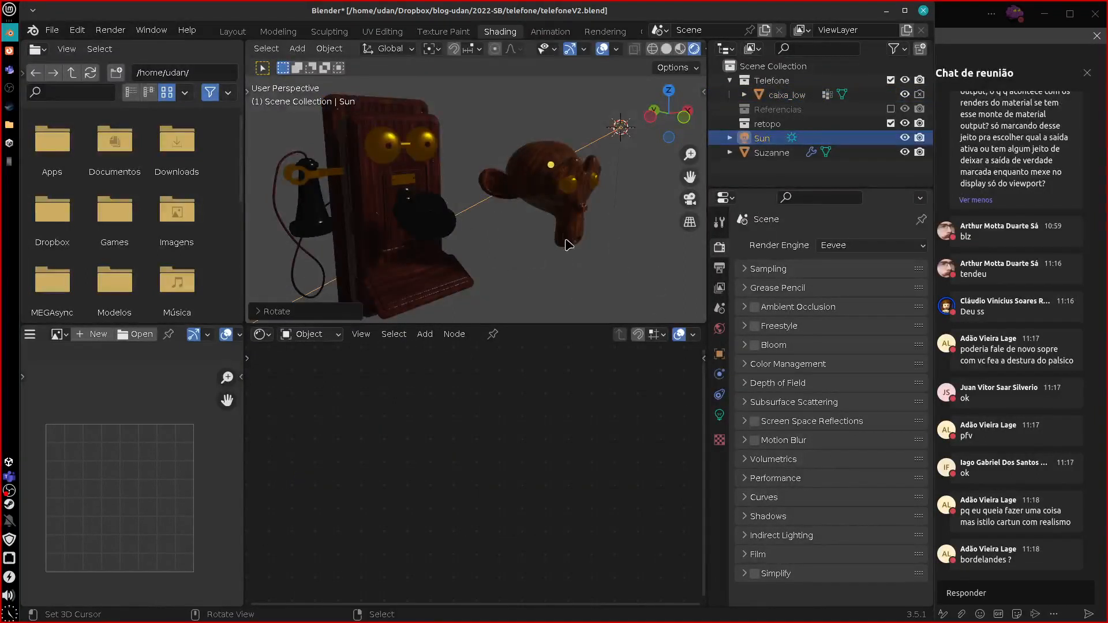
Move the Sun light farther to the side of the monkey head and try another rotation of it
{"action": "key", "text": "g"}
{"action": "left_click", "coordinate": [639, 230]}
{"action": "middle_click_drag", "start_coordinate": [594, 251], "coordinate": [465, 289]}
{"action": "key", "text": "g"}
{"action": "left_click", "coordinate": [346, 249]}
{"action": "middle_click_drag", "start_coordinate": [346, 249], "coordinate": [537, 244]}
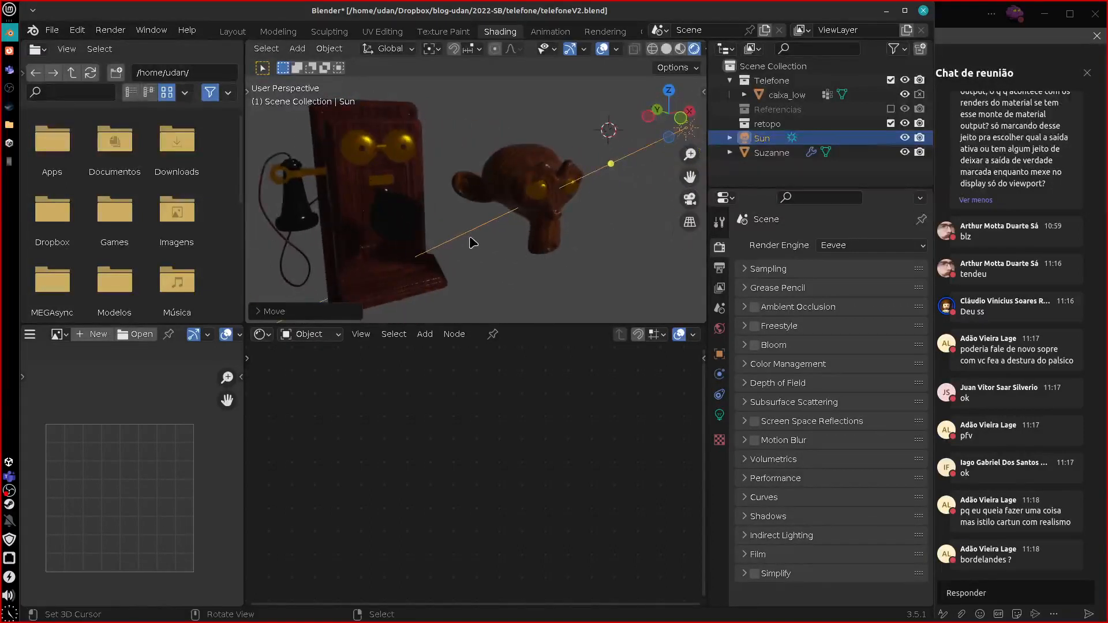
{"action": "key", "text": "r"}
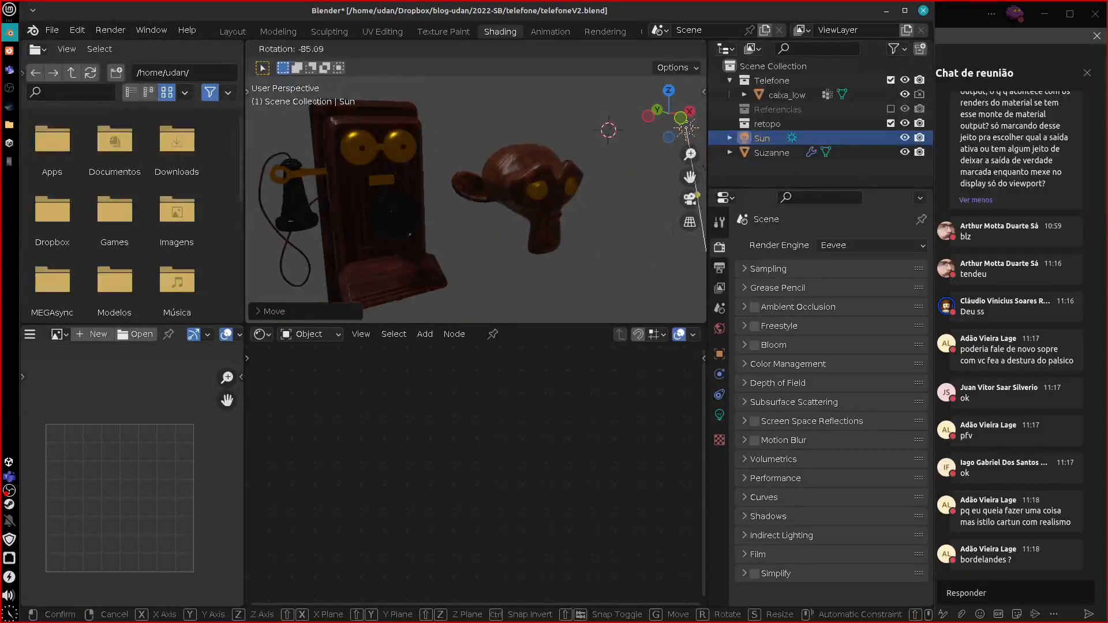
{"action": "key", "text": "Return"}
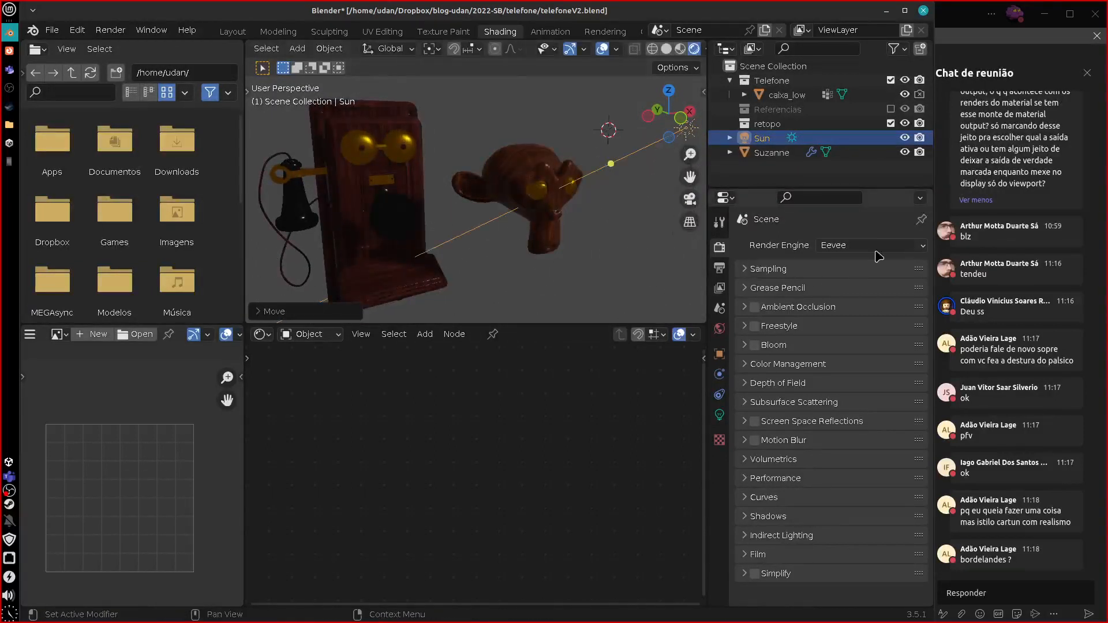
Set the render engine to Cycles and try rotating the Sun light to preview its lighting
{"action": "left_click", "coordinate": [874, 246]}
{"action": "left_click", "coordinate": [864, 295]}
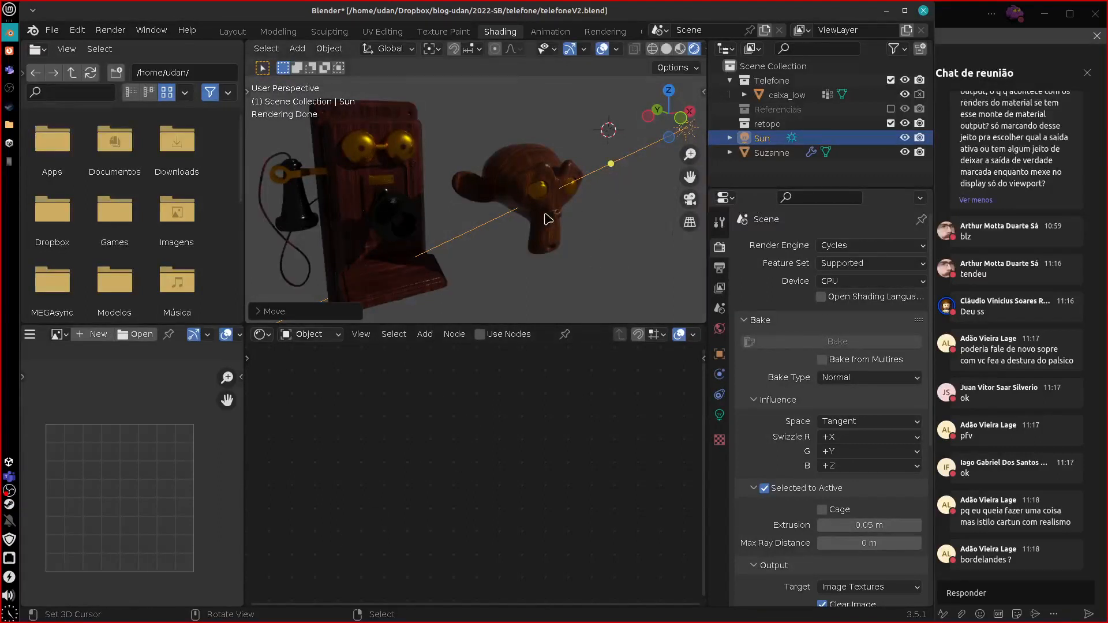
{"action": "key", "text": "r"}
{"action": "left_click", "coordinate": [635, 299]}
Switch the 3D viewport to material preview shading, with Cycles selected as the render engine
{"action": "key", "text": "z"}
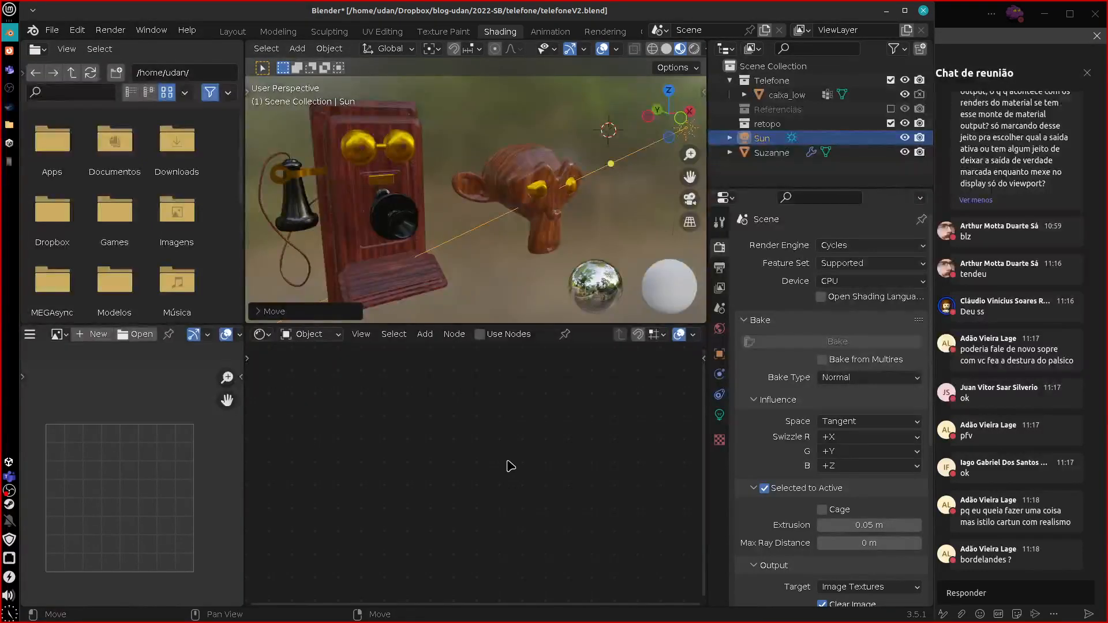
{"action": "left_click", "coordinate": [848, 246]}
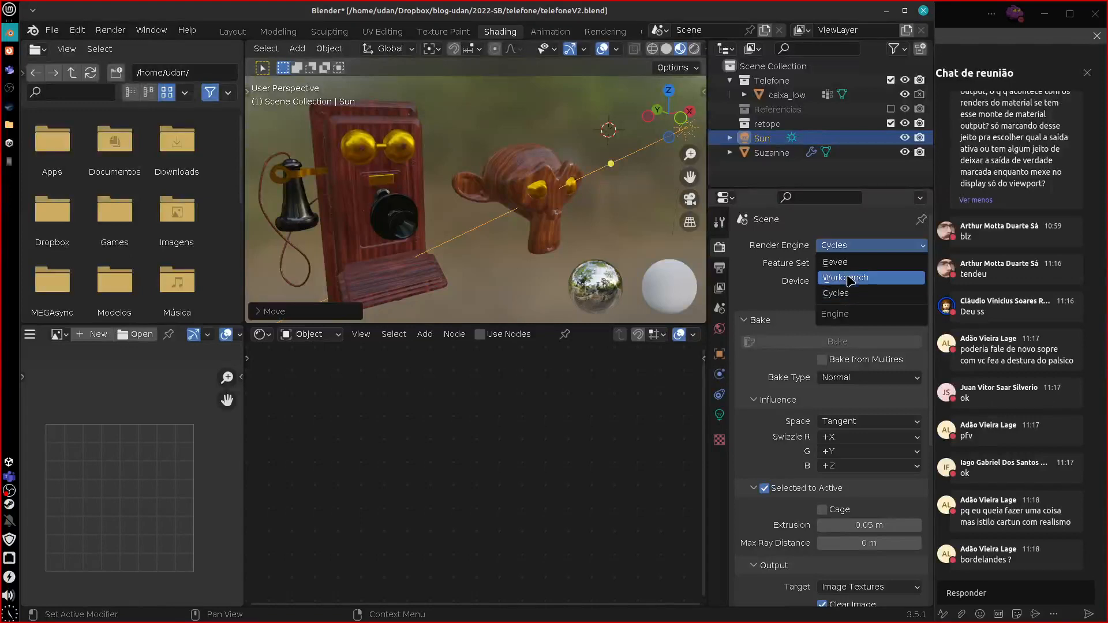
{"action": "left_click", "coordinate": [844, 295]}
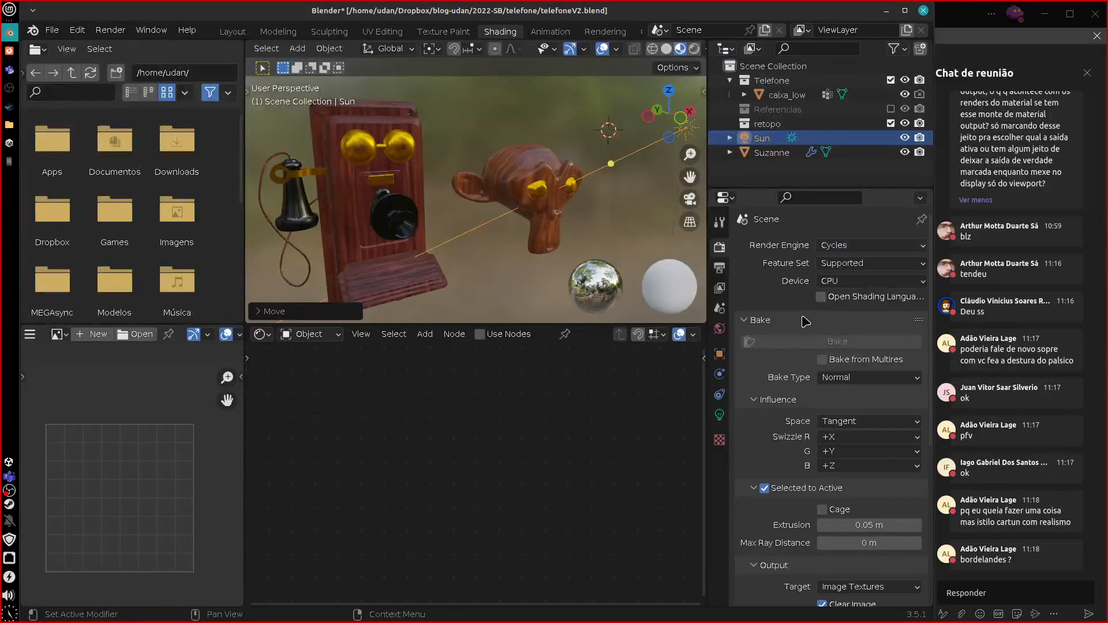
Select the telephone object and set the render engine to Eevee
{"action": "left_click", "coordinate": [370, 242]}
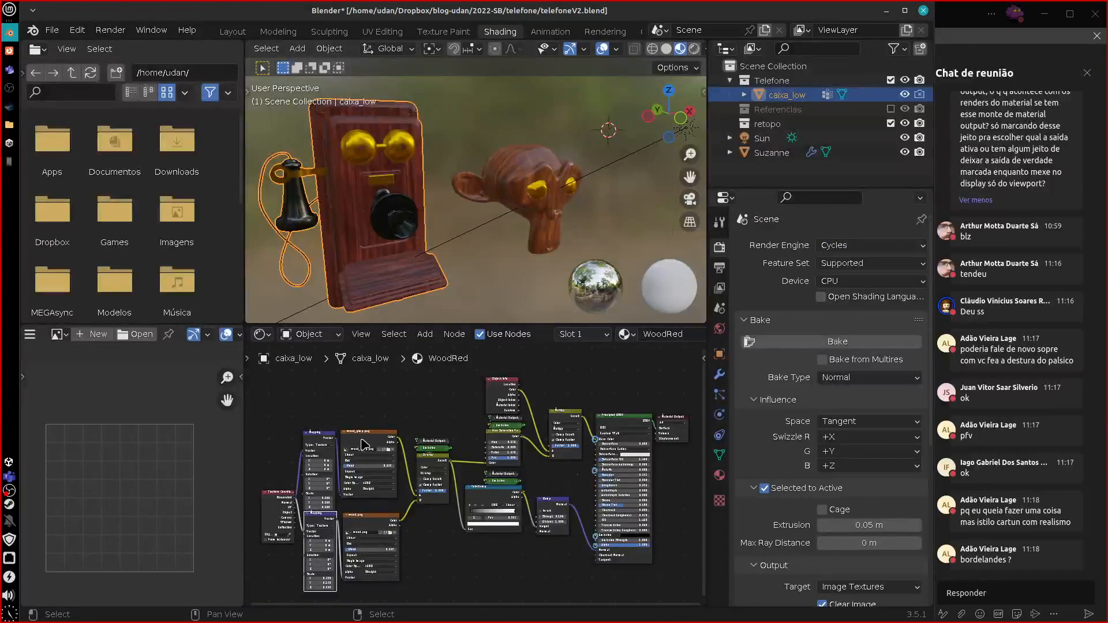
{"action": "mouse_move", "coordinate": [360, 437]}
{"action": "middle_mouse_down"}
{"action": "mouse_move", "coordinate": [340, 446]}
{"action": "mouse_move", "coordinate": [359, 428]}
{"action": "middle_mouse_up"}
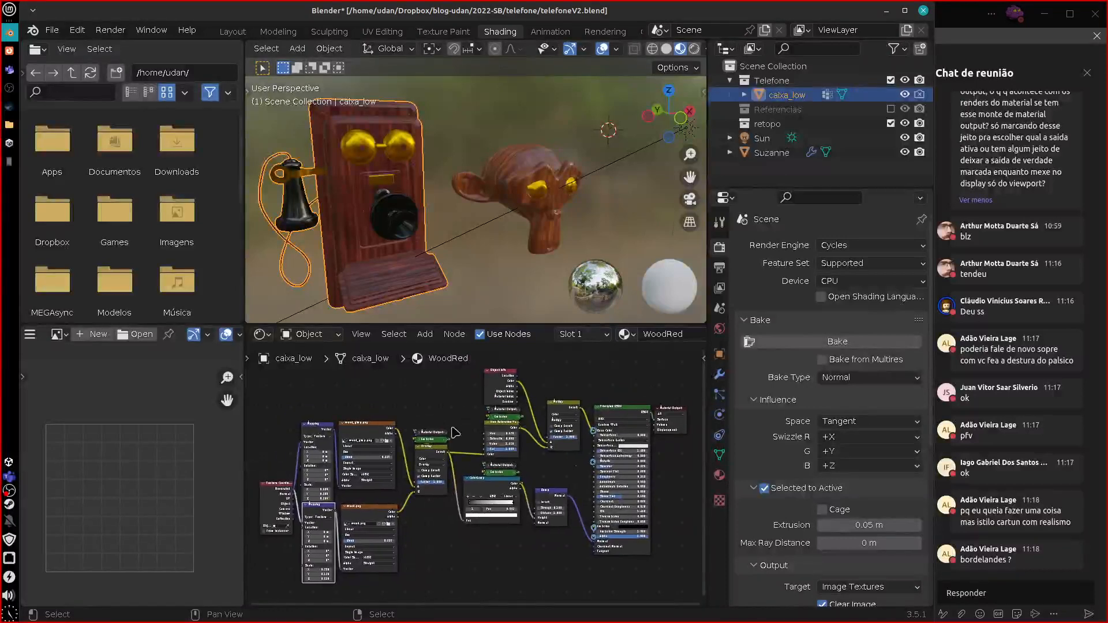
{"action": "left_click", "coordinate": [854, 247]}
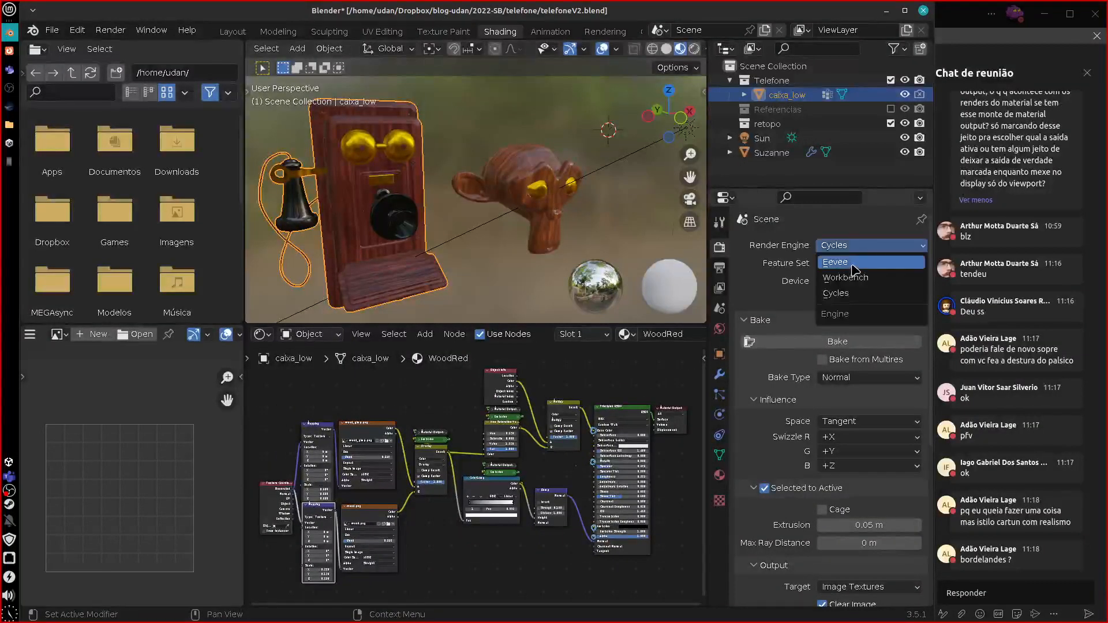
{"action": "left_click", "coordinate": [842, 262]}
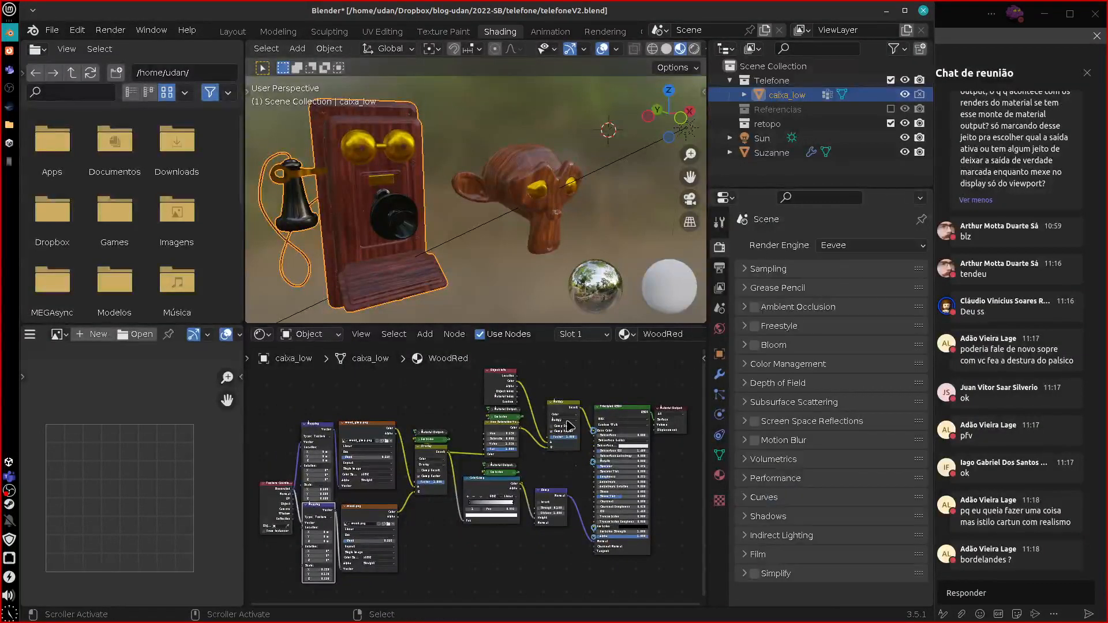
Maximize the Shader Editor and frame the WoodRed material's Principled BSDF and Material Output nodes
{"action": "left_click", "coordinate": [262, 334]}
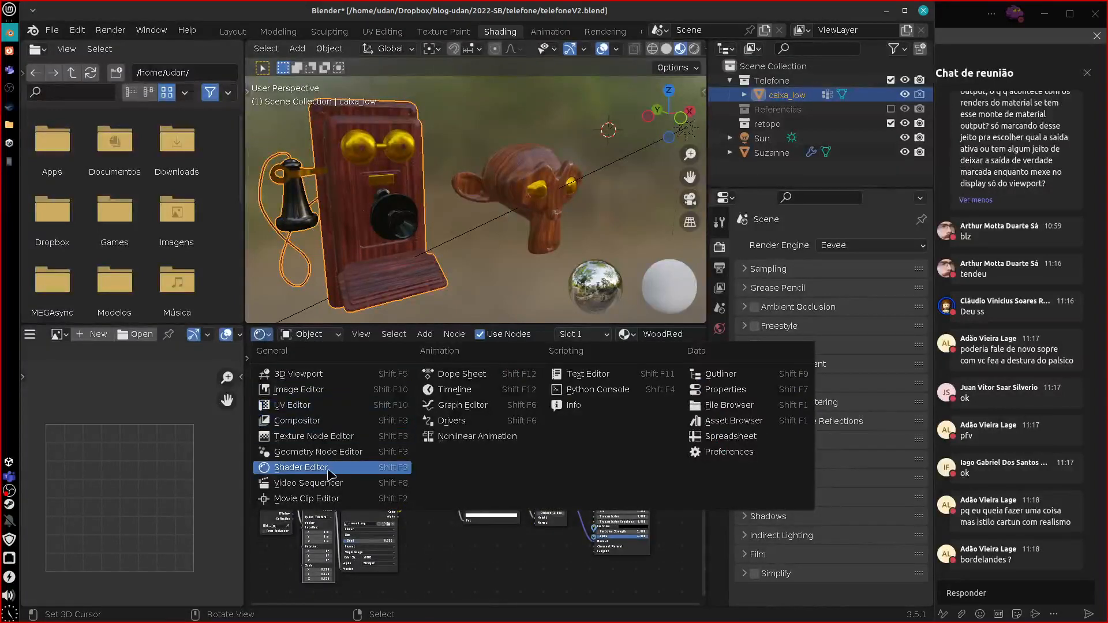
{"action": "left_click", "coordinate": [512, 570]}
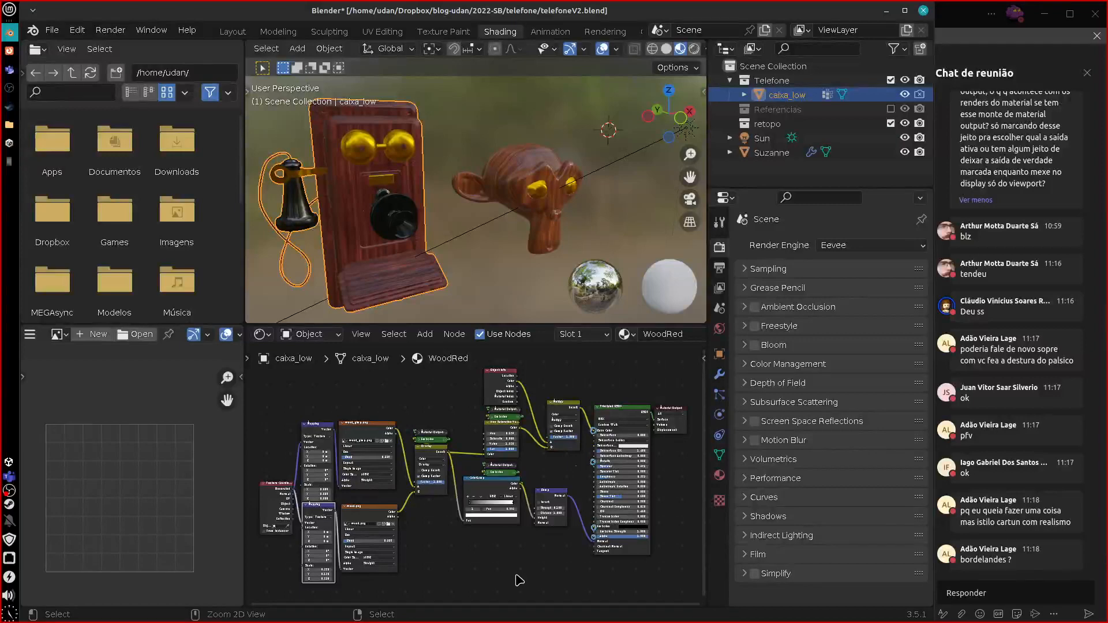
{"action": "key", "text": "ctrl+space"}
{"action": "middle_click_drag", "start_coordinate": [587, 503], "coordinate": [406, 544]}
{"action": "middle_click_drag", "start_coordinate": [718, 462], "coordinate": [511, 516]}
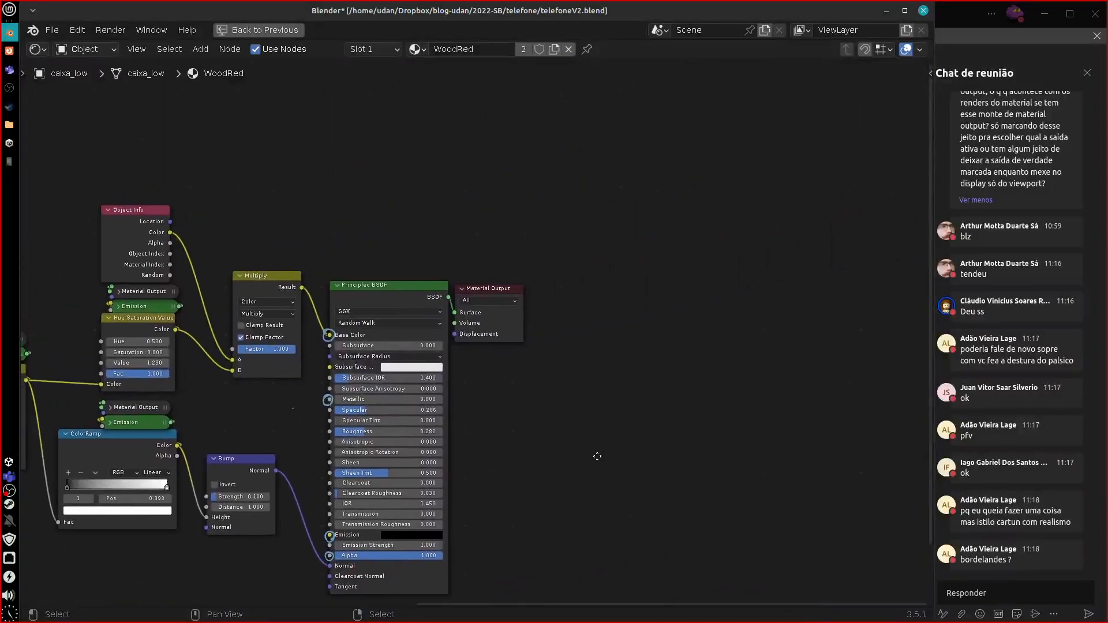
{"action": "middle_click_drag", "start_coordinate": [564, 373], "coordinate": [535, 370]}
{"action": "scroll", "coordinate": [540, 359], "scroll_direction": "up", "scroll_amount": 1}
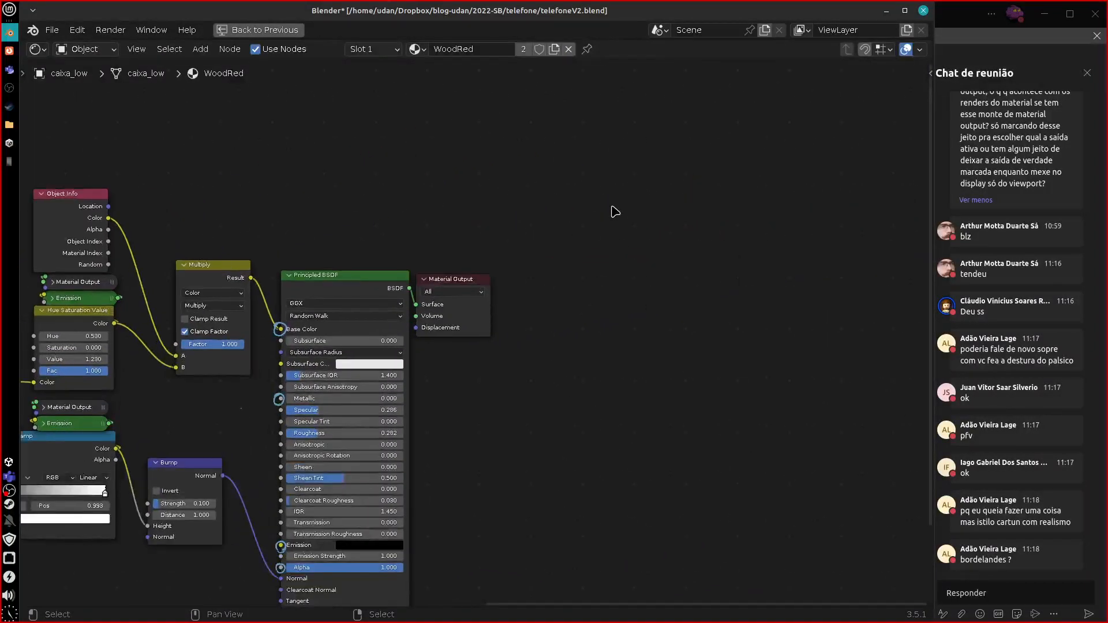
Display the list of shader nodes that can be added to the WoodRed material
{"action": "key", "text": "space"}
{"action": "key", "text": "space"}
{"action": "key", "text": "shift+a"}
{"action": "mouse_move", "coordinate": [583, 247]}
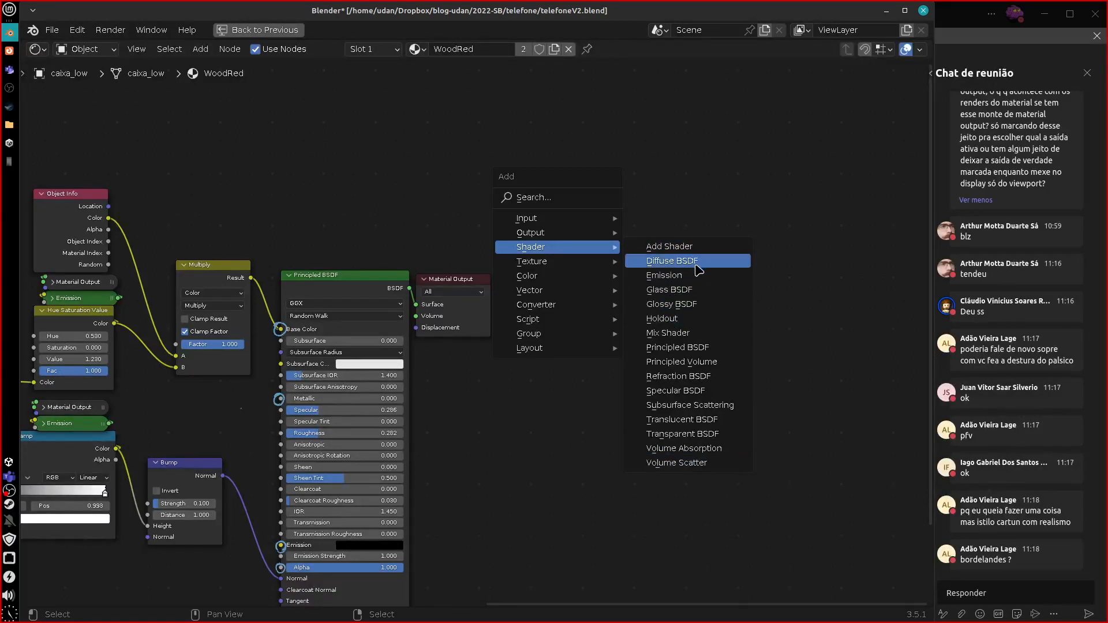
Examine the Principled BSDF node's inputs along with its distribution and subsurface method options
{"action": "middle_click_drag", "start_coordinate": [431, 412], "coordinate": [470, 321]}
{"action": "scroll", "coordinate": [470, 322], "scroll_direction": "up", "scroll_amount": 3}
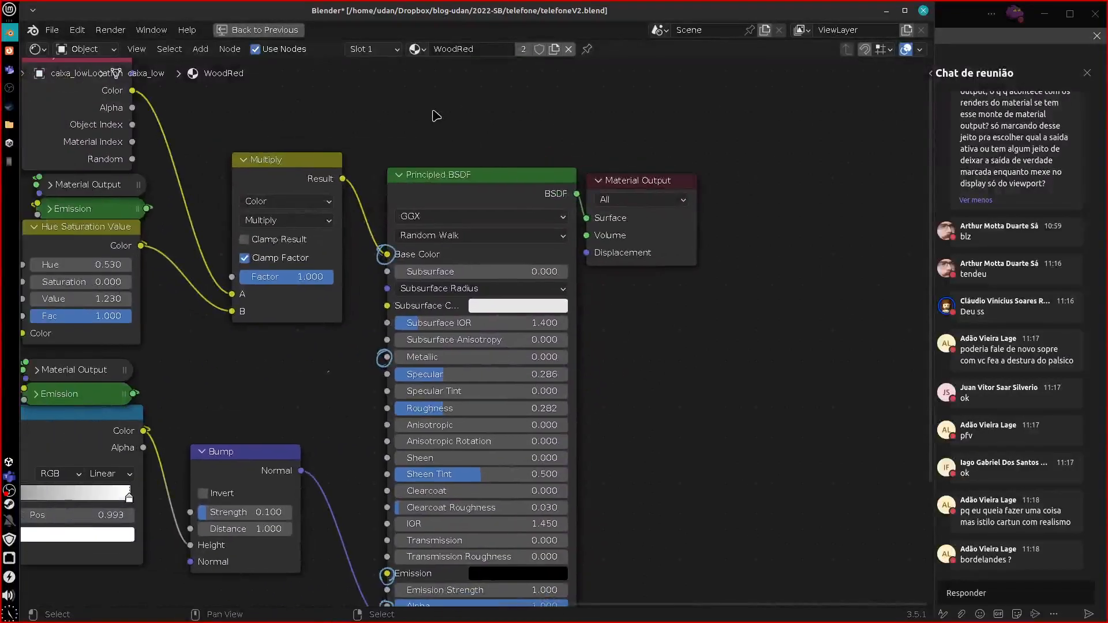
{"action": "mouse_move", "coordinate": [416, 151]}
{"action": "left_mouse_down"}
{"action": "mouse_move", "coordinate": [420, 114]}
{"action": "mouse_move", "coordinate": [444, 138]}
{"action": "mouse_move", "coordinate": [488, 119]}
{"action": "mouse_move", "coordinate": [498, 137]}
{"action": "left_mouse_up"}
{"action": "mouse_move", "coordinate": [489, 148]}
{"action": "left_mouse_down"}
{"action": "mouse_move", "coordinate": [482, 164]}
{"action": "mouse_move", "coordinate": [498, 169]}
{"action": "left_mouse_up"}
{"action": "left_click_drag", "start_coordinate": [494, 155], "coordinate": [560, 141]}
{"action": "middle_click_drag", "start_coordinate": [633, 490], "coordinate": [623, 420]}
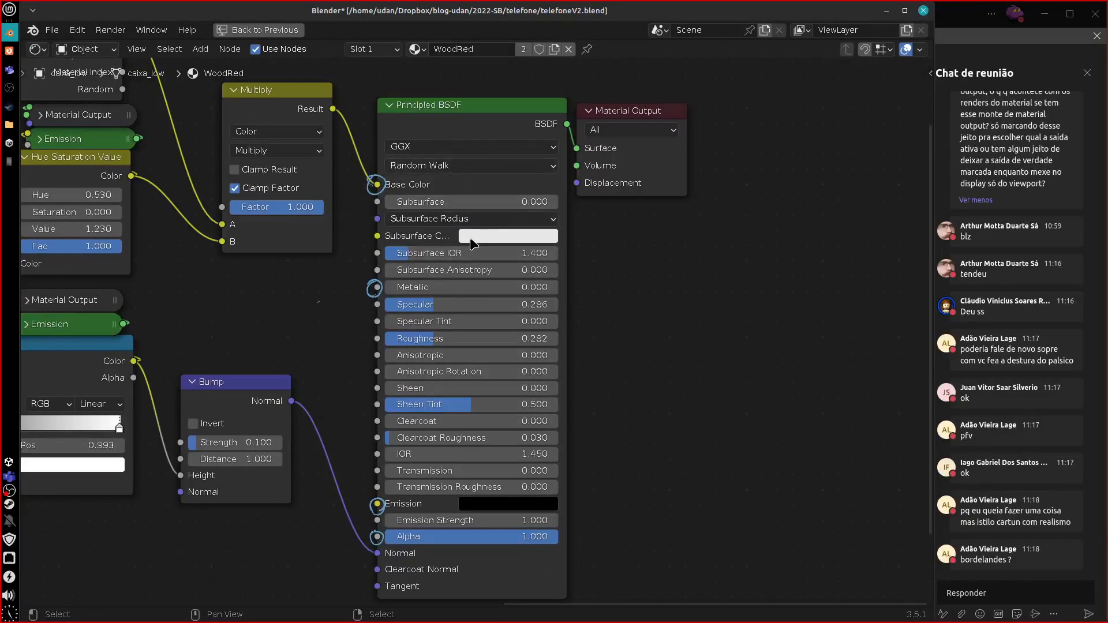
{"action": "left_click", "coordinate": [456, 149]}
{"action": "left_click", "coordinate": [467, 151]}
{"action": "left_click", "coordinate": [470, 166]}
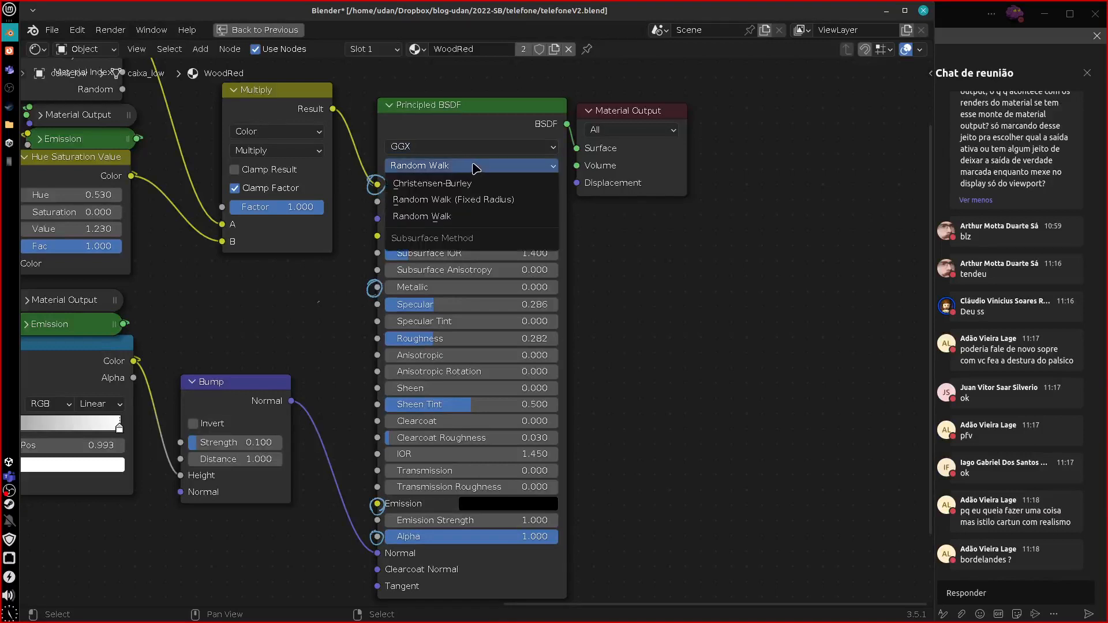
{"action": "left_click", "coordinate": [470, 152]}
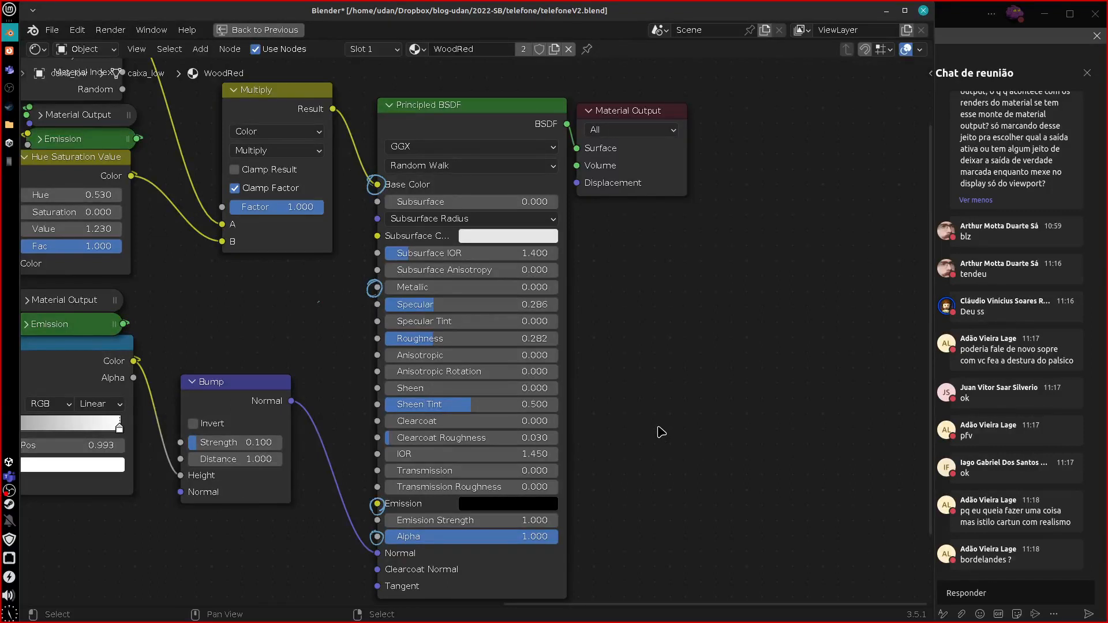
Add an Emission shader node to the empty area beside the Principled BSDF and delete it again
{"action": "key", "text": "shift+a"}
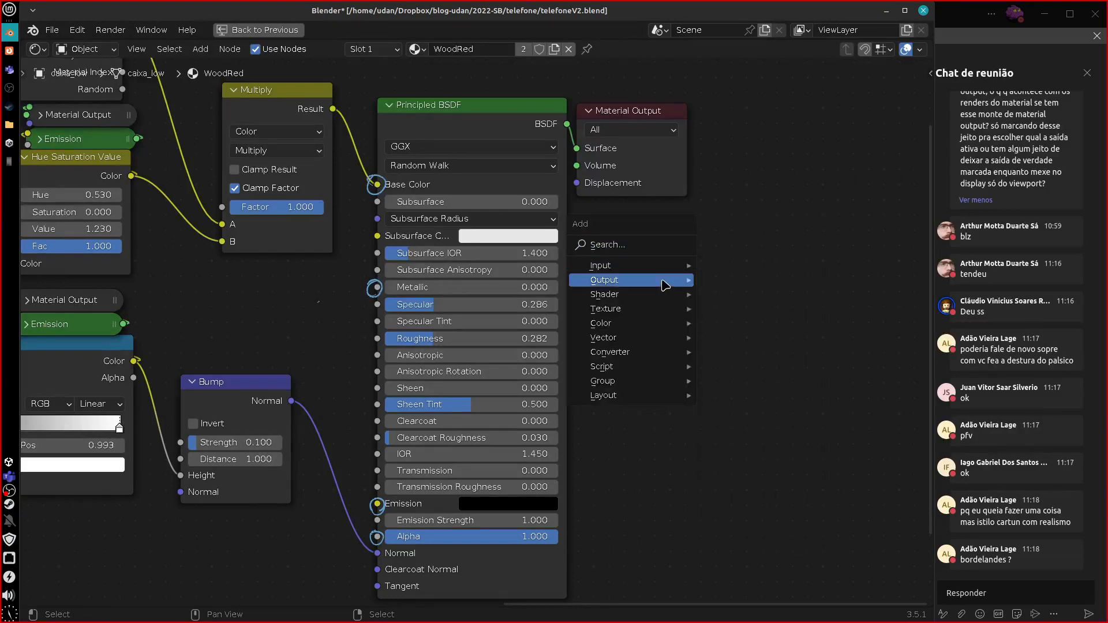
{"action": "mouse_move", "coordinate": [664, 295]}
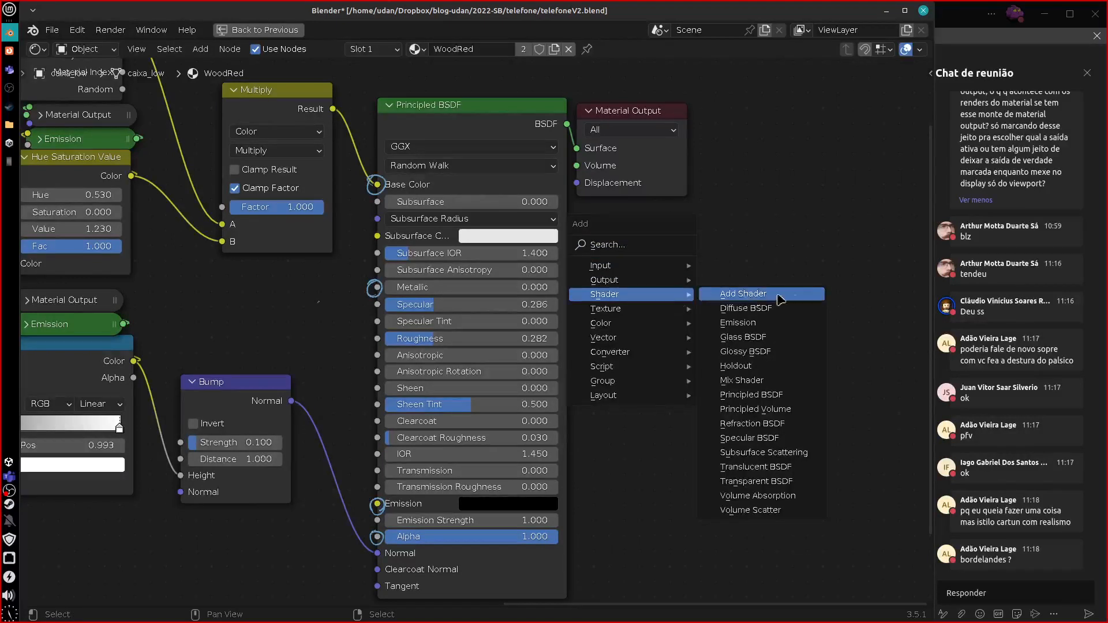
{"action": "left_click", "coordinate": [781, 328]}
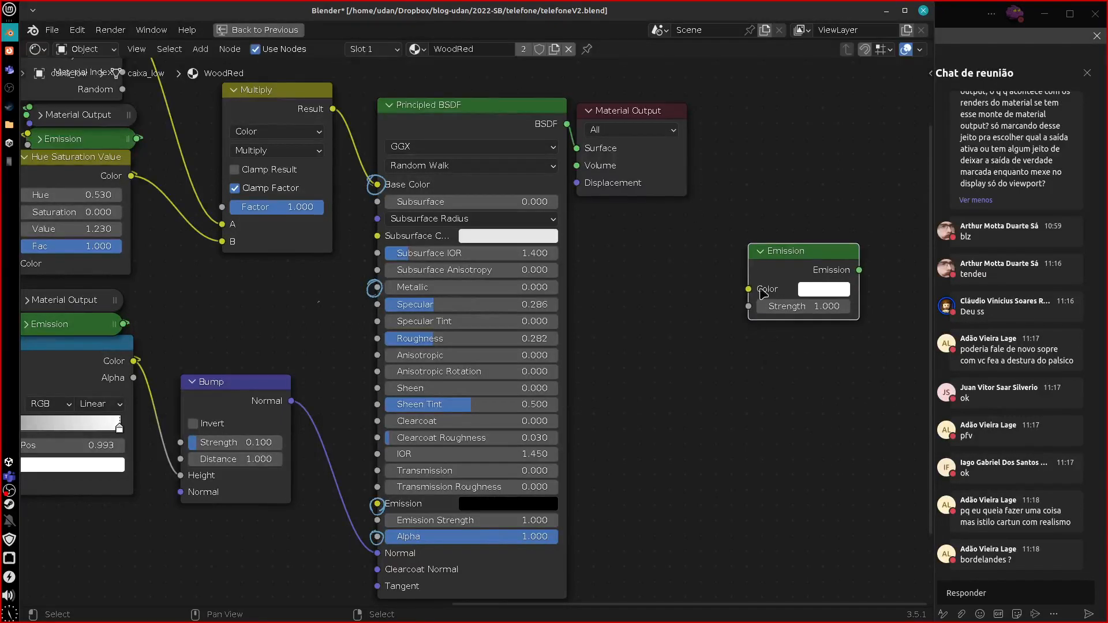
{"action": "left_click", "coordinate": [762, 291]}
{"action": "key", "text": "x"}
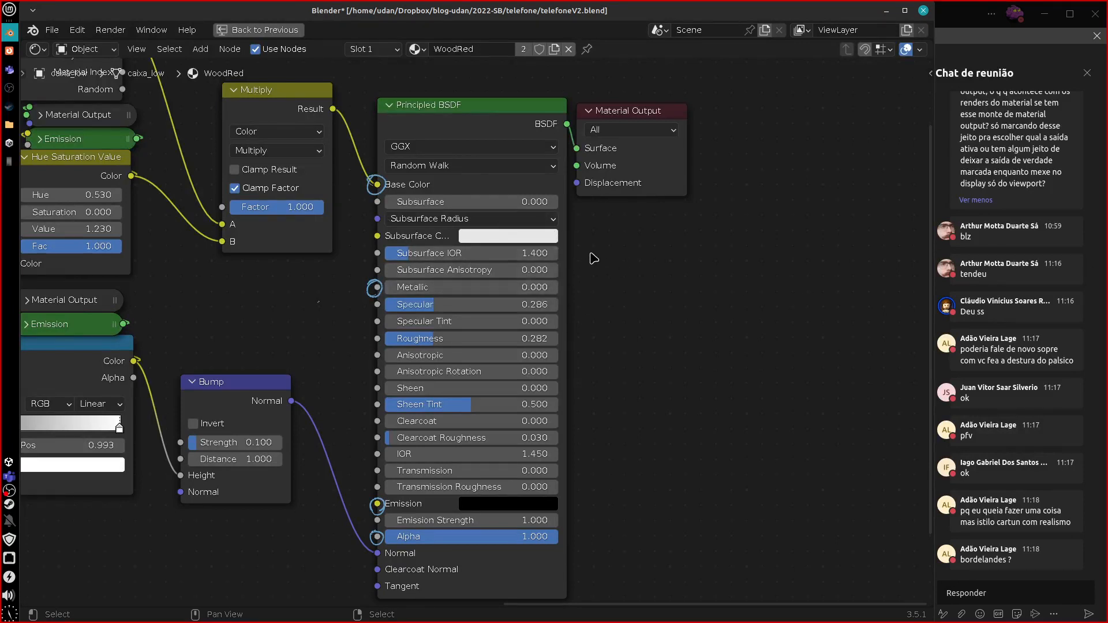
{"action": "left_click_drag", "start_coordinate": [623, 243], "coordinate": [579, 287]}
{"action": "left_click_drag", "start_coordinate": [587, 248], "coordinate": [627, 294]}
{"action": "key", "text": "ctrl+z"}
{"action": "key", "text": "ctrl+z"}
{"action": "key", "text": "ctrl+z"}
Look through the addable shader nodes, including the Glass BSDF description, without adding one
{"action": "key", "text": "shift+a"}
{"action": "mouse_move", "coordinate": [756, 237]}
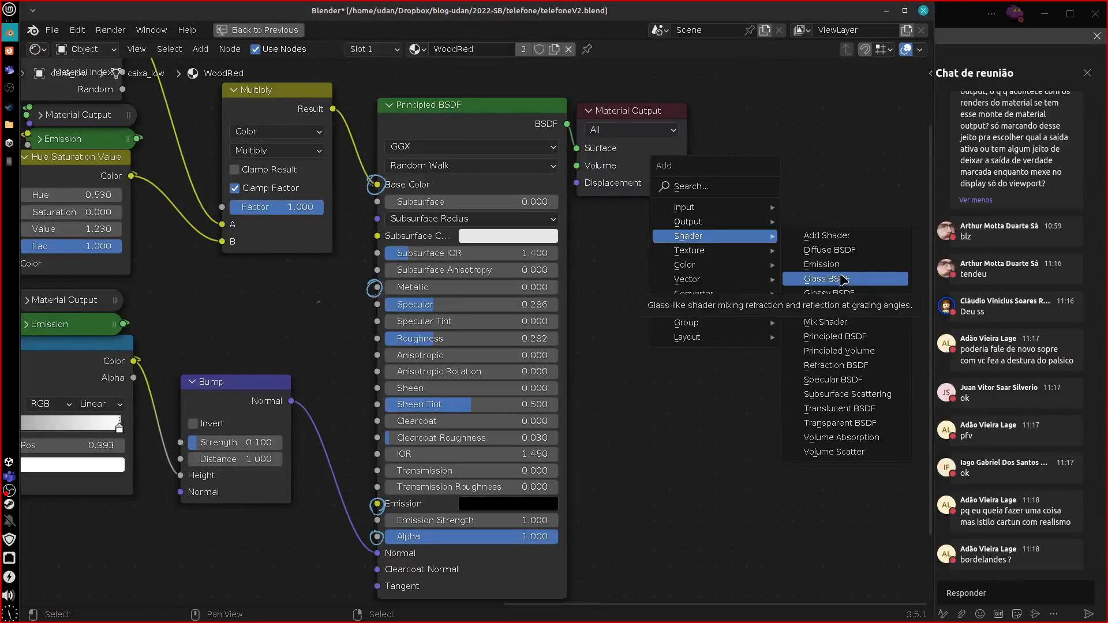
{"action": "key", "text": "Escape"}
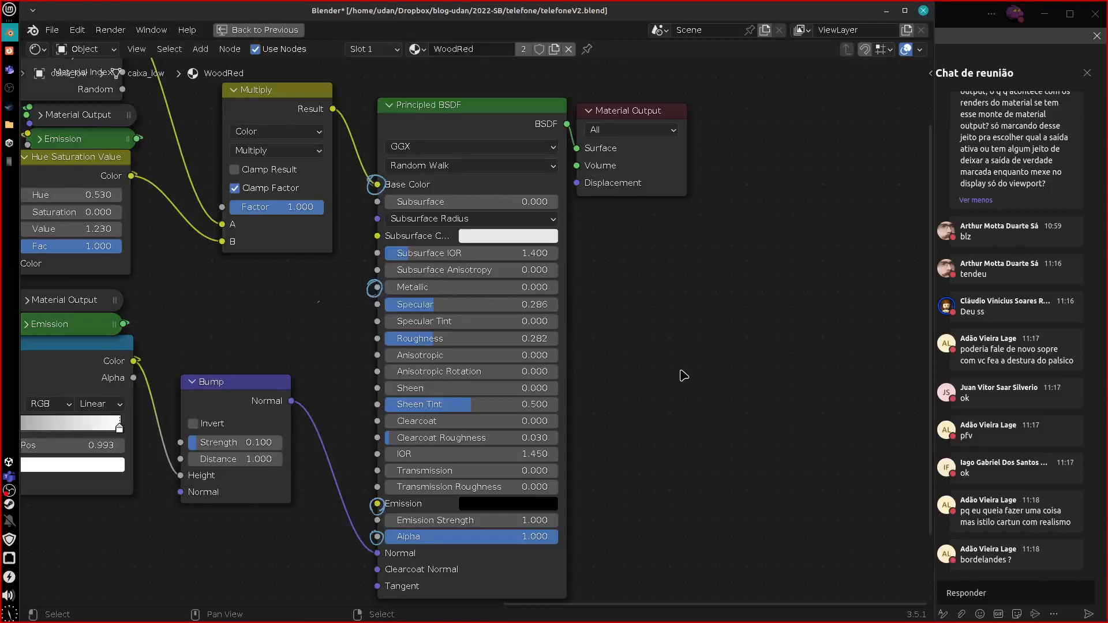
Restore the full Shading layout and review the render engine choices, keeping Eevee active
{"action": "key", "text": "ctrl+space"}
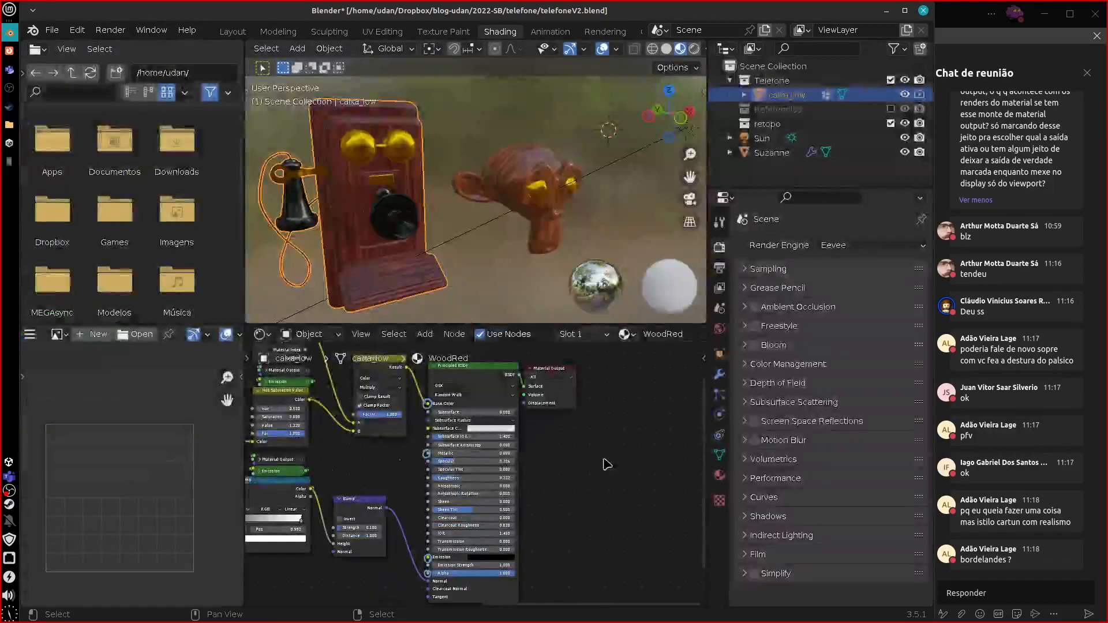
{"action": "middle_click_drag", "start_coordinate": [647, 490], "coordinate": [666, 504]}
{"action": "left_click", "coordinate": [868, 246]}
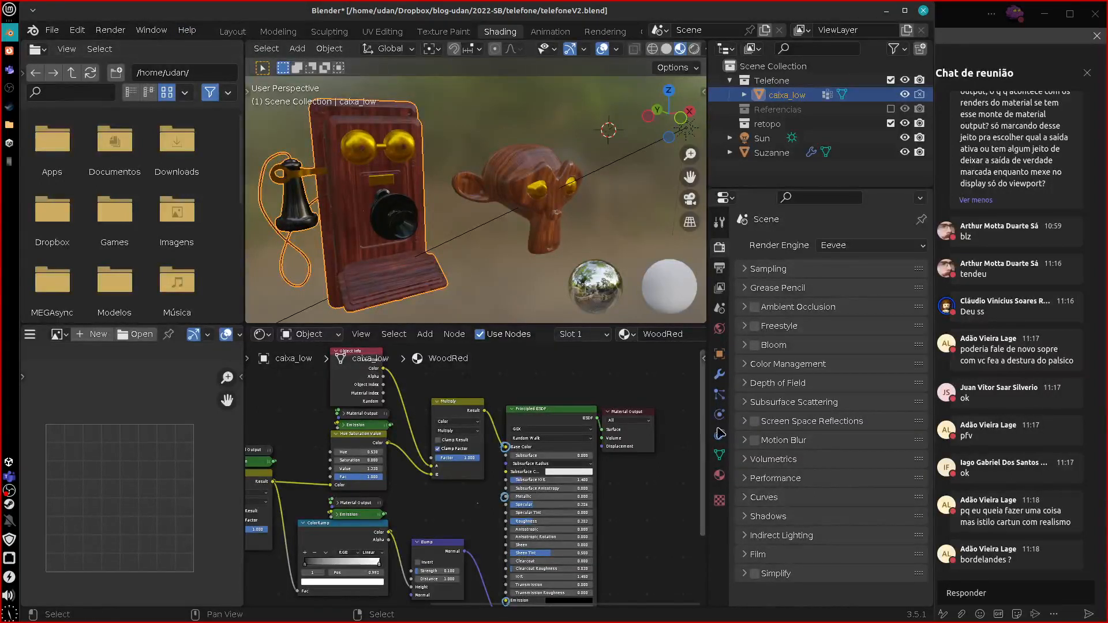
{"action": "left_click", "coordinate": [848, 245]}
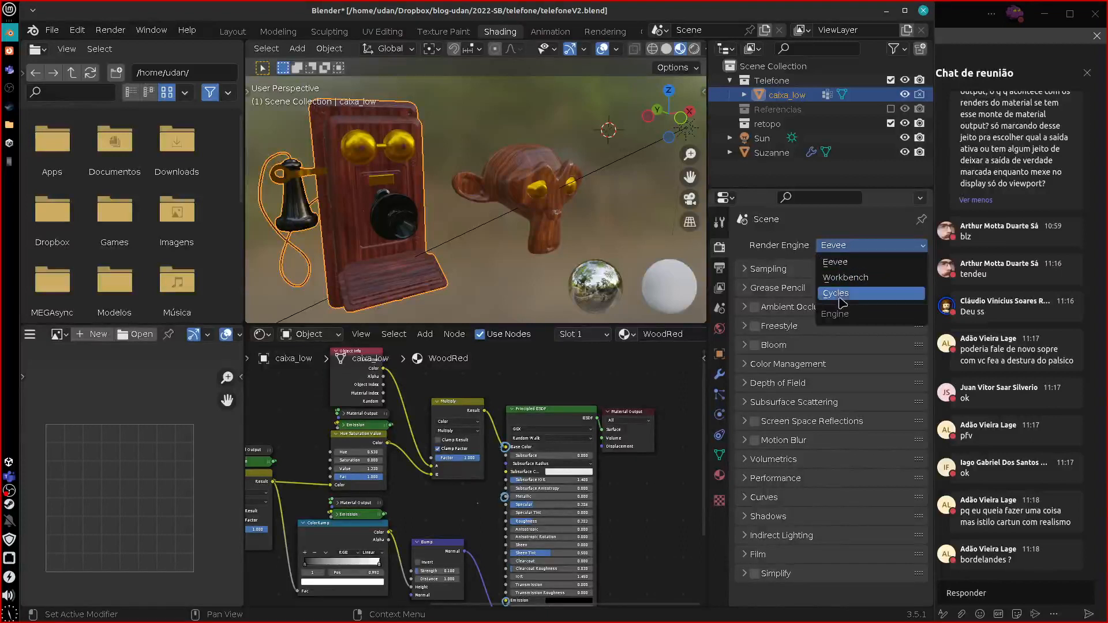
{"action": "left_click", "coordinate": [842, 264]}
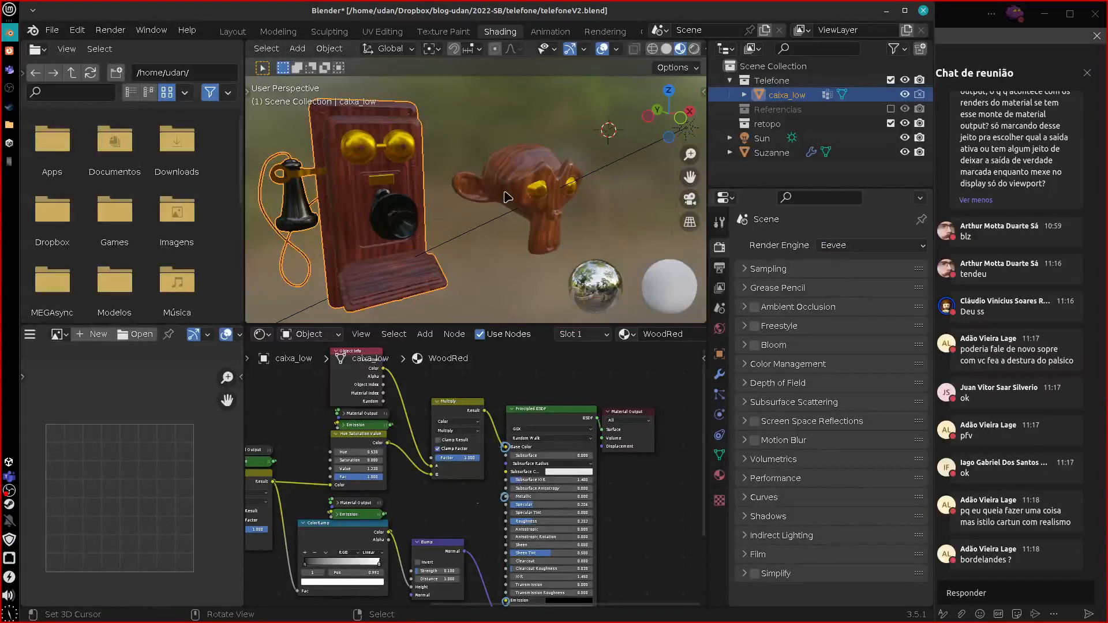
{"action": "middle_click_drag", "start_coordinate": [507, 197], "coordinate": [527, 191]}
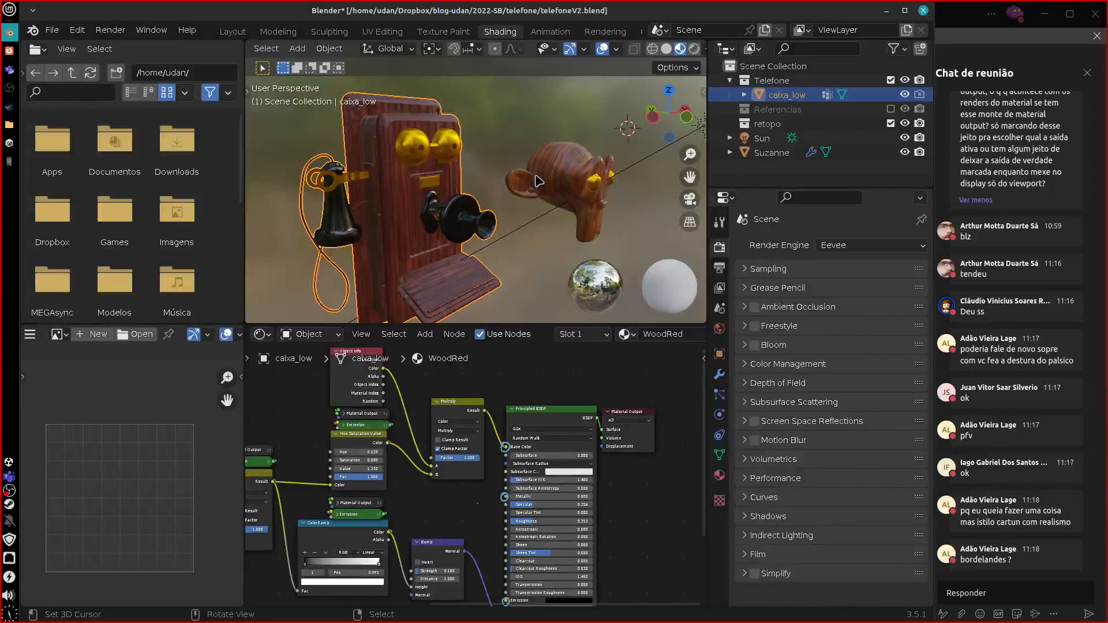
Inspect the WoodRed material's Principled BSDF in a maximized Shader Editor and return to the full layout
{"action": "middle_click_drag", "start_coordinate": [608, 534], "coordinate": [594, 531]}
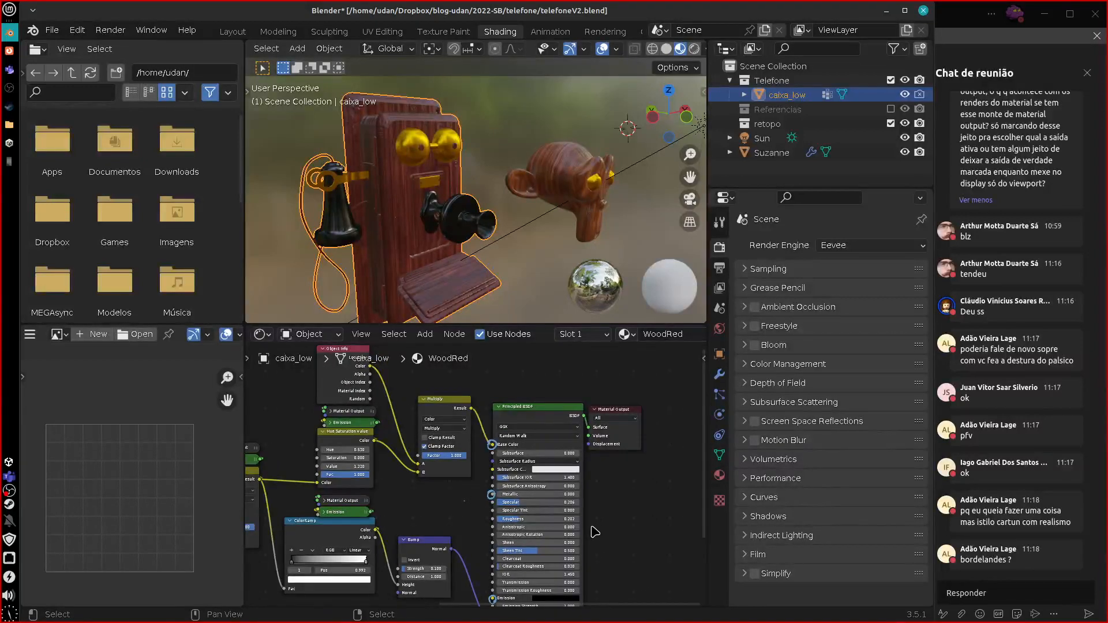
{"action": "key", "text": "ctrl+space"}
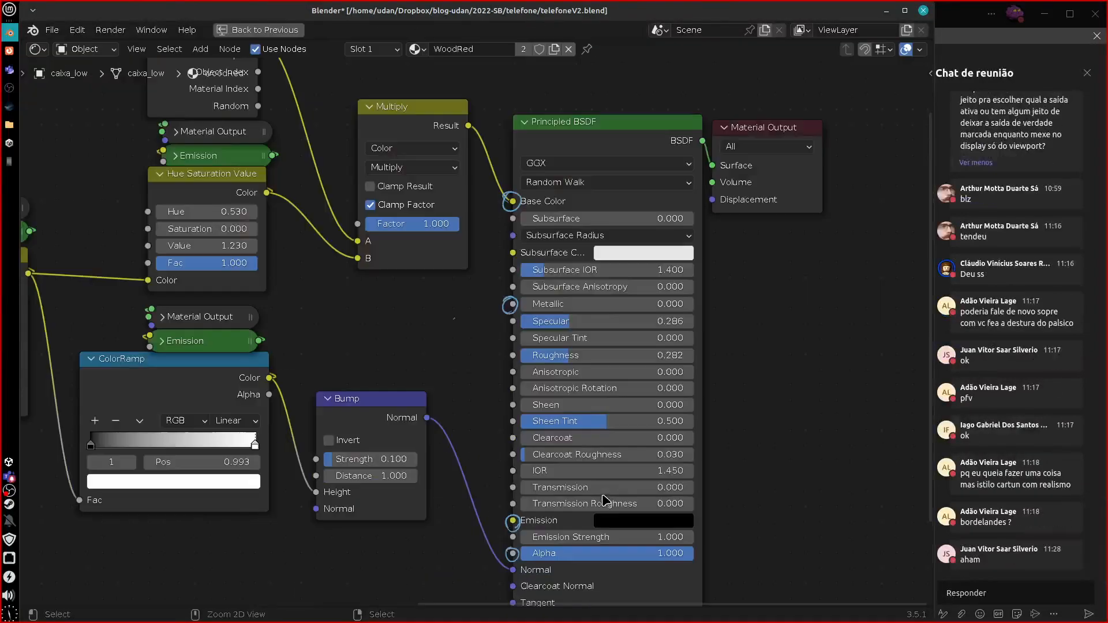
{"action": "middle_click_drag", "start_coordinate": [701, 485], "coordinate": [577, 467]}
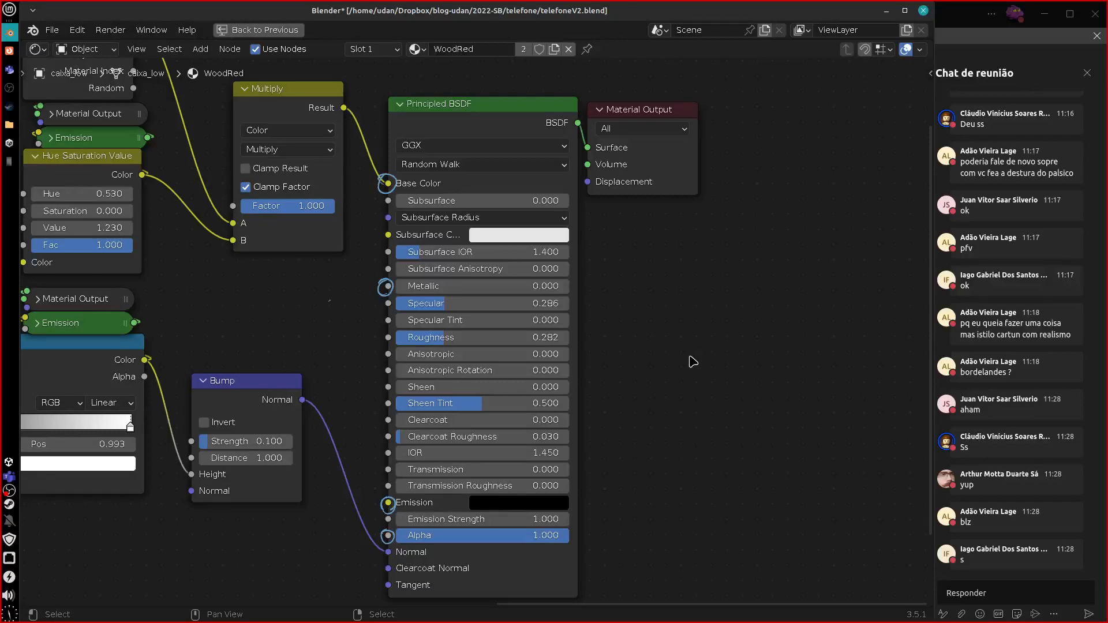
{"action": "key", "text": "ctrl+space"}
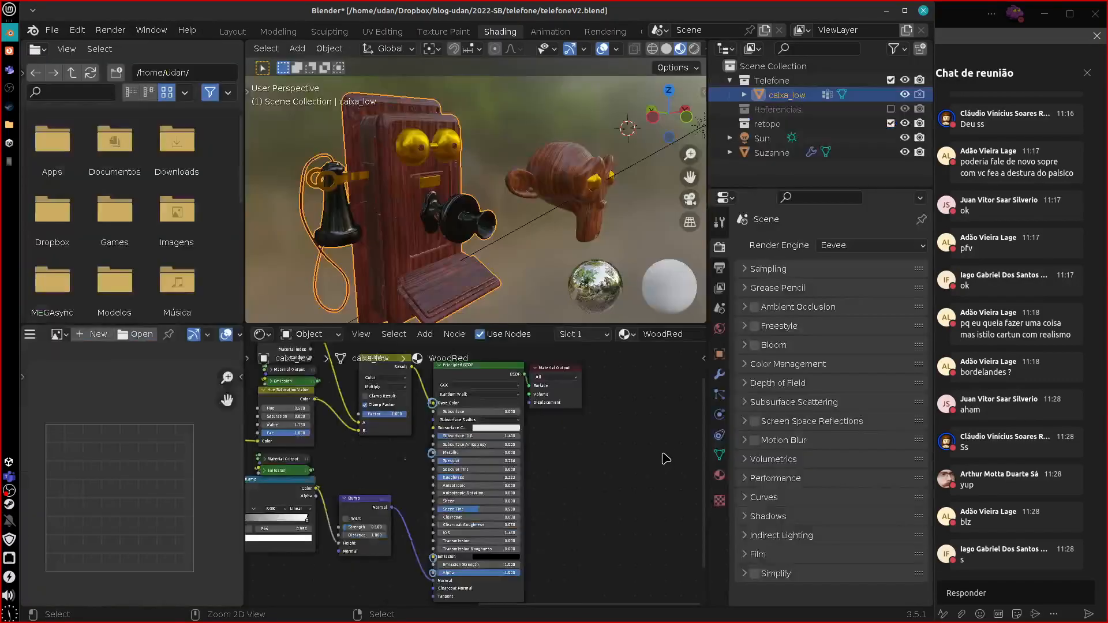
{"action": "middle_click_drag", "start_coordinate": [545, 486], "coordinate": [600, 485]}
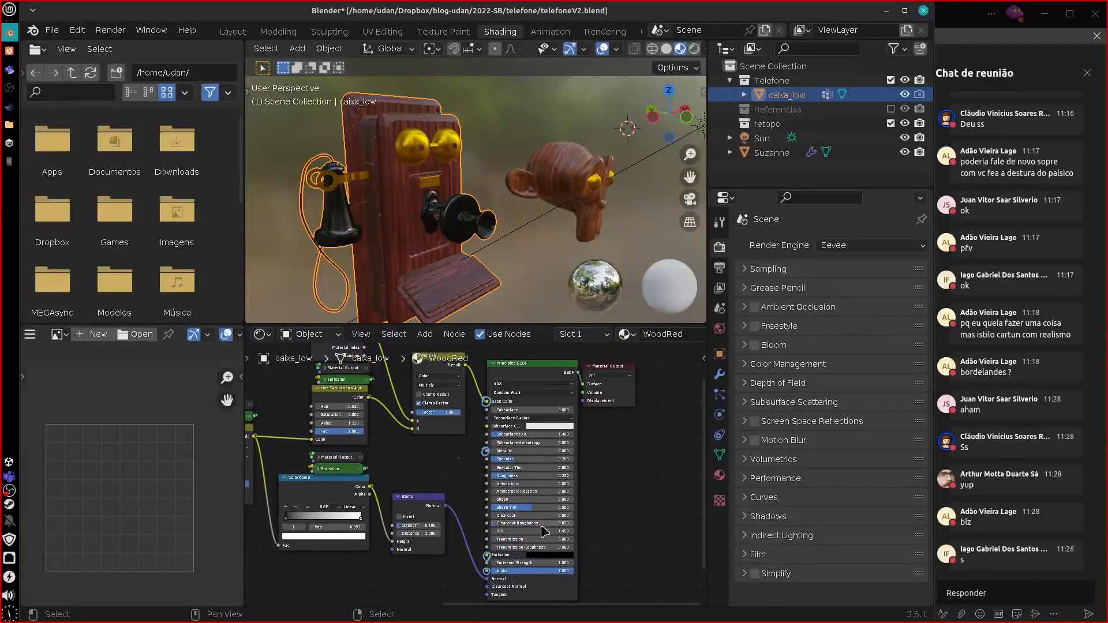
Switch to Unity Hub's New project window and move it clear of the shader nodes
{"action": "left_click", "coordinate": [10, 144]}
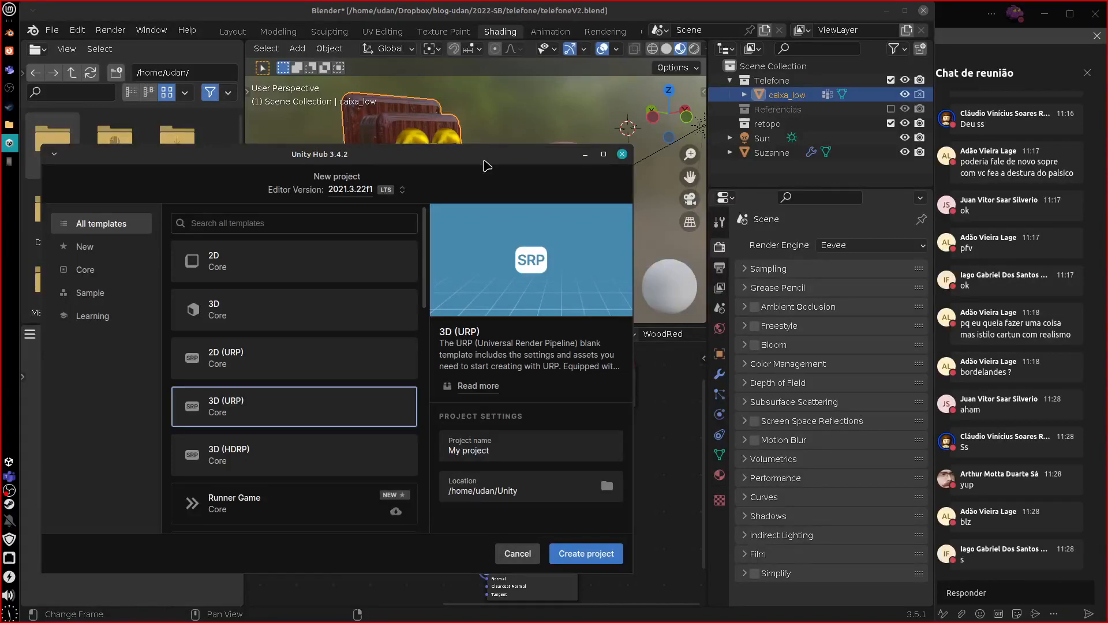
{"action": "left_click_drag", "start_coordinate": [488, 166], "coordinate": [408, 131]}
{"action": "middle_click_drag", "start_coordinate": [637, 473], "coordinate": [587, 483]}
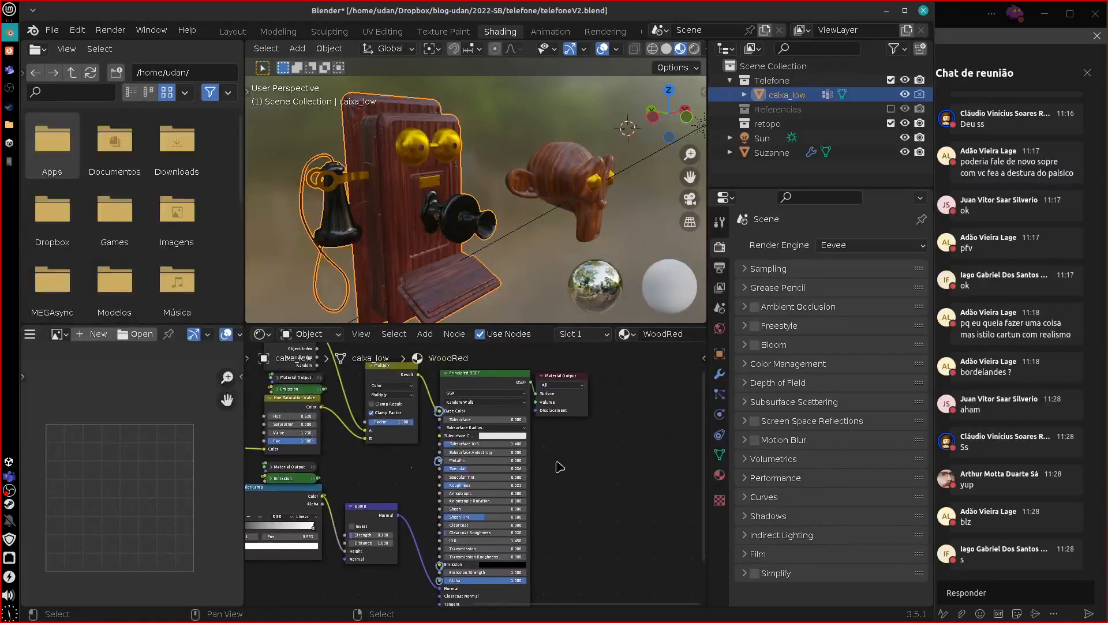
{"action": "left_click", "coordinate": [9, 143]}
{"action": "left_click_drag", "start_coordinate": [381, 129], "coordinate": [471, 114]}
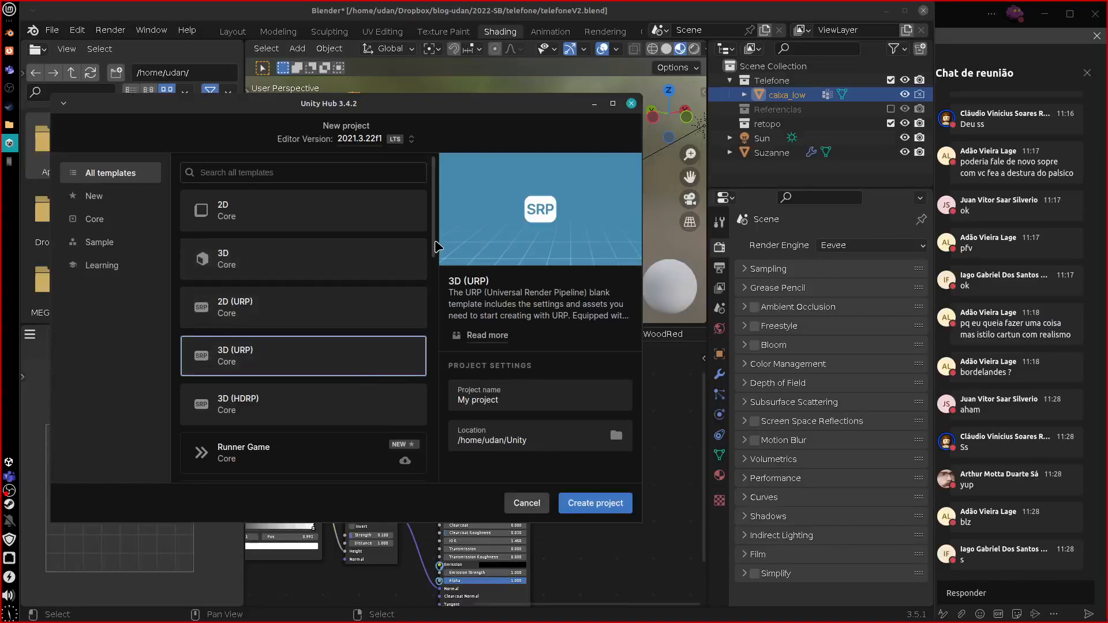
Review the descriptions of Unity's 3D (HDRP), 3D (URP) and built-in 3D project templates
{"action": "scroll", "coordinate": [437, 261], "scroll_direction": "down", "scroll_amount": 1}
{"action": "scroll", "coordinate": [437, 261], "scroll_direction": "down", "scroll_amount": 1}
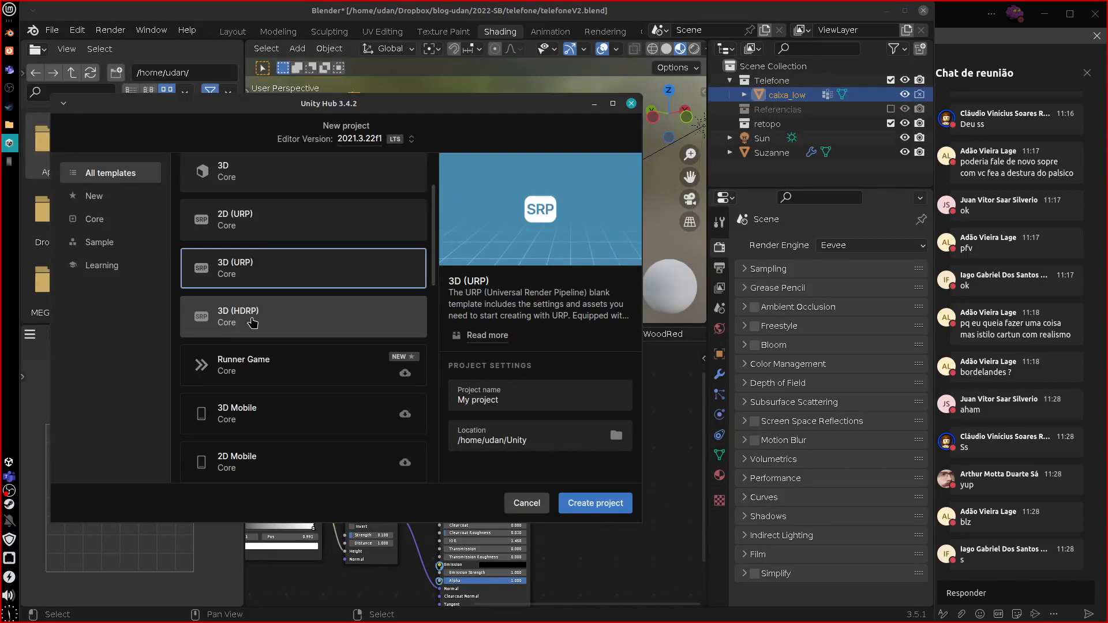
{"action": "left_click", "coordinate": [324, 329]}
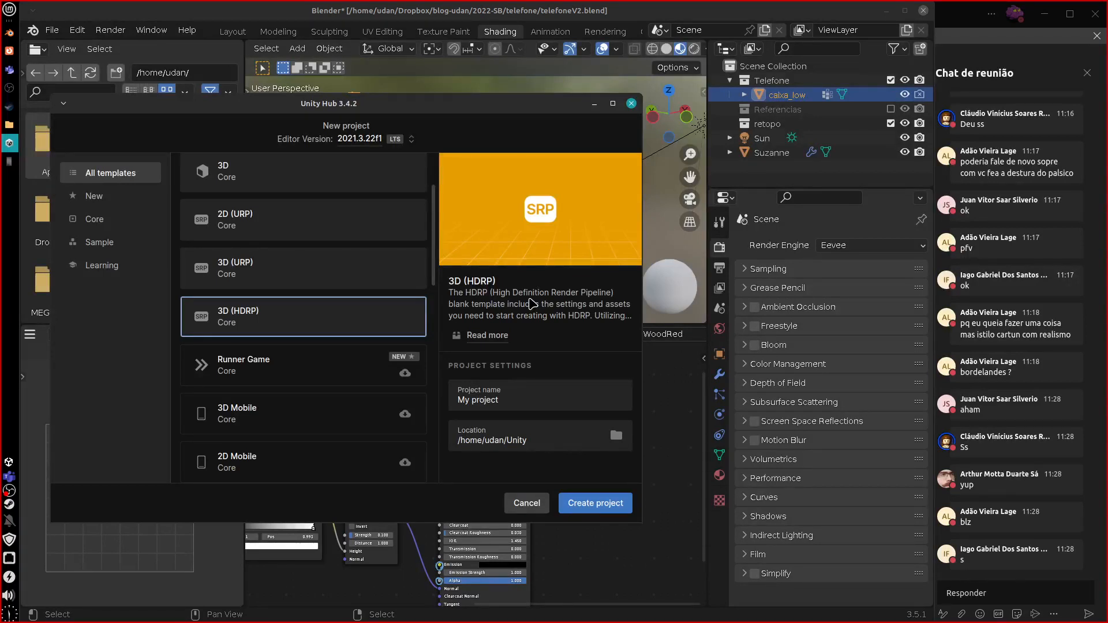
{"action": "left_click", "coordinate": [339, 261]}
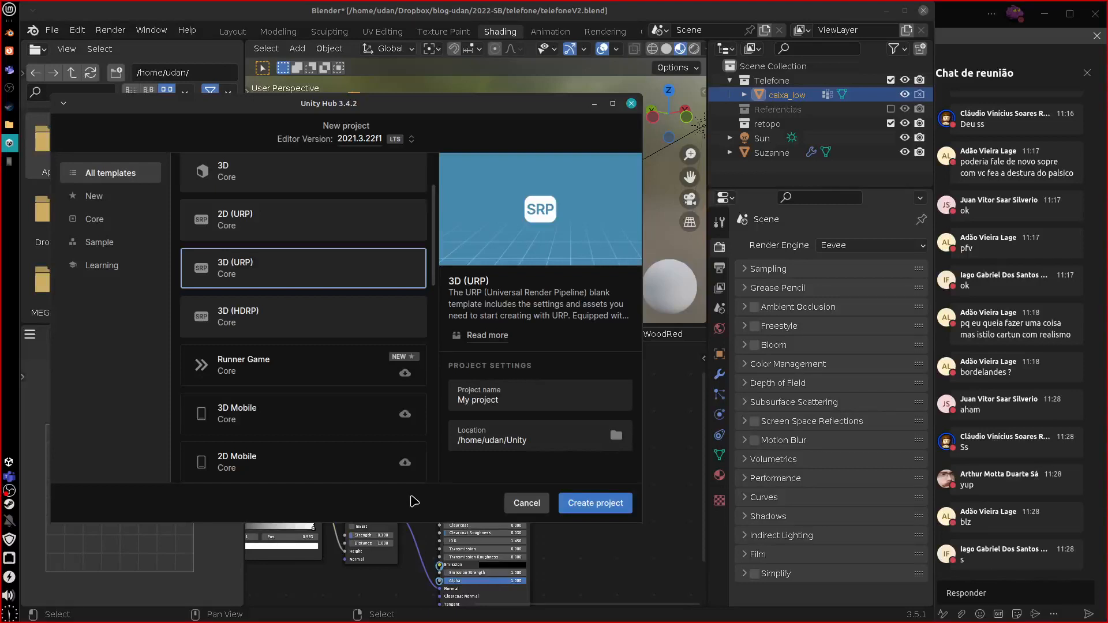
{"action": "left_click", "coordinate": [243, 171]}
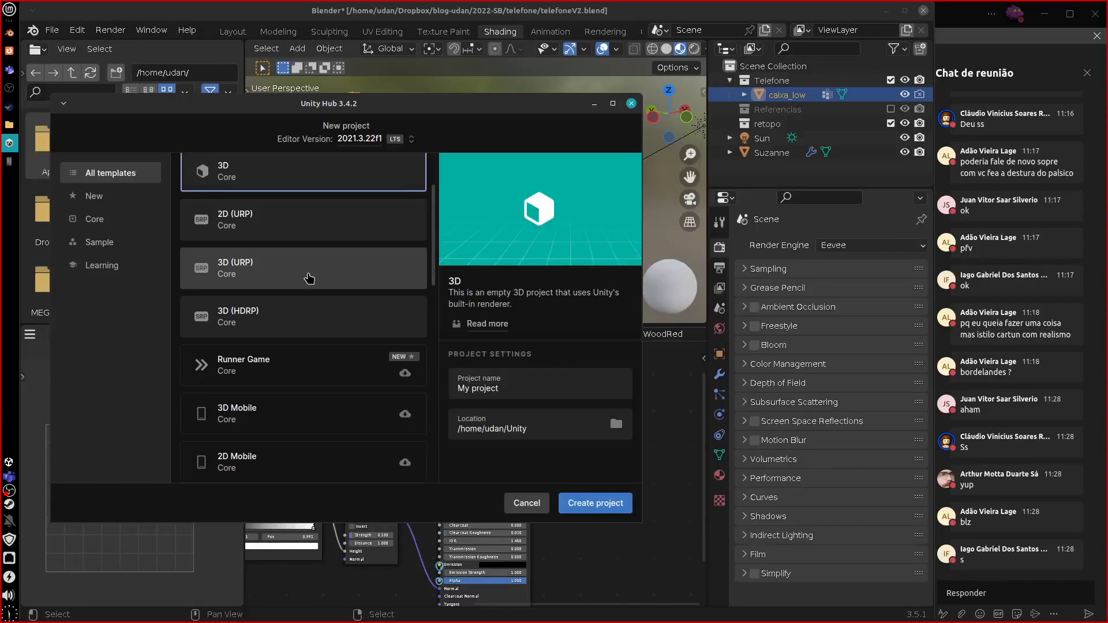
Create a Unity project named My project from the 3D (URP) template
{"action": "left_click", "coordinate": [315, 280]}
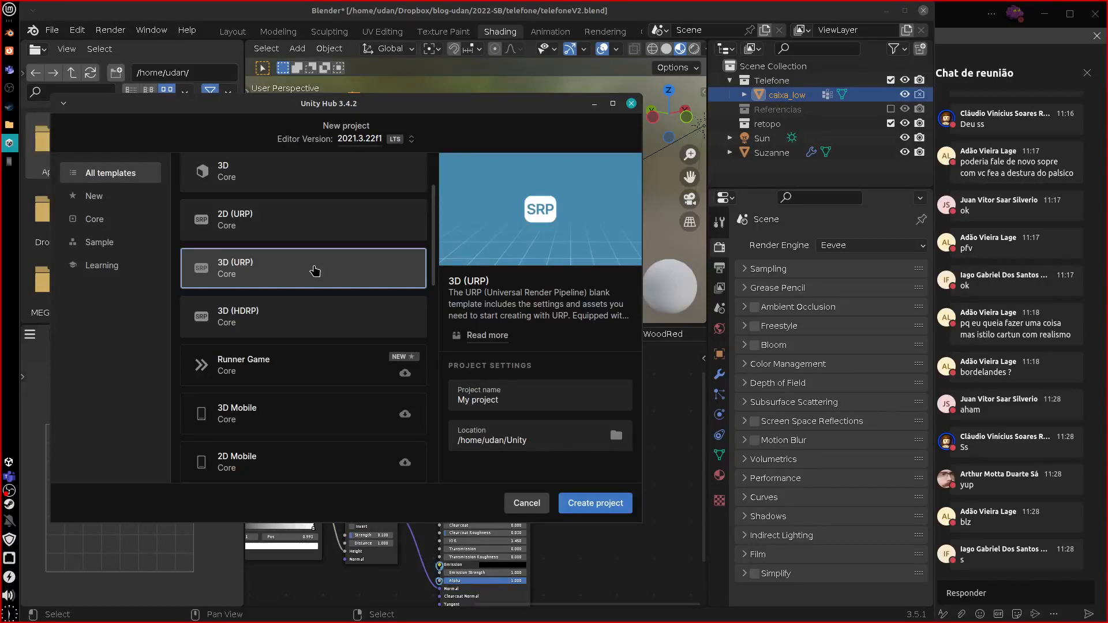
{"action": "left_click", "coordinate": [597, 506]}
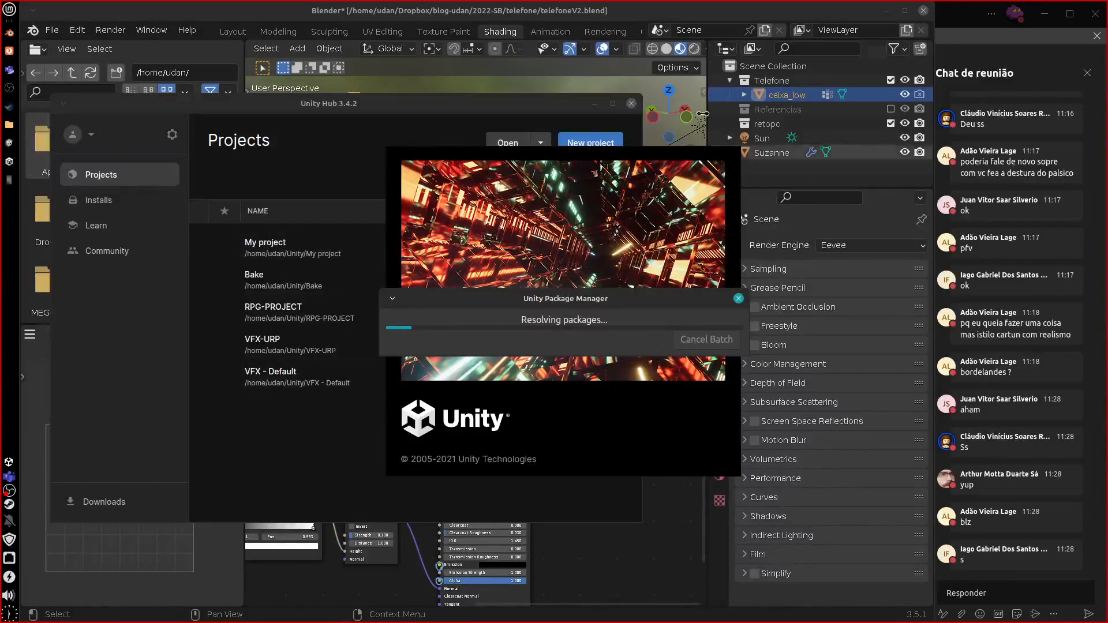
Switch back to Blender and maximize the Shader Editor with free space above the Principled BSDF
{"action": "left_click", "coordinate": [566, 534]}
{"action": "middle_click_drag", "start_coordinate": [565, 534], "coordinate": [616, 505]}
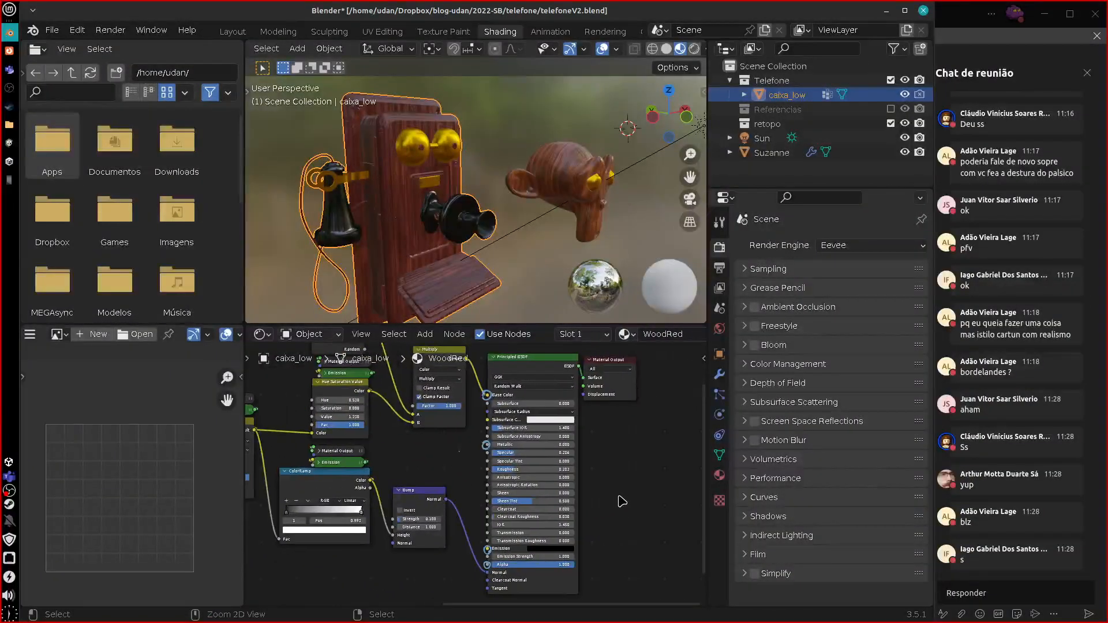
{"action": "key", "text": "ctrl+space"}
{"action": "middle_click_drag", "start_coordinate": [699, 456], "coordinate": [602, 530]}
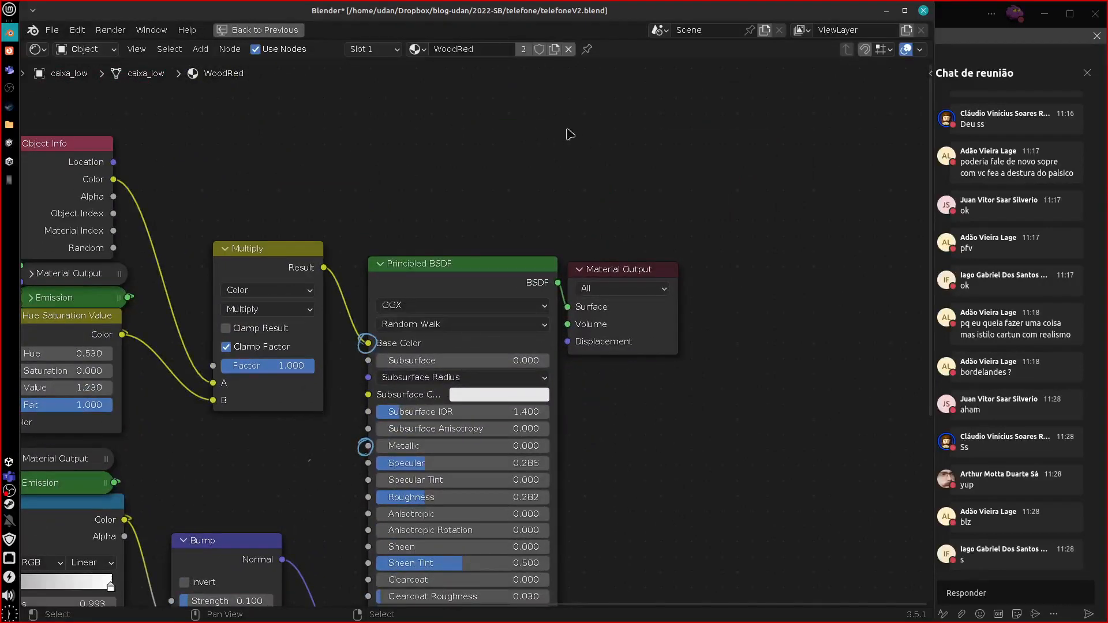
Handwrite the annotation "3D URP" versus "Cycles/eevee" above the nodes, with a large X between them
{"action": "mouse_move", "coordinate": [720, 109]}
{"action": "left_mouse_down"}
{"action": "mouse_move", "coordinate": [732, 140]}
{"action": "mouse_move", "coordinate": [763, 134]}
{"action": "mouse_move", "coordinate": [792, 148]}
{"action": "mouse_move", "coordinate": [842, 118]}
{"action": "mouse_move", "coordinate": [834, 178]}
{"action": "mouse_move", "coordinate": [781, 183]}
{"action": "mouse_move", "coordinate": [810, 175]}
{"action": "mouse_move", "coordinate": [831, 194]}
{"action": "mouse_move", "coordinate": [848, 185]}
{"action": "mouse_move", "coordinate": [882, 203]}
{"action": "left_mouse_up"}
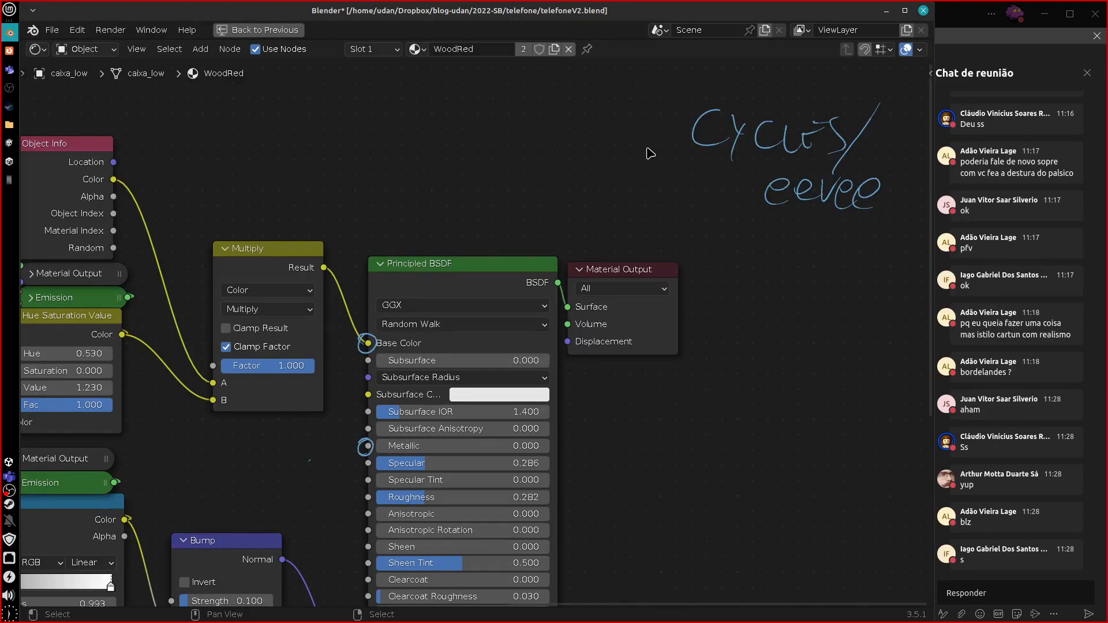
{"action": "left_click_drag", "start_coordinate": [651, 118], "coordinate": [571, 200]}
{"action": "left_click_drag", "start_coordinate": [590, 129], "coordinate": [658, 200]}
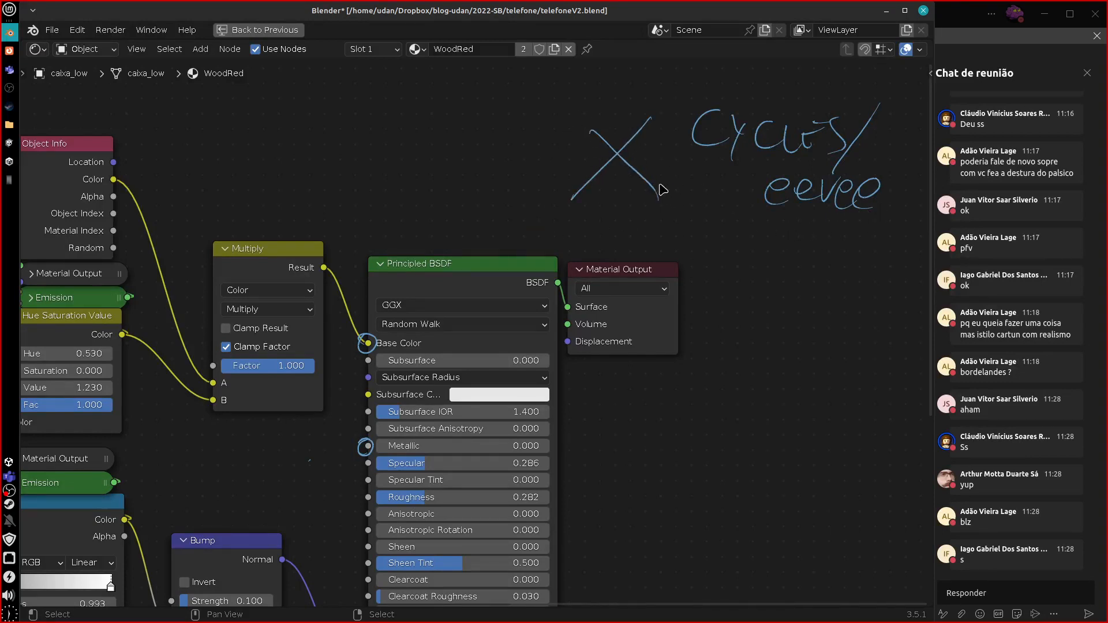
{"action": "left_click_drag", "start_coordinate": [565, 111], "coordinate": [658, 199]}
{"action": "mouse_move", "coordinate": [375, 109]}
{"action": "left_mouse_down"}
{"action": "mouse_move", "coordinate": [380, 122]}
{"action": "mouse_move", "coordinate": [404, 110]}
{"action": "mouse_move", "coordinate": [408, 141]}
{"action": "mouse_move", "coordinate": [469, 133]}
{"action": "mouse_move", "coordinate": [490, 99]}
{"action": "mouse_move", "coordinate": [508, 136]}
{"action": "mouse_move", "coordinate": [524, 113]}
{"action": "left_mouse_up"}
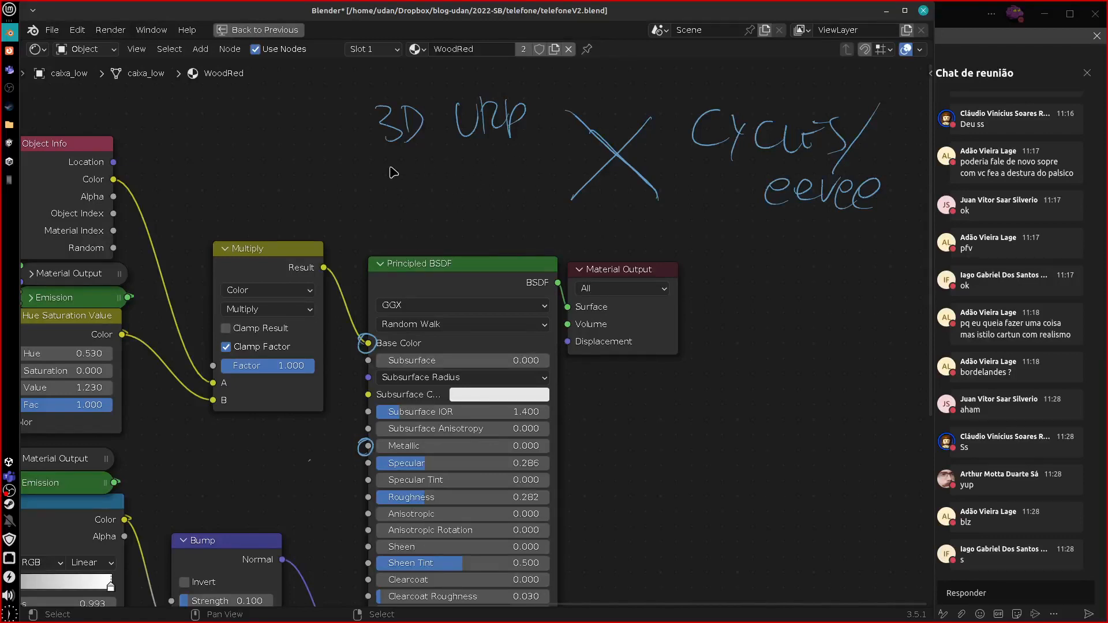
{"action": "mouse_move", "coordinate": [385, 176]}
{"action": "left_mouse_down"}
{"action": "mouse_move", "coordinate": [382, 213]}
{"action": "mouse_move", "coordinate": [403, 190]}
{"action": "left_mouse_up"}
{"action": "left_click_drag", "start_coordinate": [404, 178], "coordinate": [408, 209]}
{"action": "mouse_move", "coordinate": [409, 180]}
{"action": "left_mouse_down"}
{"action": "mouse_move", "coordinate": [408, 208]}
{"action": "mouse_move", "coordinate": [433, 200]}
{"action": "left_mouse_up"}
{"action": "left_click_drag", "start_coordinate": [431, 178], "coordinate": [461, 200]}
{"action": "left_click_drag", "start_coordinate": [460, 176], "coordinate": [455, 192]}
{"action": "mouse_move", "coordinate": [459, 188]}
{"action": "right_mouse_down"}
{"action": "mouse_move", "coordinate": [360, 205]}
{"action": "mouse_move", "coordinate": [384, 175]}
{"action": "right_mouse_up"}
{"action": "left_click_drag", "start_coordinate": [451, 168], "coordinate": [451, 203]}
{"action": "mouse_move", "coordinate": [442, 194]}
{"action": "left_mouse_down"}
{"action": "mouse_move", "coordinate": [465, 189]}
{"action": "mouse_move", "coordinate": [477, 203]}
{"action": "left_mouse_up"}
{"action": "mouse_move", "coordinate": [477, 175]}
{"action": "left_mouse_down"}
{"action": "mouse_move", "coordinate": [479, 202]}
{"action": "mouse_move", "coordinate": [508, 202]}
{"action": "left_mouse_up"}
{"action": "mouse_move", "coordinate": [509, 170]}
{"action": "left_mouse_down"}
{"action": "mouse_move", "coordinate": [510, 201]}
{"action": "mouse_move", "coordinate": [512, 188]}
{"action": "left_mouse_up"}
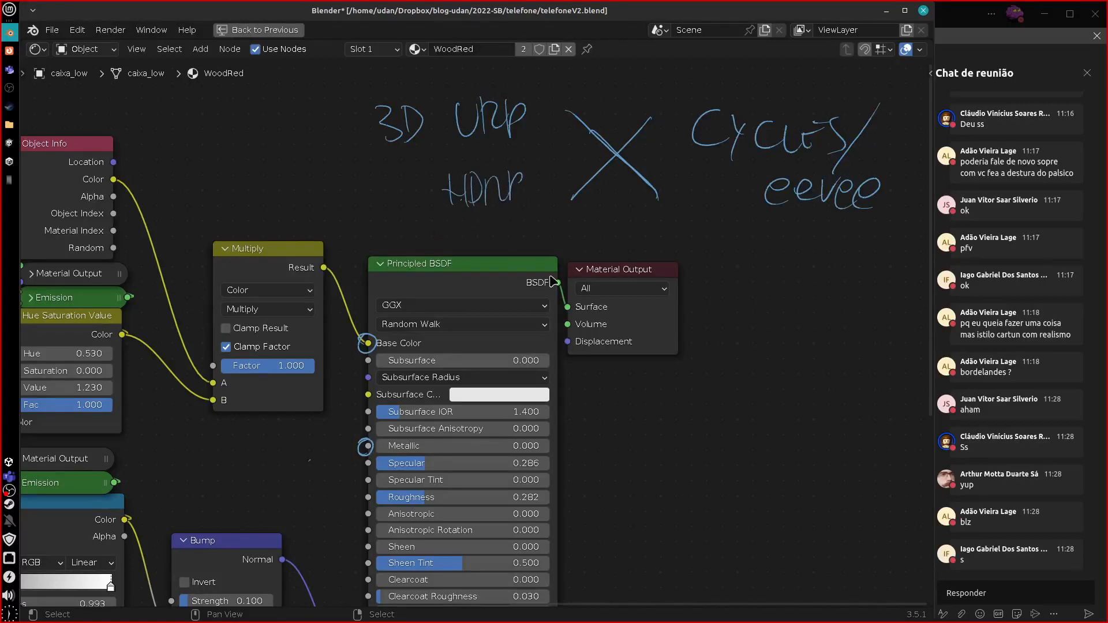
{"action": "mouse_move", "coordinate": [523, 199]}
{"action": "right_mouse_down"}
{"action": "mouse_move", "coordinate": [508, 172]}
{"action": "mouse_move", "coordinate": [487, 185]}
{"action": "mouse_move", "coordinate": [504, 199]}
{"action": "right_mouse_up"}
Handwrite "HDRP" beneath "3D URP" and draw a horizontal line under the whole comparison
{"action": "mouse_move", "coordinate": [457, 177]}
{"action": "left_mouse_down"}
{"action": "mouse_move", "coordinate": [458, 202]}
{"action": "mouse_move", "coordinate": [474, 200]}
{"action": "left_mouse_up"}
{"action": "mouse_move", "coordinate": [459, 191]}
{"action": "left_mouse_down"}
{"action": "mouse_move", "coordinate": [474, 190]}
{"action": "mouse_move", "coordinate": [479, 203]}
{"action": "left_mouse_up"}
{"action": "mouse_move", "coordinate": [480, 176]}
{"action": "left_mouse_down"}
{"action": "mouse_move", "coordinate": [481, 203]}
{"action": "mouse_move", "coordinate": [518, 206]}
{"action": "left_mouse_up"}
{"action": "left_click_drag", "start_coordinate": [516, 176], "coordinate": [518, 186]}
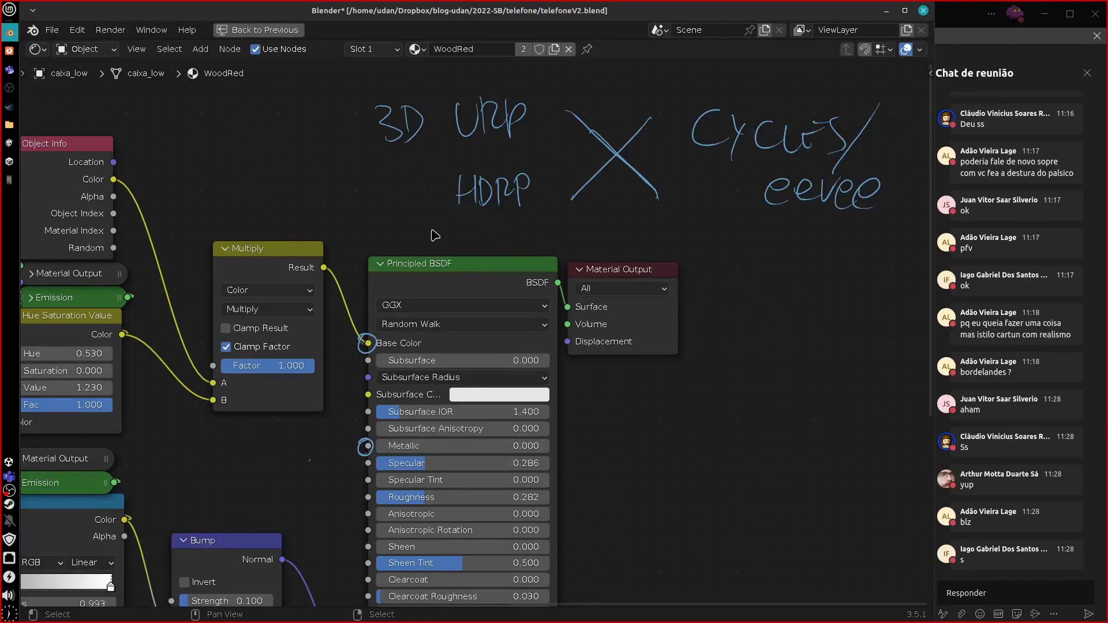
{"action": "left_click_drag", "start_coordinate": [347, 221], "coordinate": [882, 228]}
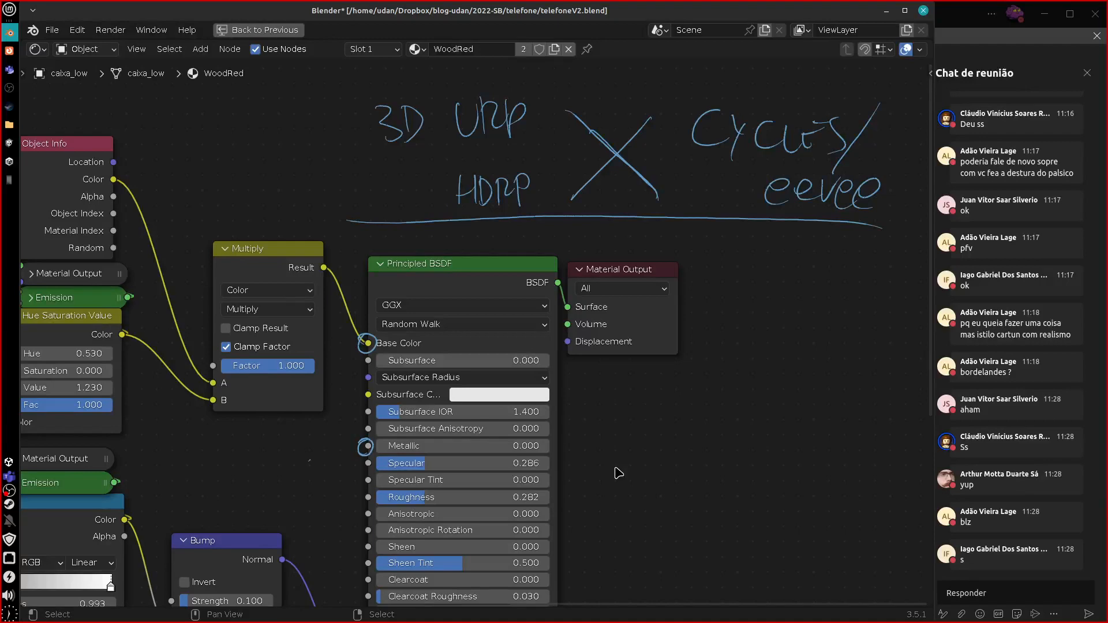
Erase the annotation circles around the Principled BSDF's Base Color, Metallic, Emission and Alpha sockets
{"action": "middle_click_drag", "start_coordinate": [618, 523], "coordinate": [698, 433]}
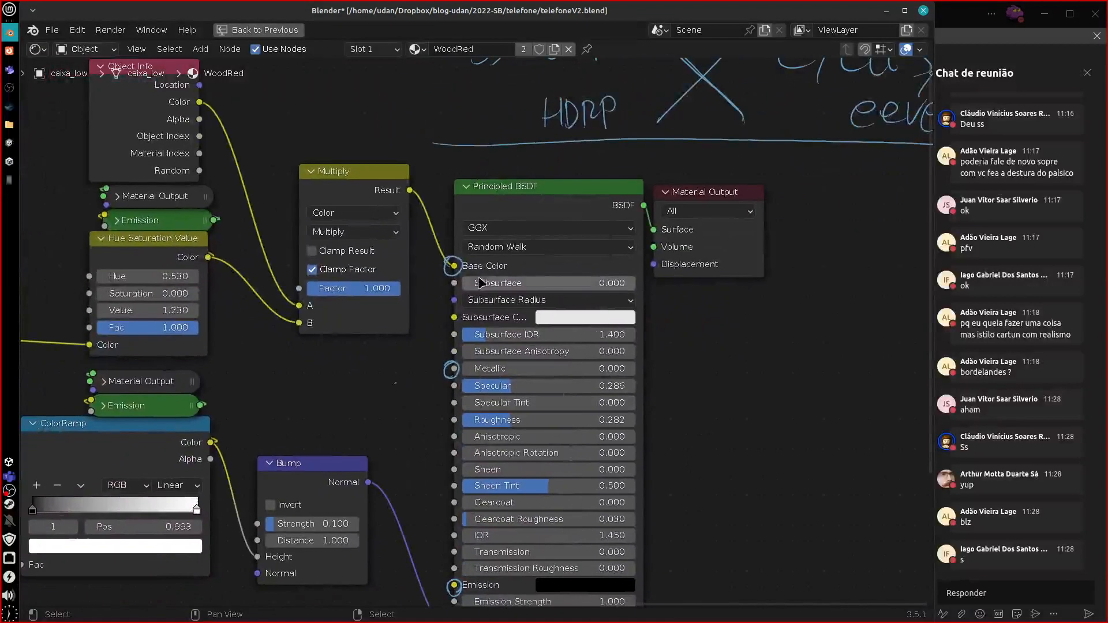
{"action": "right_click_drag", "start_coordinate": [456, 271], "coordinate": [449, 269]}
{"action": "right_click_drag", "start_coordinate": [450, 364], "coordinate": [459, 376]}
{"action": "middle_click_drag", "start_coordinate": [719, 483], "coordinate": [730, 397]}
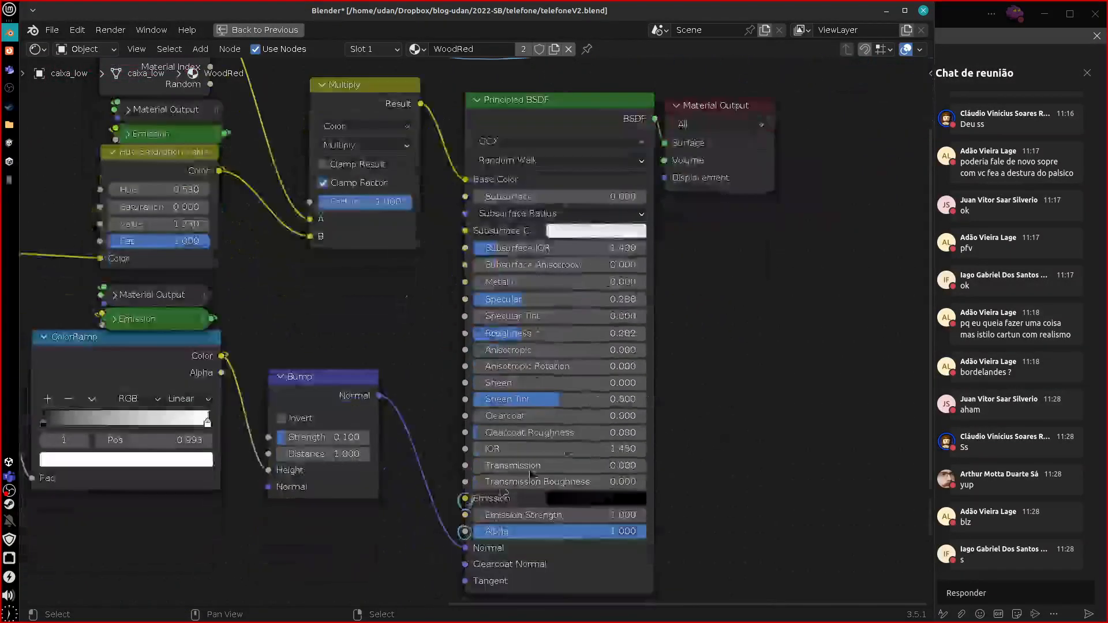
{"action": "right_click_drag", "start_coordinate": [462, 496], "coordinate": [474, 508]}
{"action": "mouse_move", "coordinate": [688, 339]}
{"action": "middle_mouse_down"}
{"action": "mouse_move", "coordinate": [693, 376]}
{"action": "mouse_move", "coordinate": [709, 387]}
{"action": "middle_mouse_up"}
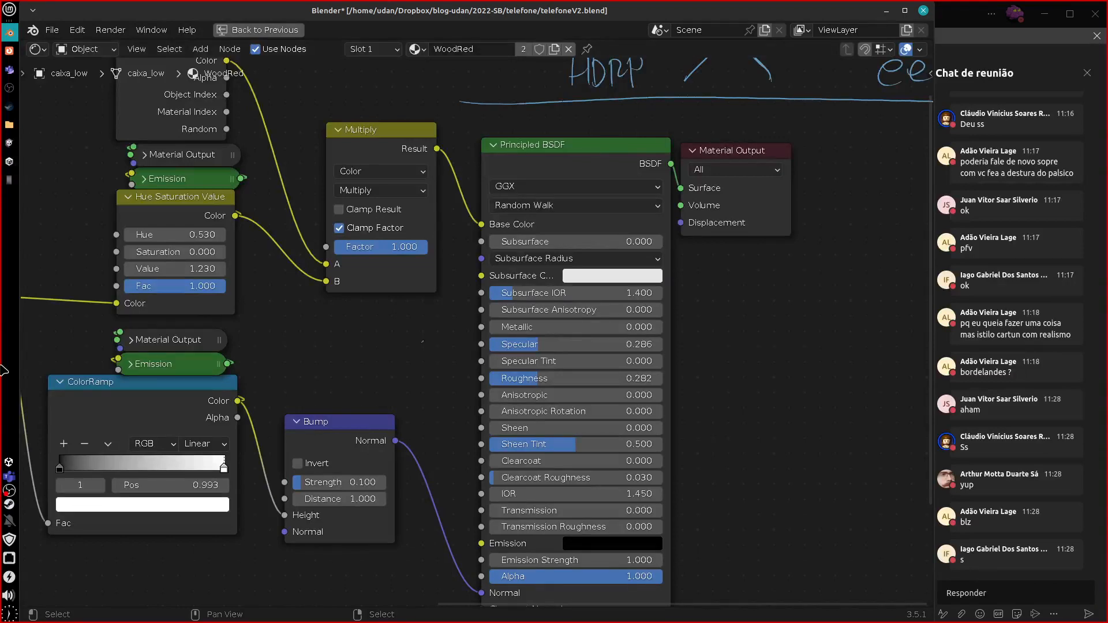
Switch to the Unity editor with My project and resize its window to end beside the meeting chat
{"action": "left_click", "coordinate": [9, 162]}
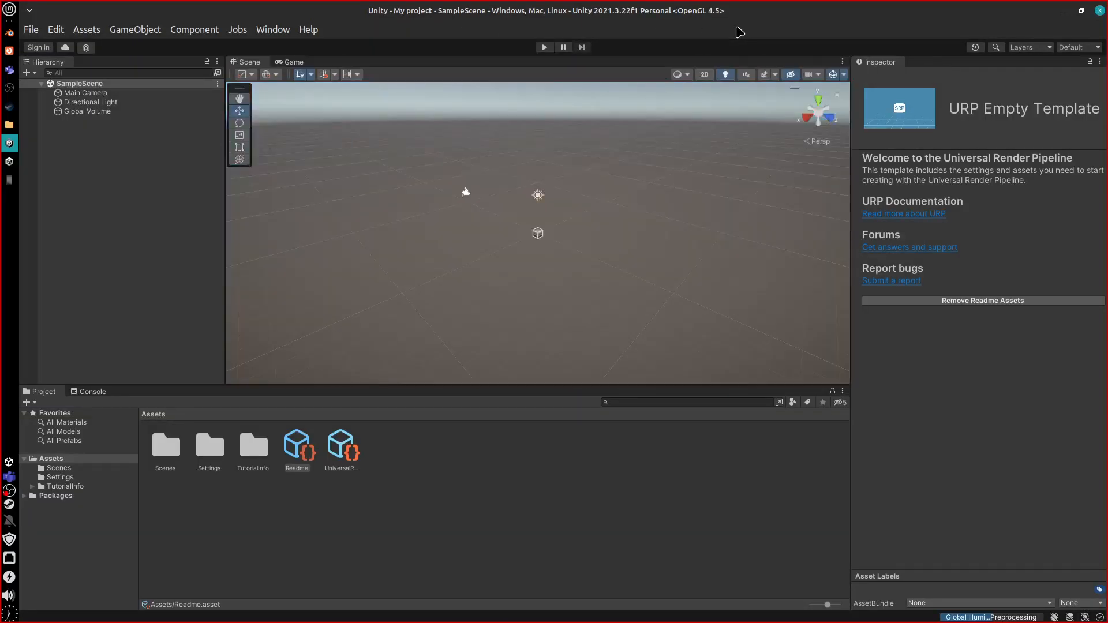
{"action": "double_click", "coordinate": [825, 12]}
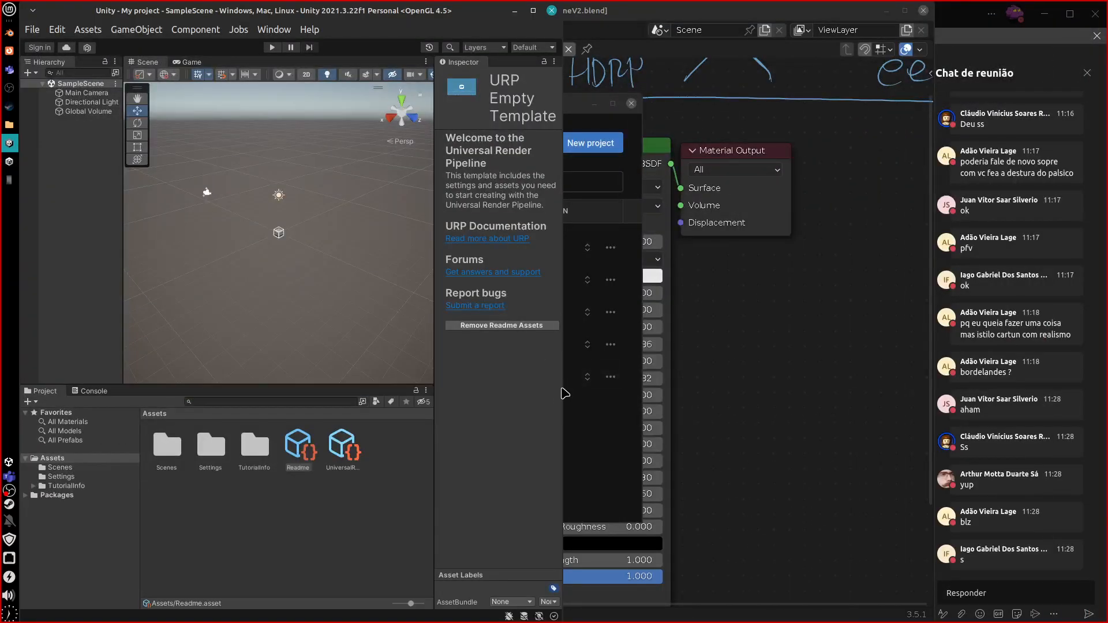
{"action": "left_click_drag", "start_coordinate": [557, 388], "coordinate": [927, 399]}
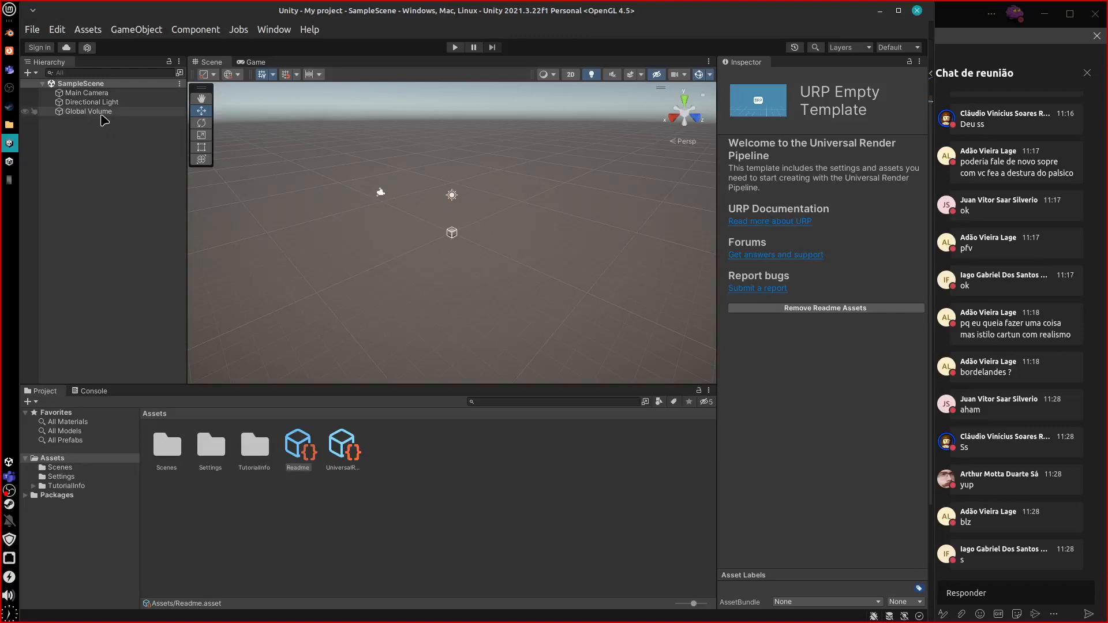
Toggle the Global Volume's Vignette, Bloom and Tonemapping overrides off and back on twice to compare their effect on the scene
{"action": "left_click", "coordinate": [103, 114]}
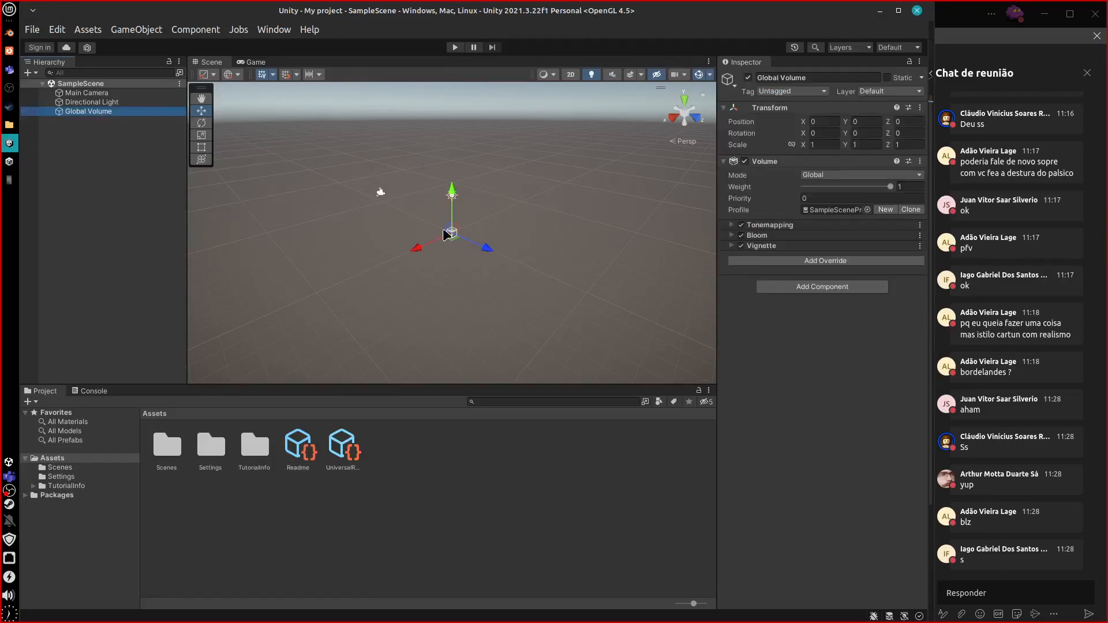
{"action": "left_click", "coordinate": [97, 112]}
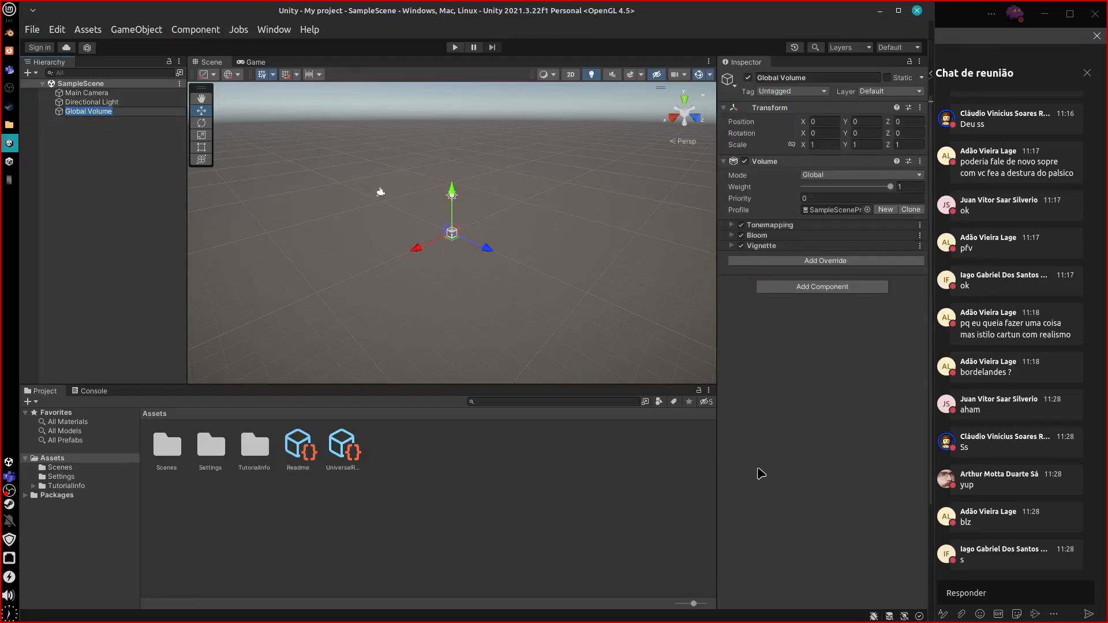
{"action": "left_click", "coordinate": [741, 245]}
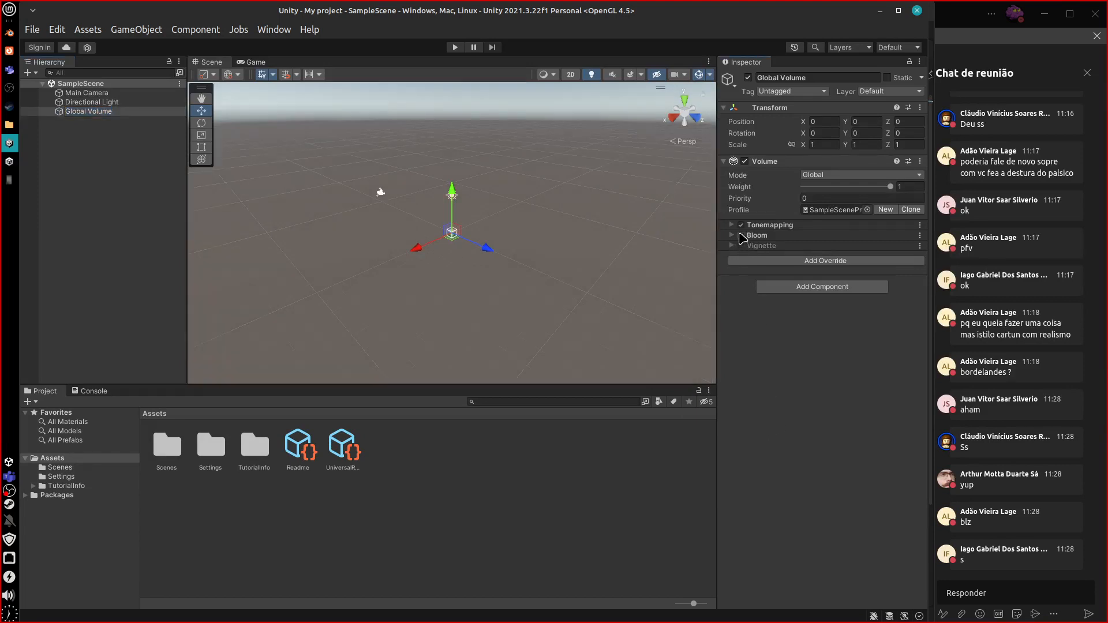
{"action": "left_click", "coordinate": [741, 236]}
{"action": "left_click", "coordinate": [741, 225]}
{"action": "left_click", "coordinate": [741, 225]}
{"action": "left_click", "coordinate": [741, 236]}
{"action": "left_click", "coordinate": [741, 246]}
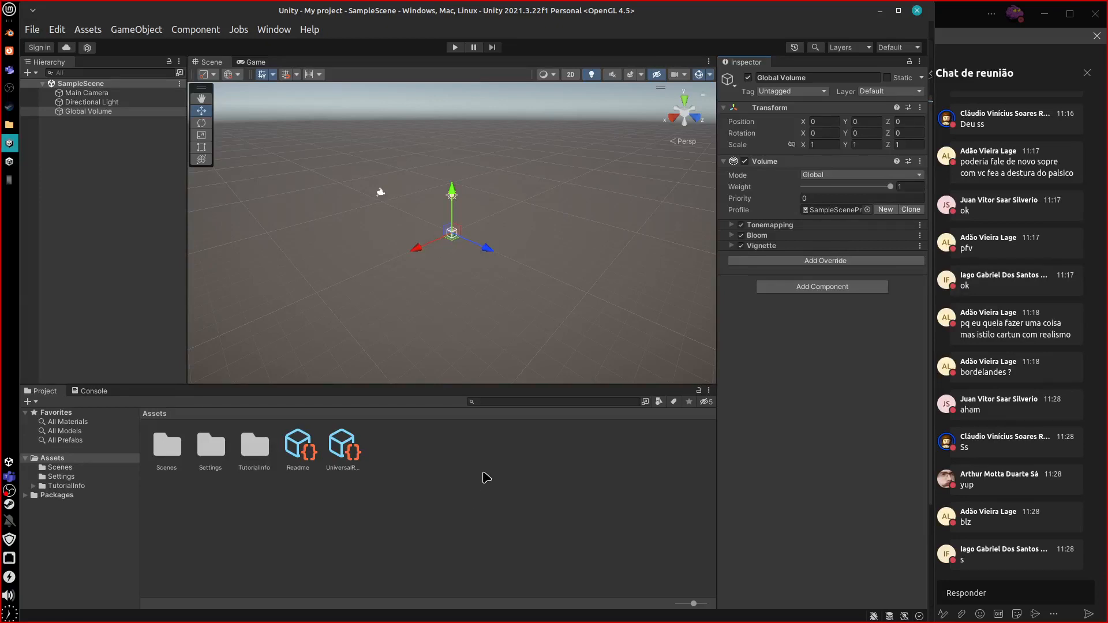
{"action": "left_click", "coordinate": [741, 246]}
{"action": "left_click", "coordinate": [741, 236]}
{"action": "left_click", "coordinate": [741, 225]}
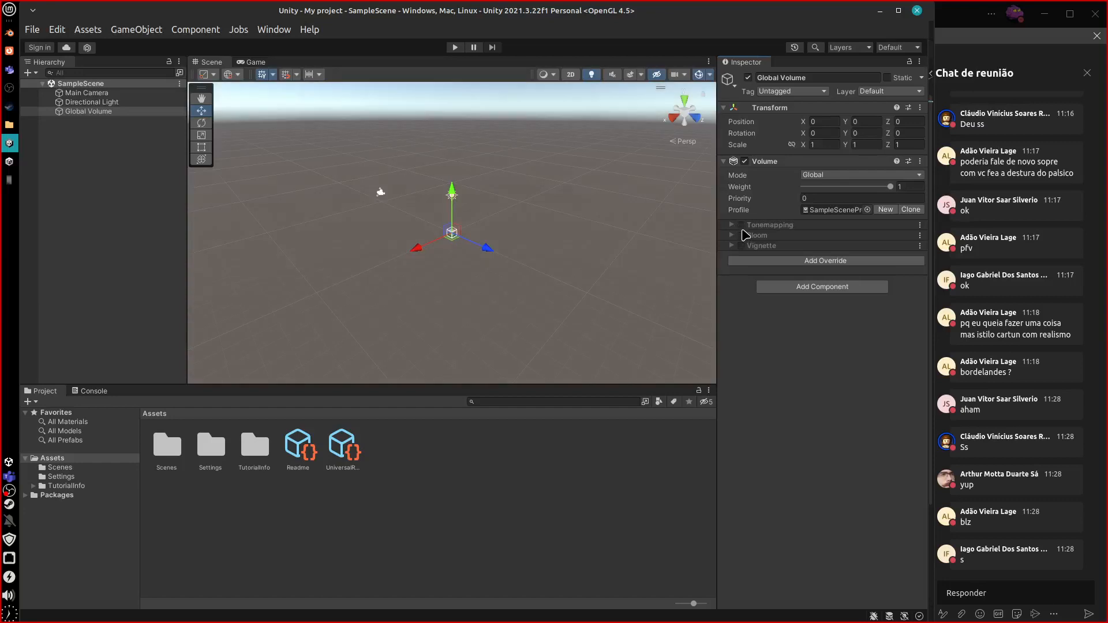
{"action": "left_click", "coordinate": [741, 225]}
{"action": "left_click", "coordinate": [741, 236]}
{"action": "left_click", "coordinate": [741, 246]}
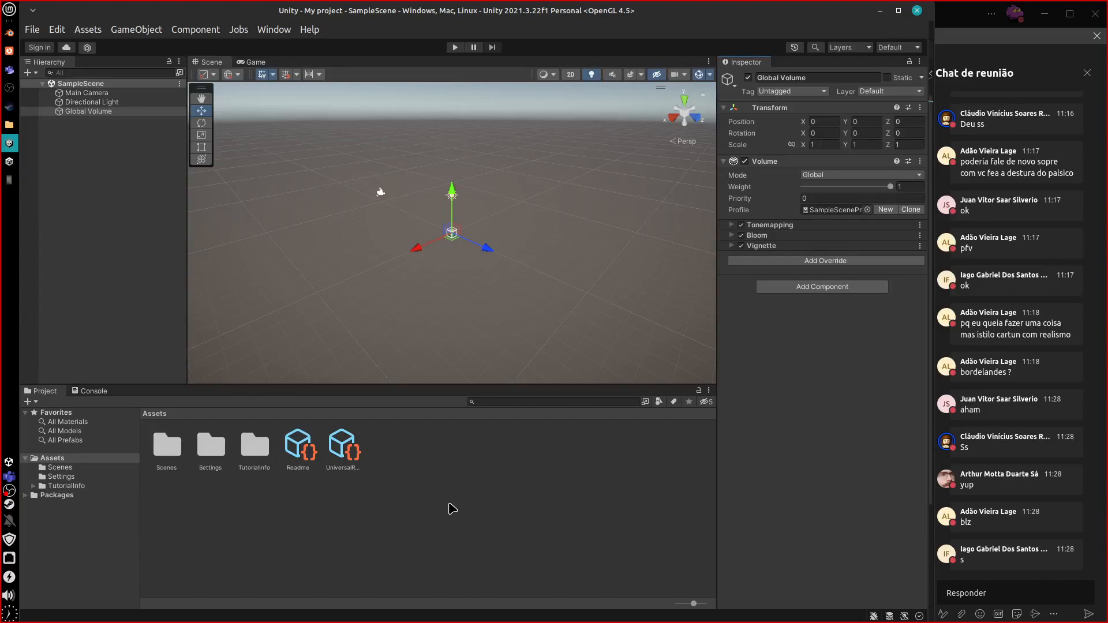
Create a new material named DEFAULT in the Assets folder
{"action": "left_click", "coordinate": [451, 509]}
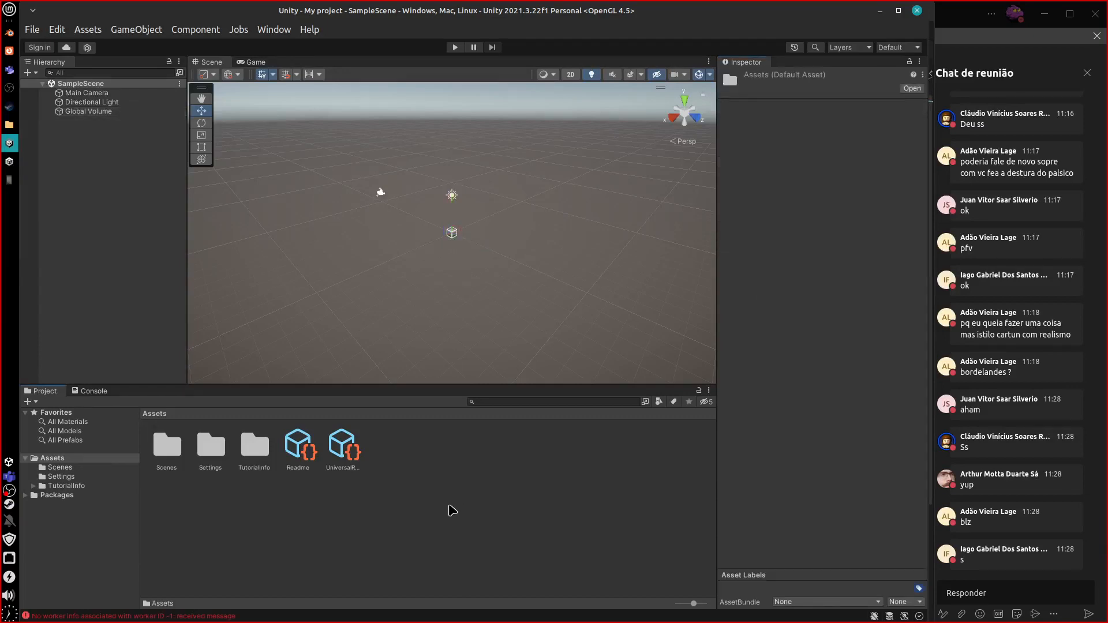
{"action": "left_click", "coordinate": [445, 481]}
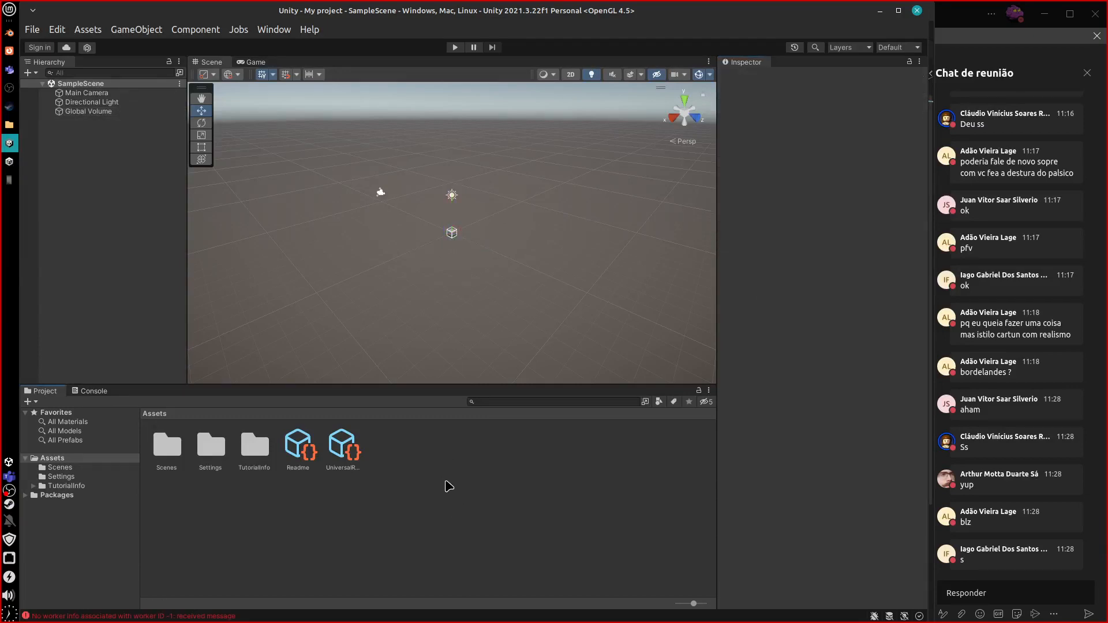
{"action": "right_click", "coordinate": [448, 480]}
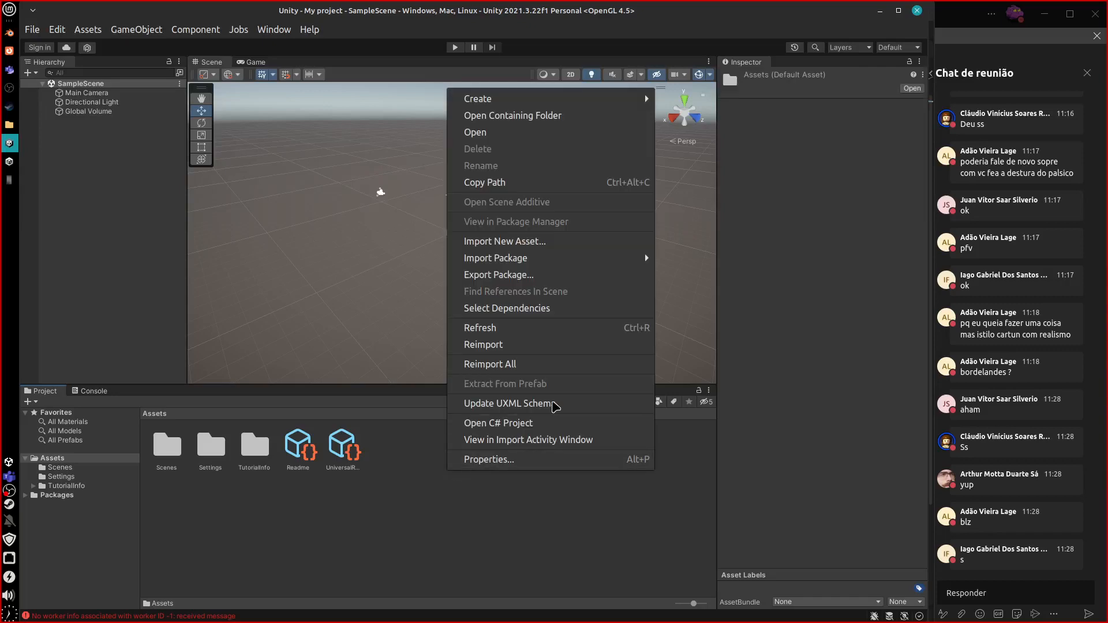
{"action": "mouse_move", "coordinate": [566, 99]}
{"action": "mouse_move", "coordinate": [788, 118]}
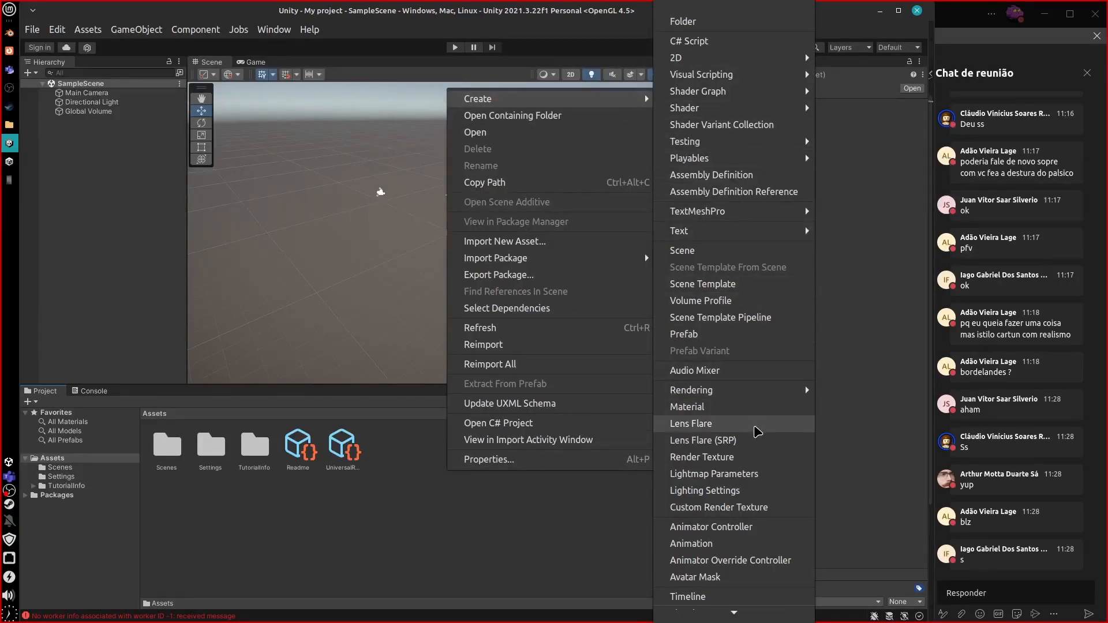
{"action": "left_click", "coordinate": [755, 407]}
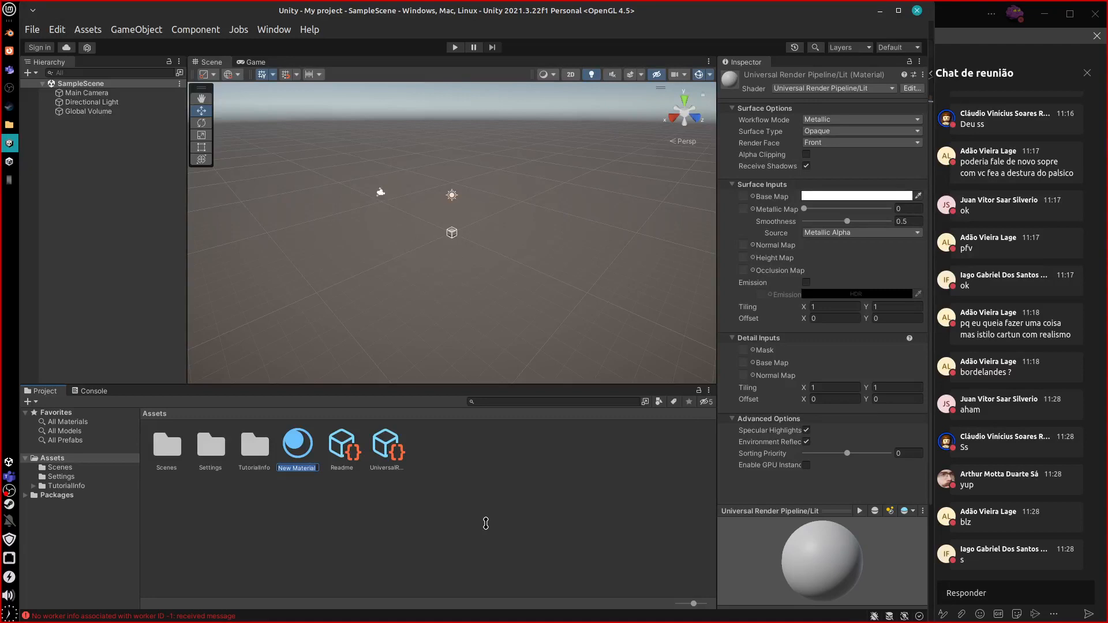
{"action": "type", "text": "DEFAULT"}
{"action": "key", "text": "Return"}
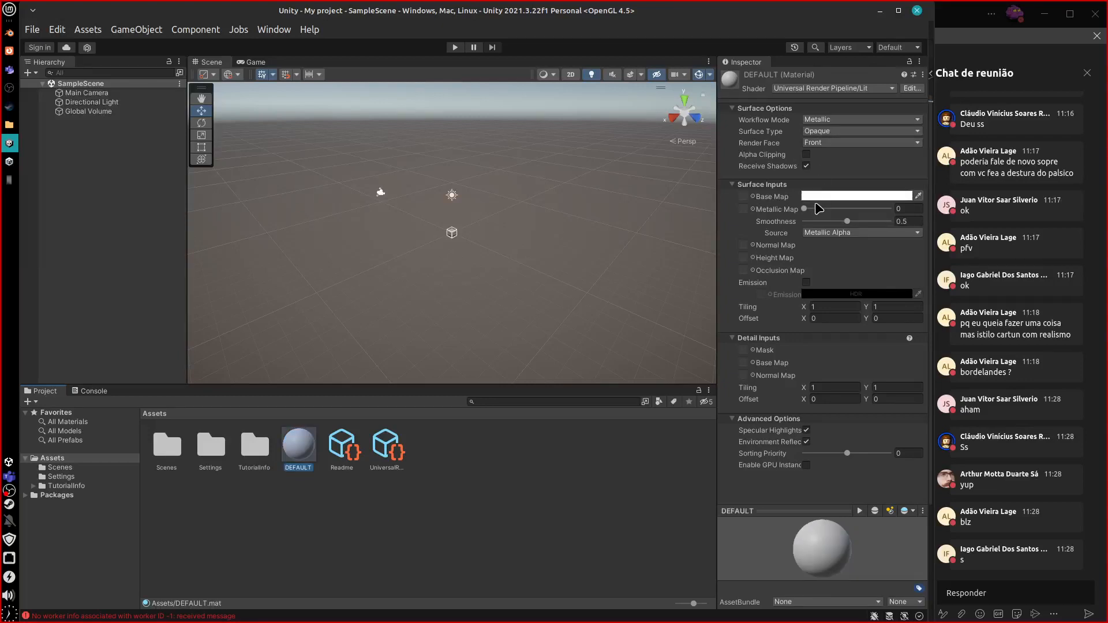
Widen Unity's Inspector, then switch to Blender and narrow its window so the Principled BSDF and the Inspector are side by side
{"action": "left_click_drag", "start_coordinate": [716, 230], "coordinate": [680, 230]}
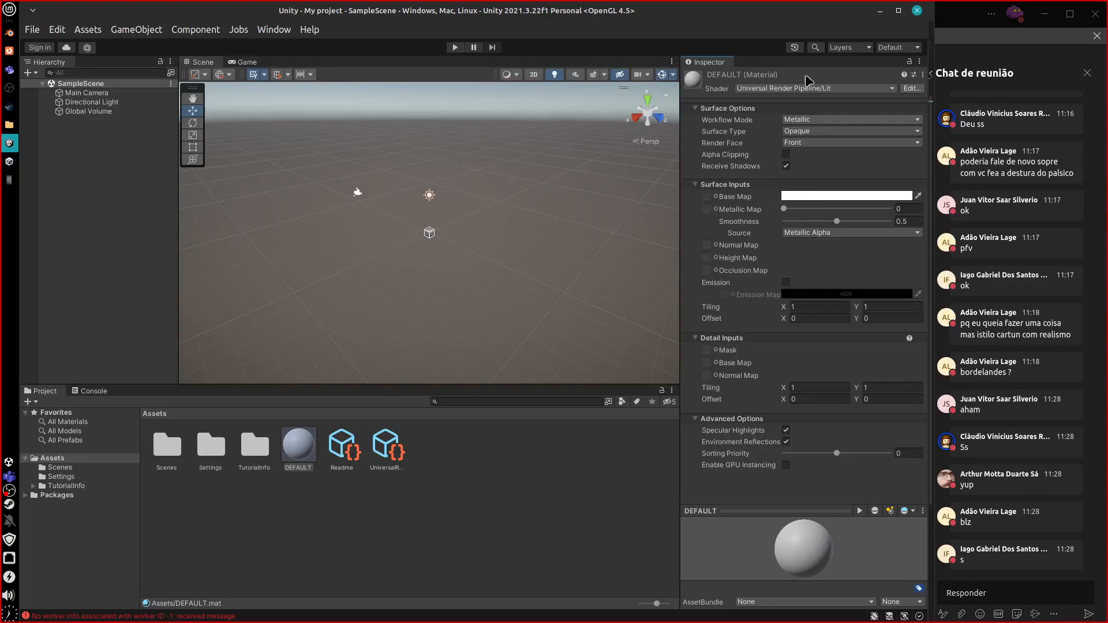
{"action": "left_click", "coordinate": [9, 32]}
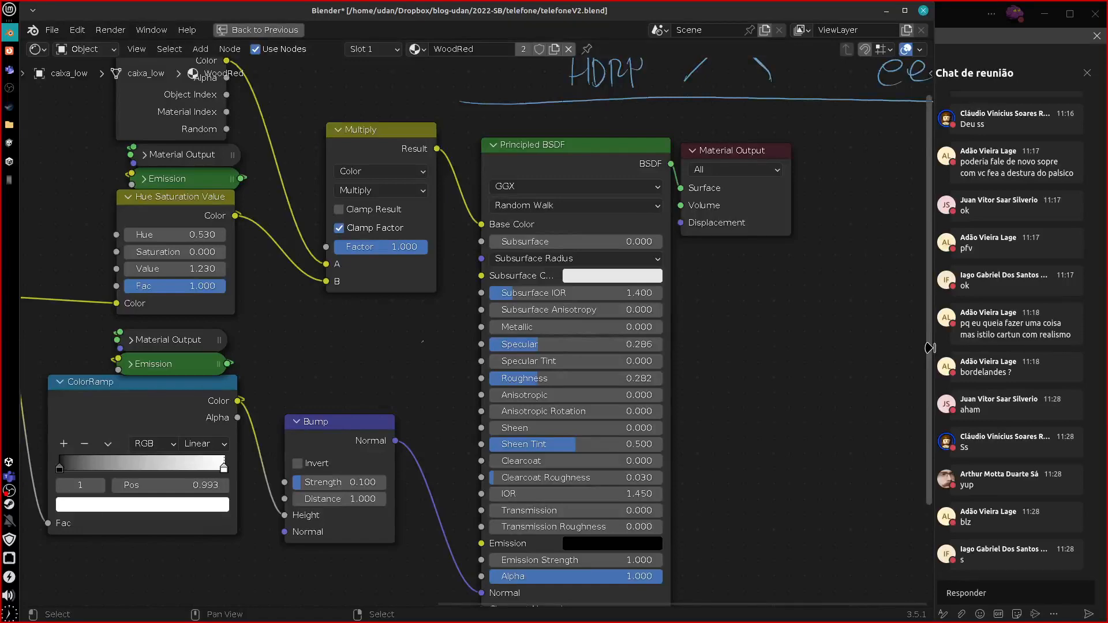
{"action": "left_click_drag", "start_coordinate": [930, 348], "coordinate": [677, 366]}
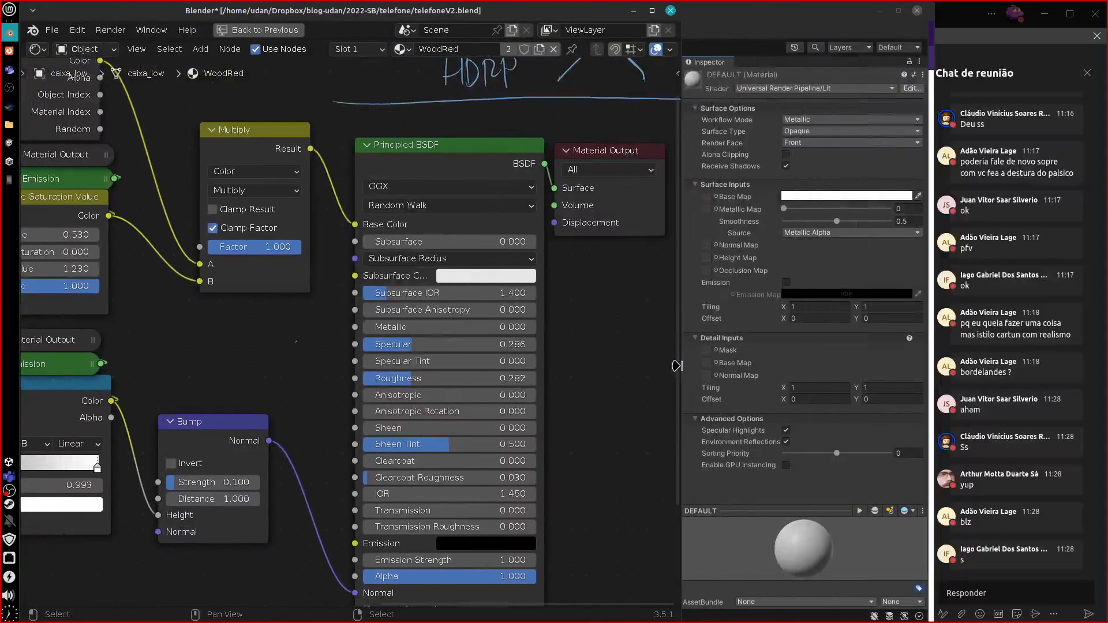
{"action": "middle_click_drag", "start_coordinate": [587, 333], "coordinate": [569, 270]}
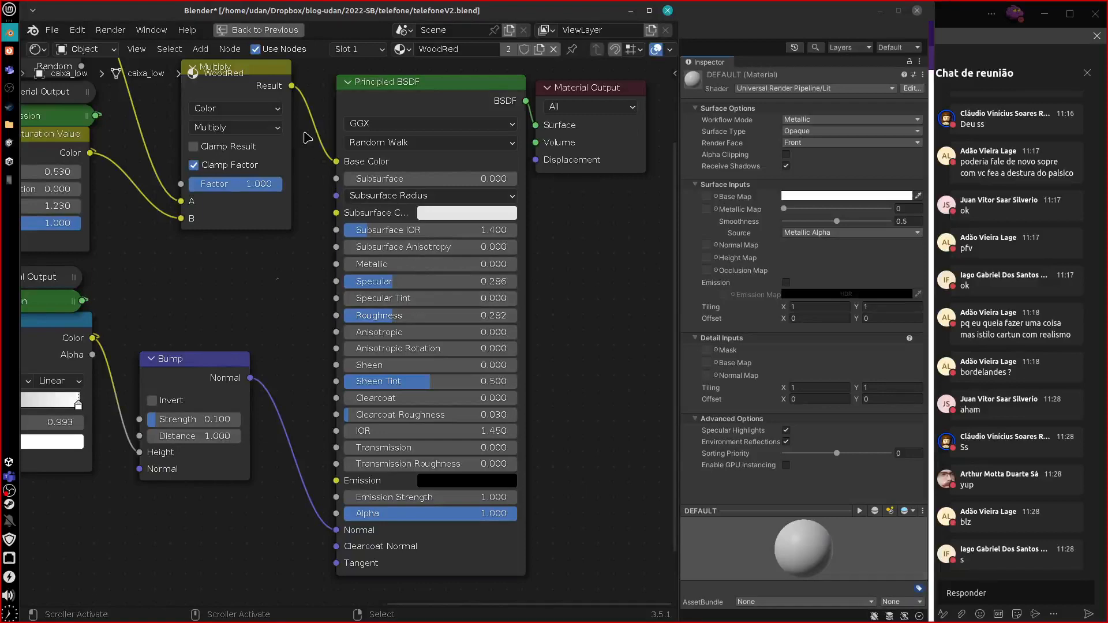
Disconnect the Principled BSDF's Base Color and Normal inputs, and circle the Base Color socket with an annotation
{"action": "left_click_drag", "start_coordinate": [337, 162], "coordinate": [314, 124]}
{"action": "left_click_drag", "start_coordinate": [336, 530], "coordinate": [306, 495]}
{"action": "middle_click_drag", "start_coordinate": [275, 277], "coordinate": [259, 332]}
{"action": "left_click_drag", "start_coordinate": [247, 133], "coordinate": [209, 122]}
{"action": "middle_click_drag", "start_coordinate": [299, 253], "coordinate": [325, 198]}
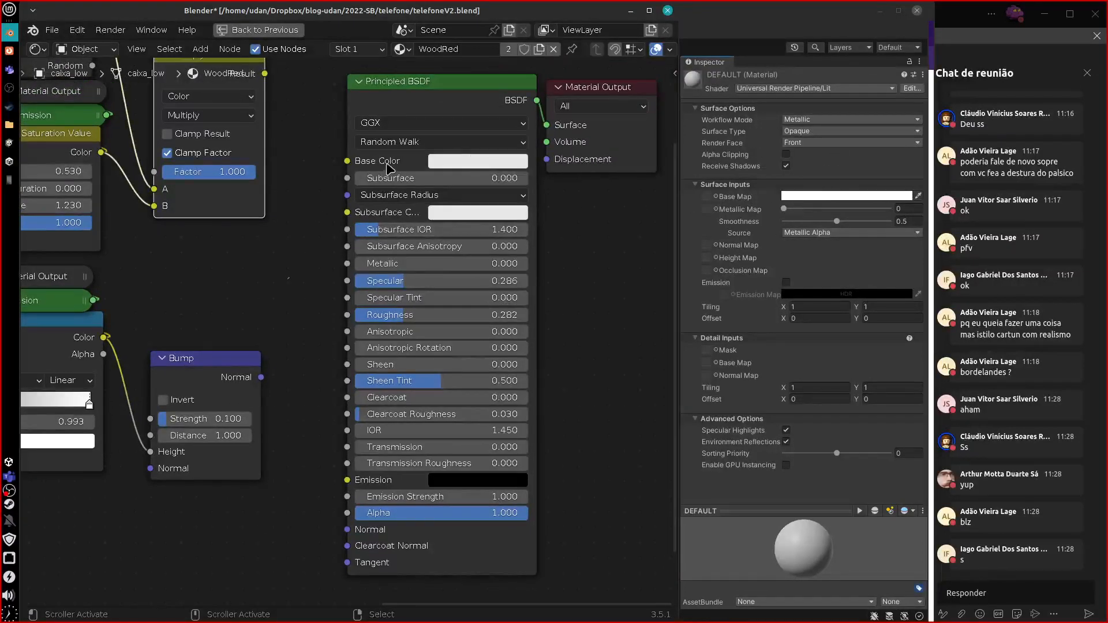
{"action": "mouse_move", "coordinate": [353, 152]}
{"action": "left_mouse_down"}
{"action": "mouse_move", "coordinate": [346, 166]}
{"action": "mouse_move", "coordinate": [347, 154]}
{"action": "left_mouse_up"}
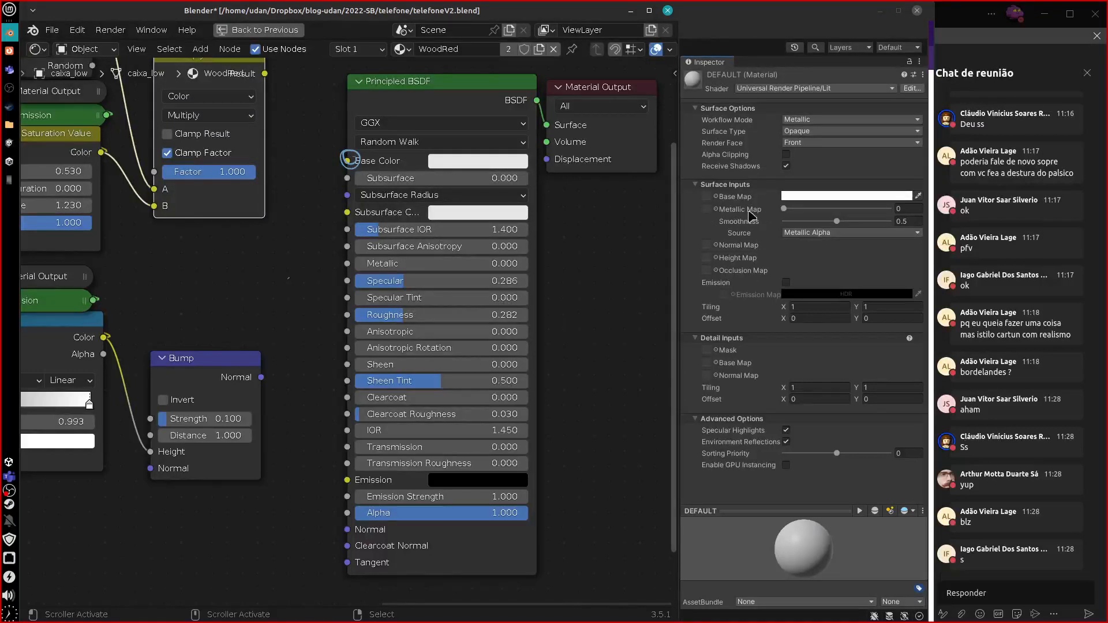
Try the DEFAULT material's Metallic Map slider, return it to 0, and keep the Blender window always on top
{"action": "left_click", "coordinate": [791, 209]}
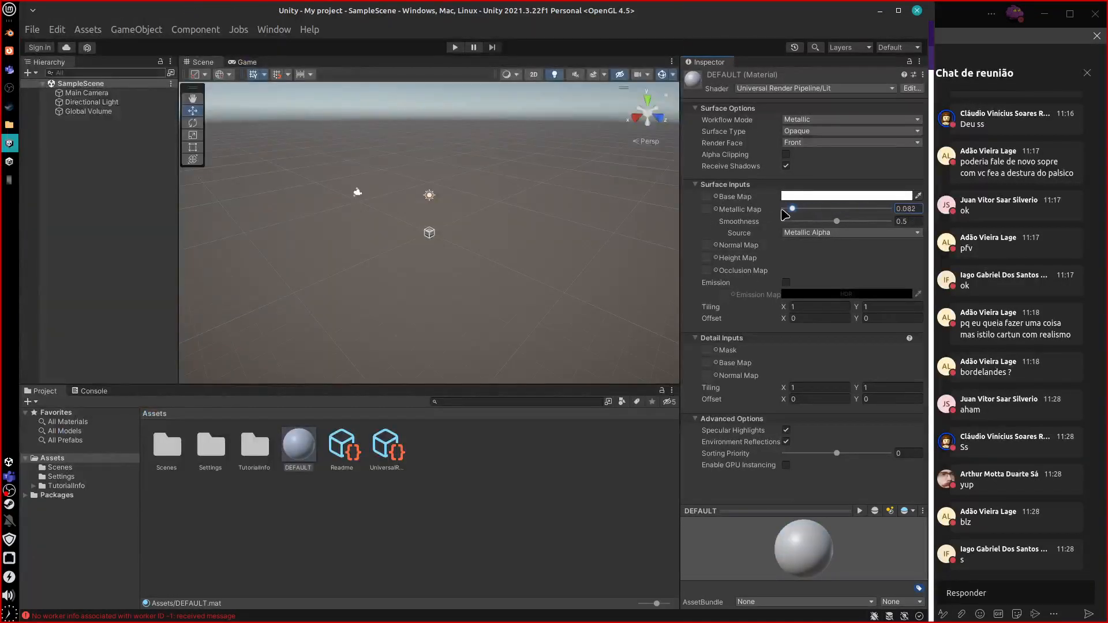
{"action": "left_click_drag", "start_coordinate": [910, 218], "coordinate": [745, 216]}
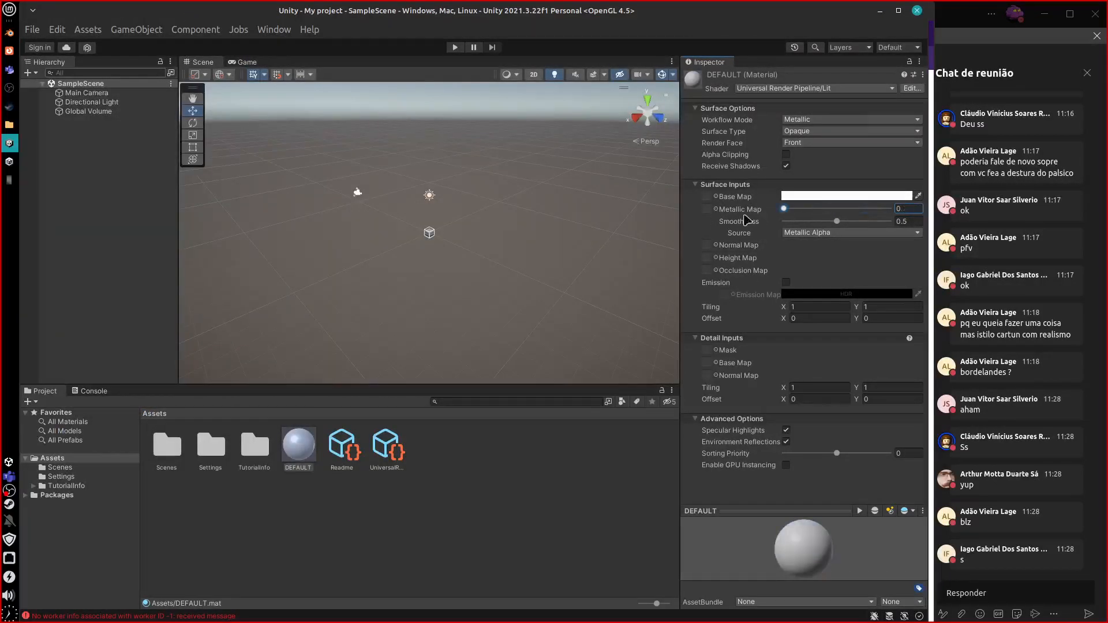
{"action": "left_click", "coordinate": [9, 33]}
{"action": "right_click", "coordinate": [330, 23]}
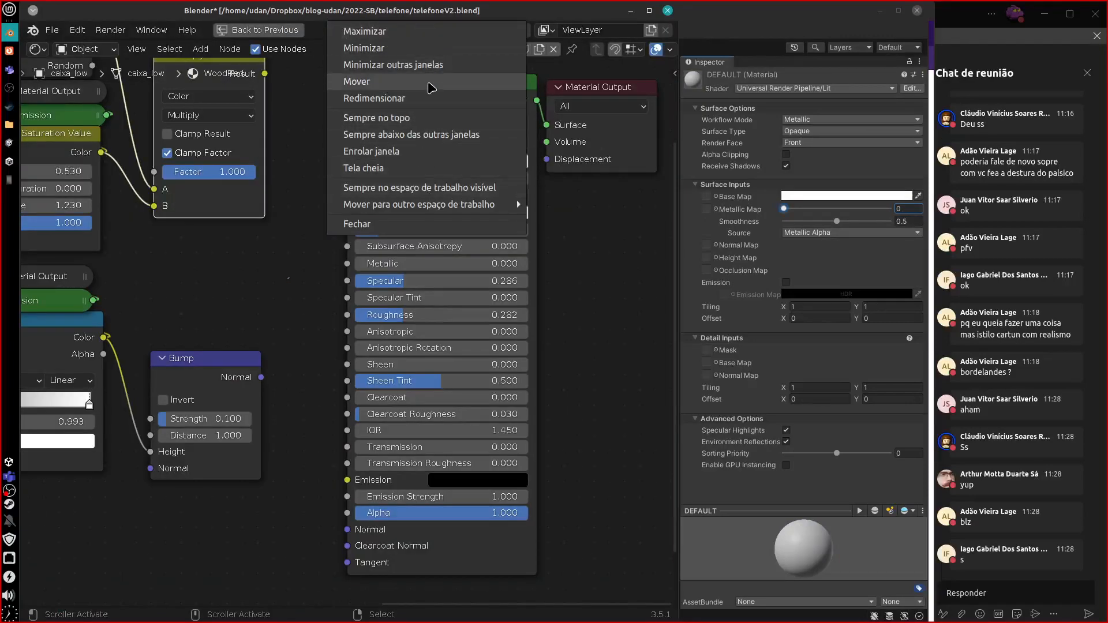
{"action": "left_click", "coordinate": [430, 120]}
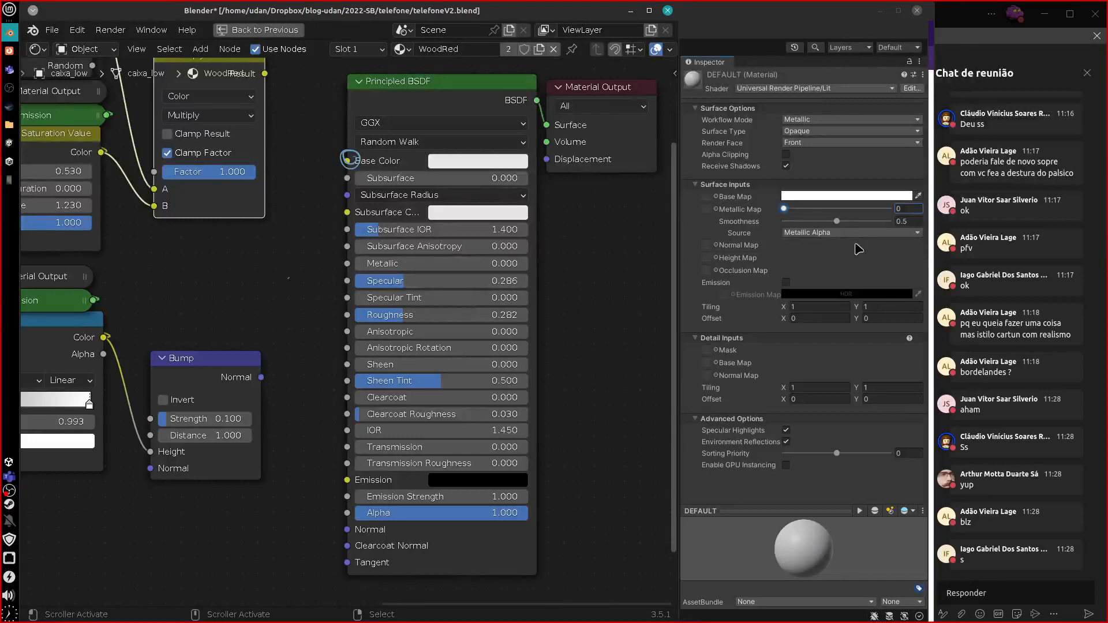
Circle the Principled BSDF's Metallic socket, and set Metallic to 1.000 and Specular to 0.000
{"action": "left_click_drag", "start_coordinate": [785, 210], "coordinate": [716, 219]}
{"action": "left_click_drag", "start_coordinate": [345, 266], "coordinate": [347, 267]}
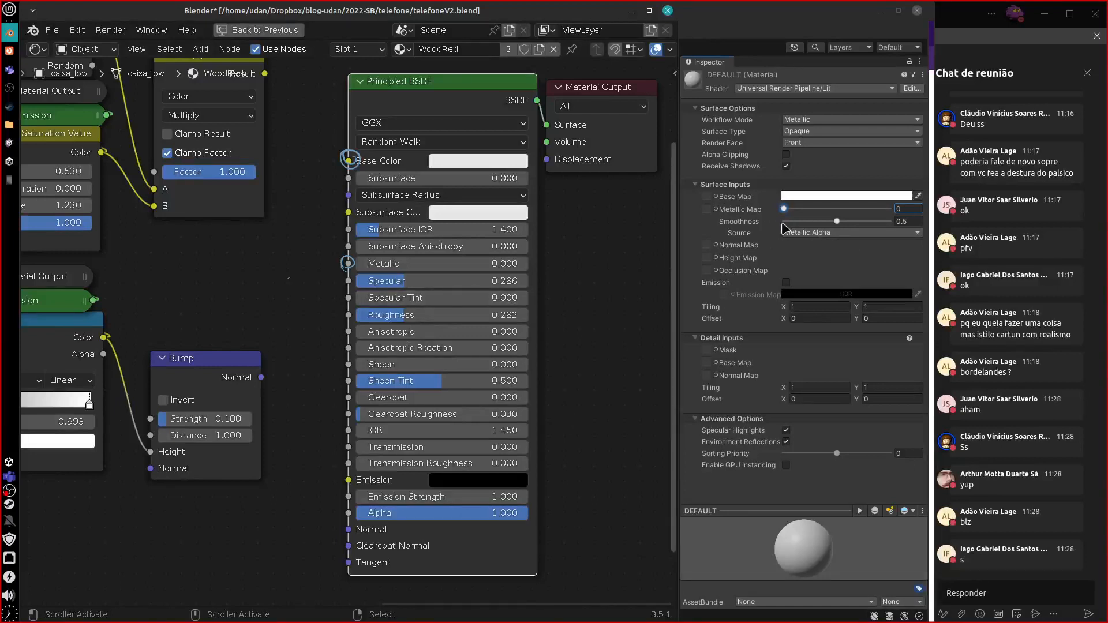
{"action": "mouse_move", "coordinate": [405, 281]}
{"action": "left_mouse_down"}
{"action": "mouse_move", "coordinate": [341, 285]}
{"action": "mouse_move", "coordinate": [425, 266]}
{"action": "mouse_move", "coordinate": [556, 262]}
{"action": "mouse_move", "coordinate": [564, 298]}
{"action": "left_mouse_up"}
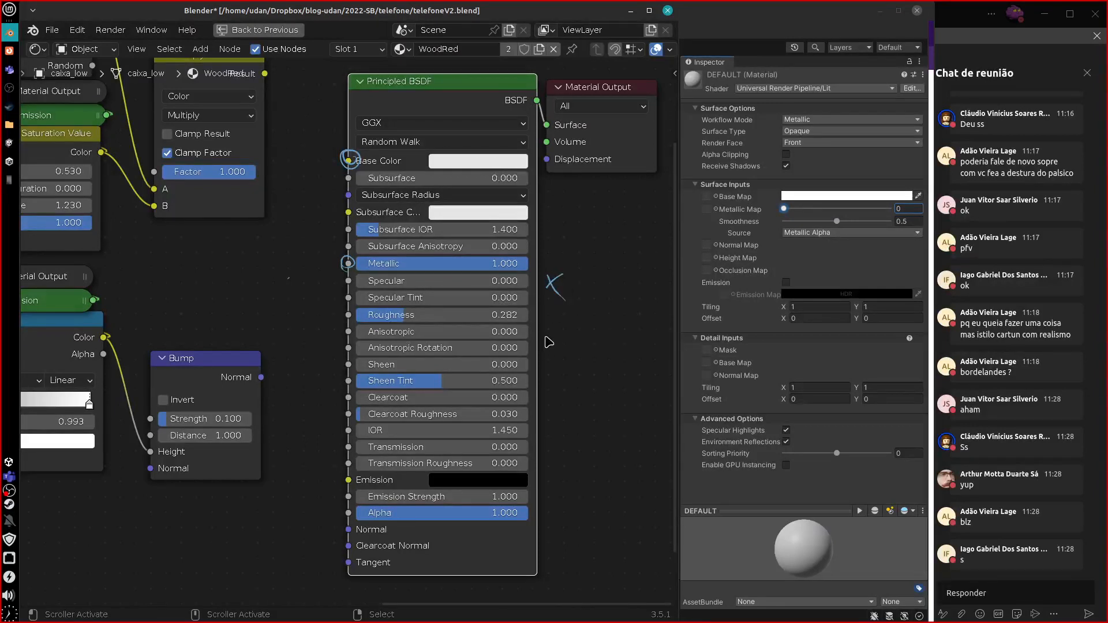
Undo the X mark and the Metallic circle, and outline the Metallic and Specular sockets together instead
{"action": "key", "text": "ctrl+z"}
{"action": "key", "text": "ctrl+z"}
{"action": "key", "text": "ctrl+z"}
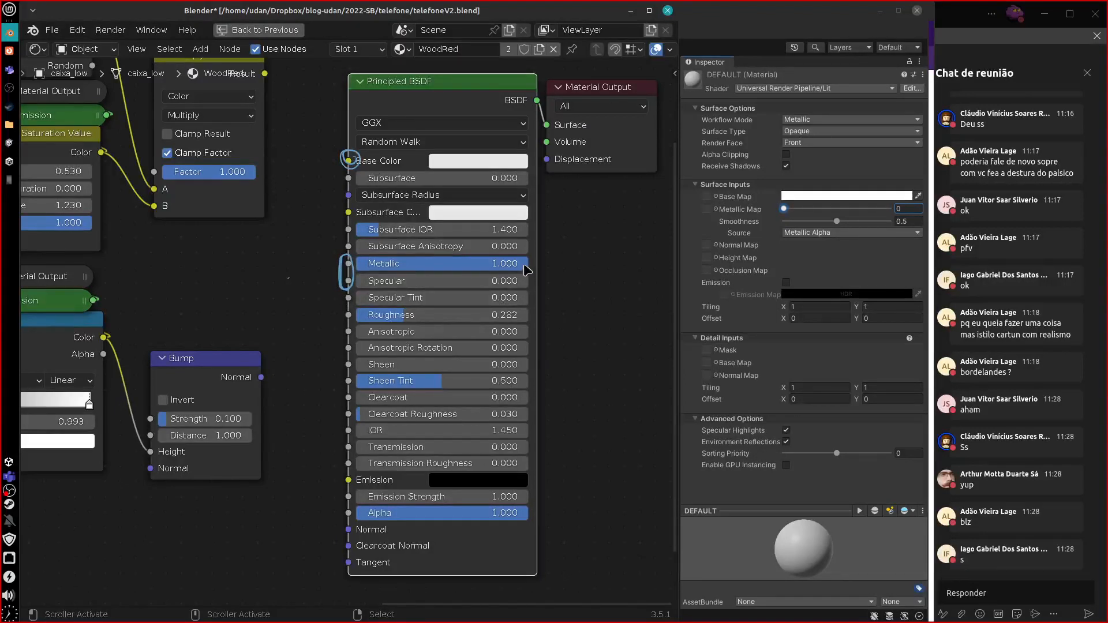
Try Metallic at 0.000 with Specular at 1.000, then return Metallic to 1.000 and Specular to 0.000
{"action": "left_click_drag", "start_coordinate": [526, 264], "coordinate": [675, 293]}
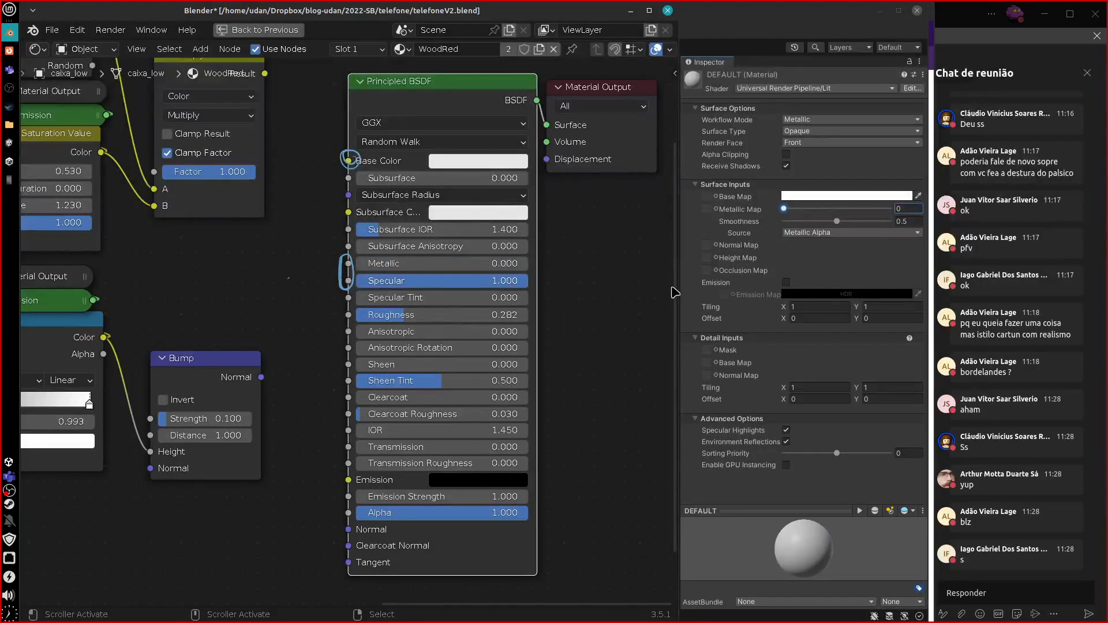
{"action": "left_click_drag", "start_coordinate": [513, 281], "coordinate": [318, 296]}
{"action": "left_click_drag", "start_coordinate": [370, 264], "coordinate": [639, 276]}
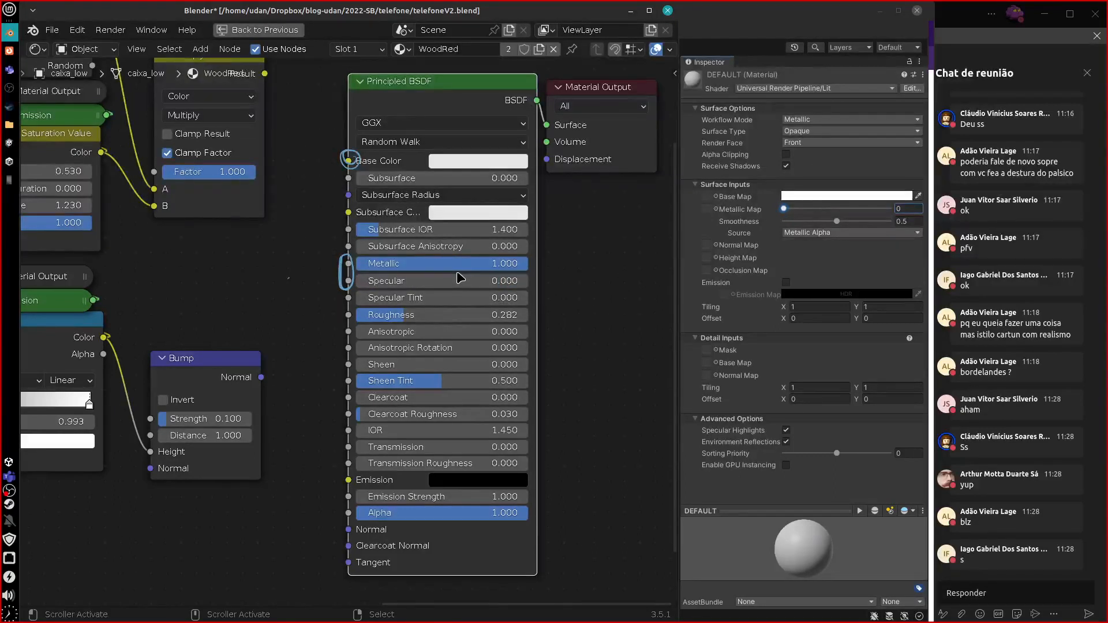
Try the Universal Render Pipeline Simple Lit shader on the DEFAULT material, then return it to Lit
{"action": "left_click", "coordinate": [827, 89]}
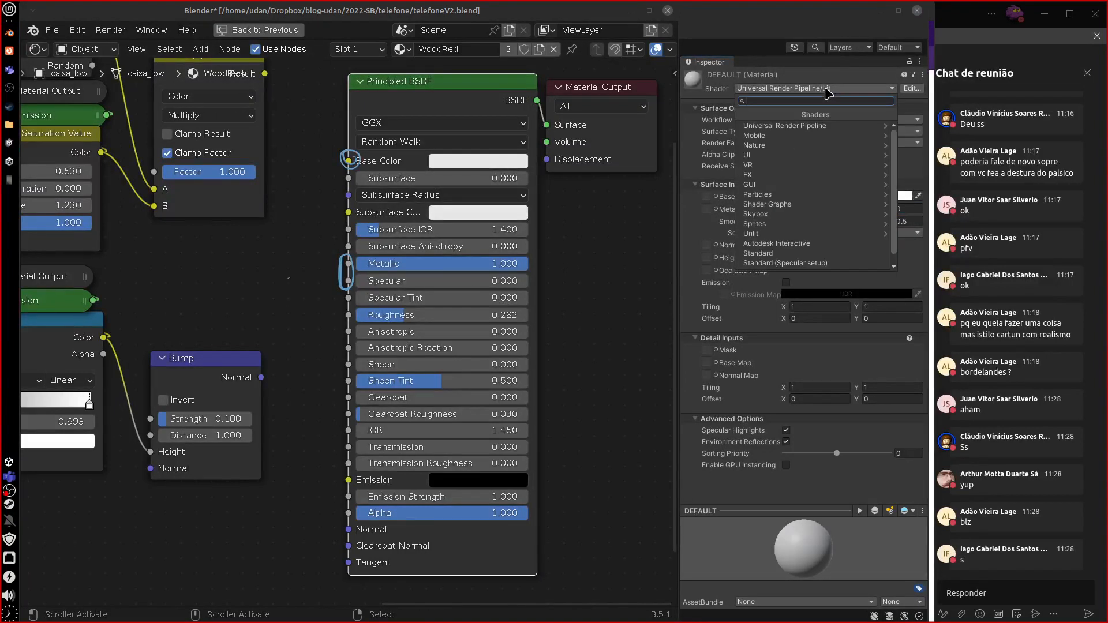
{"action": "left_click", "coordinate": [834, 126]}
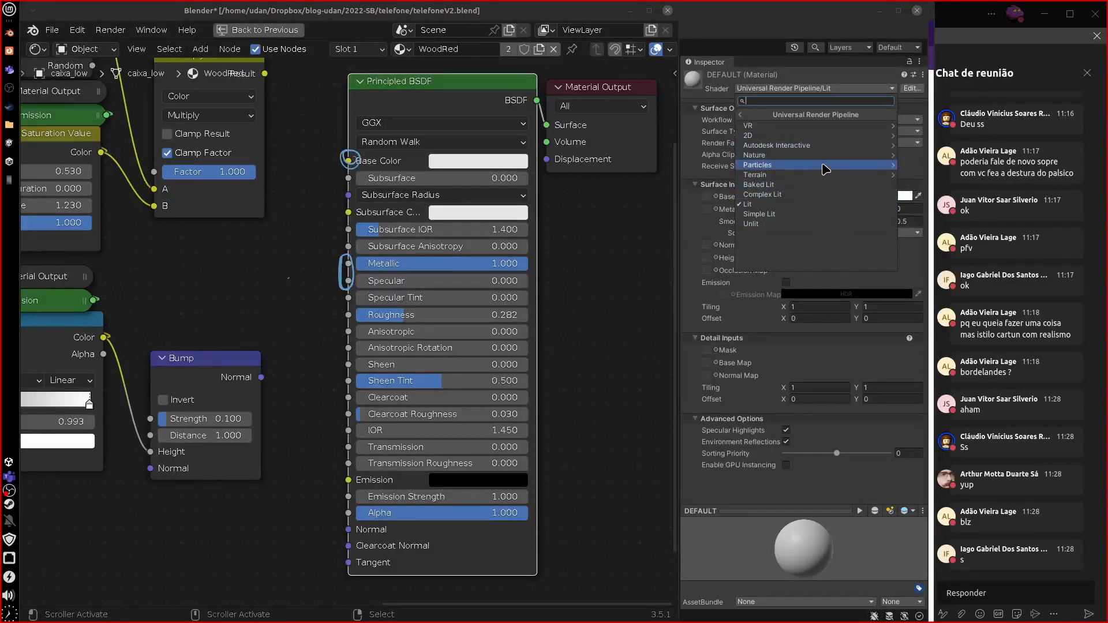
{"action": "left_click", "coordinate": [818, 214]}
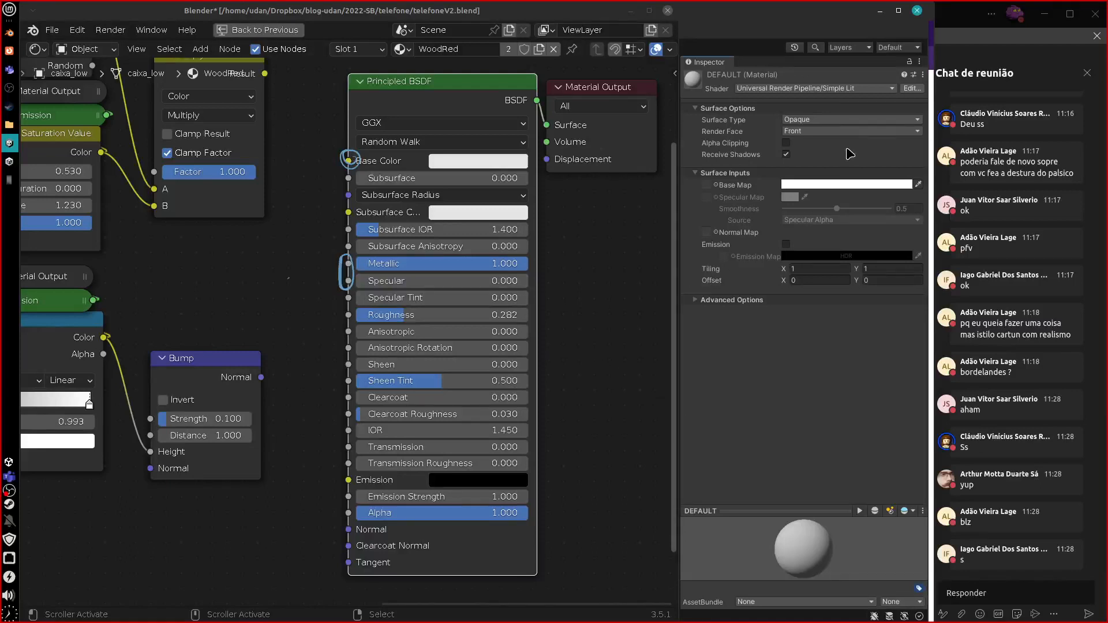
{"action": "left_click", "coordinate": [830, 88]}
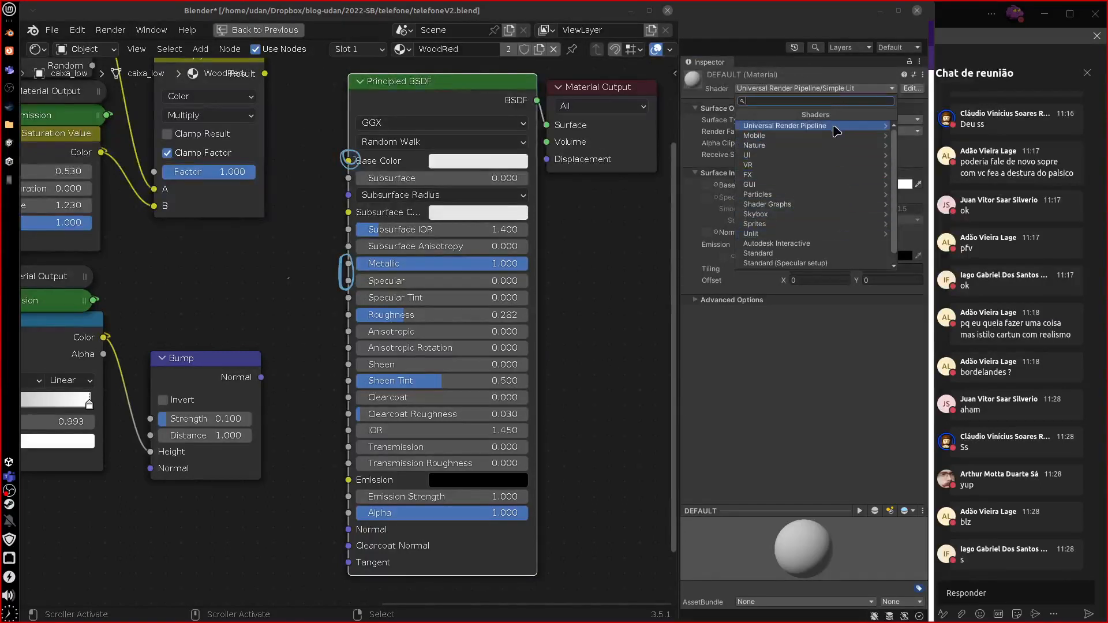
{"action": "left_click", "coordinate": [836, 131]}
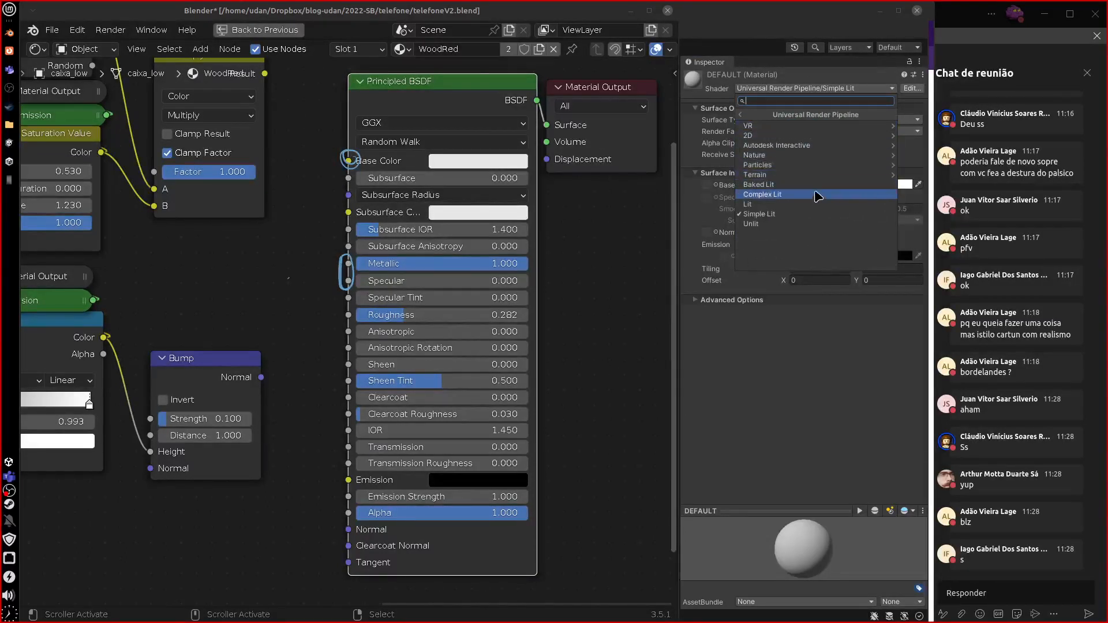
{"action": "left_click", "coordinate": [750, 204]}
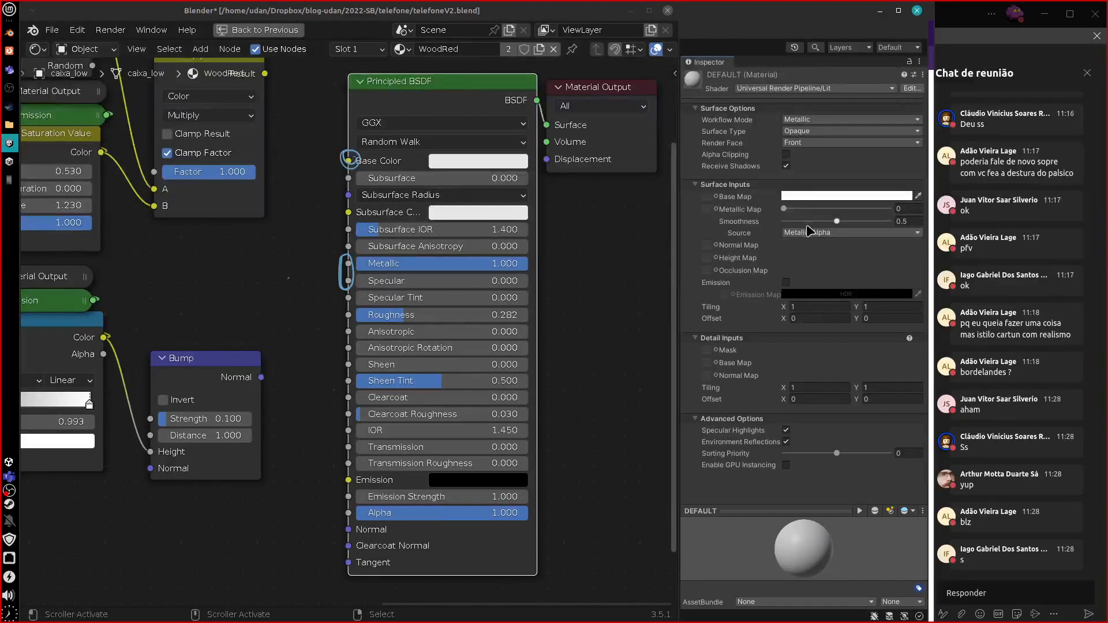
Circle the Principled BSDF's Roughness socket and write "smooth" beside the node at that height
{"action": "mouse_move", "coordinate": [347, 313]}
{"action": "left_mouse_down"}
{"action": "mouse_move", "coordinate": [338, 317]}
{"action": "mouse_move", "coordinate": [347, 307]}
{"action": "left_mouse_up"}
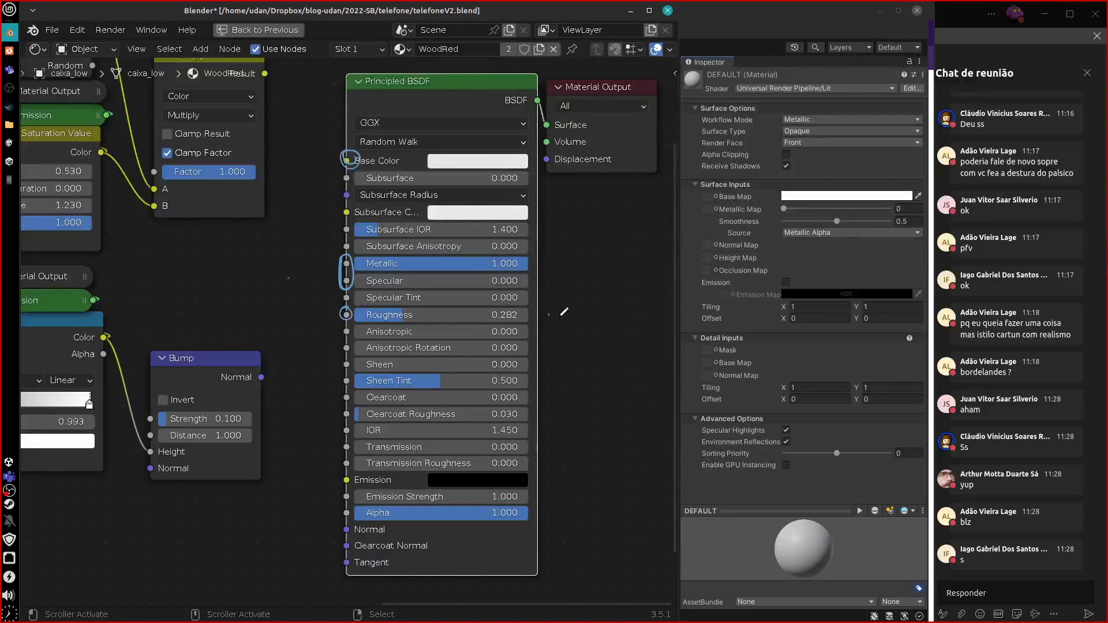
{"action": "mouse_move", "coordinate": [568, 316]}
{"action": "left_mouse_down", "text": "ctrl"}
{"action": "mouse_move", "coordinate": [549, 317]}
{"action": "mouse_move", "coordinate": [575, 321]}
{"action": "mouse_move", "coordinate": [580, 310]}
{"action": "mouse_move", "coordinate": [618, 324]}
{"action": "left_mouse_up", "text": "ctrl"}
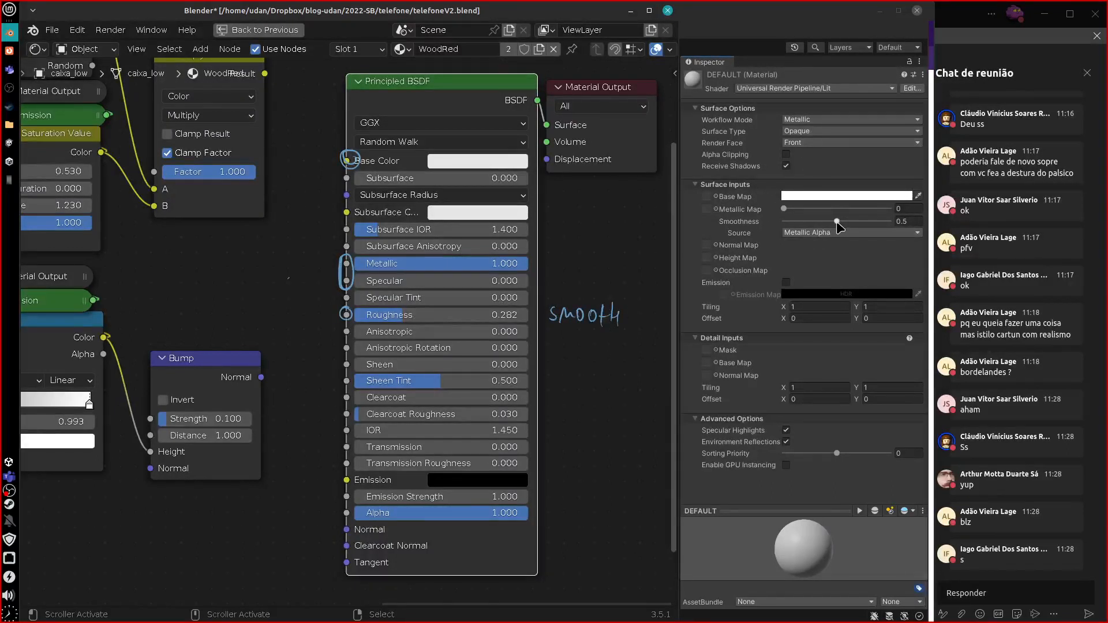
Set the DEFAULT material's Smoothness to 0 and the Principled BSDF's Roughness to 1.000
{"action": "left_click_drag", "start_coordinate": [836, 221], "coordinate": [749, 224]}
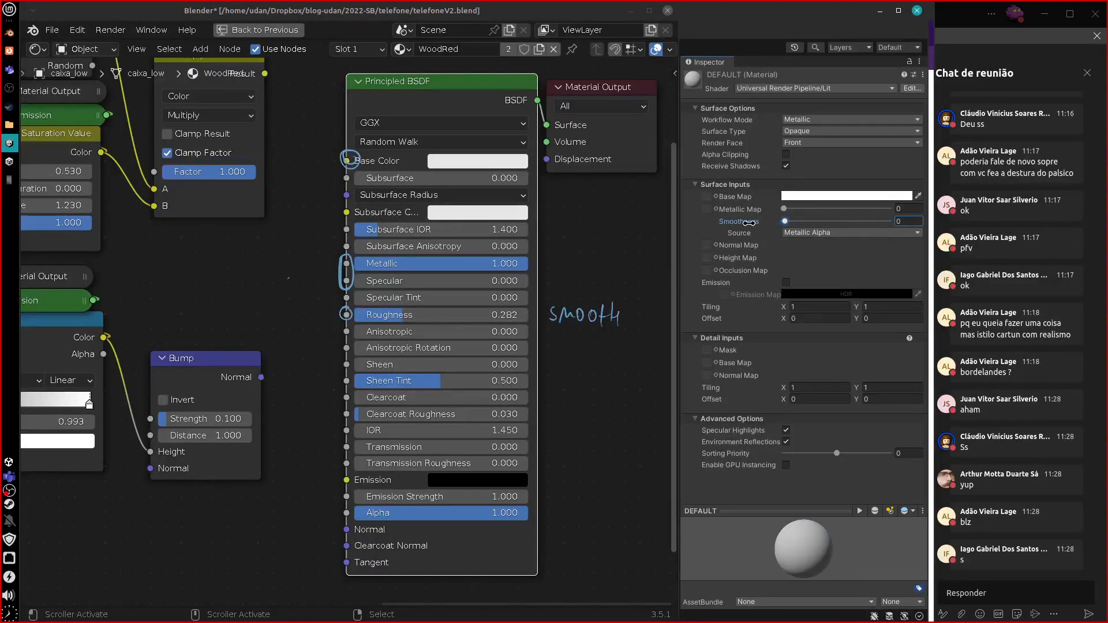
{"action": "left_click_drag", "start_coordinate": [398, 315], "coordinate": [664, 330]}
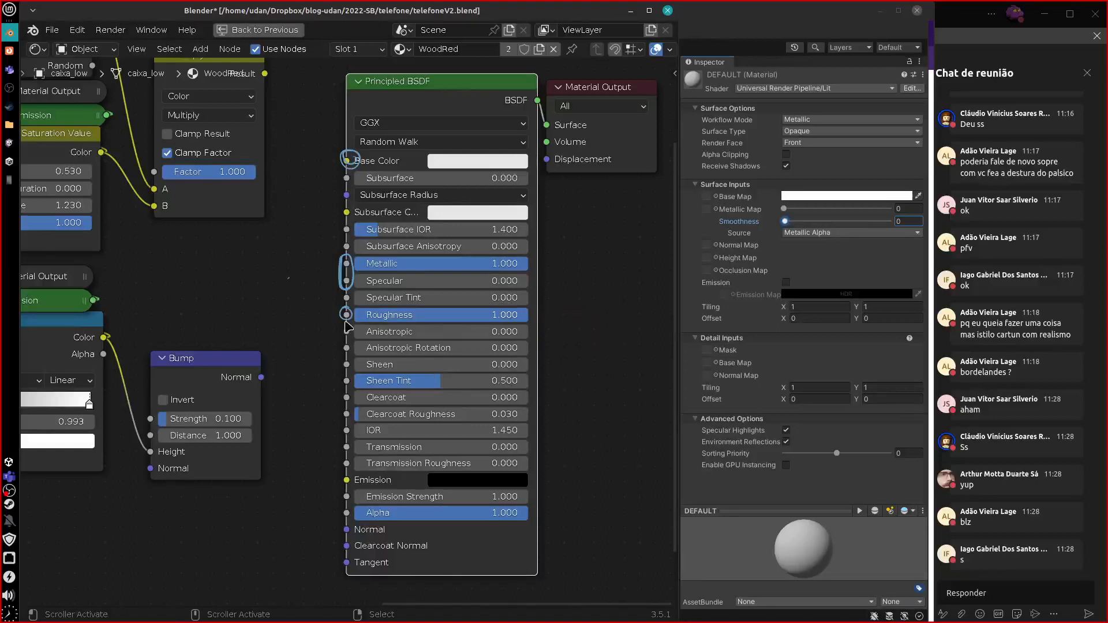
Annotate the Principled BSDF's Roughness input with an arrow and the handwritten word "smoothness"
{"action": "left_click_drag", "start_coordinate": [324, 306], "coordinate": [324, 318]}
{"action": "mouse_move", "coordinate": [563, 309]}
{"action": "left_mouse_down"}
{"action": "mouse_move", "coordinate": [563, 320]}
{"action": "mouse_move", "coordinate": [638, 317]}
{"action": "left_mouse_up"}
{"action": "mouse_move", "coordinate": [635, 316]}
{"action": "right_mouse_down"}
{"action": "mouse_move", "coordinate": [599, 278]}
{"action": "mouse_move", "coordinate": [624, 321]}
{"action": "mouse_move", "coordinate": [309, 322]}
{"action": "mouse_move", "coordinate": [298, 311]}
{"action": "right_mouse_up"}
{"action": "mouse_move", "coordinate": [551, 315]}
{"action": "left_mouse_down"}
{"action": "mouse_move", "coordinate": [609, 321]}
{"action": "mouse_move", "coordinate": [624, 302]}
{"action": "mouse_move", "coordinate": [631, 327]}
{"action": "left_mouse_up"}
{"action": "left_click_drag", "start_coordinate": [654, 321], "coordinate": [651, 331]}
{"action": "left_click_drag", "start_coordinate": [662, 321], "coordinate": [658, 330]}
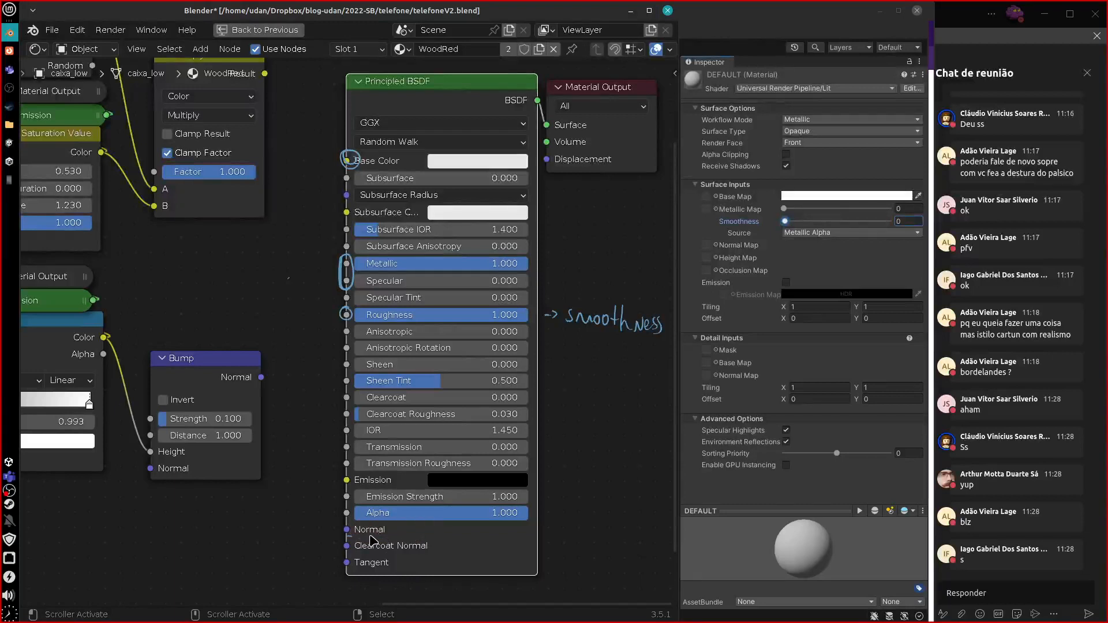
{"action": "left_click_drag", "start_coordinate": [392, 531], "coordinate": [568, 528]}
{"action": "right_click_drag", "start_coordinate": [400, 533], "coordinate": [575, 535]}
{"action": "key", "text": "space"}
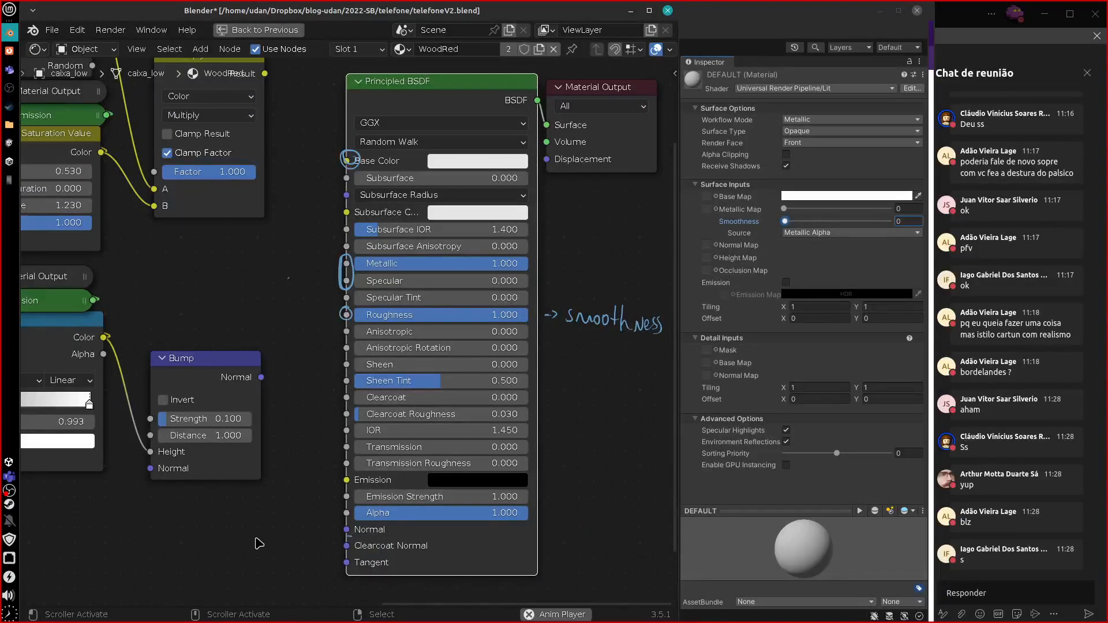
{"action": "key", "text": "shift+a"}
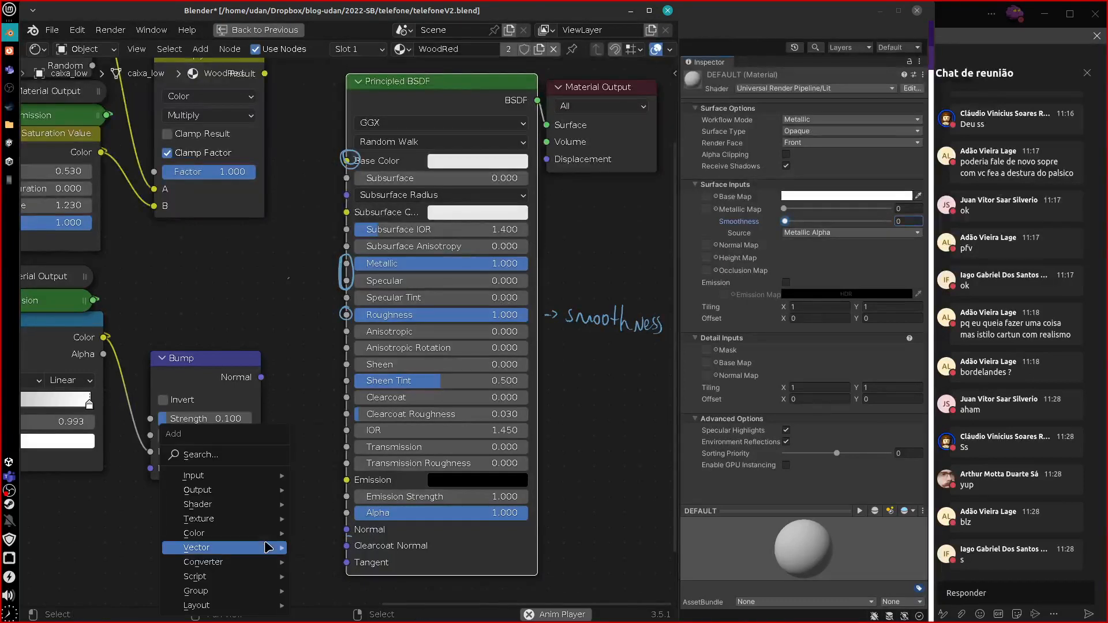
{"action": "mouse_move", "coordinate": [246, 549]}
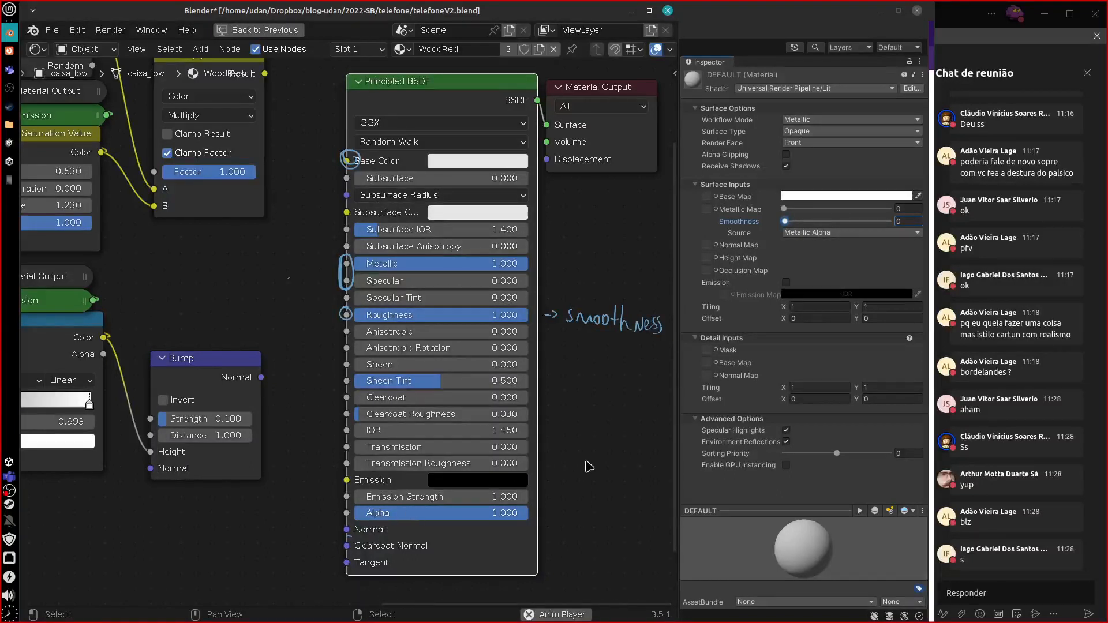
Add an Ambient Occlusion input node and place it below the Bump node
{"action": "key", "text": "shift+a"}
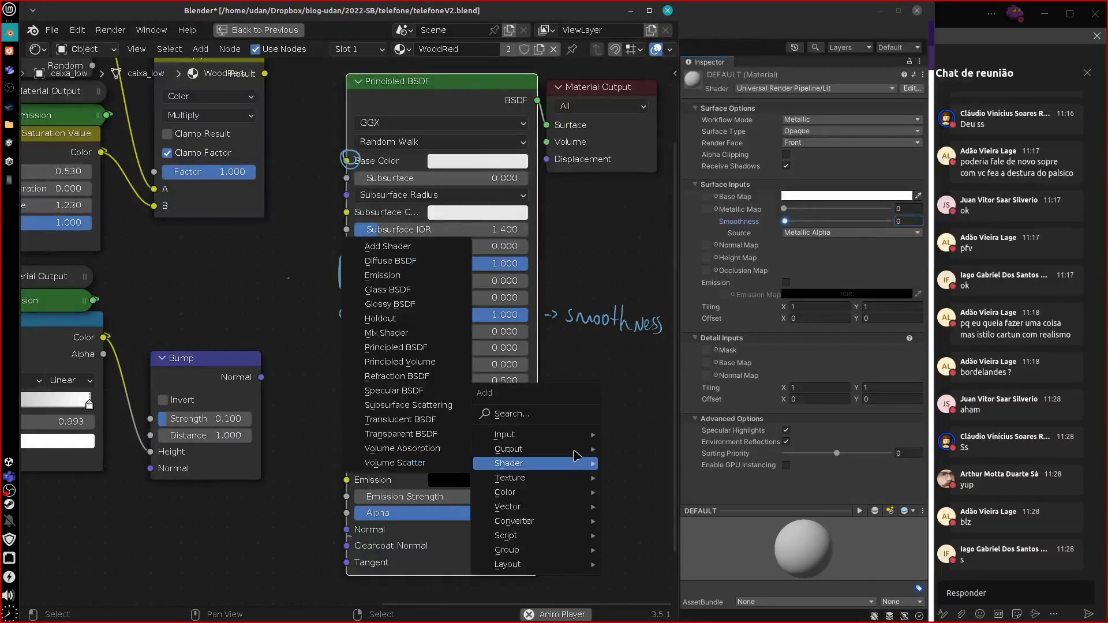
{"action": "mouse_move", "coordinate": [567, 438]}
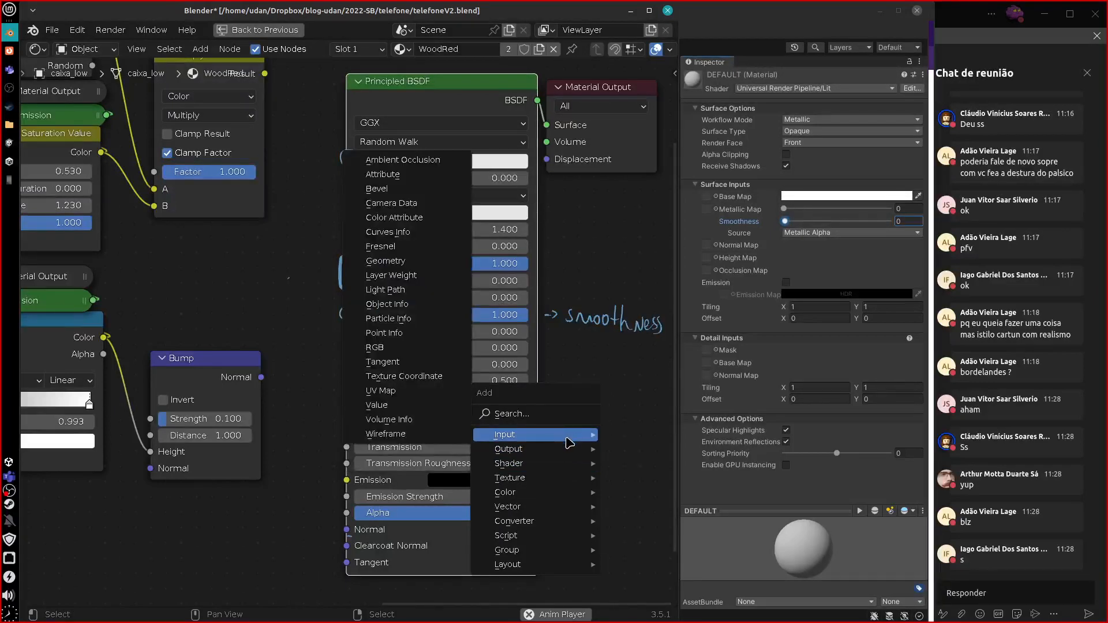
{"action": "left_click", "coordinate": [421, 160]}
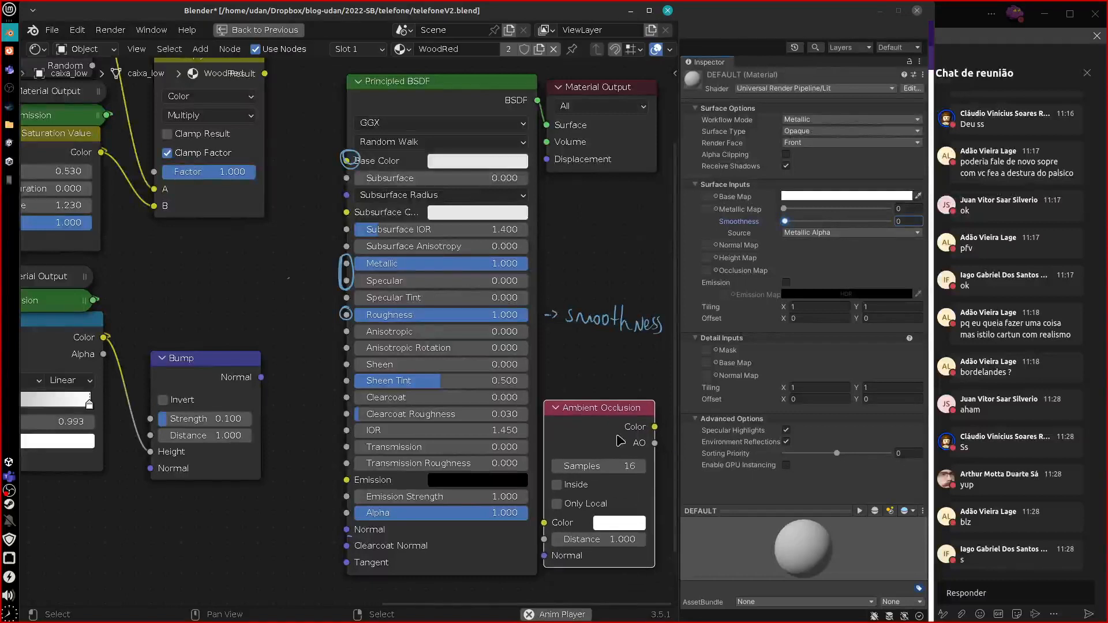
{"action": "left_click", "coordinate": [181, 521]}
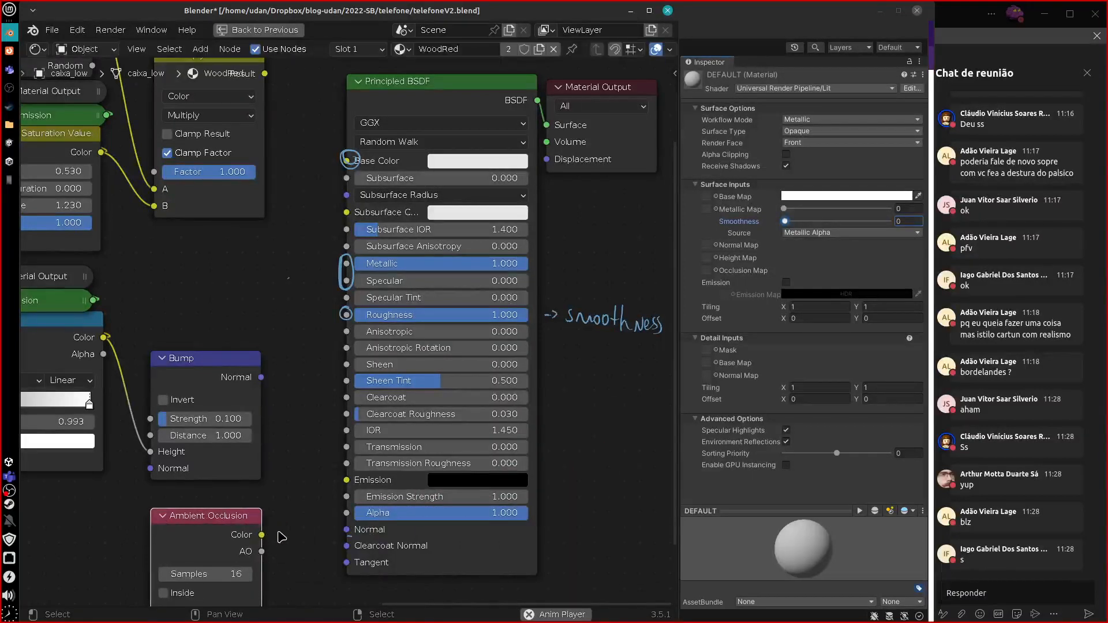
{"action": "mouse_move", "coordinate": [261, 535]}
{"action": "left_mouse_down"}
{"action": "mouse_move", "coordinate": [298, 520]}
{"action": "mouse_move", "coordinate": [283, 525]}
{"action": "mouse_move", "coordinate": [286, 539]}
{"action": "mouse_move", "coordinate": [289, 521]}
{"action": "left_mouse_up"}
{"action": "key", "text": "Escape"}
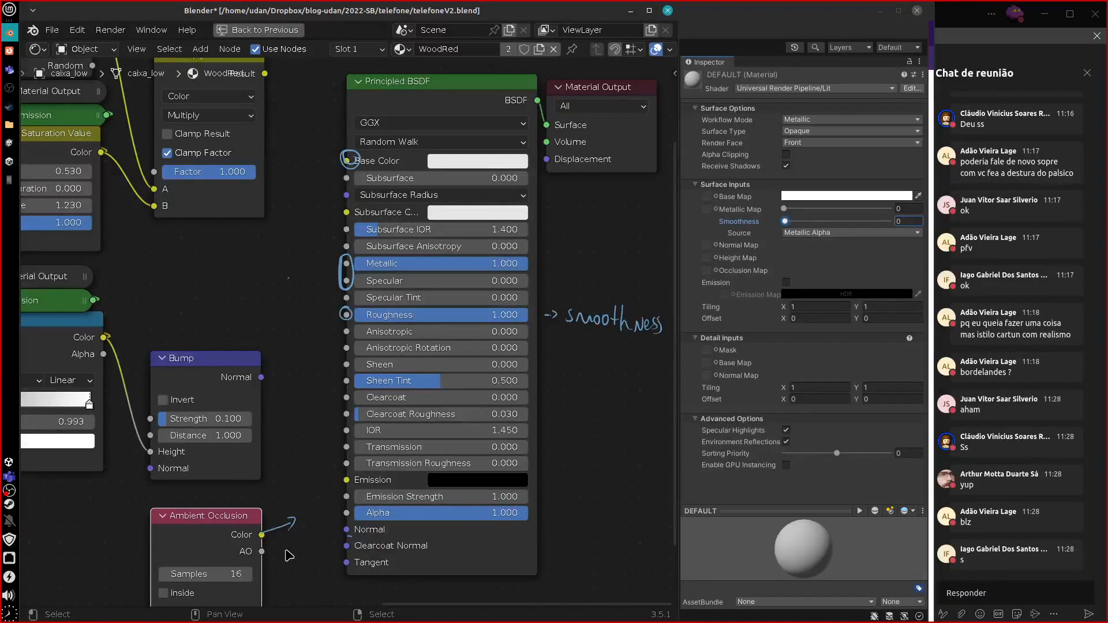
{"action": "key", "text": "ctrl+z"}
{"action": "key", "text": "ctrl+z"}
{"action": "left_click_drag", "start_coordinate": [264, 528], "coordinate": [269, 551]}
{"action": "right_click_drag", "start_coordinate": [257, 544], "coordinate": [259, 543]}
Move the Ambient Occlusion node to the right of the Principled BSDF's lower inputs and write "input" above it
{"action": "mouse_move", "coordinate": [207, 527]}
{"action": "left_mouse_down"}
{"action": "mouse_move", "coordinate": [269, 527]}
{"action": "mouse_move", "coordinate": [612, 445]}
{"action": "mouse_move", "coordinate": [589, 400]}
{"action": "mouse_move", "coordinate": [611, 416]}
{"action": "mouse_move", "coordinate": [641, 396]}
{"action": "left_mouse_up"}
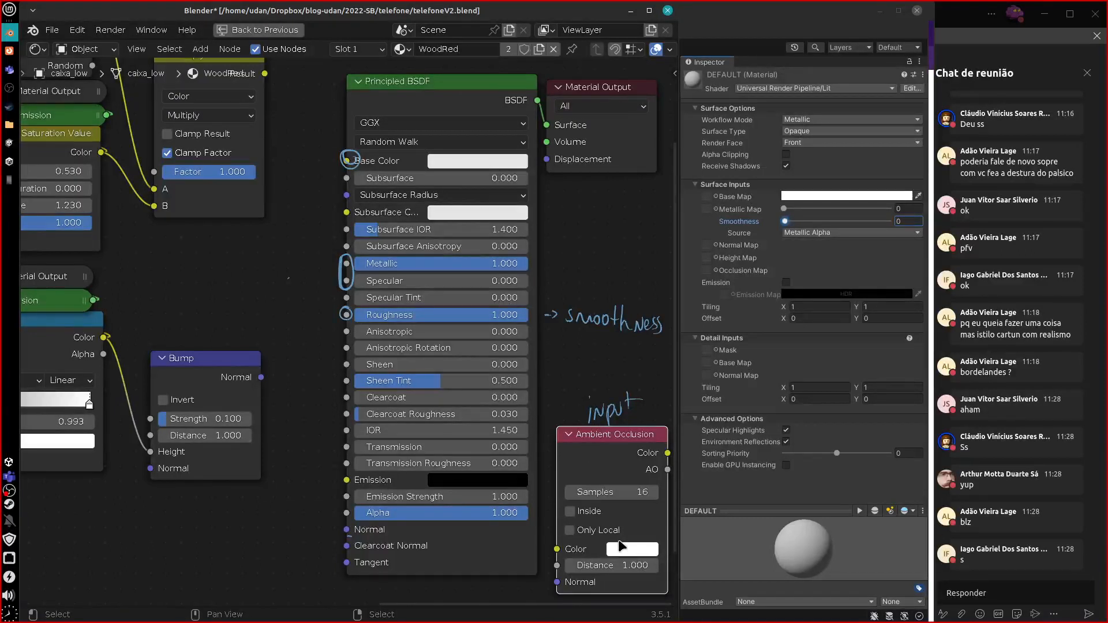
Enable Emission on the DEFAULT material and circle the Principled BSDF's Emission and Normal sockets
{"action": "left_click", "coordinate": [786, 282]}
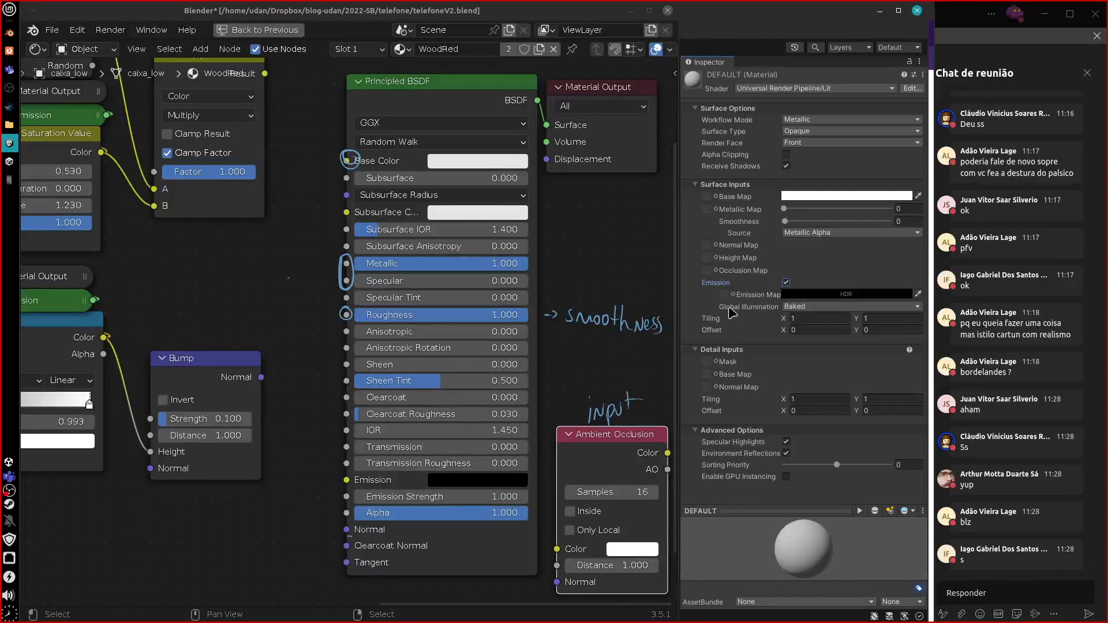
{"action": "left_click_drag", "start_coordinate": [345, 474], "coordinate": [346, 480]}
{"action": "left_click_drag", "start_coordinate": [432, 84], "coordinate": [433, 75]}
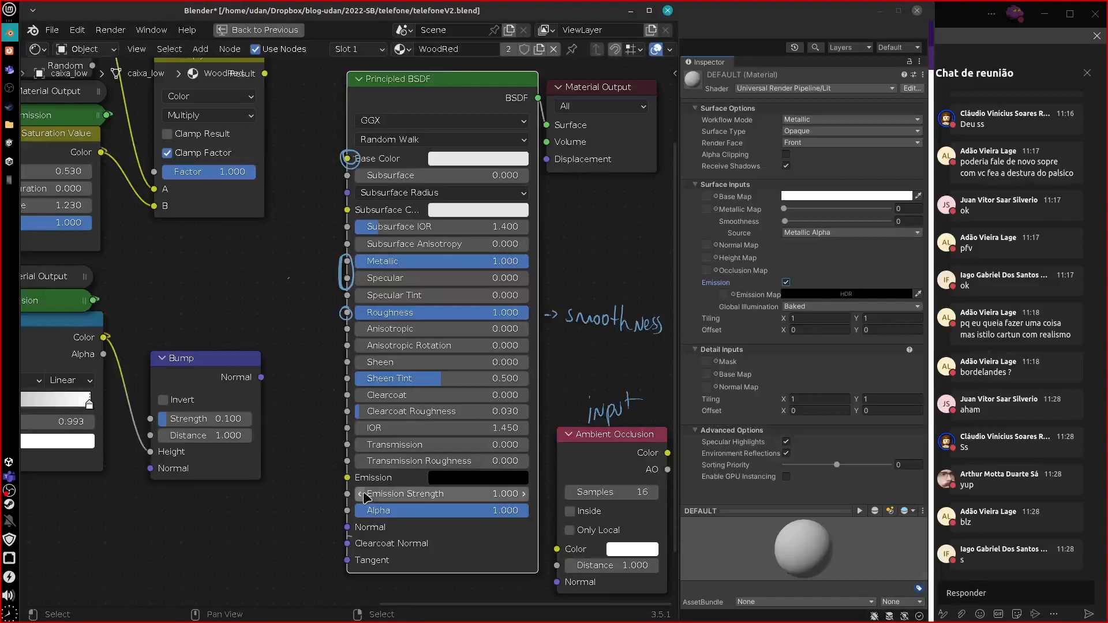
{"action": "mouse_move", "coordinate": [350, 482]}
{"action": "left_mouse_down"}
{"action": "mouse_move", "coordinate": [341, 473]}
{"action": "mouse_move", "coordinate": [350, 484]}
{"action": "left_mouse_up"}
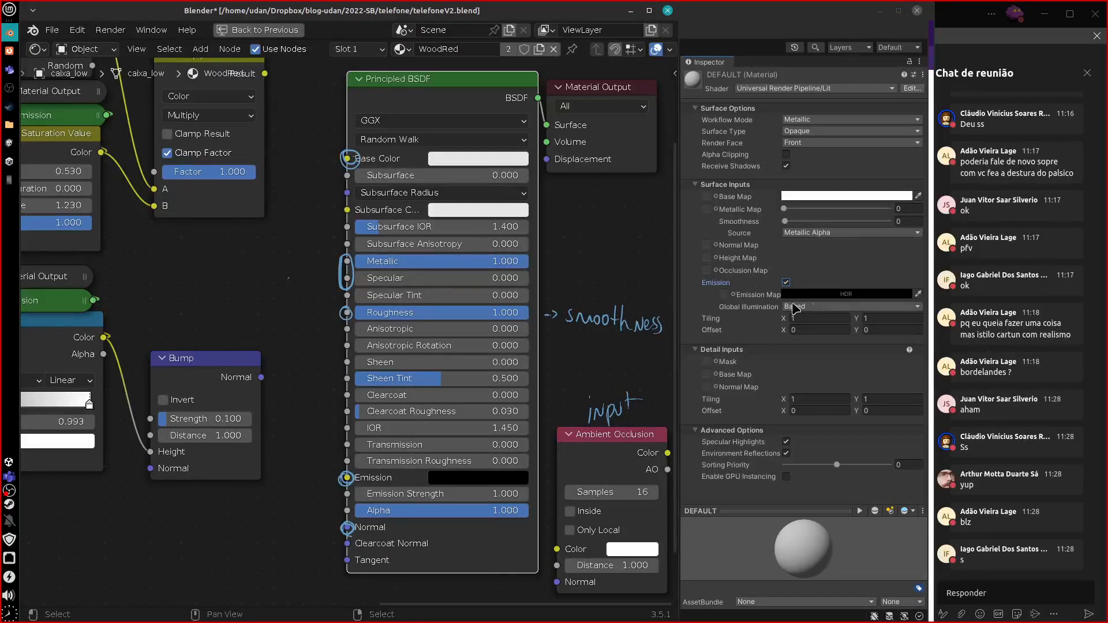
Set the Intensity of the DEFAULT material's HDR emission color to 1
{"action": "left_click", "coordinate": [846, 296]}
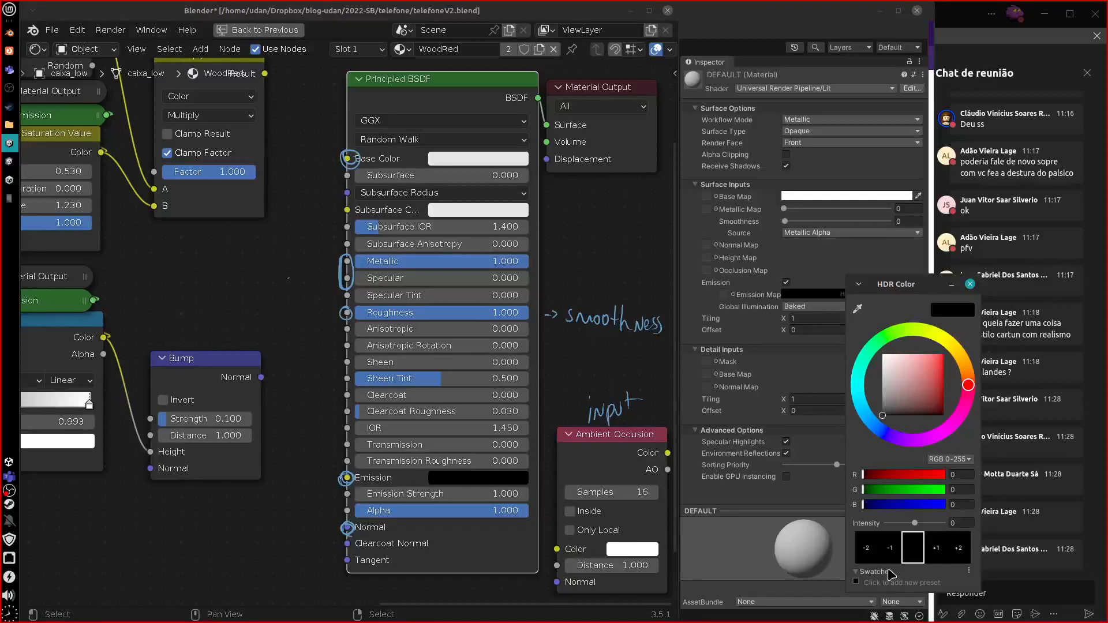
{"action": "left_click", "coordinate": [970, 283]}
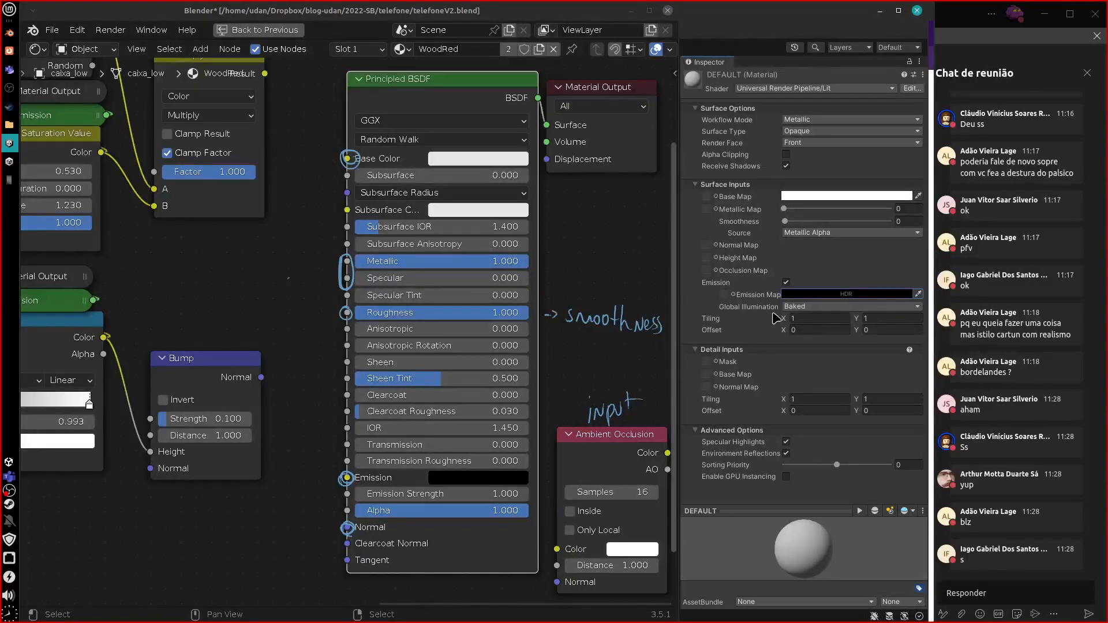
{"action": "left_click", "coordinate": [860, 296]}
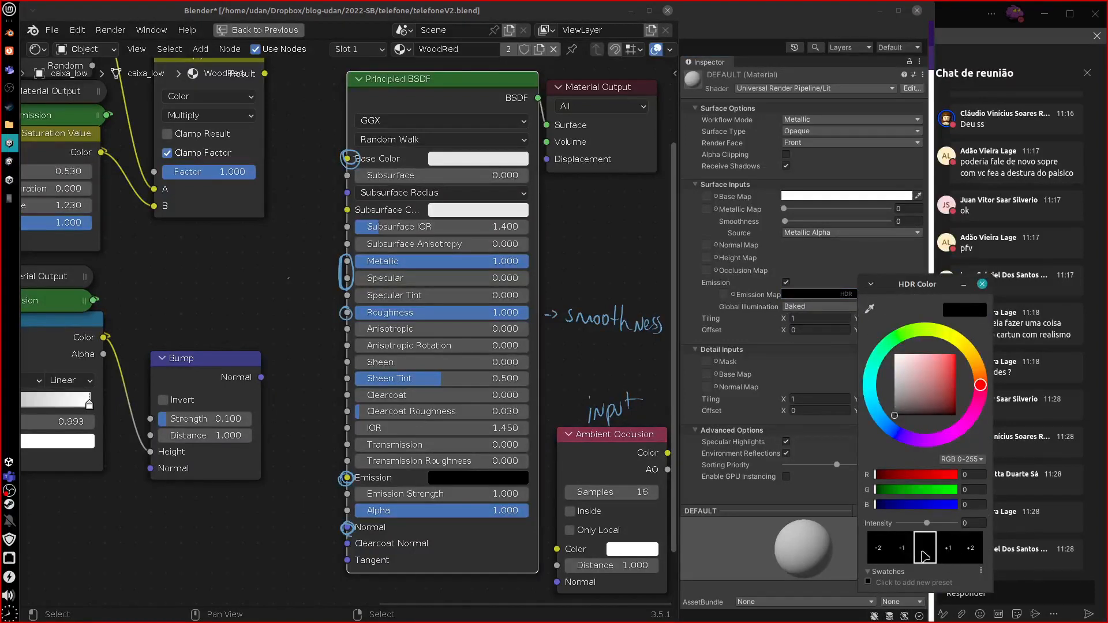
{"action": "mouse_move", "coordinate": [927, 525]}
{"action": "left_mouse_down"}
{"action": "mouse_move", "coordinate": [915, 528]}
{"action": "mouse_move", "coordinate": [926, 532]}
{"action": "left_mouse_up"}
{"action": "left_click", "coordinate": [975, 524]}
{"action": "type", "text": "1"}
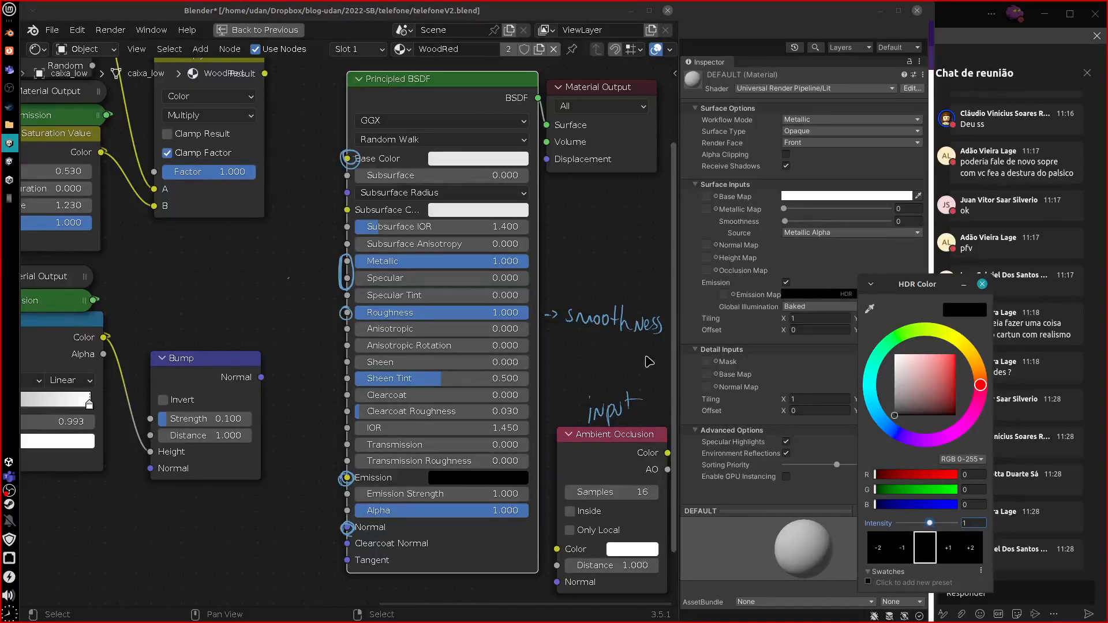
{"action": "left_click_drag", "start_coordinate": [425, 494], "coordinate": [423, 510]}
{"action": "left_click", "coordinate": [479, 492]}
{"action": "type", "text": "2.1"}
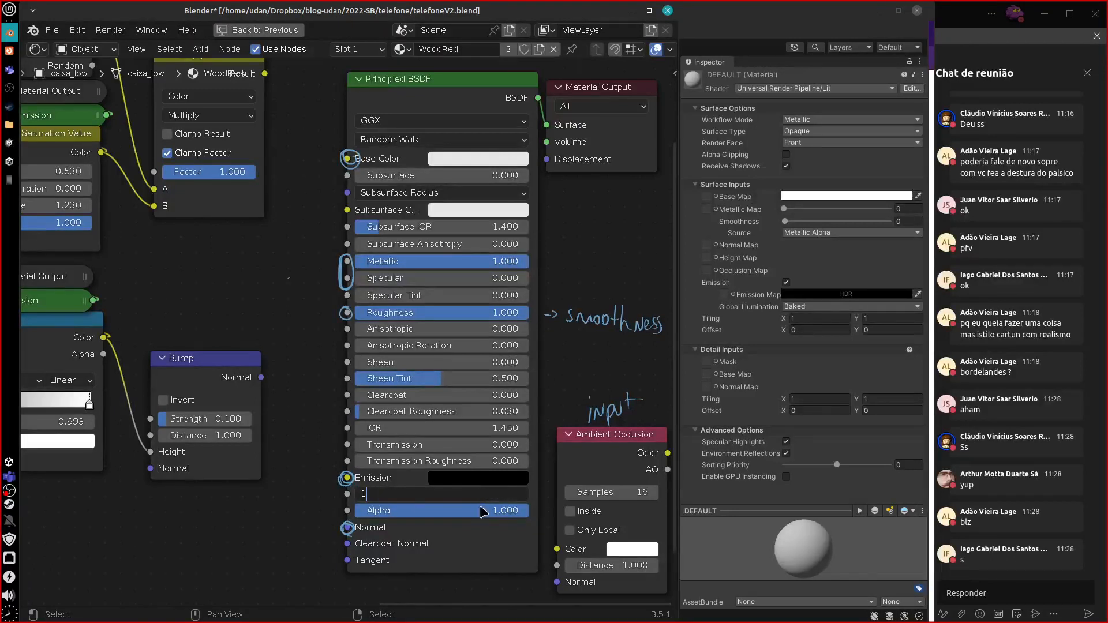
{"action": "key", "text": "Escape"}
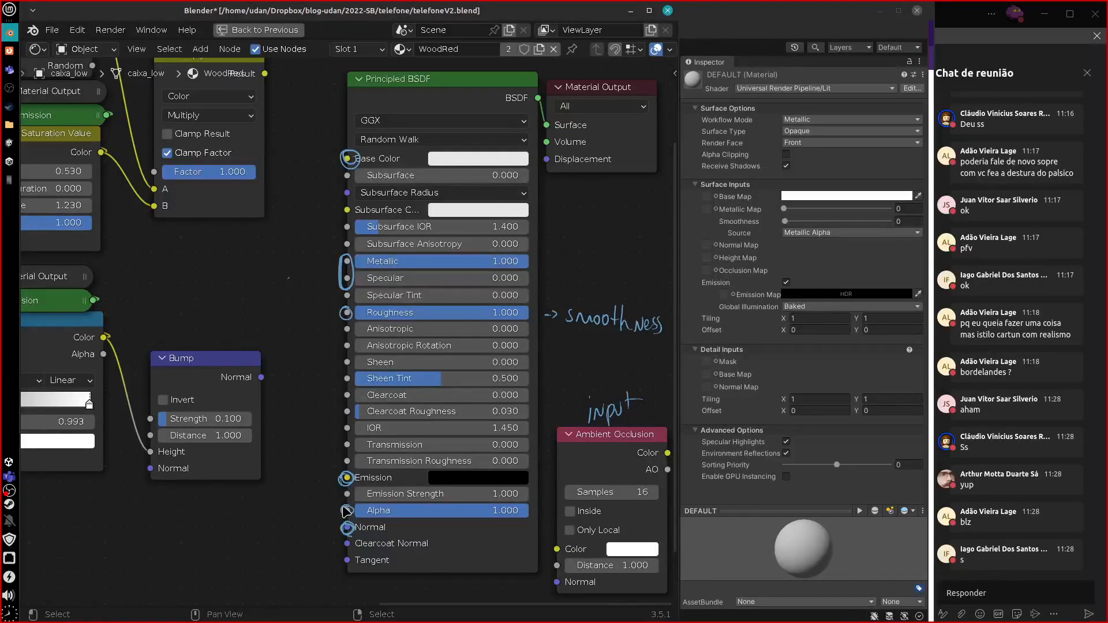
Set the DEFAULT material's Surface Type to Transparent and look through its Blending Mode options
{"action": "left_click", "coordinate": [869, 132]}
{"action": "left_click", "coordinate": [843, 165]}
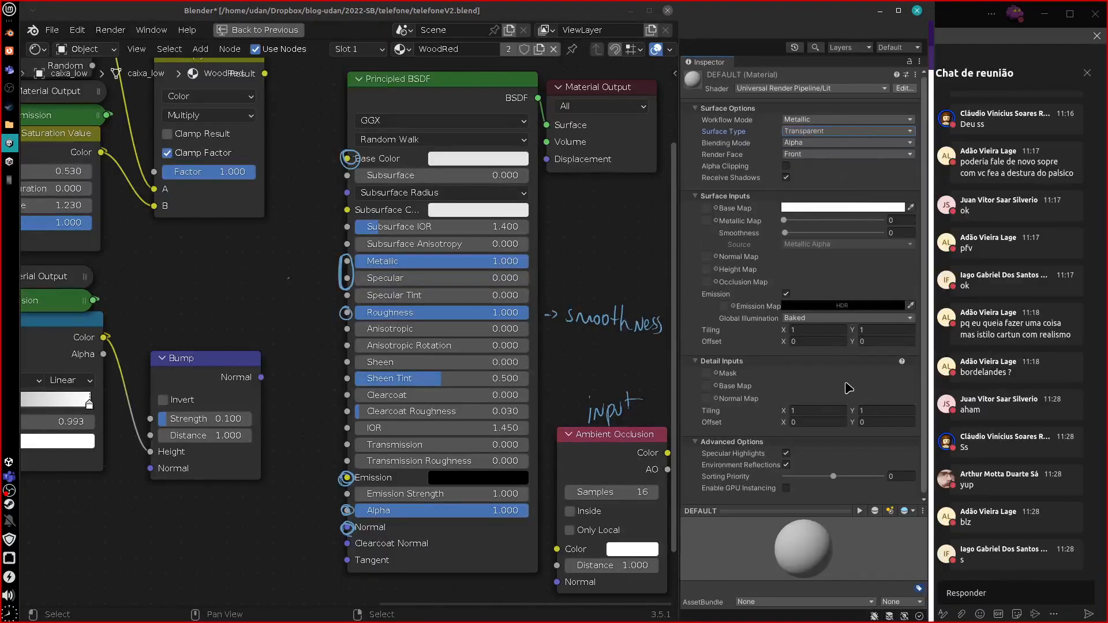
{"action": "left_click", "coordinate": [858, 142]}
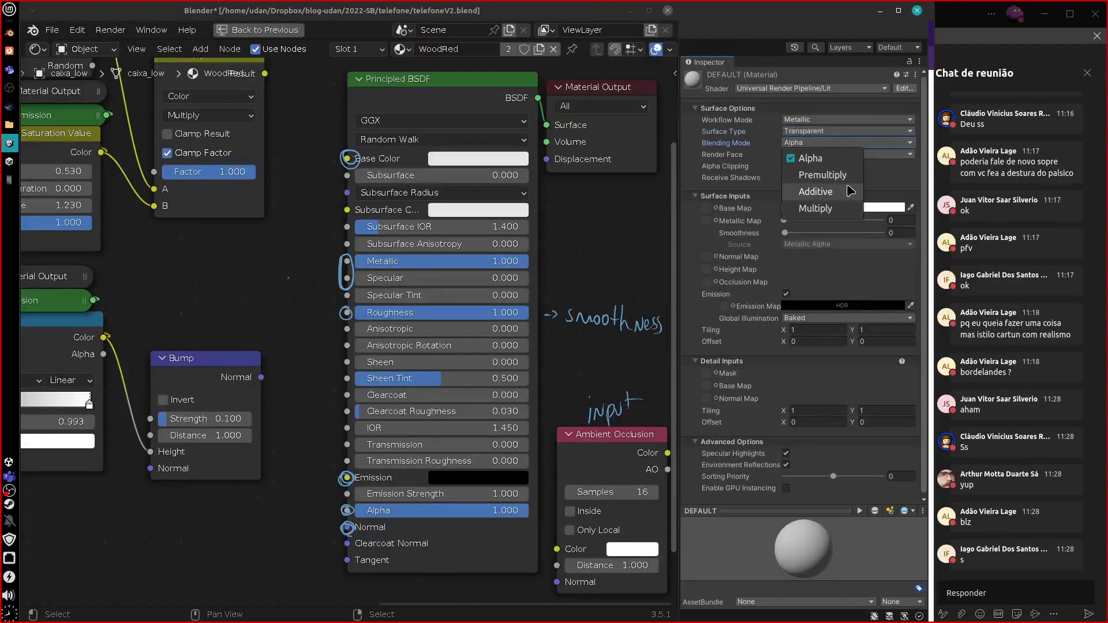
Try the alpha value of the DEFAULT material's Base Map color, leaving it at 255
{"action": "left_click", "coordinate": [868, 213]}
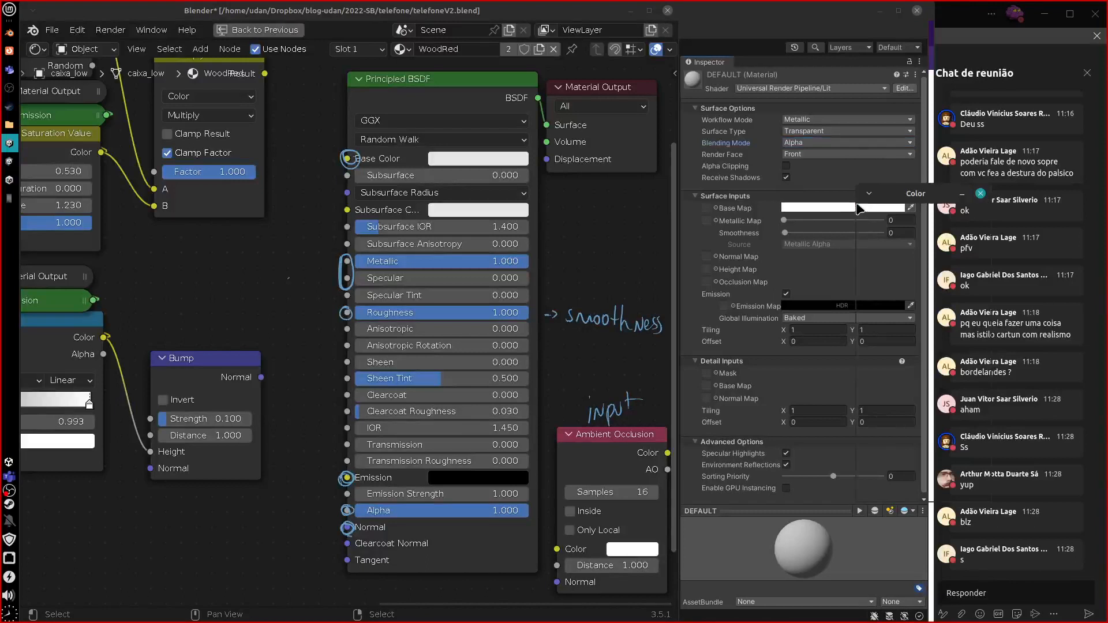
{"action": "left_click_drag", "start_coordinate": [952, 430], "coordinate": [965, 451]}
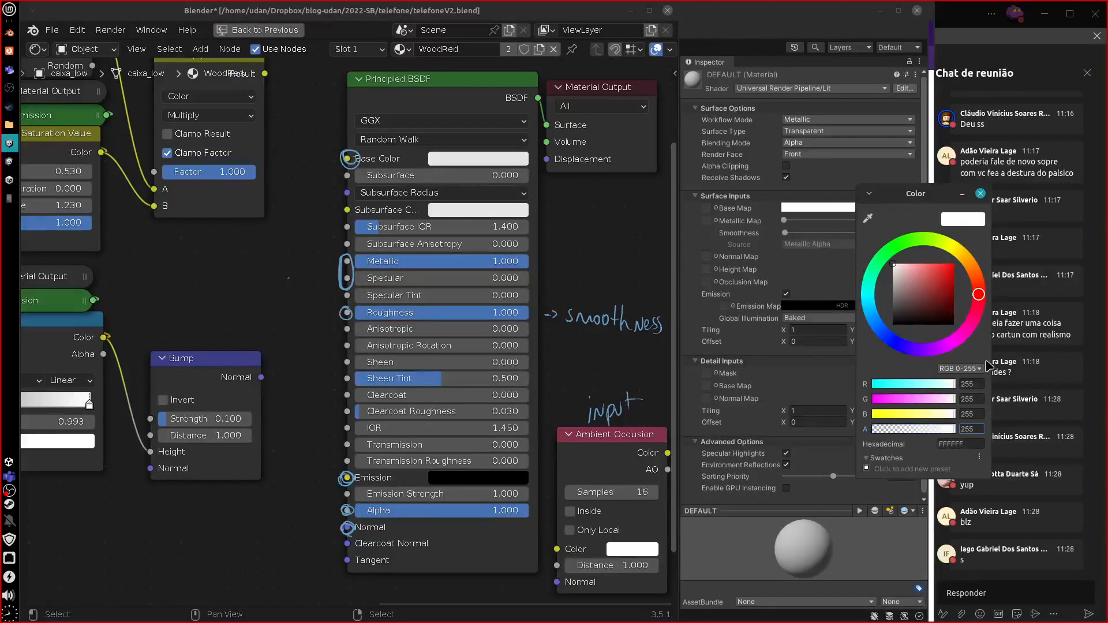
{"action": "left_click", "coordinate": [980, 194]}
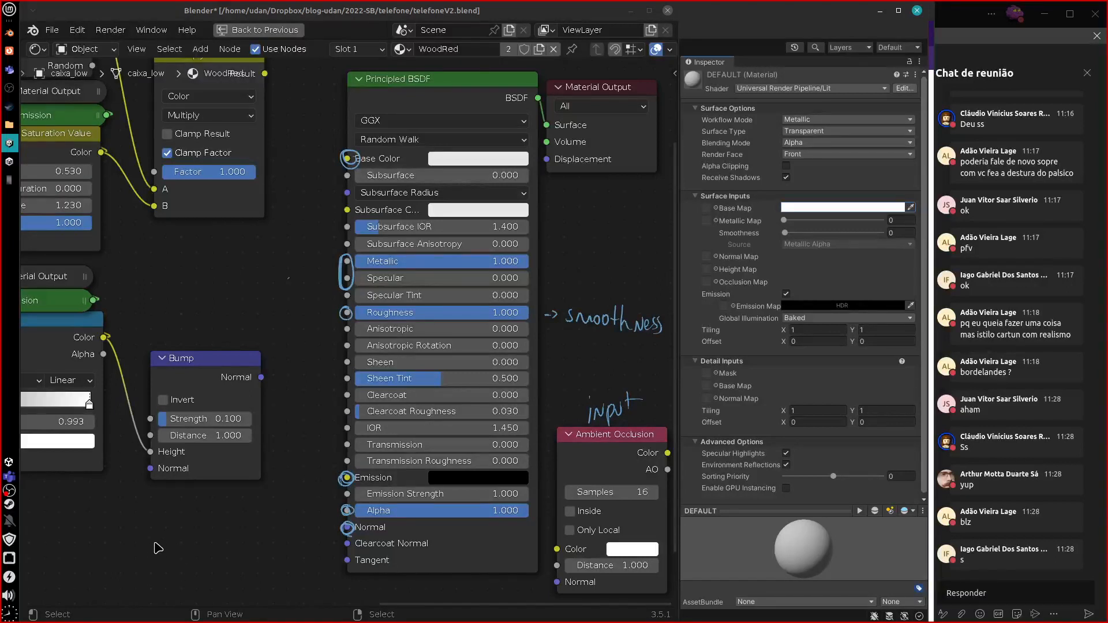
{"action": "key", "text": "shift+a"}
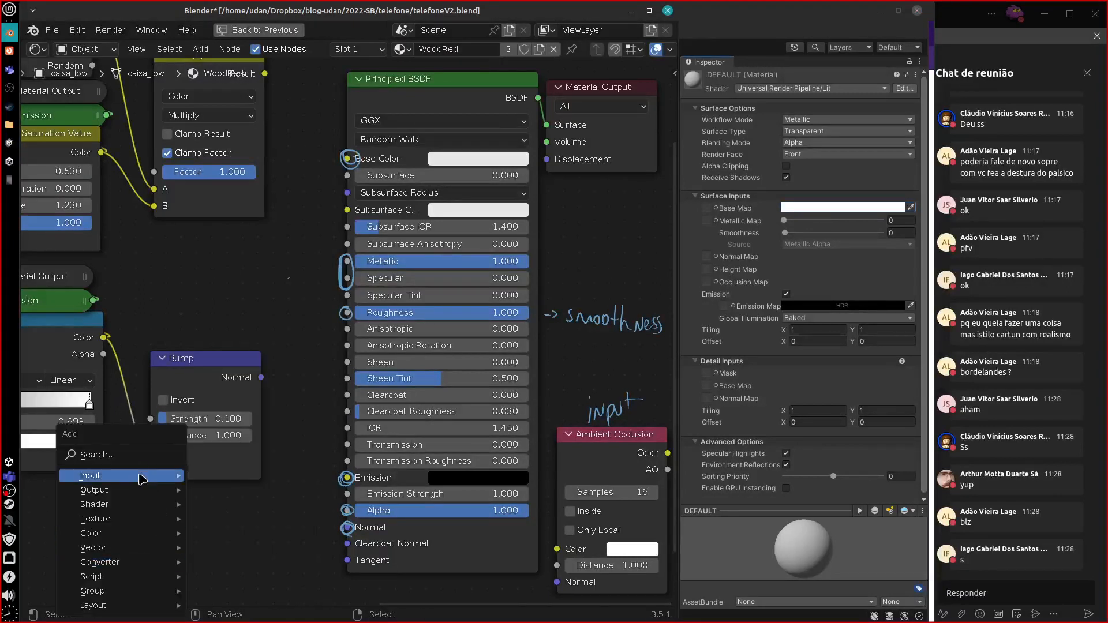
{"action": "left_click", "coordinate": [491, 159]}
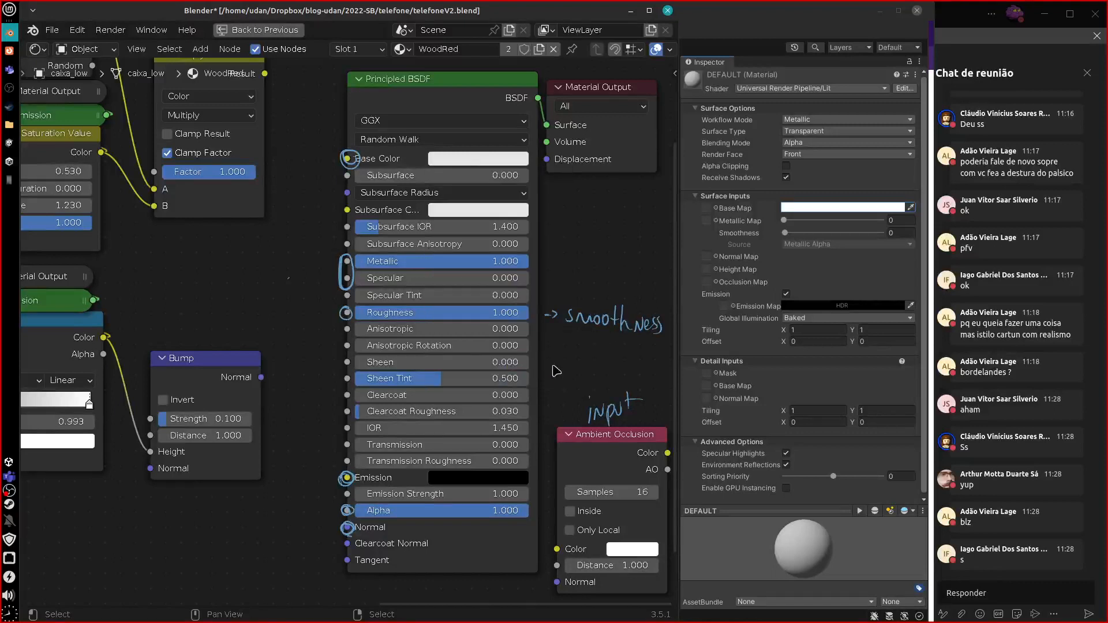
{"action": "left_click", "coordinate": [477, 160]}
{"action": "mouse_move", "coordinate": [539, 375]}
{"action": "left_mouse_down"}
{"action": "mouse_move", "coordinate": [459, 375]}
{"action": "mouse_move", "coordinate": [536, 378]}
{"action": "mouse_move", "coordinate": [434, 387]}
{"action": "mouse_move", "coordinate": [509, 375]}
{"action": "mouse_move", "coordinate": [546, 380]}
{"action": "mouse_move", "coordinate": [470, 382]}
{"action": "mouse_move", "coordinate": [548, 385]}
{"action": "left_mouse_up"}
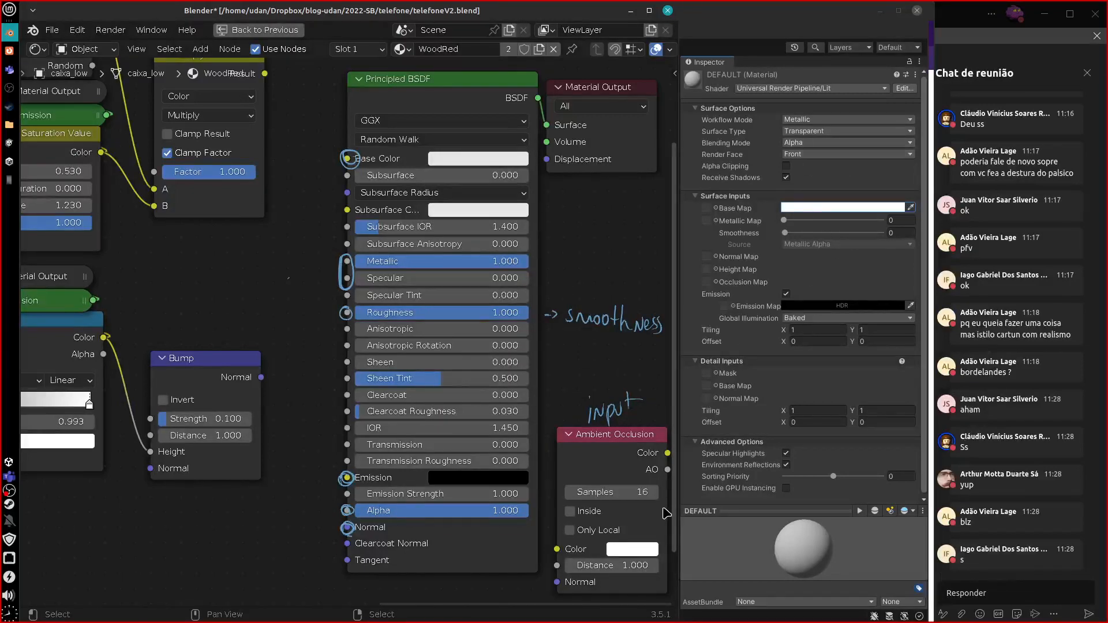
Restore Blender's full layout and set the WoodRed material's Blend Mode to Alpha Blend and its shadow mode to Alpha Hashed
{"action": "key", "text": "ctrl+space"}
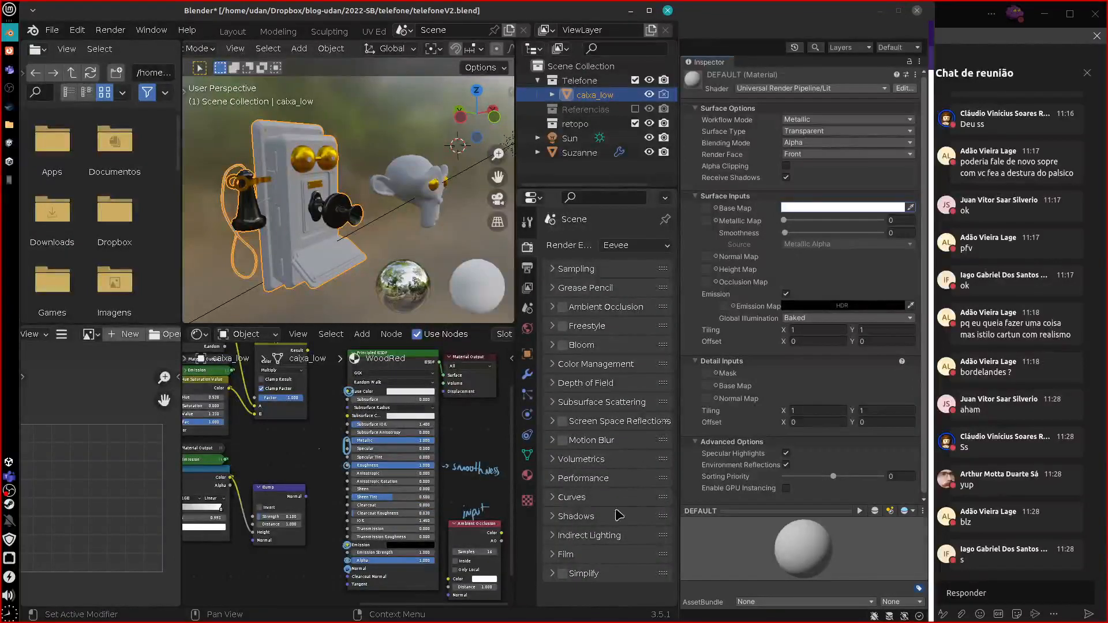
{"action": "left_click", "coordinate": [528, 476]}
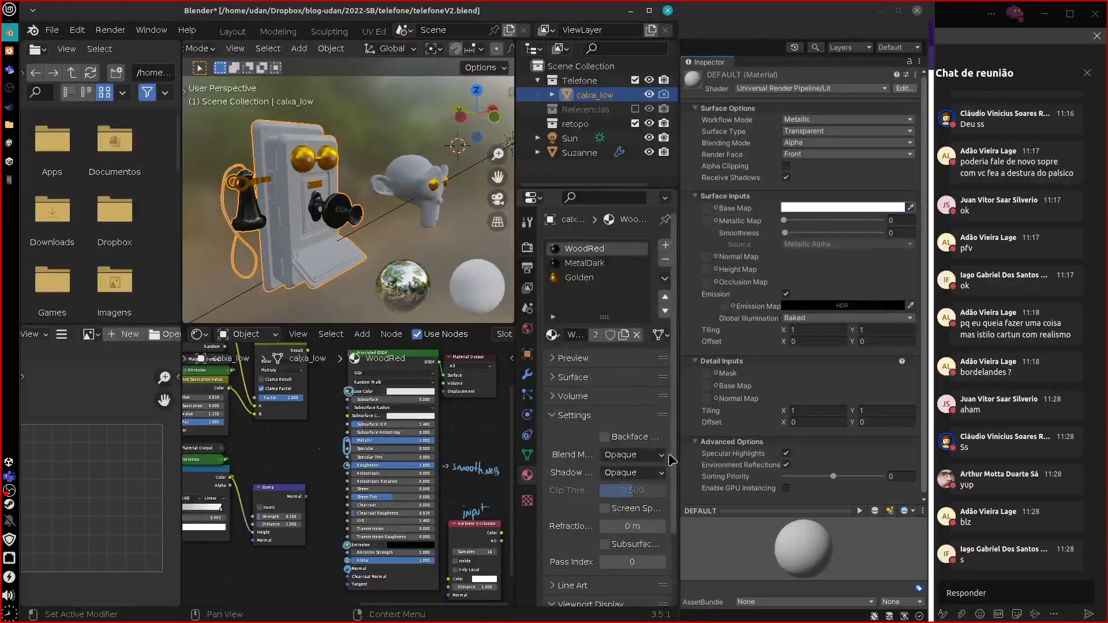
{"action": "left_click", "coordinate": [632, 455]}
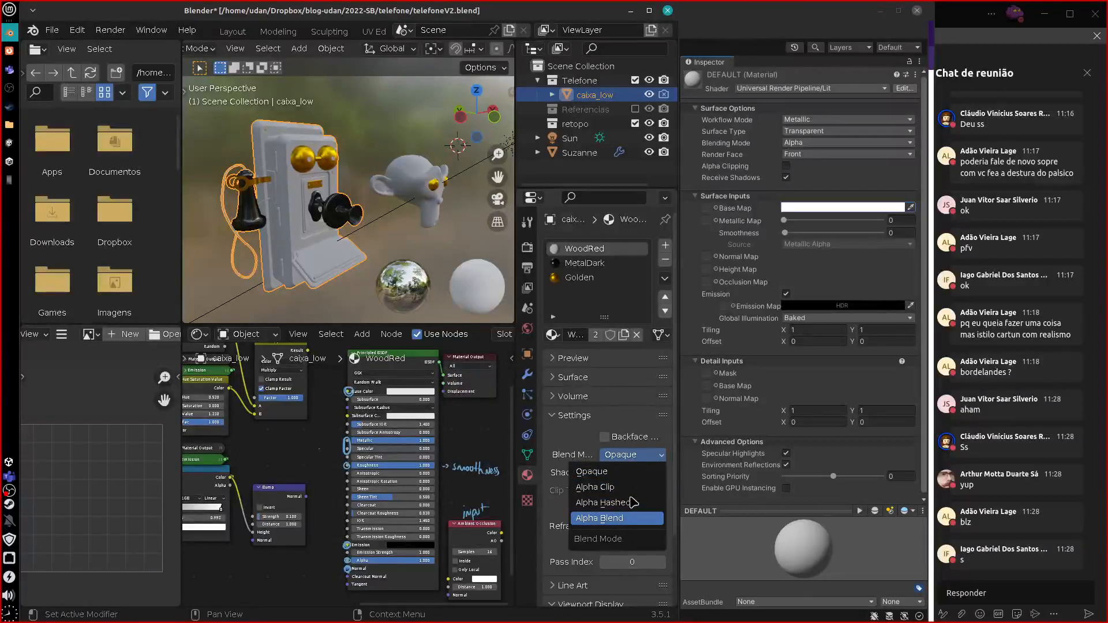
{"action": "left_click", "coordinate": [634, 518]}
{"action": "left_click", "coordinate": [645, 474]}
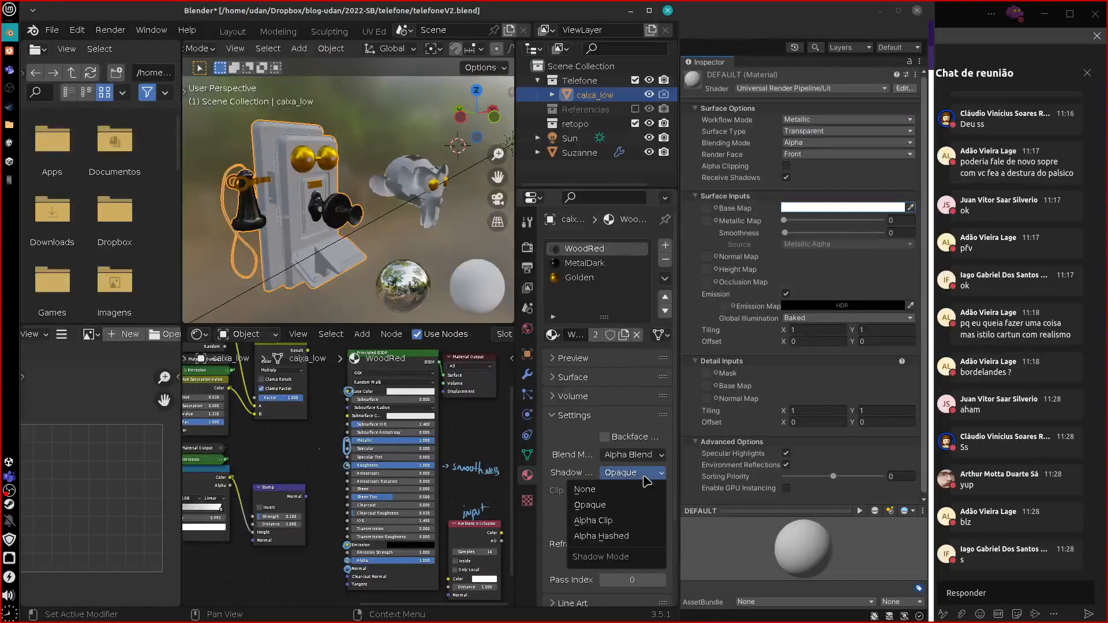
{"action": "left_click", "coordinate": [604, 437]}
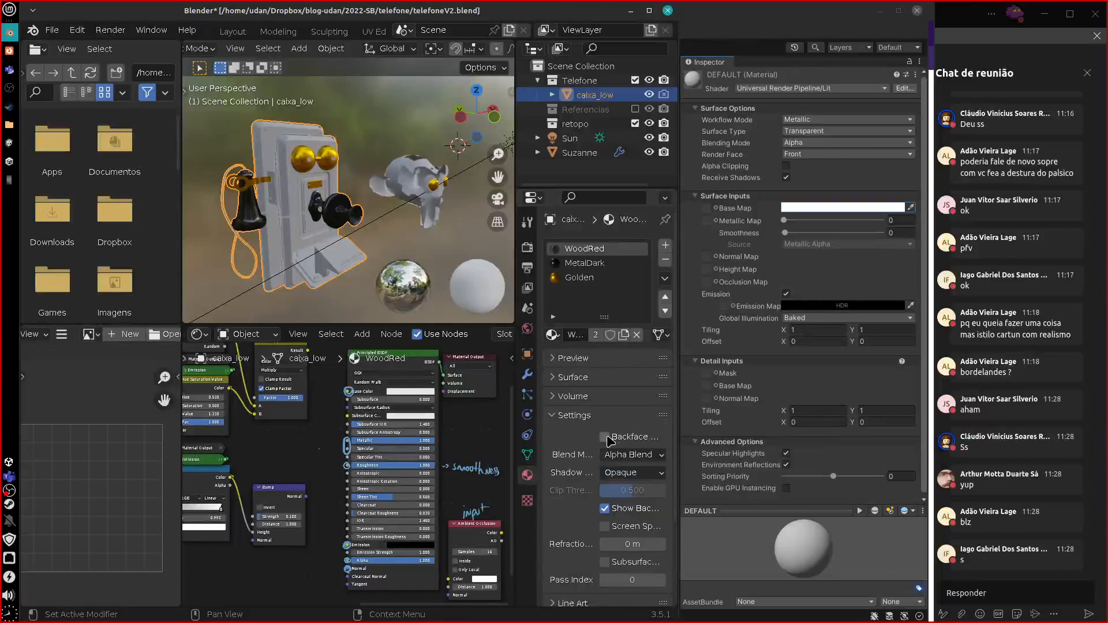
{"action": "left_click", "coordinate": [618, 440]}
{"action": "left_click", "coordinate": [638, 475]}
{"action": "left_click", "coordinate": [626, 538]}
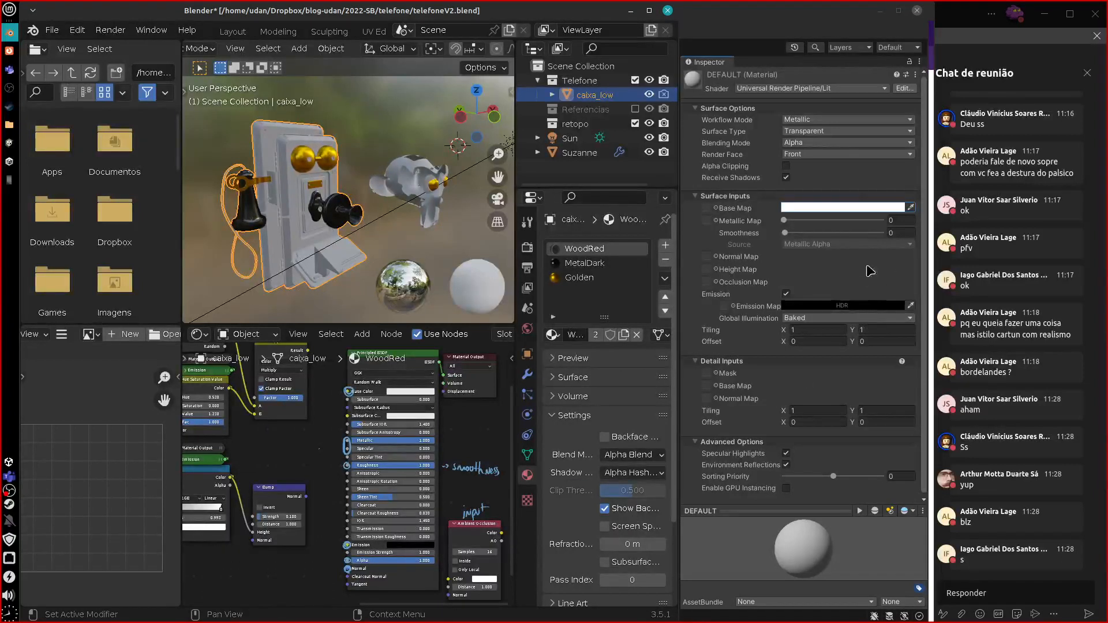
Enable Backface Culling on WoodRed and compare its Blend Mode options with the DEFAULT material's Blending Mode options
{"action": "left_click", "coordinate": [840, 155]}
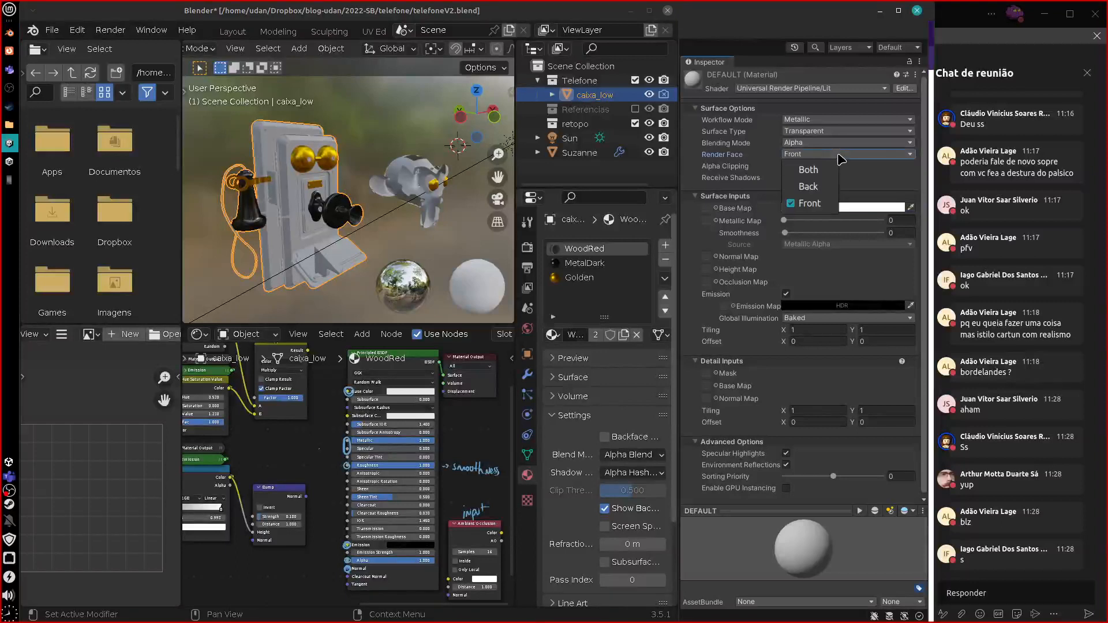
{"action": "left_click", "coordinate": [604, 437]}
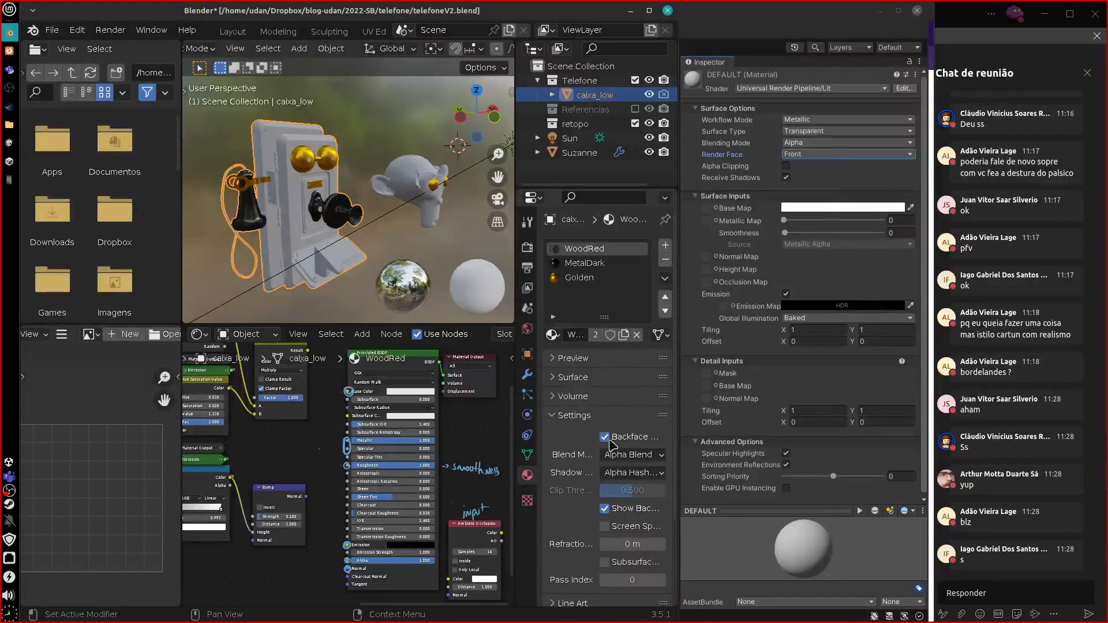
{"action": "left_click", "coordinate": [843, 143]}
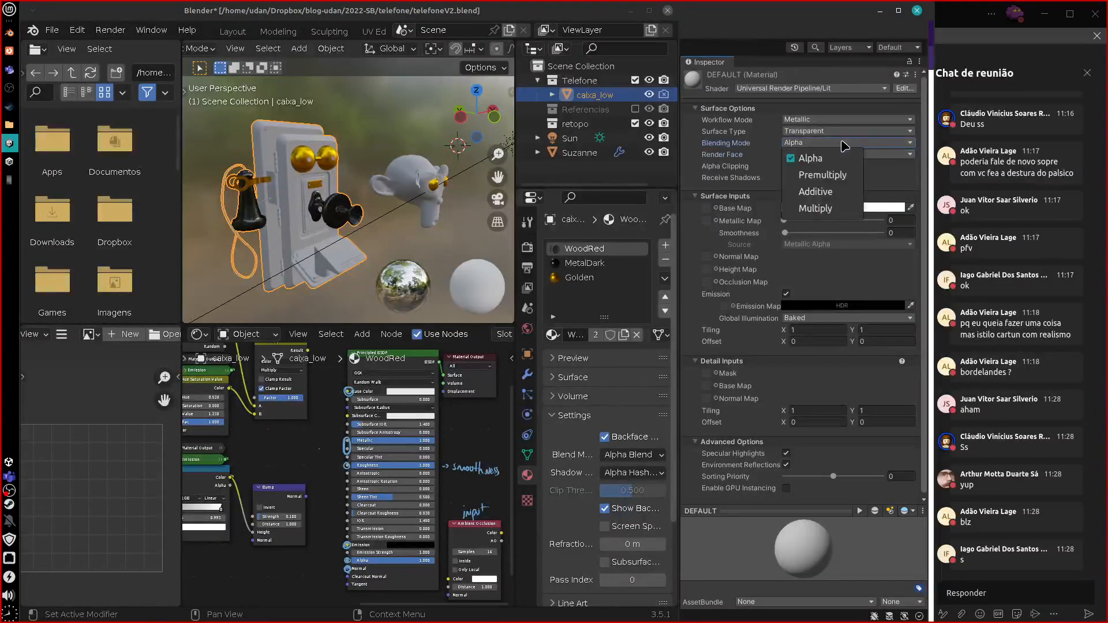
{"action": "left_click", "coordinate": [844, 144]}
{"action": "left_click", "coordinate": [632, 455]}
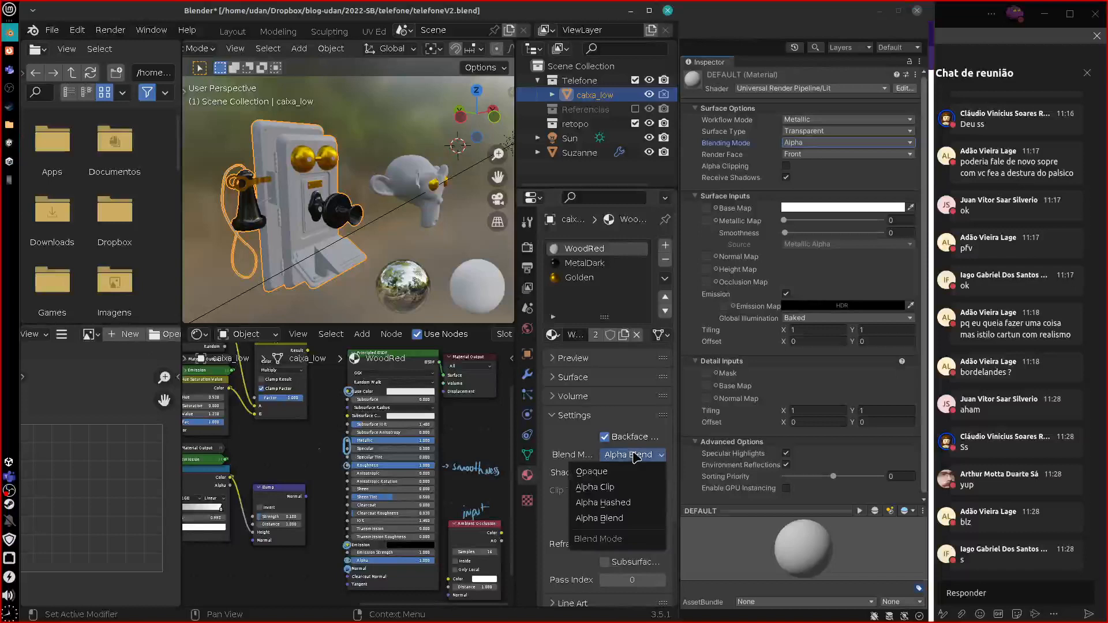
{"action": "left_click", "coordinate": [823, 142]}
{"action": "left_click", "coordinate": [823, 143]}
Set the DEFAULT material's Surface Type to Opaque and maximize Blender's node editor again
{"action": "left_click", "coordinate": [819, 131]}
{"action": "left_click", "coordinate": [805, 145]}
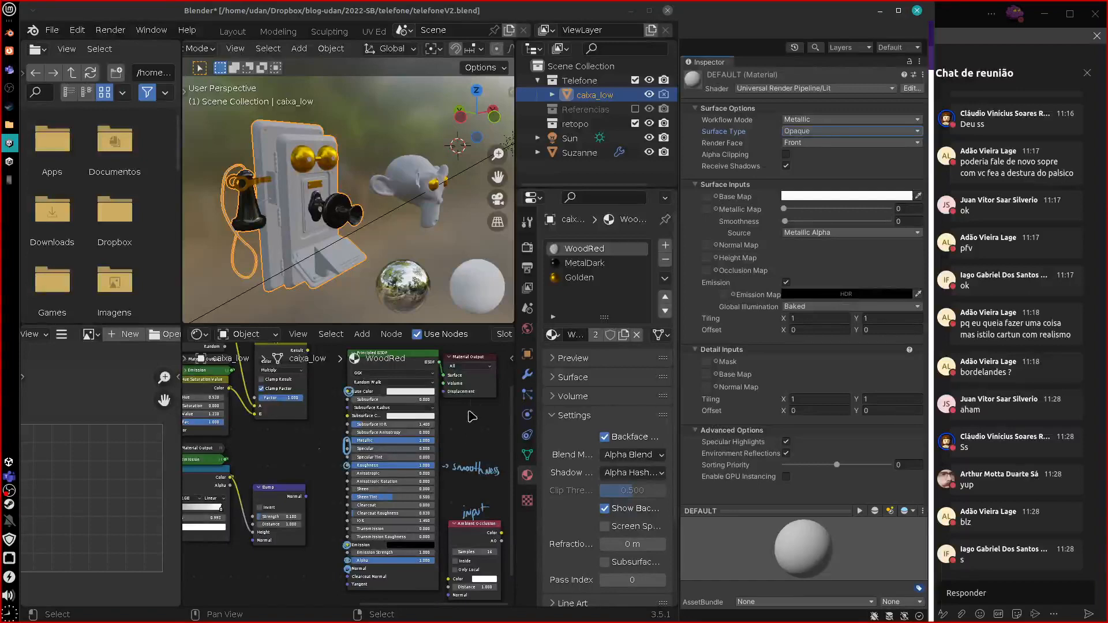
{"action": "key", "text": "ctrl+space"}
{"action": "scroll", "coordinate": [530, 430], "scroll_direction": "up", "scroll_amount": 4}
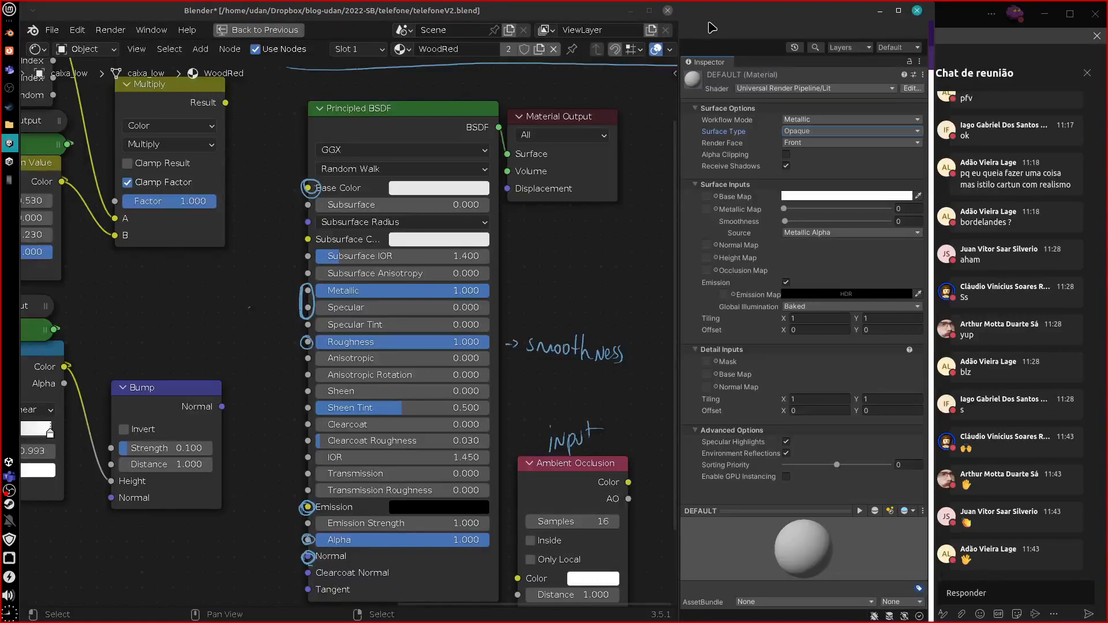
Switch to the Unity editor and try the Universal Render Pipeline/Baked Lit shader on the DEFAULT material
{"action": "left_click", "coordinate": [631, 10]}
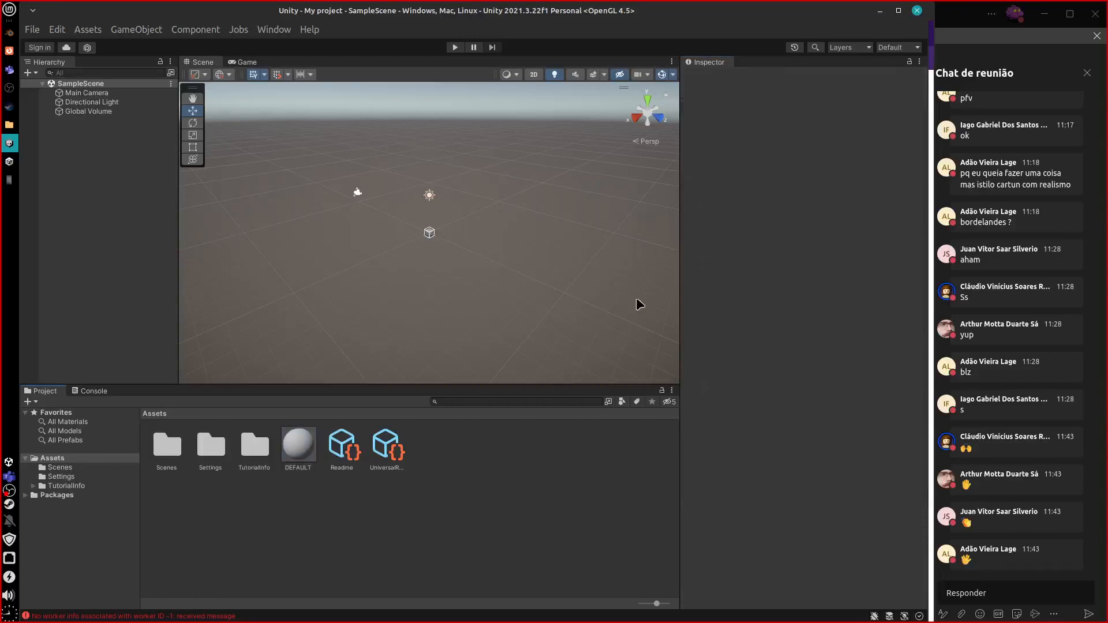
{"action": "left_click", "coordinate": [804, 88]}
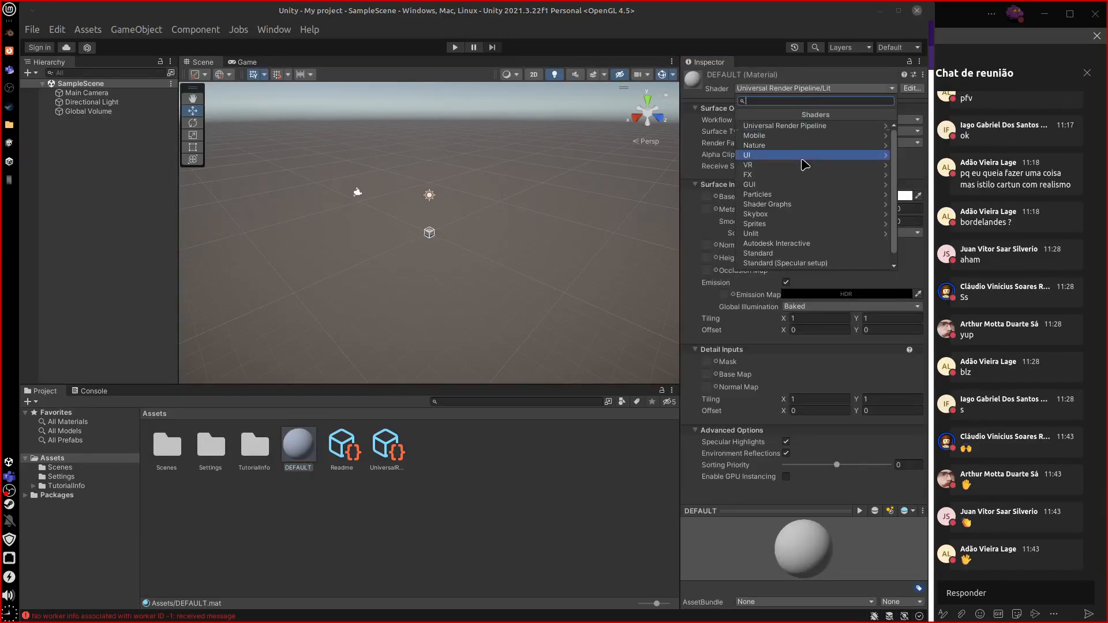
{"action": "left_click", "coordinate": [802, 125]}
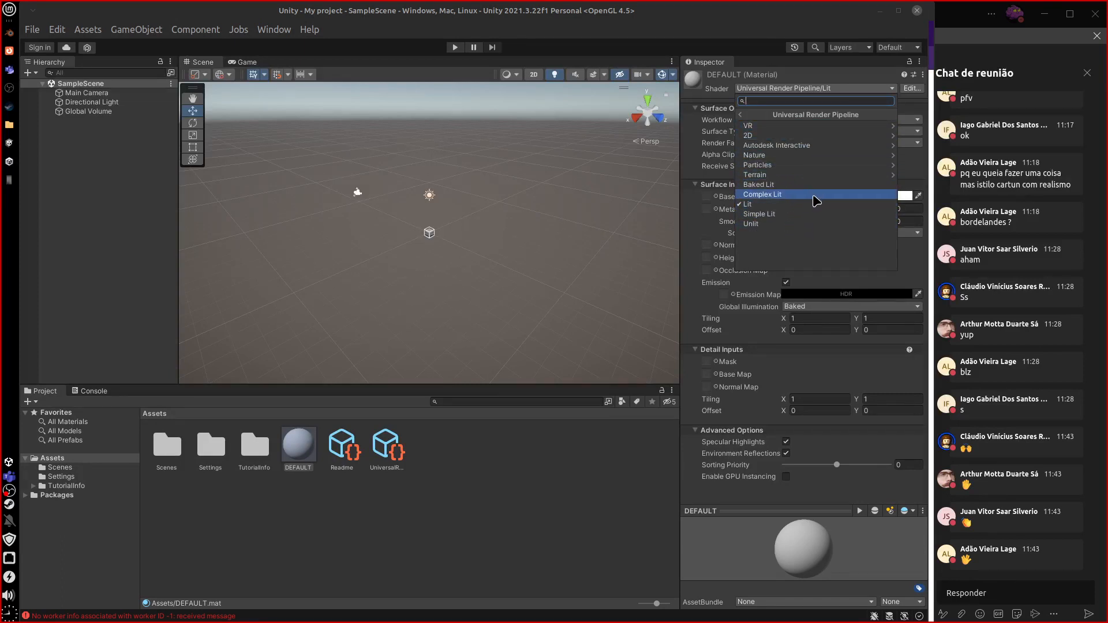
{"action": "left_click", "coordinate": [813, 185]}
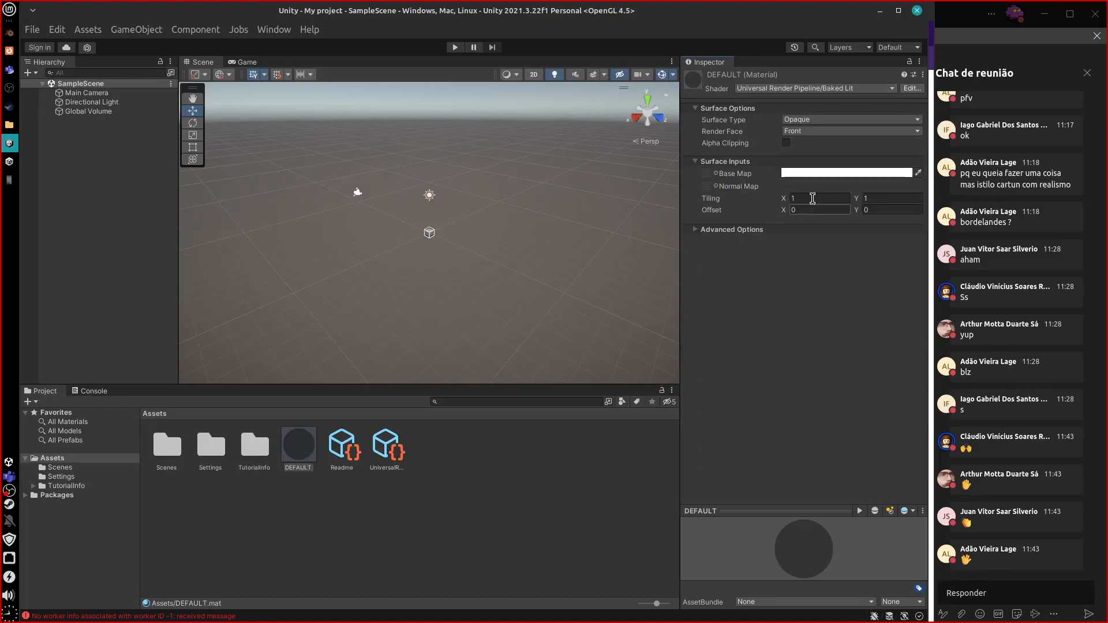
Try the Universal Render Pipeline/Terrain/Lit shader and the built-in Autodesk Interactive shader on the DEFAULT material
{"action": "left_click", "coordinate": [831, 88]}
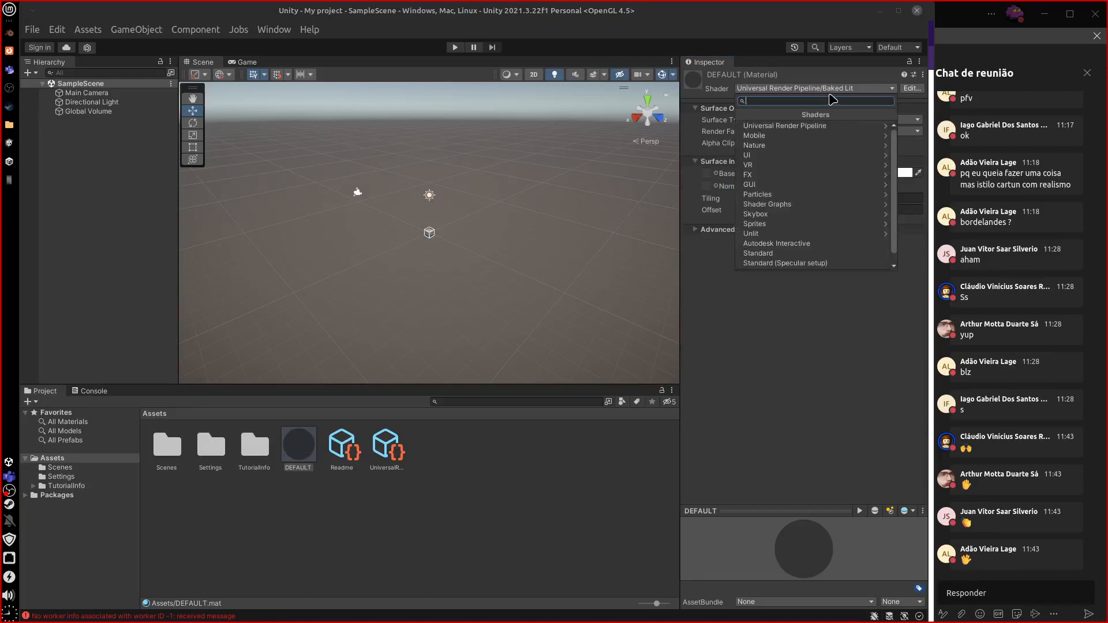
{"action": "left_click", "coordinate": [820, 125]}
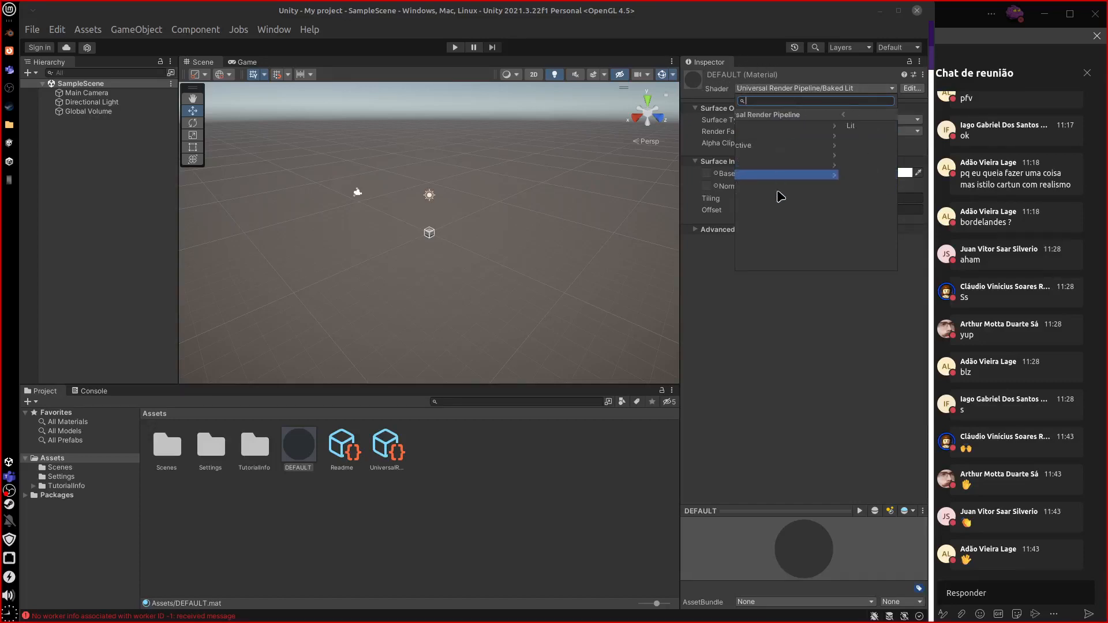
{"action": "left_click", "coordinate": [779, 175]}
{"action": "left_click", "coordinate": [761, 125]}
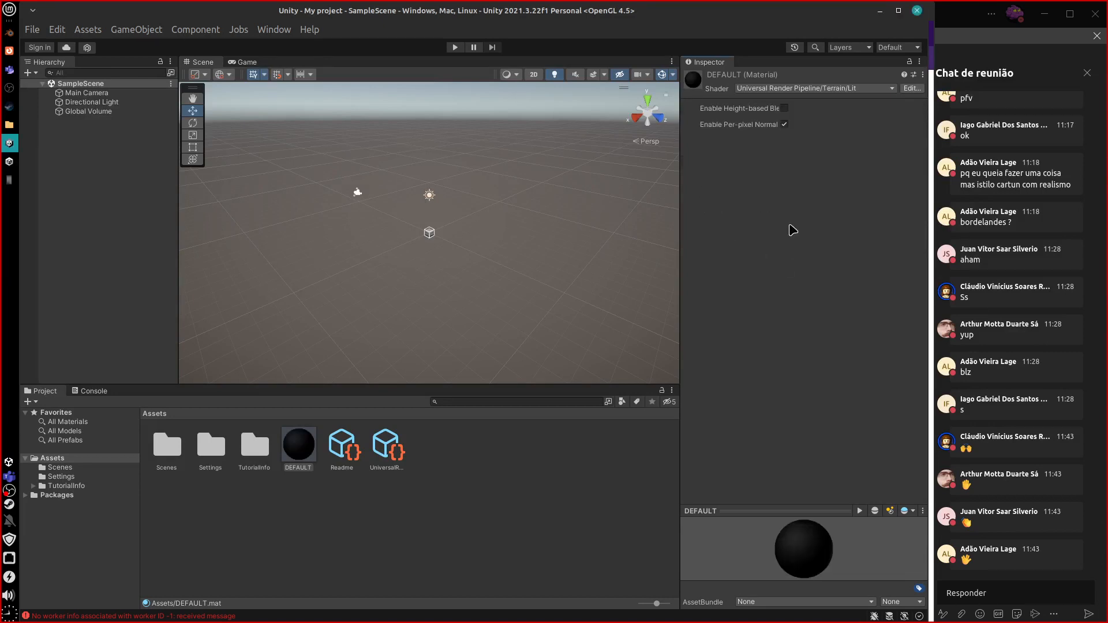
{"action": "left_click", "coordinate": [816, 88]}
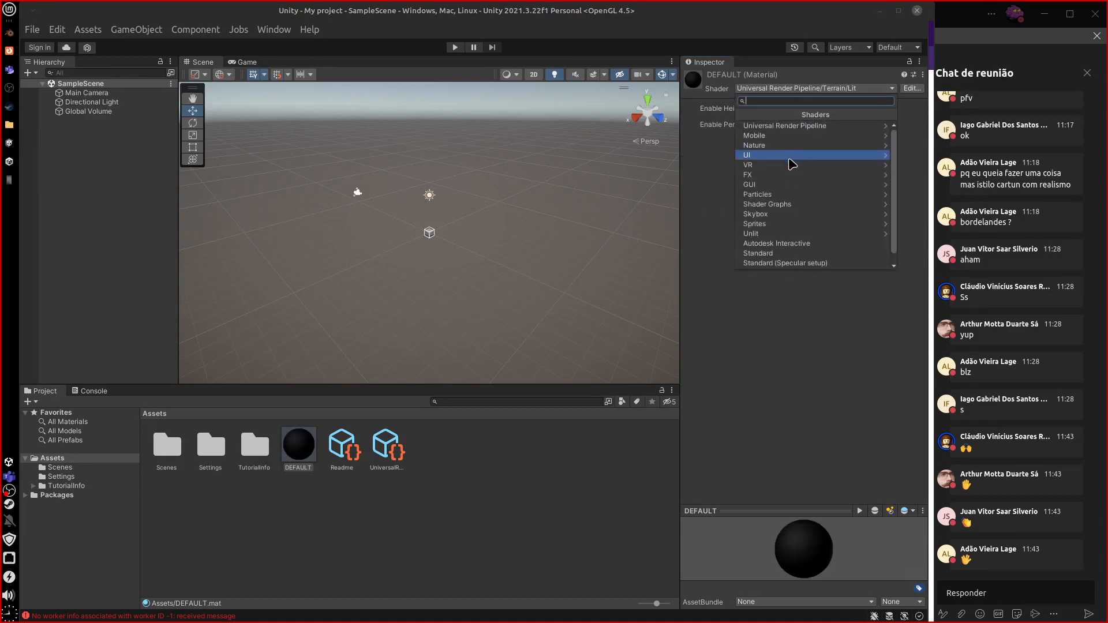
{"action": "left_click", "coordinate": [798, 246]}
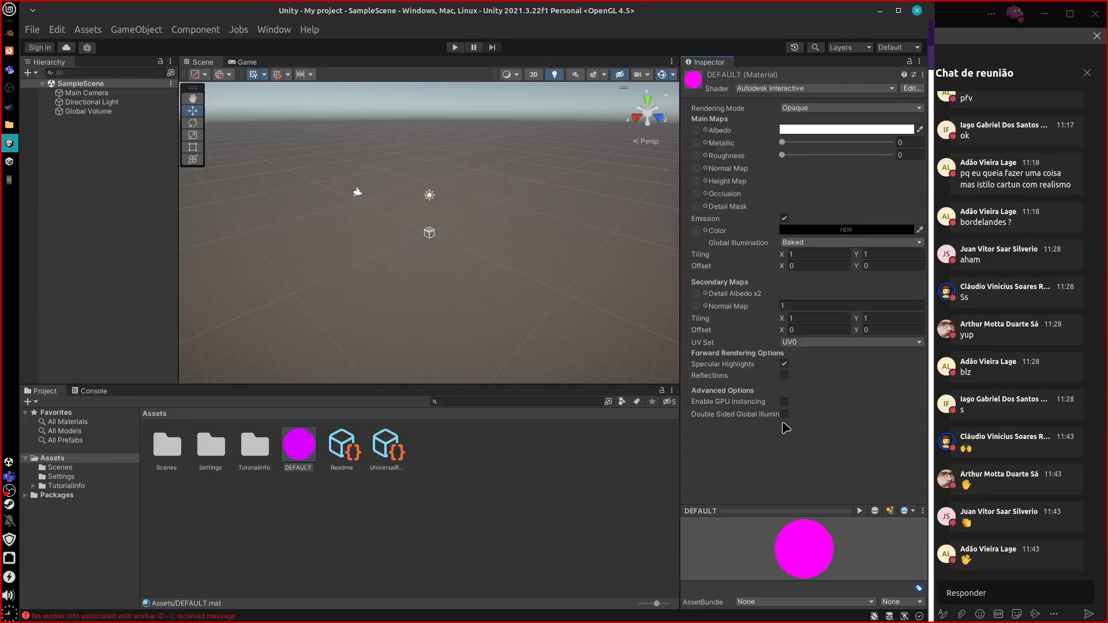
Set the DEFAULT material's shader to AutodeskInteractive from the Universal Render Pipeline group
{"action": "left_click", "coordinate": [808, 89]}
{"action": "left_click", "coordinate": [808, 127]}
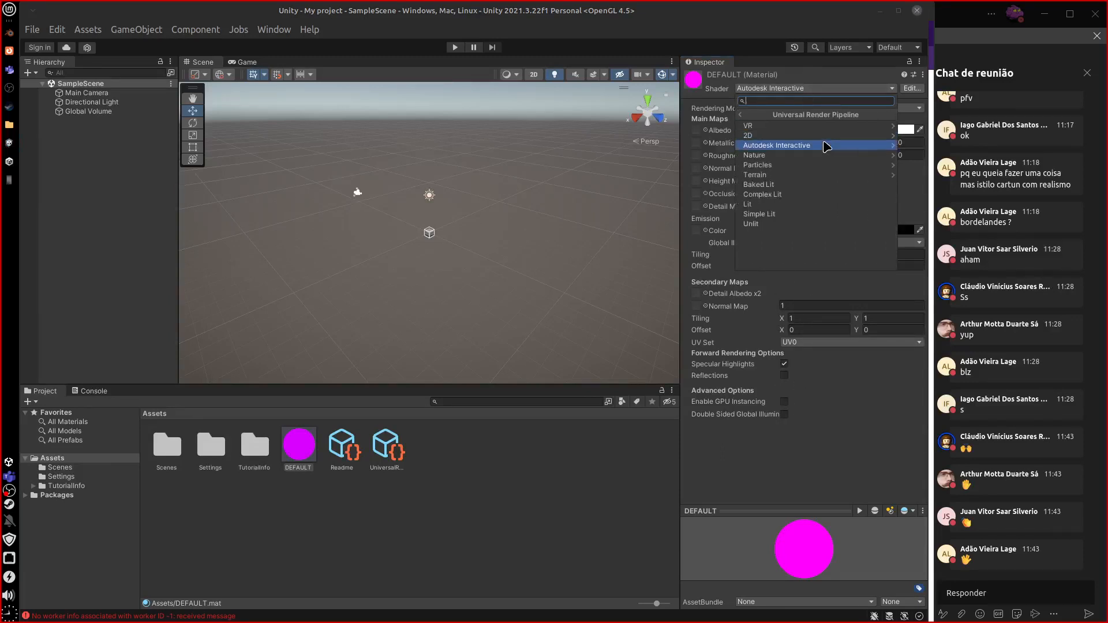
{"action": "left_click", "coordinate": [808, 145]}
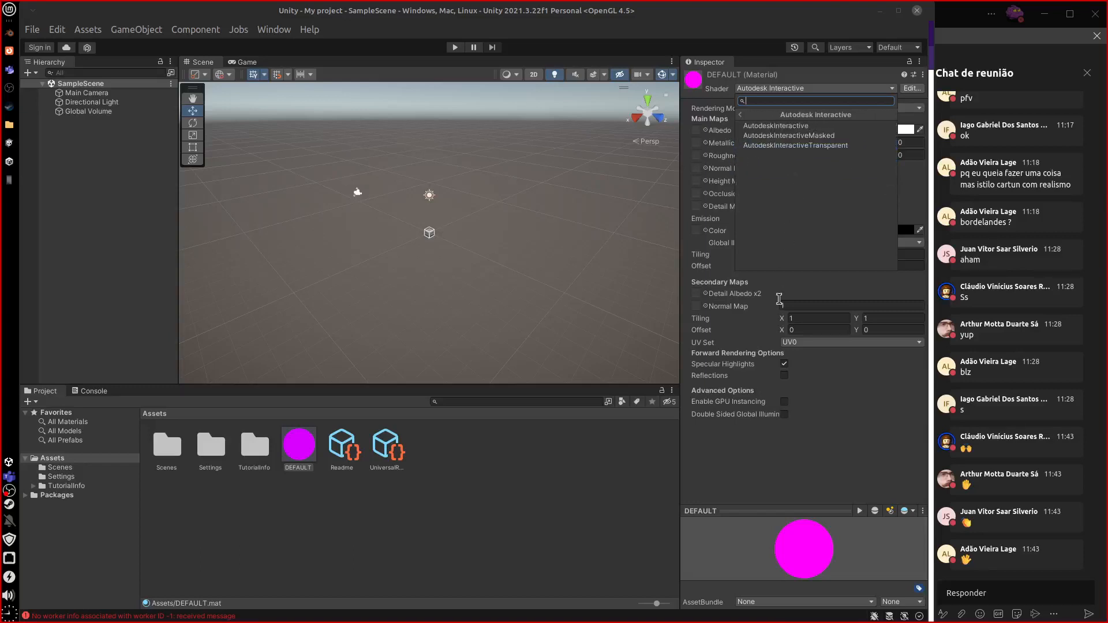
{"action": "left_click", "coordinate": [851, 130]}
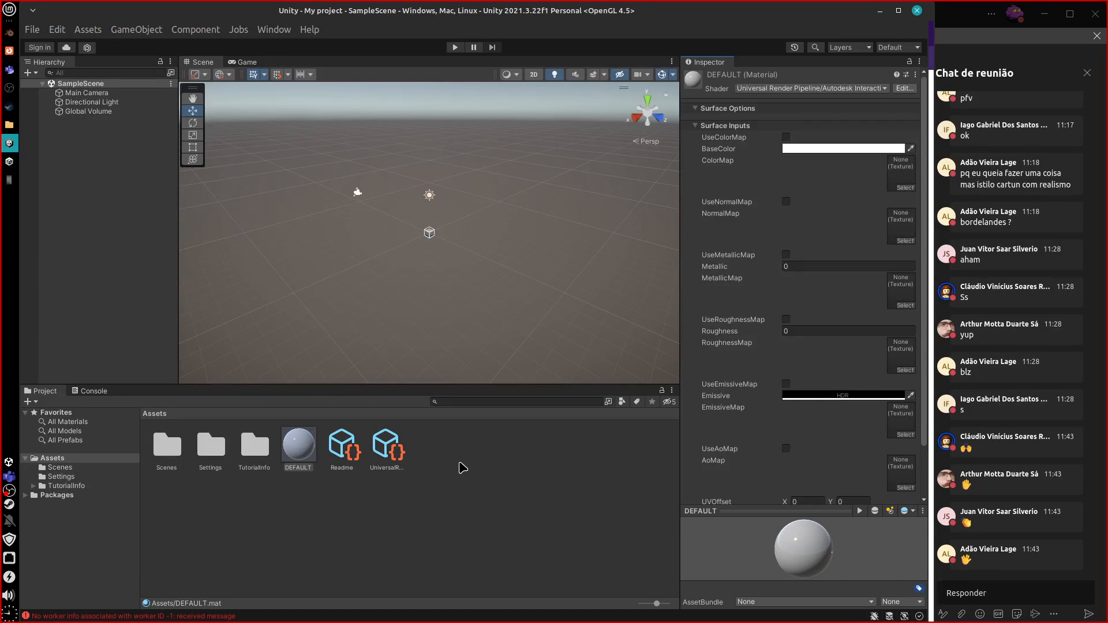
Create a URP Lit Shader Graph in the Assets folder and name it UDAN_SHADER
{"action": "right_click", "coordinate": [463, 468]}
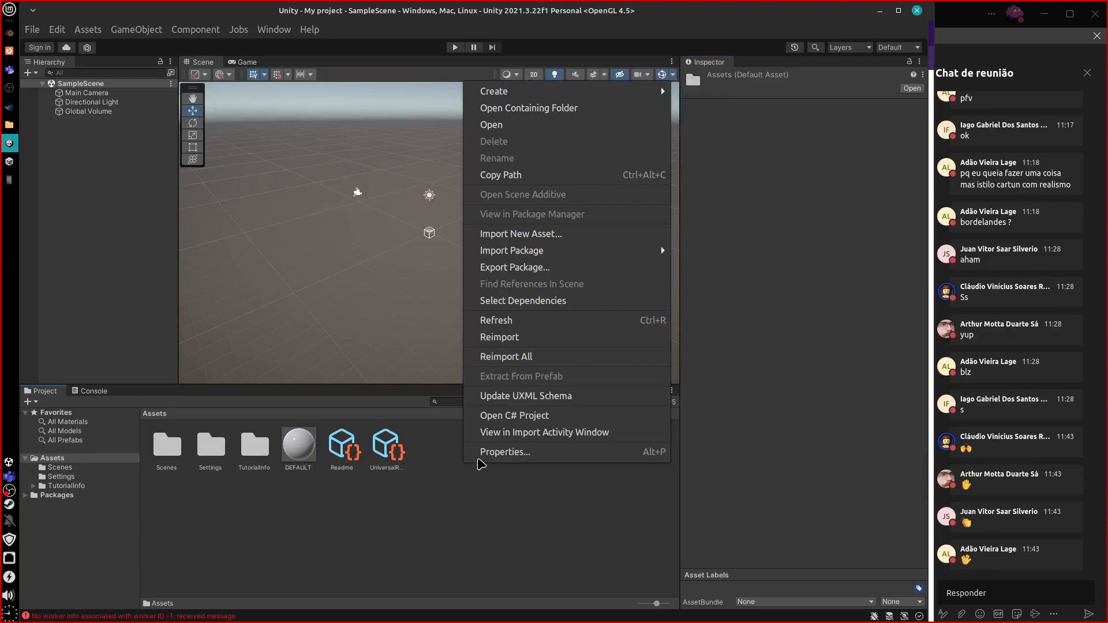
{"action": "mouse_move", "coordinate": [566, 92]}
{"action": "mouse_move", "coordinate": [750, 91]}
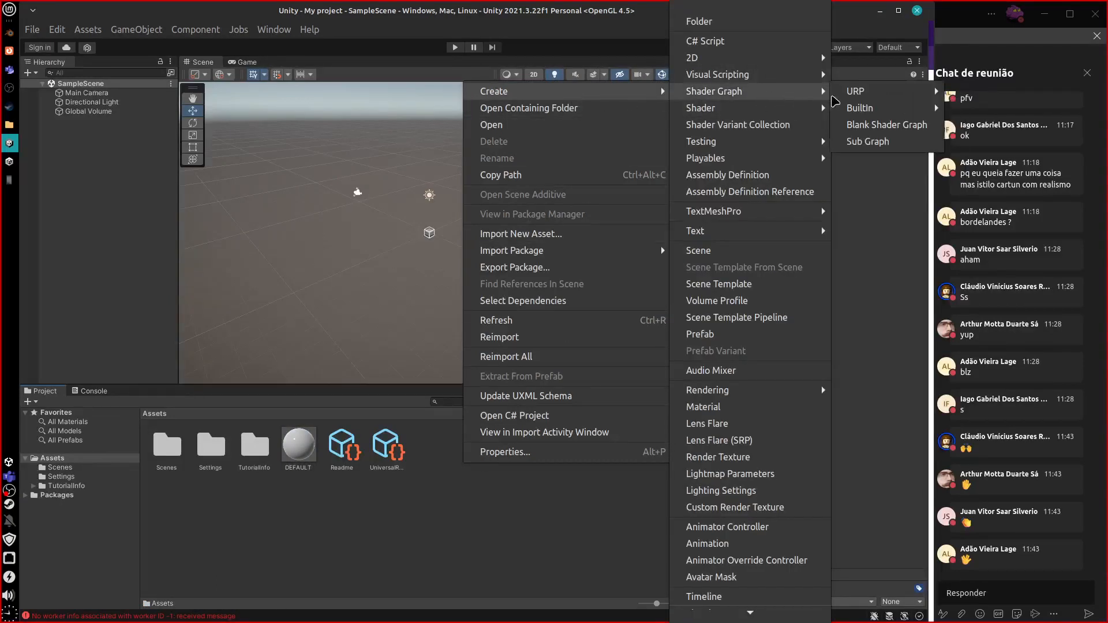
{"action": "mouse_move", "coordinate": [870, 94]}
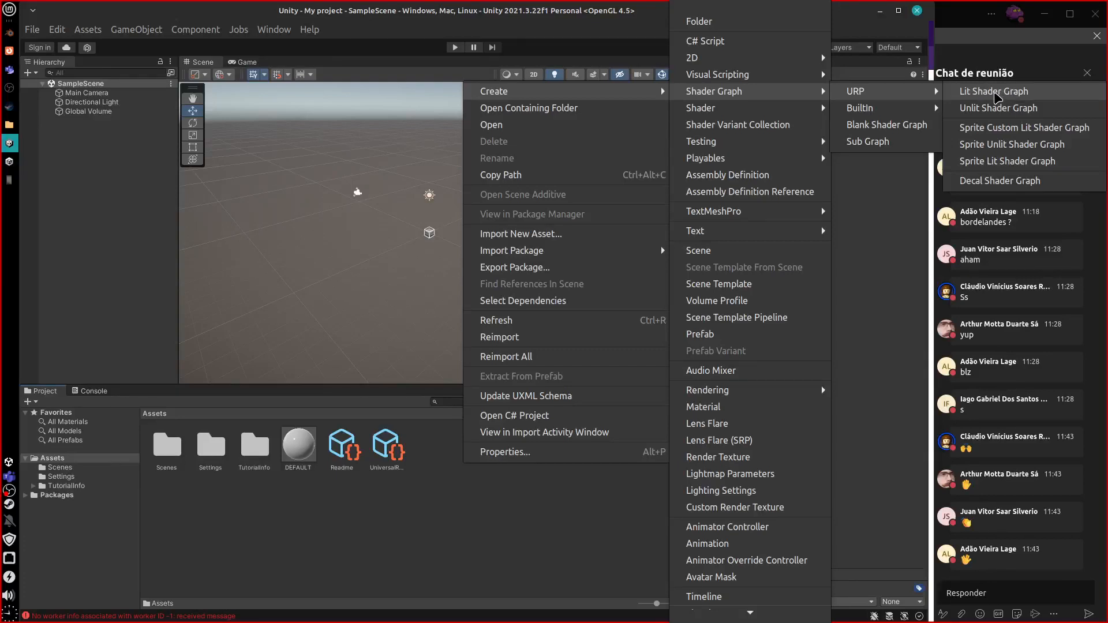
{"action": "left_click", "coordinate": [997, 97]}
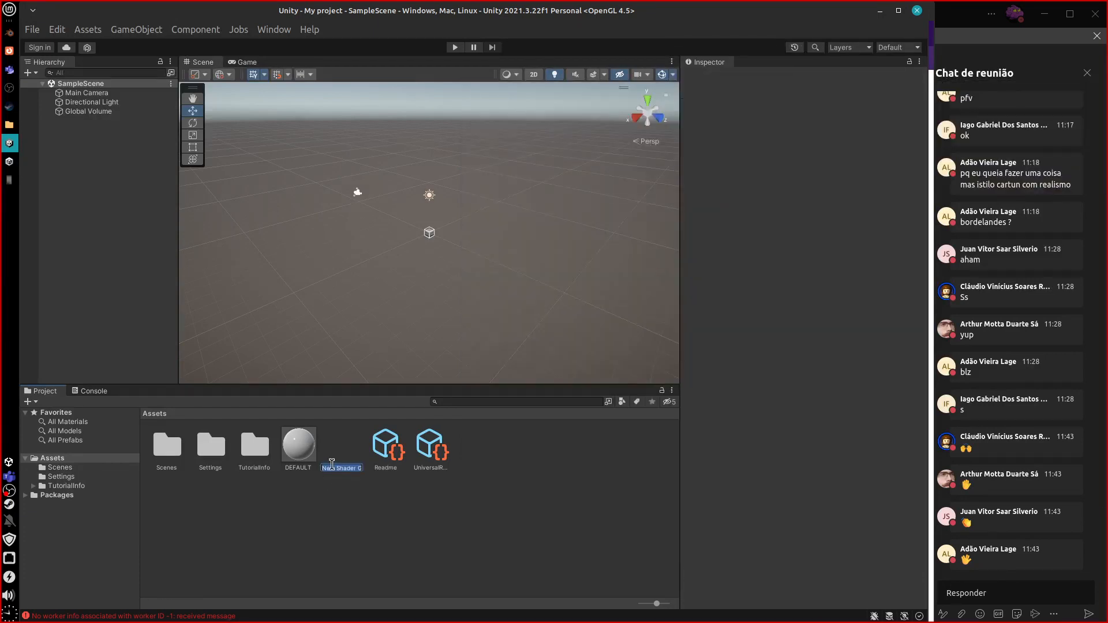
{"action": "type", "text": "UR"}
{"action": "type", "text": "BAN_SHADER"}
{"action": "key", "text": "Return"}
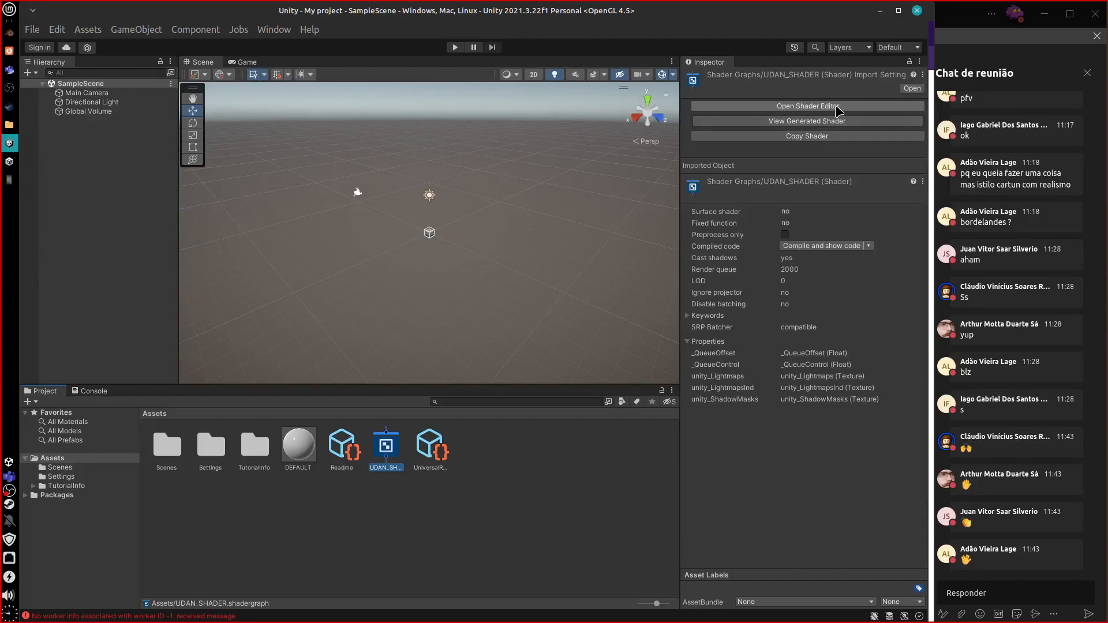
Assign the custom Shader Graphs/UDAN_SHADER shader to the DEFAULT material
{"action": "left_click", "coordinate": [300, 456]}
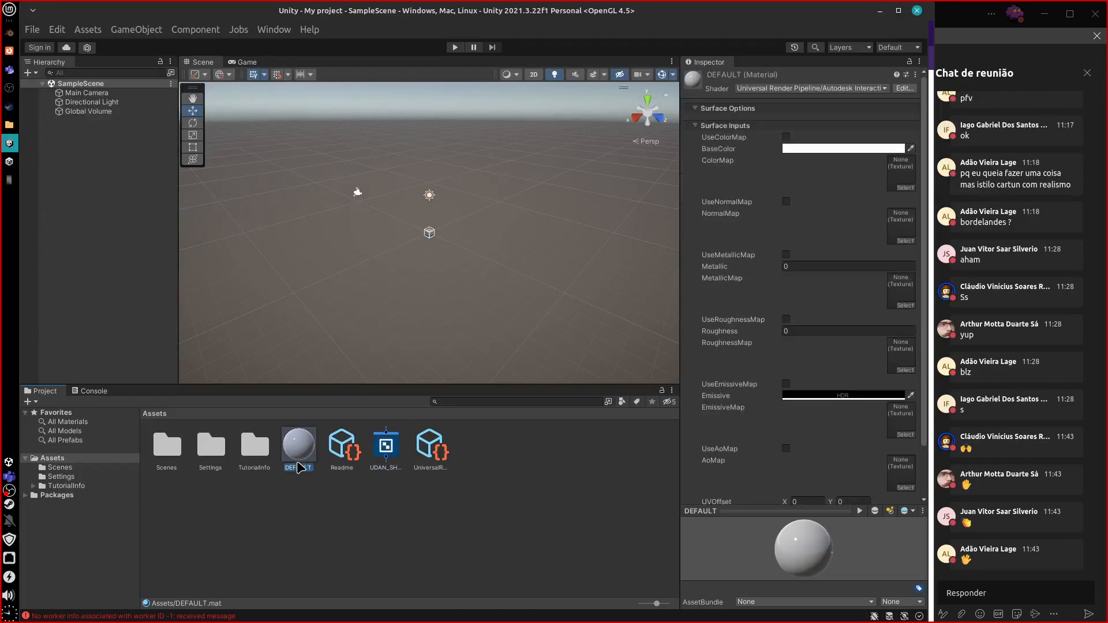
{"action": "left_click", "coordinate": [815, 89]}
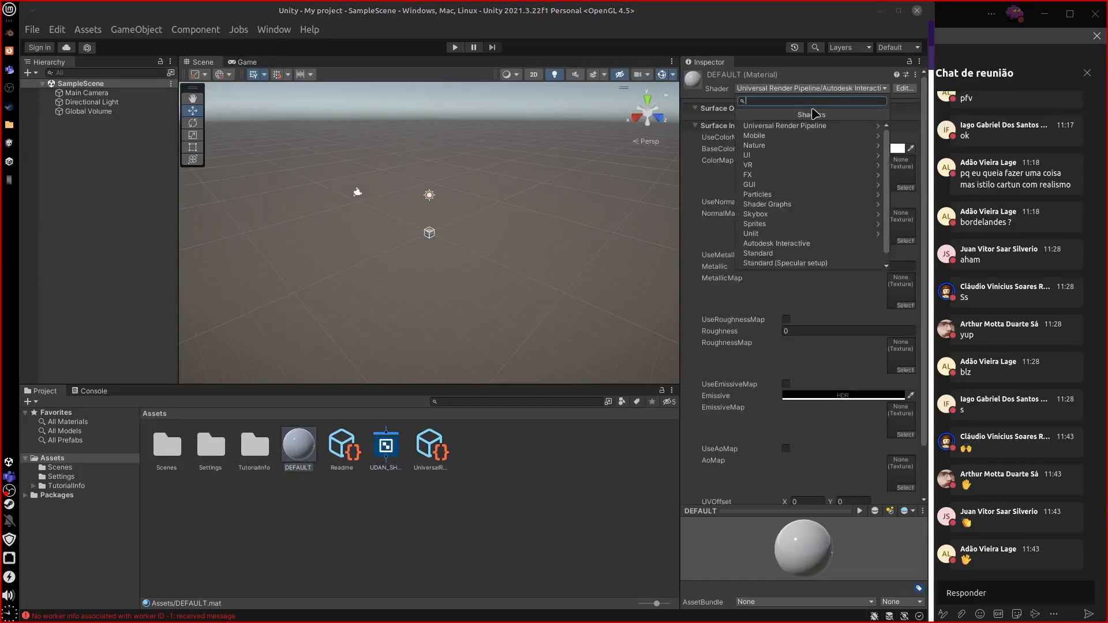
{"action": "left_click", "coordinate": [871, 205]}
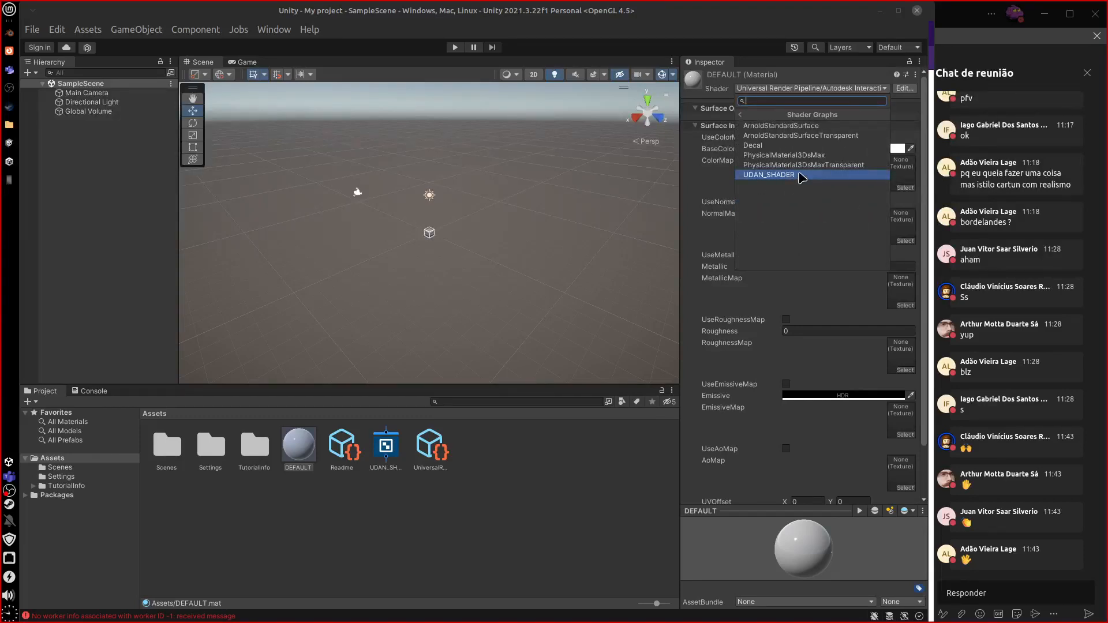
{"action": "left_click", "coordinate": [802, 175]}
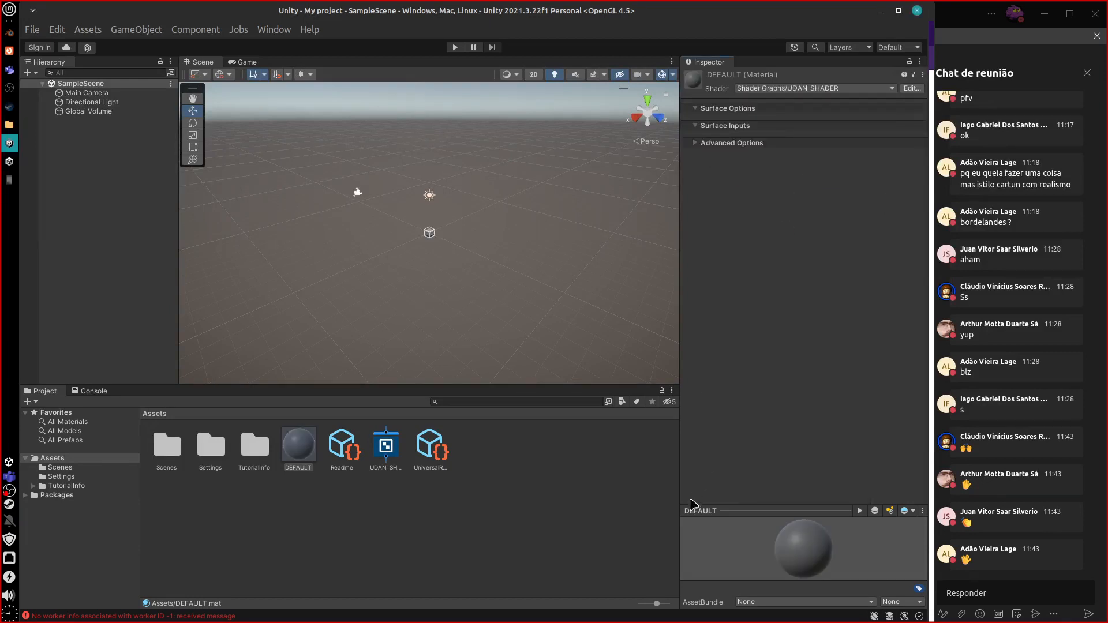
Examine the Surface Options, Surface Inputs and Advanced Options sections of the DEFAULT material
{"action": "left_click", "coordinate": [723, 109]}
{"action": "left_click", "coordinate": [735, 112]}
{"action": "left_click", "coordinate": [737, 128]}
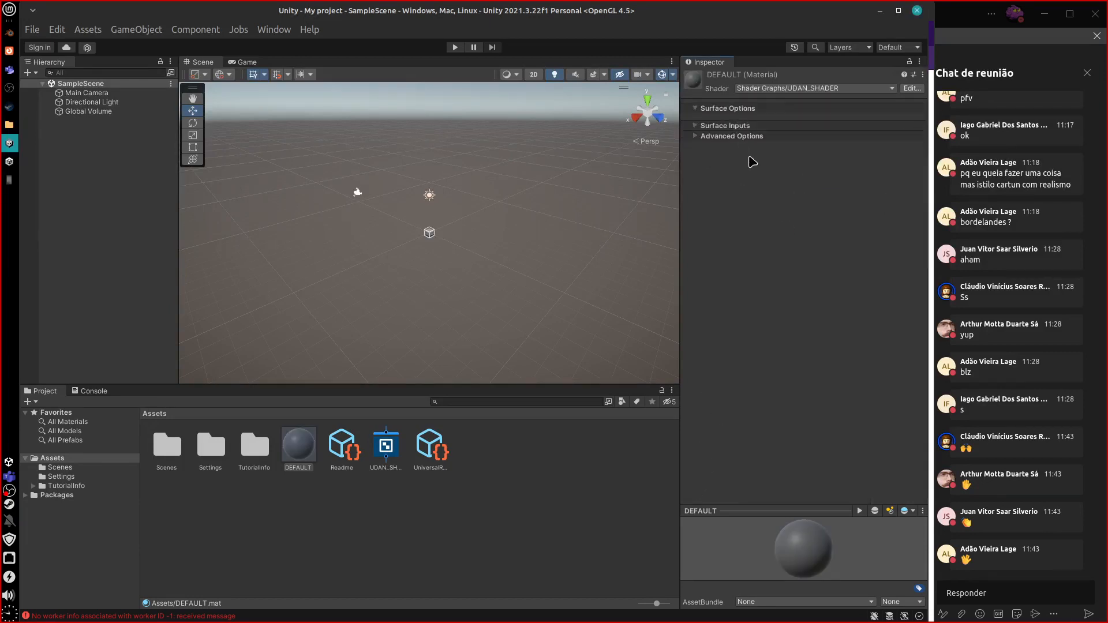
{"action": "left_click", "coordinate": [754, 140]}
{"action": "left_click", "coordinate": [754, 139]}
{"action": "left_click", "coordinate": [696, 126]}
{"action": "left_click", "coordinate": [698, 144]}
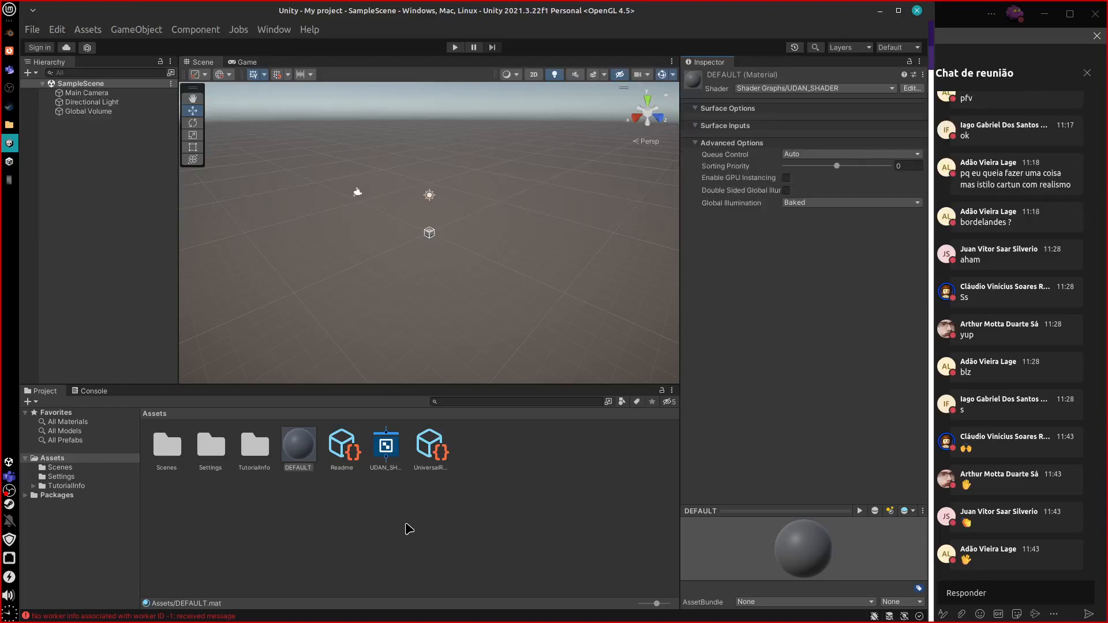
Open UDAN_SHADER in the Shader Graph editor and enlarge the graph area to show the Vertex and Fragment blocks
{"action": "left_click", "coordinate": [387, 453]}
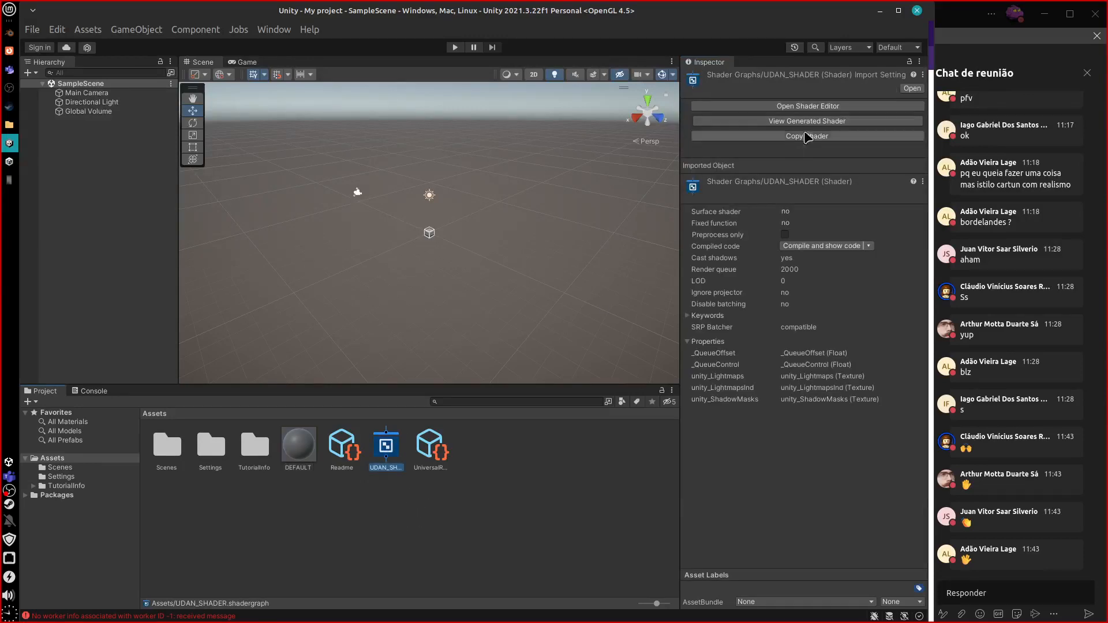
{"action": "left_click", "coordinate": [827, 110]}
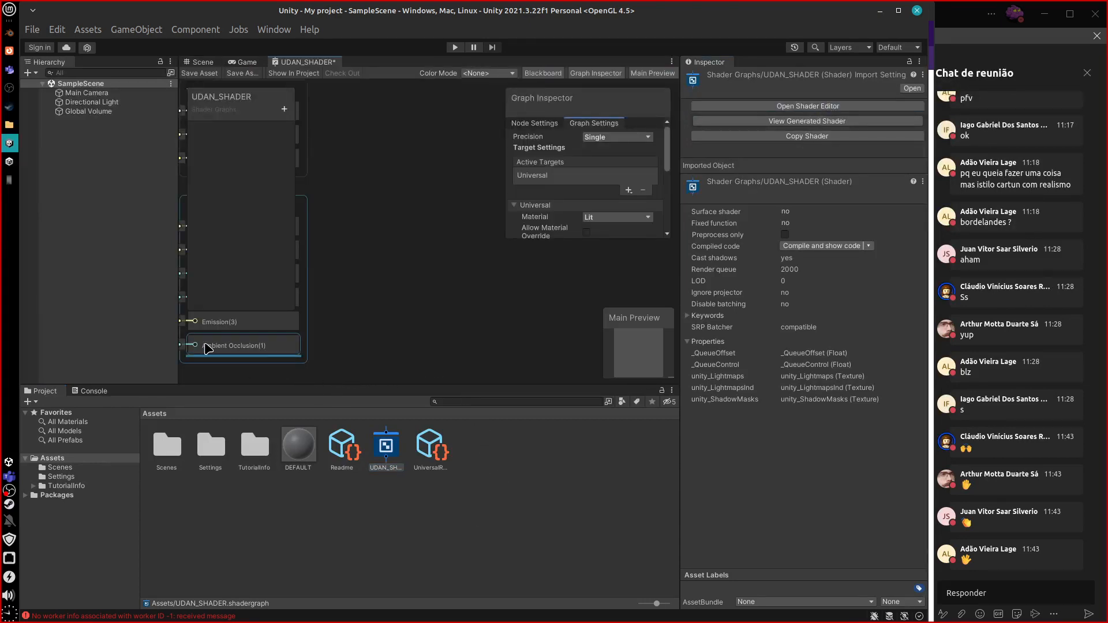
{"action": "left_click_drag", "start_coordinate": [178, 340], "coordinate": [50, 326]}
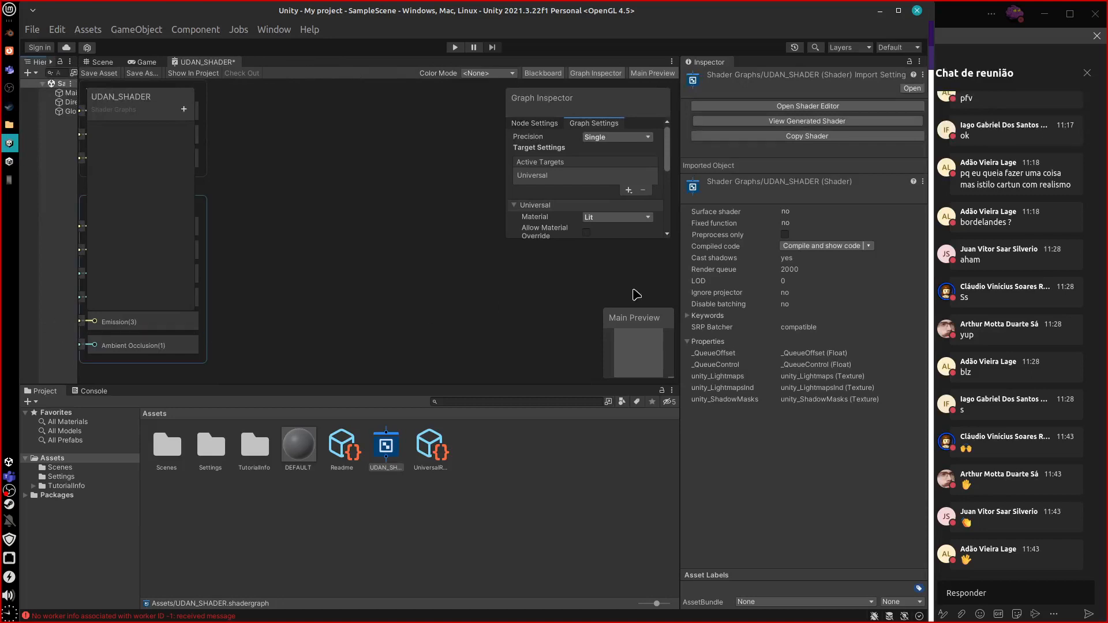
{"action": "left_click_drag", "start_coordinate": [677, 278], "coordinate": [871, 284]}
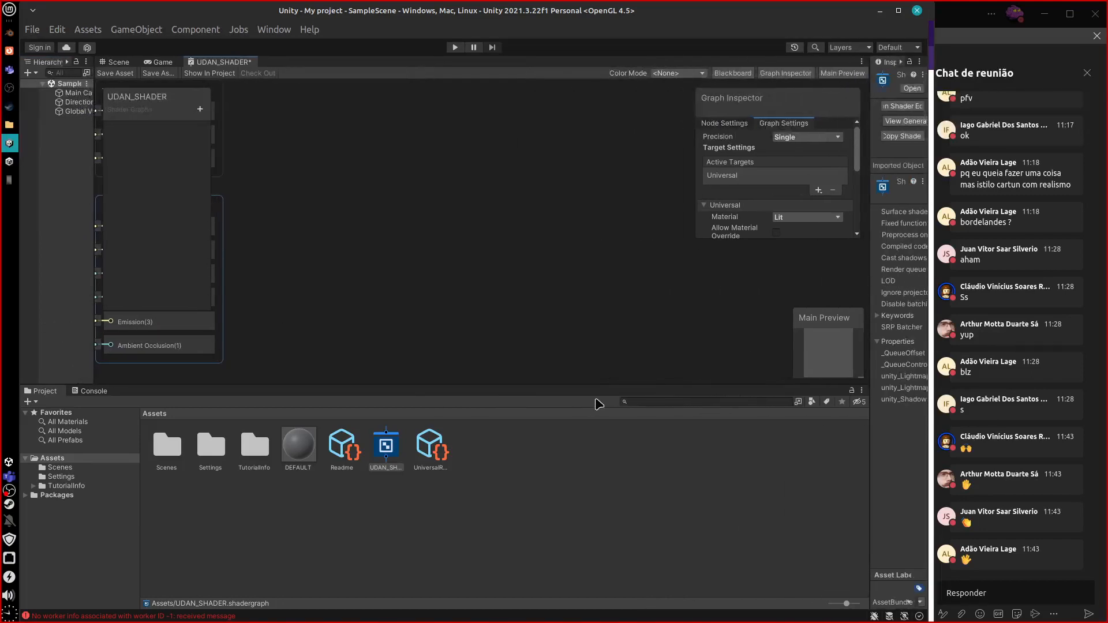
{"action": "left_click_drag", "start_coordinate": [592, 385], "coordinate": [593, 553]}
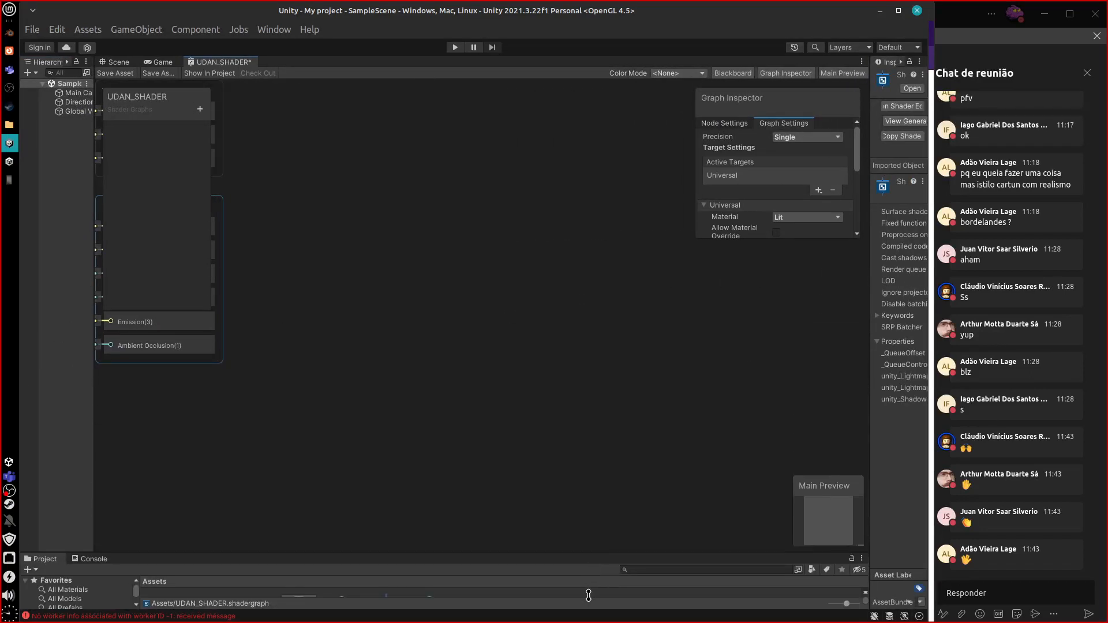
{"action": "middle_click_drag", "start_coordinate": [458, 378], "coordinate": [782, 448]}
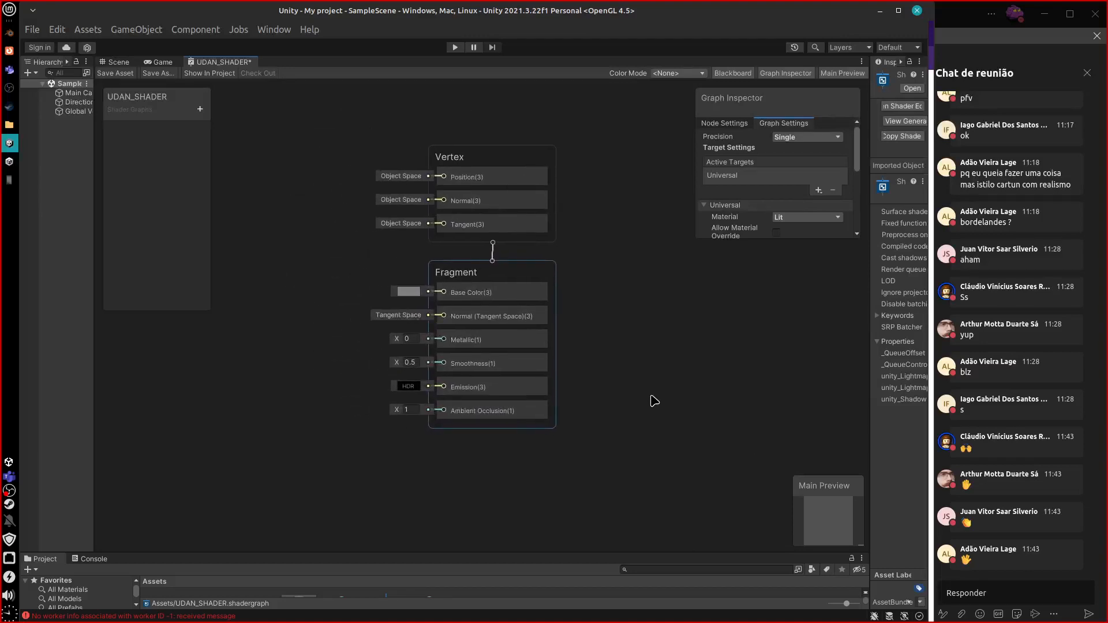
{"action": "middle_click_drag", "start_coordinate": [653, 401], "coordinate": [771, 377]}
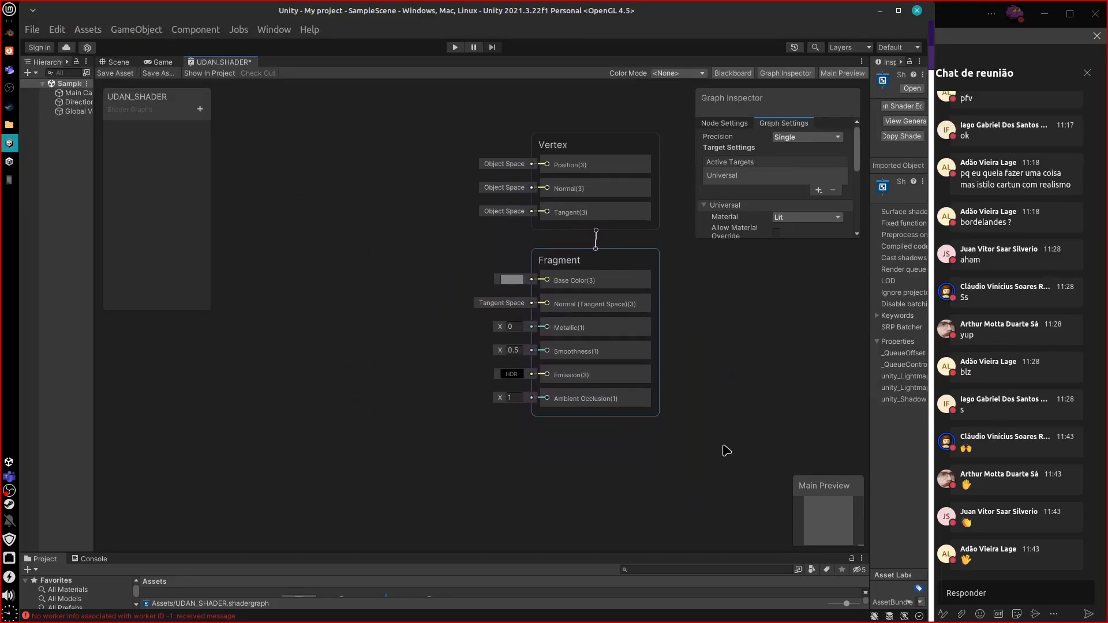
Bring up Blender narrowed beside Unity's shader graph, and hide the graph's Graph Inspector and Main Preview
{"action": "key", "text": "alt+Tab"}
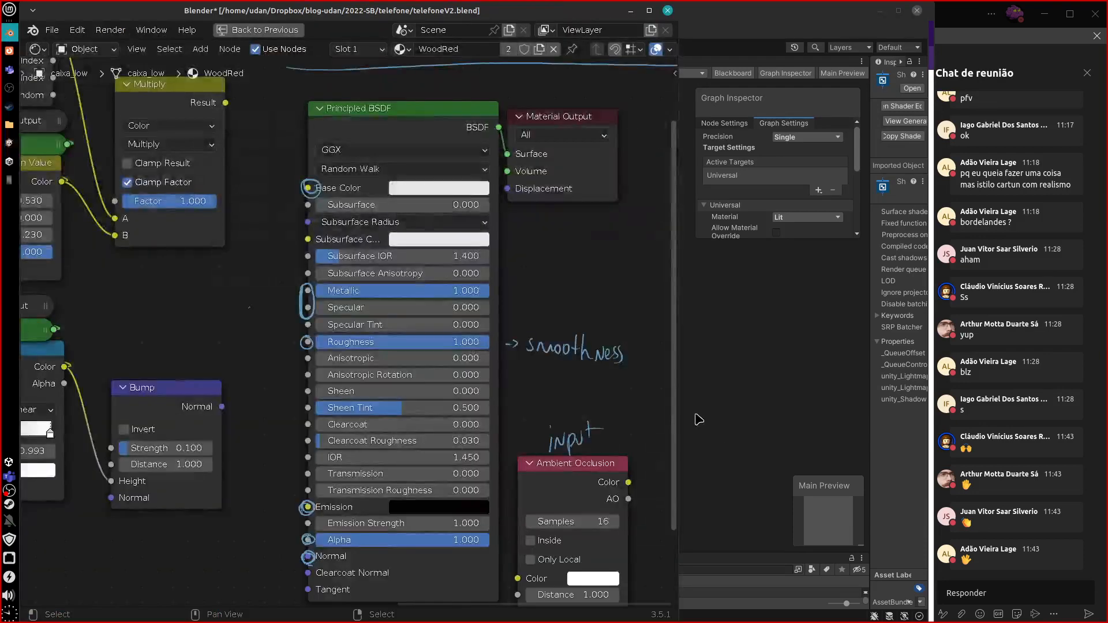
{"action": "left_click_drag", "start_coordinate": [673, 421], "coordinate": [456, 440]}
{"action": "left_click", "coordinate": [708, 401]}
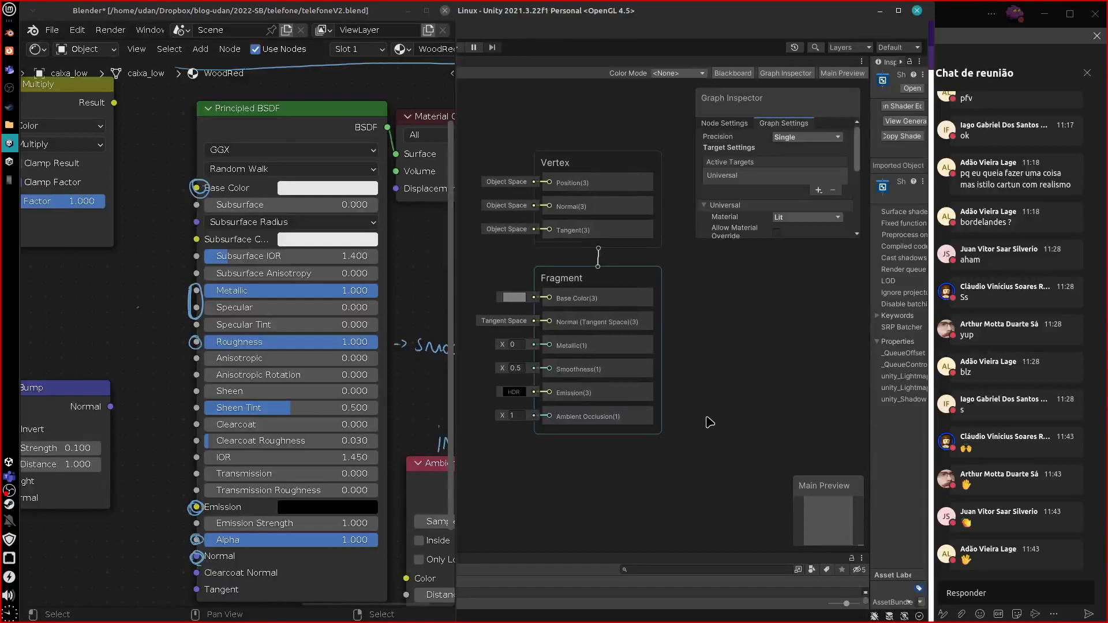
{"action": "scroll", "coordinate": [716, 396], "scroll_direction": "up", "scroll_amount": 2}
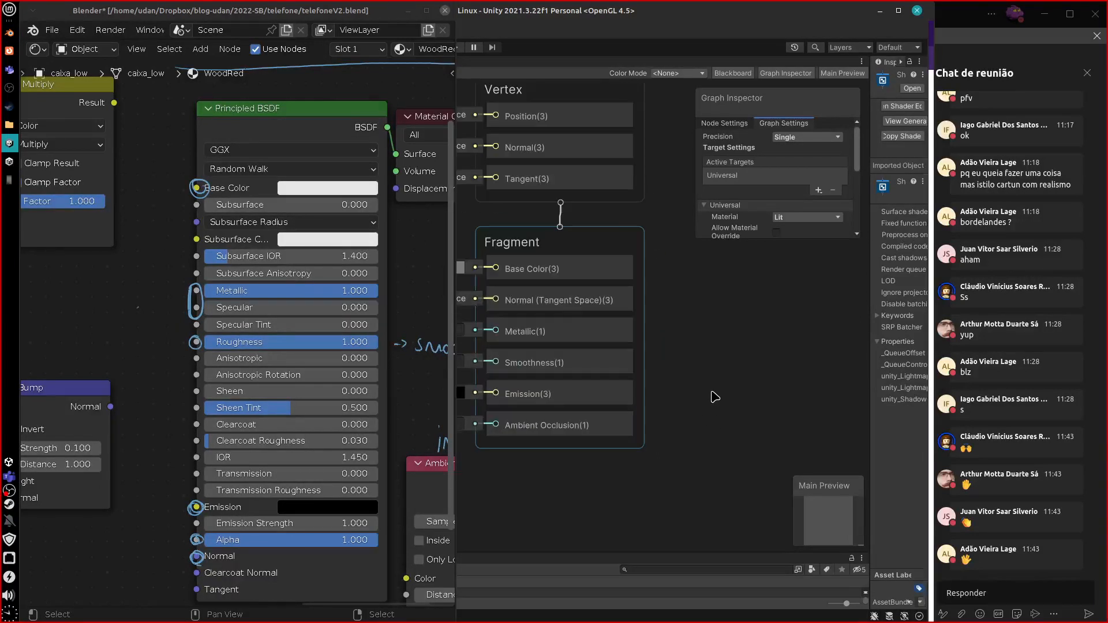
{"action": "middle_click_drag", "start_coordinate": [715, 396], "coordinate": [766, 436]}
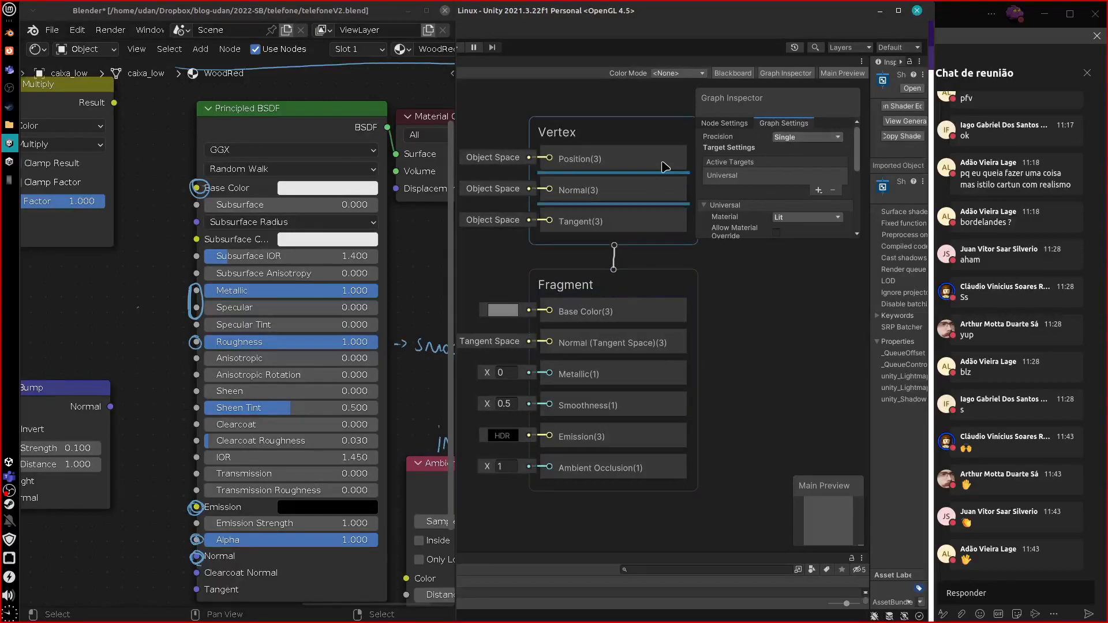
{"action": "left_click", "coordinate": [788, 73]}
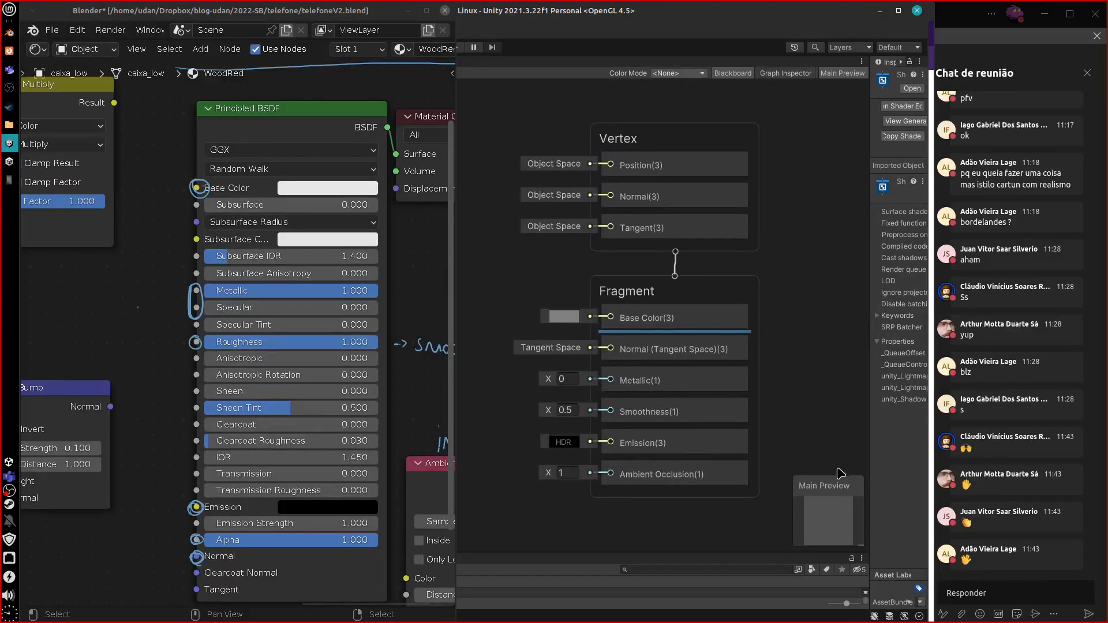
{"action": "left_click", "coordinate": [843, 74]}
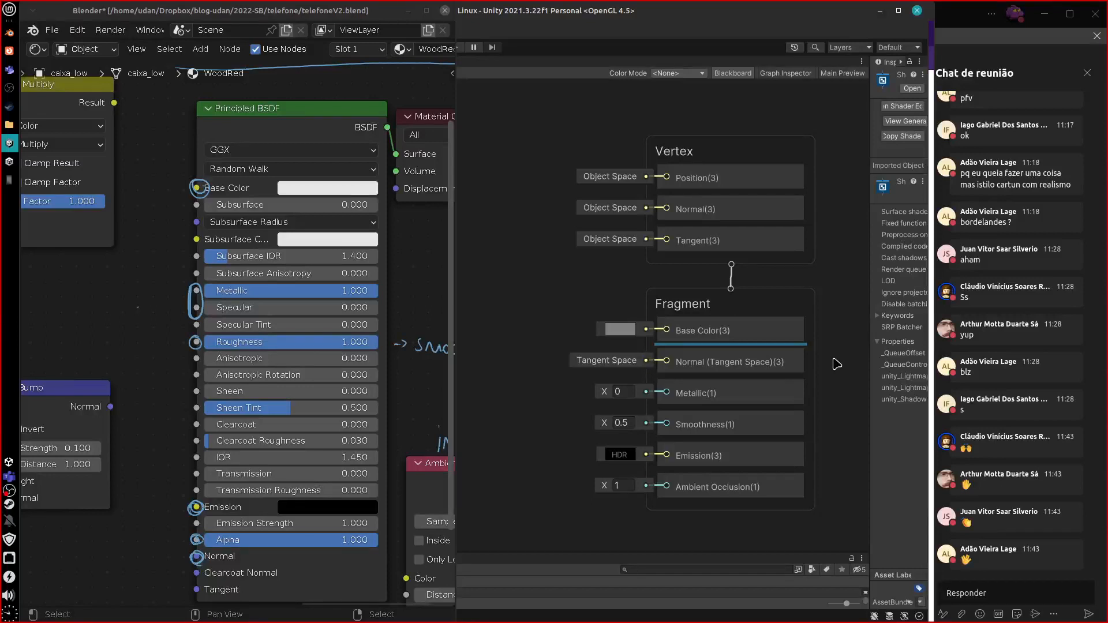
In Blender, move the Ambient Occlusion node below the Principled BSDF and erase the "smoothness" and "input" annotations
{"action": "middle_click_drag", "start_coordinate": [215, 422], "coordinate": [312, 418]}
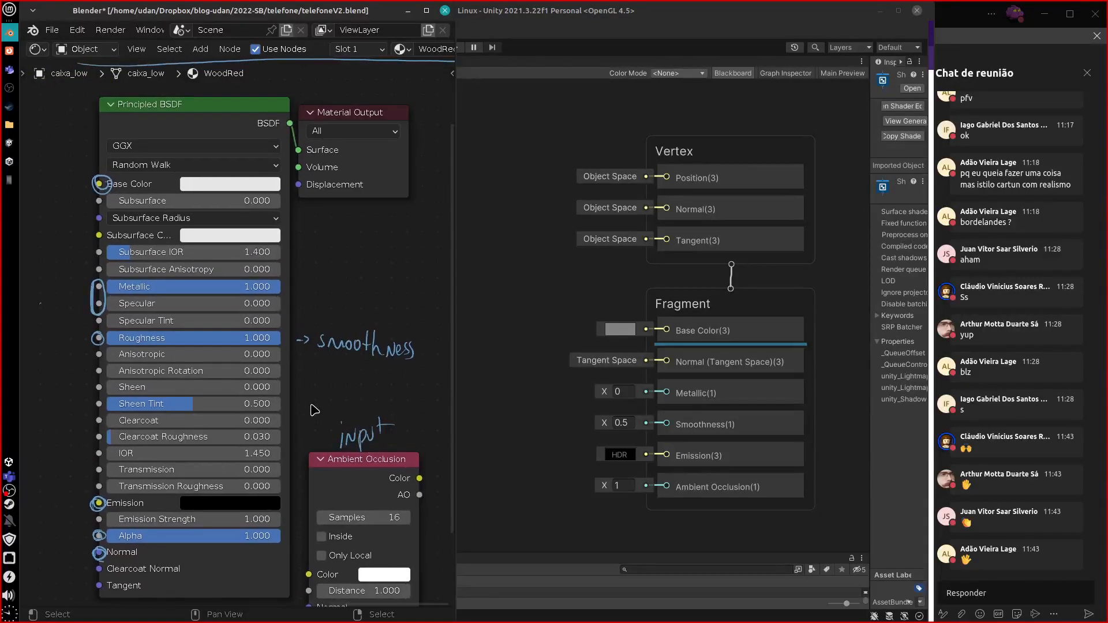
{"action": "left_click", "coordinate": [371, 469]}
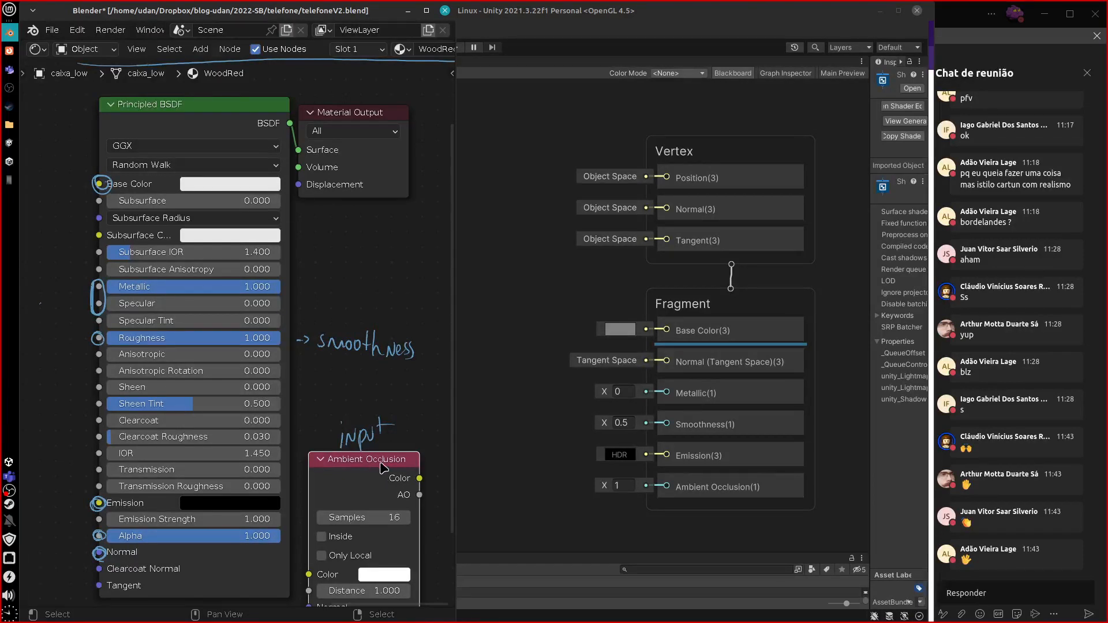
{"action": "left_click_drag", "start_coordinate": [384, 472], "coordinate": [245, 546]}
{"action": "middle_click_drag", "start_coordinate": [343, 416], "coordinate": [338, 497]}
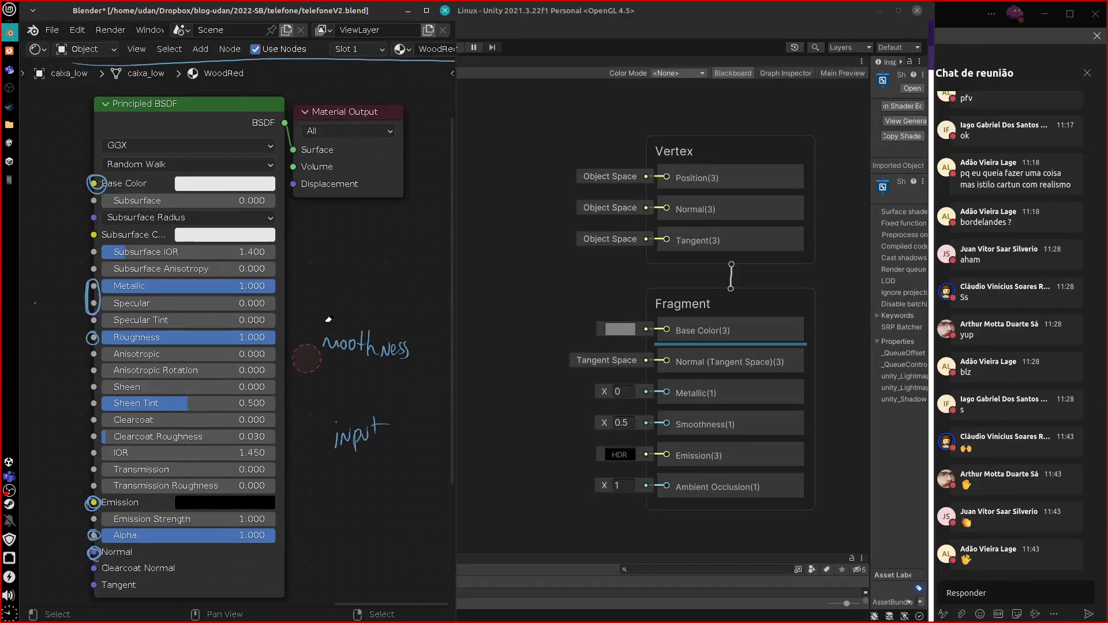
{"action": "middle_click_drag", "start_coordinate": [322, 393], "coordinate": [312, 405]}
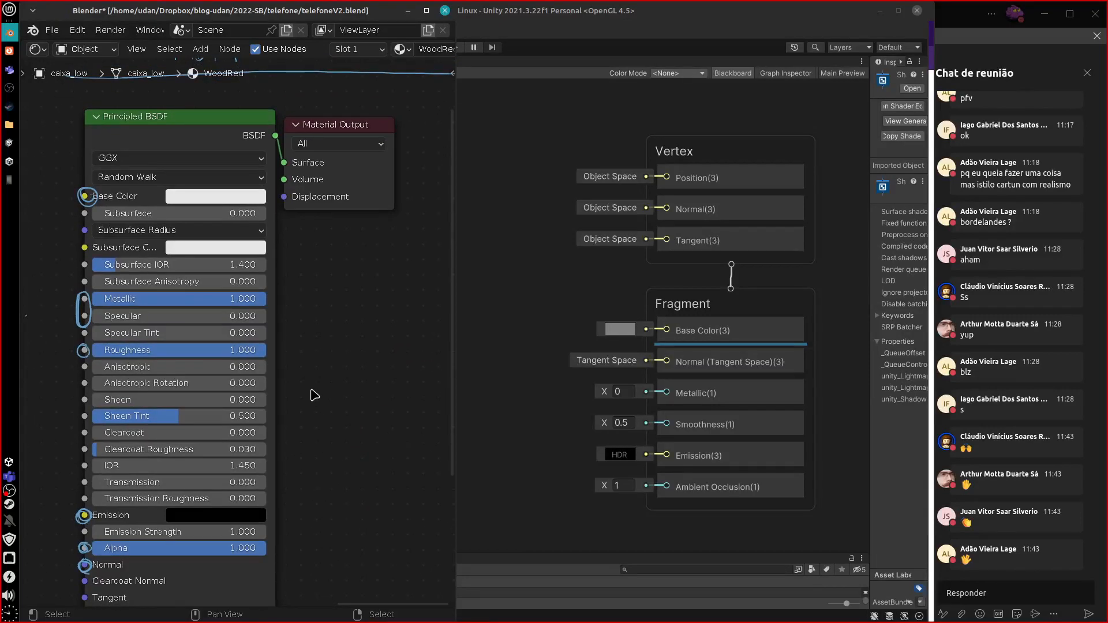
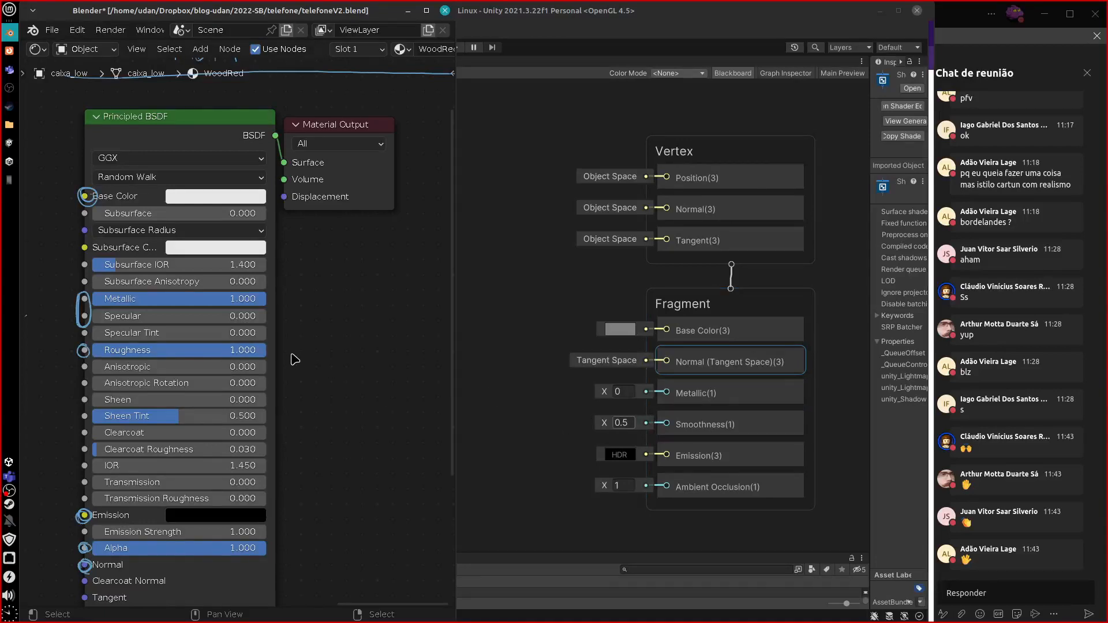
Handwrite the annotation "Smoothness" beside the Roughness input of the Principled BSDF node
{"action": "left_click_drag", "start_coordinate": [316, 348], "coordinate": [373, 366]}
{"action": "left_click_drag", "start_coordinate": [385, 353], "coordinate": [381, 366]}
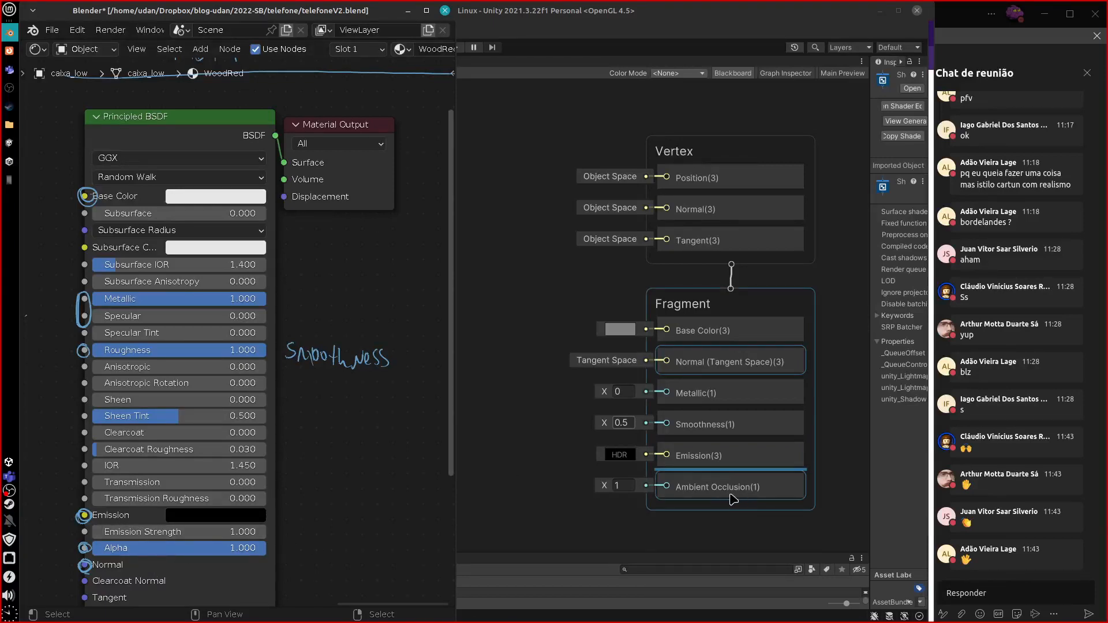
{"action": "middle_click_drag", "start_coordinate": [356, 556], "coordinate": [370, 380]}
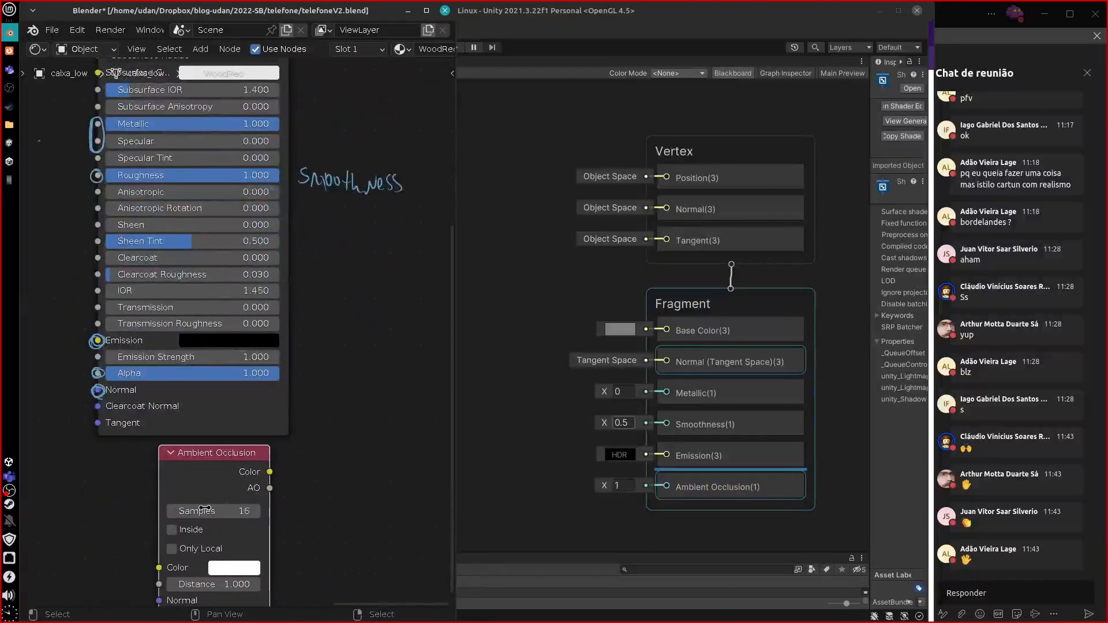
{"action": "middle_click_drag", "start_coordinate": [340, 289], "coordinate": [310, 453]}
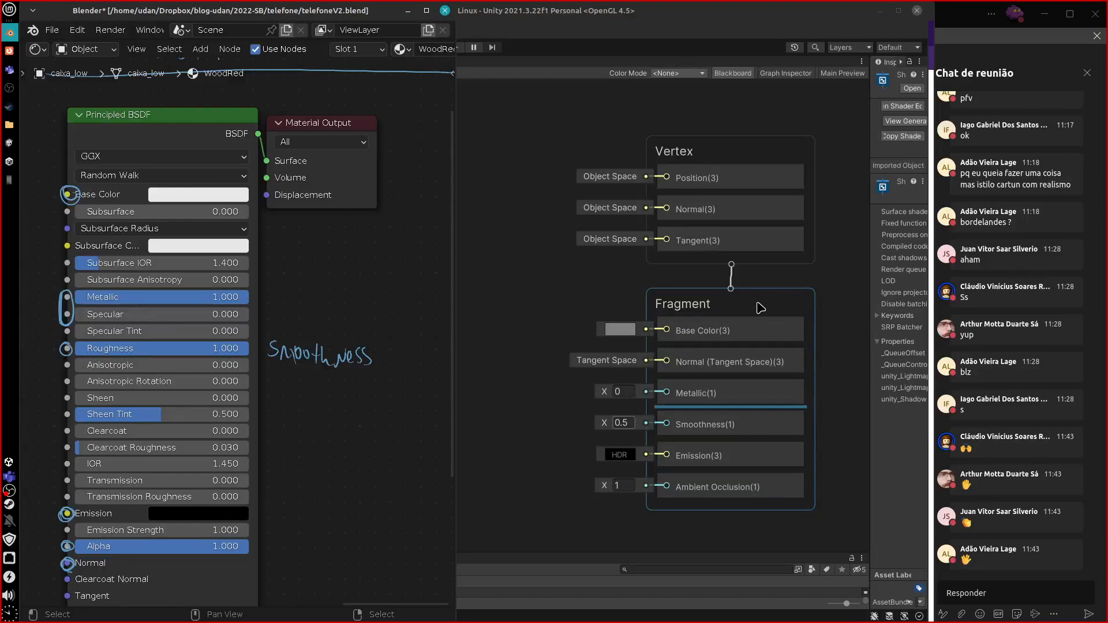
Show Unity's Graph Inspector again, enlarge it to reveal more Universal settings, and undo a trial enabling of Allow Material Override
{"action": "middle_click_drag", "start_coordinate": [831, 329], "coordinate": [804, 333]}
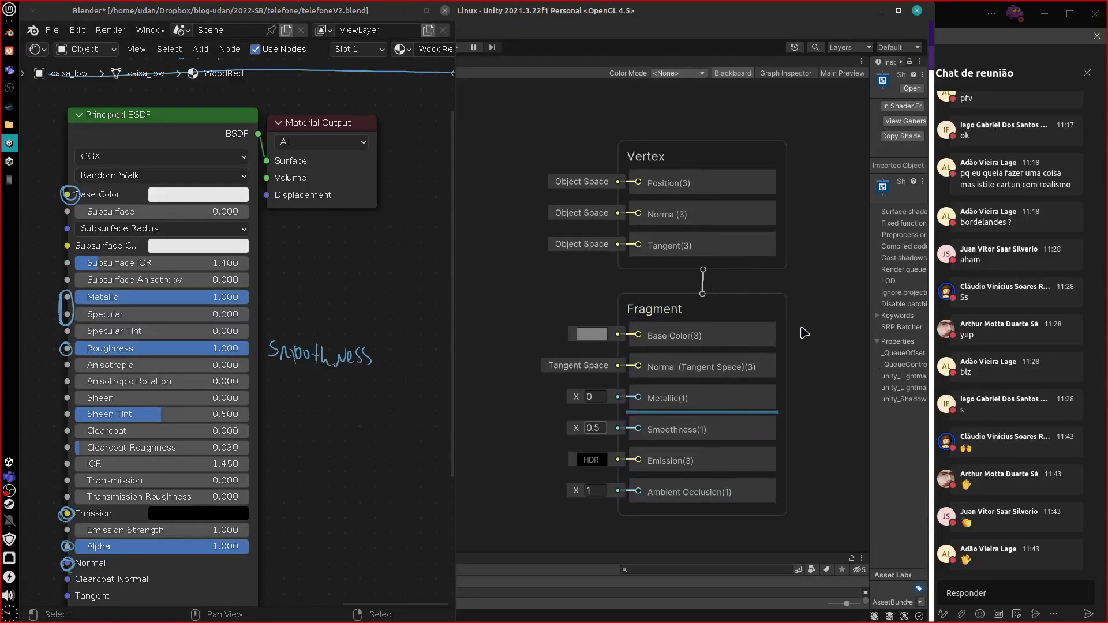
{"action": "left_click", "coordinate": [790, 73]}
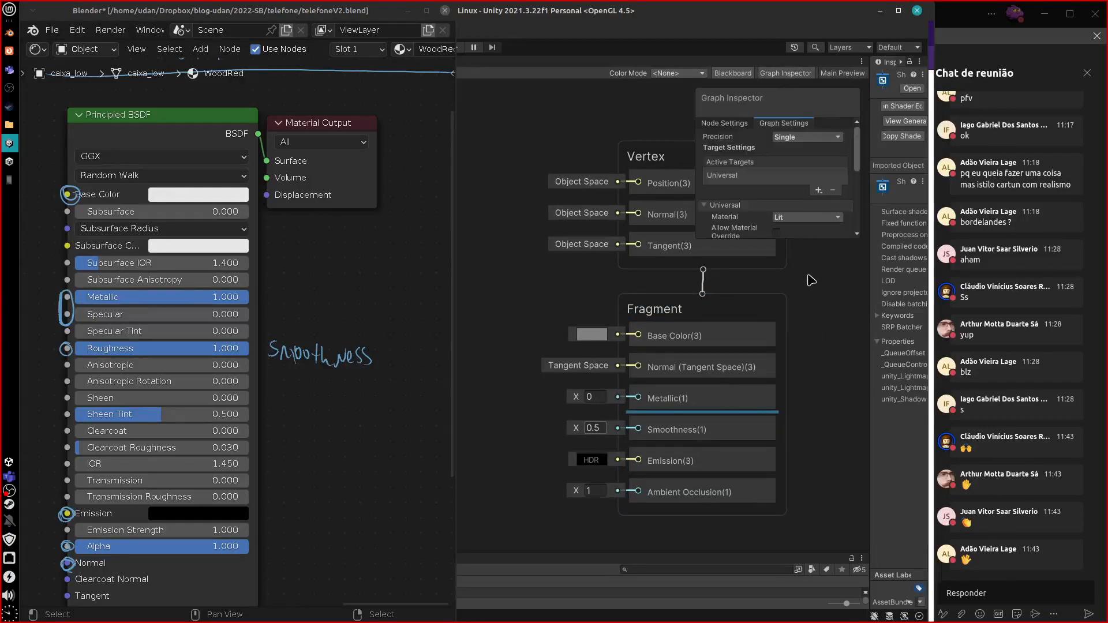
{"action": "middle_click_drag", "start_coordinate": [811, 285], "coordinate": [722, 286]}
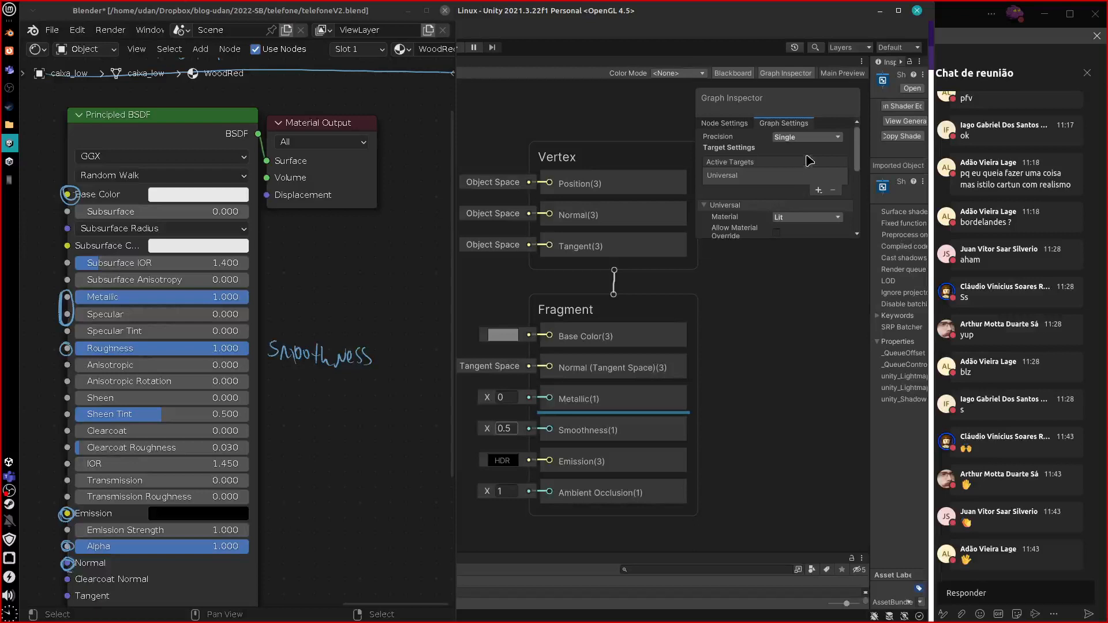
{"action": "left_click", "coordinate": [813, 237]}
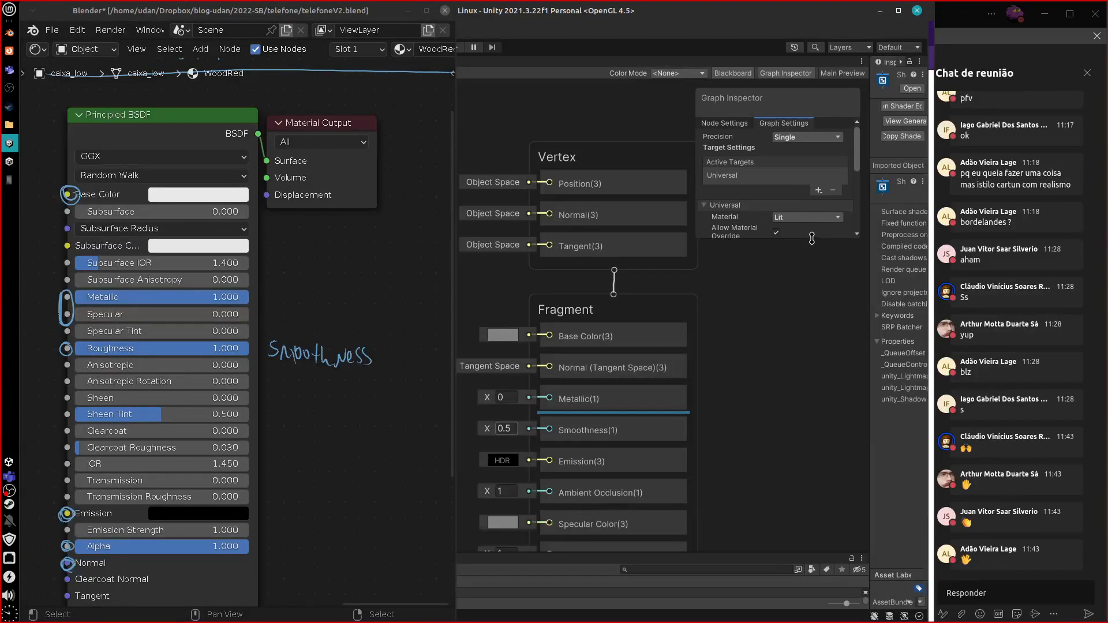
{"action": "left_click_drag", "start_coordinate": [812, 238], "coordinate": [822, 323]}
{"action": "key", "text": "ctrl+z"}
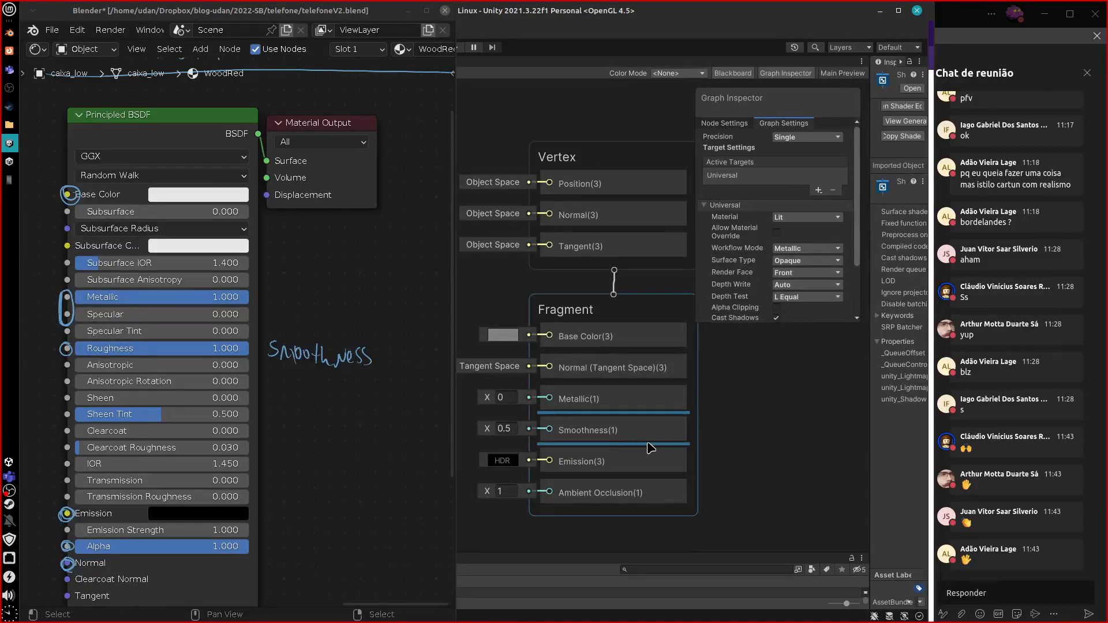
Check the available Material types for the Universal target and set the graph's Workflow Mode to Specular
{"action": "left_click", "coordinate": [829, 217]}
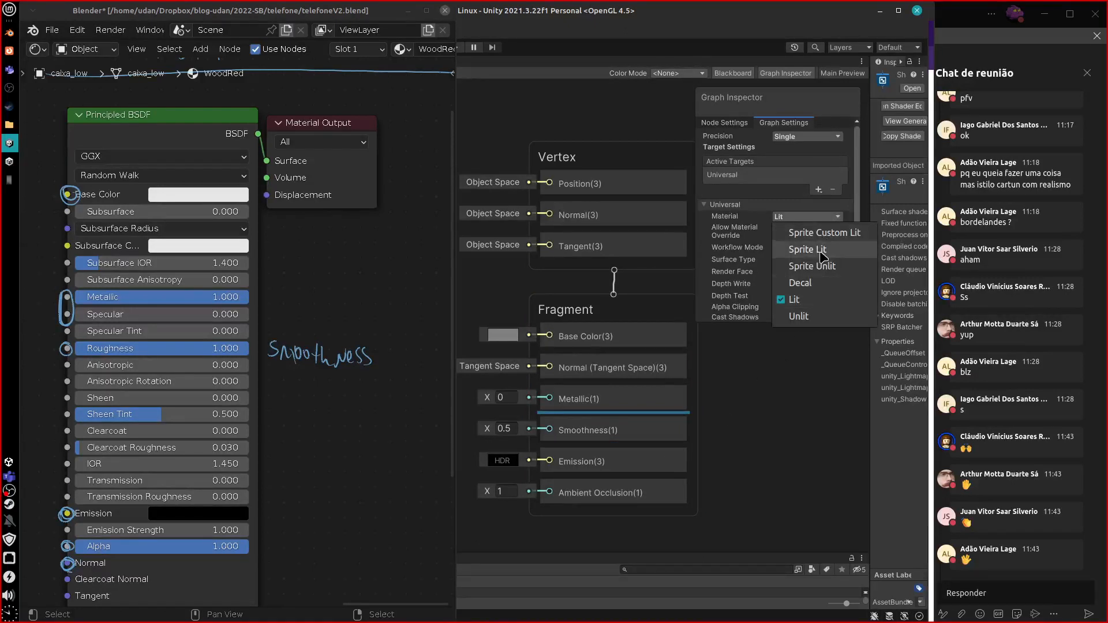
{"action": "left_click", "coordinate": [795, 416]}
{"action": "left_click", "coordinate": [825, 247]}
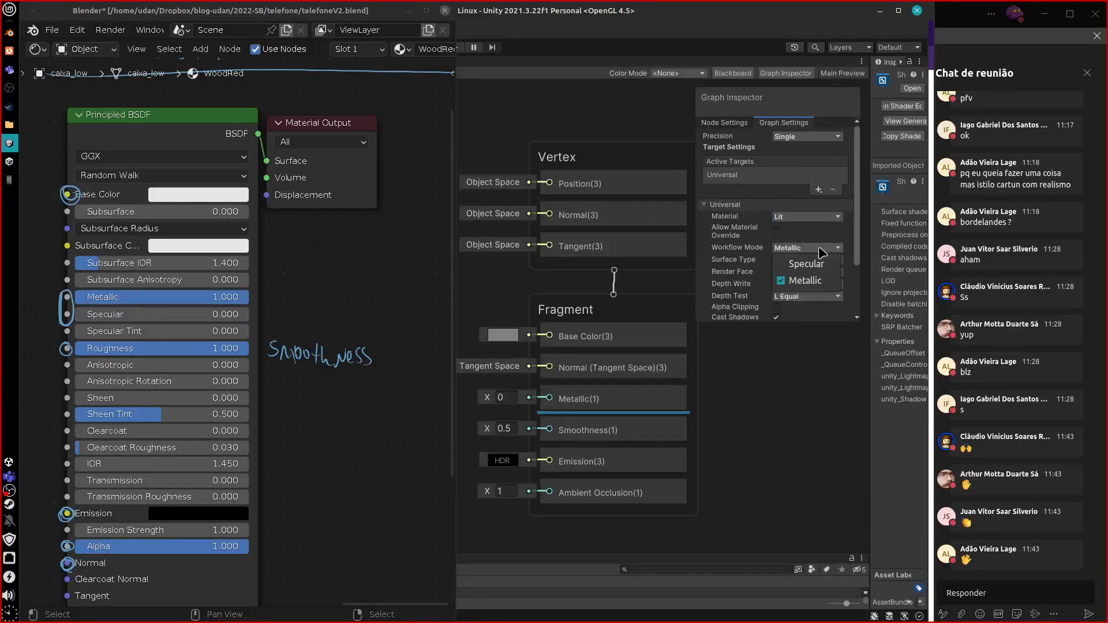
{"action": "left_click", "coordinate": [821, 265]}
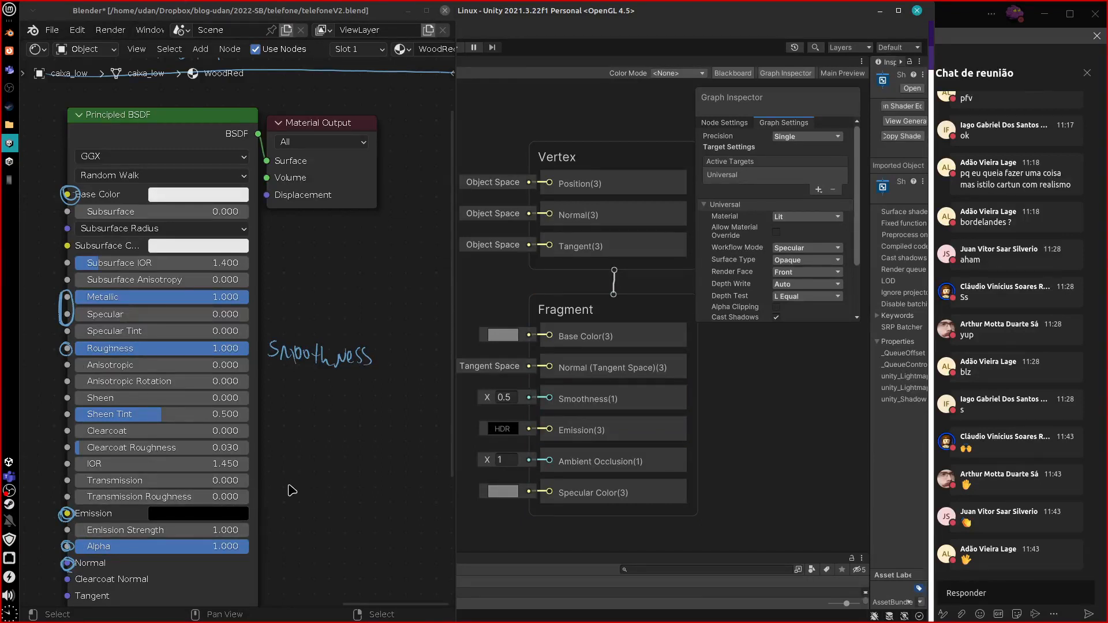
Try the Metallic workflow mode on the graph and return it to Specular
{"action": "left_click", "coordinate": [800, 248]}
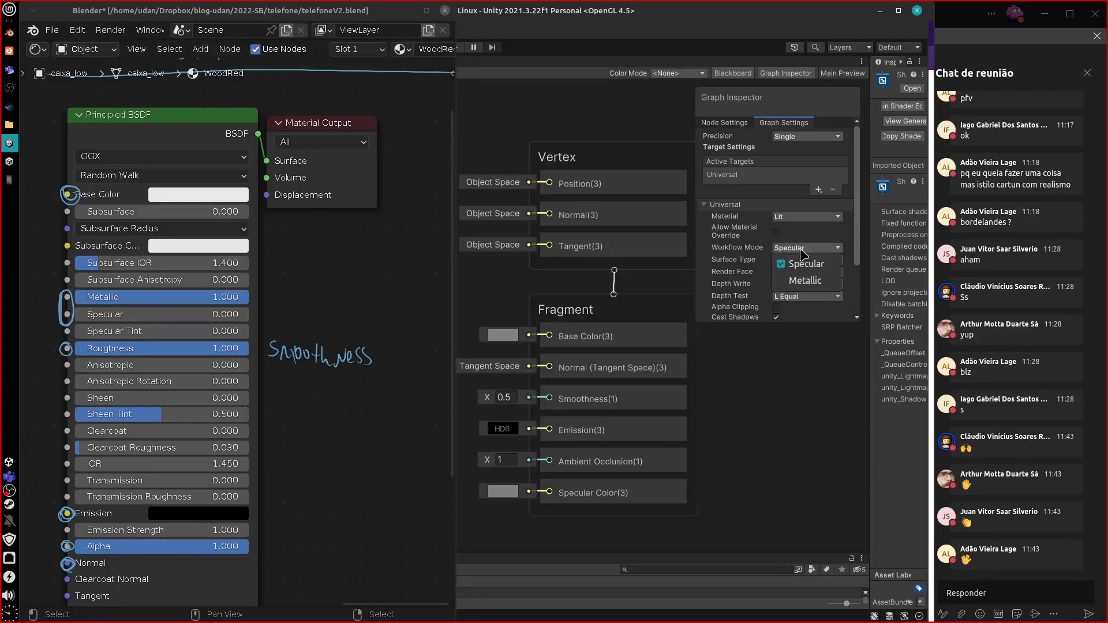
{"action": "left_click", "coordinate": [811, 281]}
{"action": "left_click", "coordinate": [817, 249]}
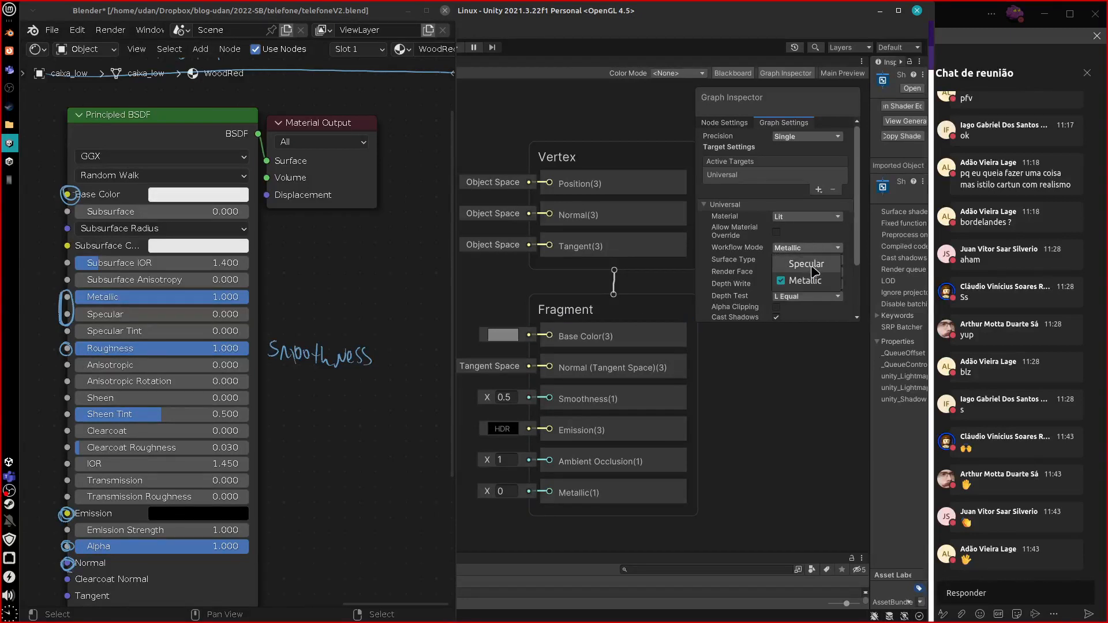
{"action": "left_click", "coordinate": [811, 264]}
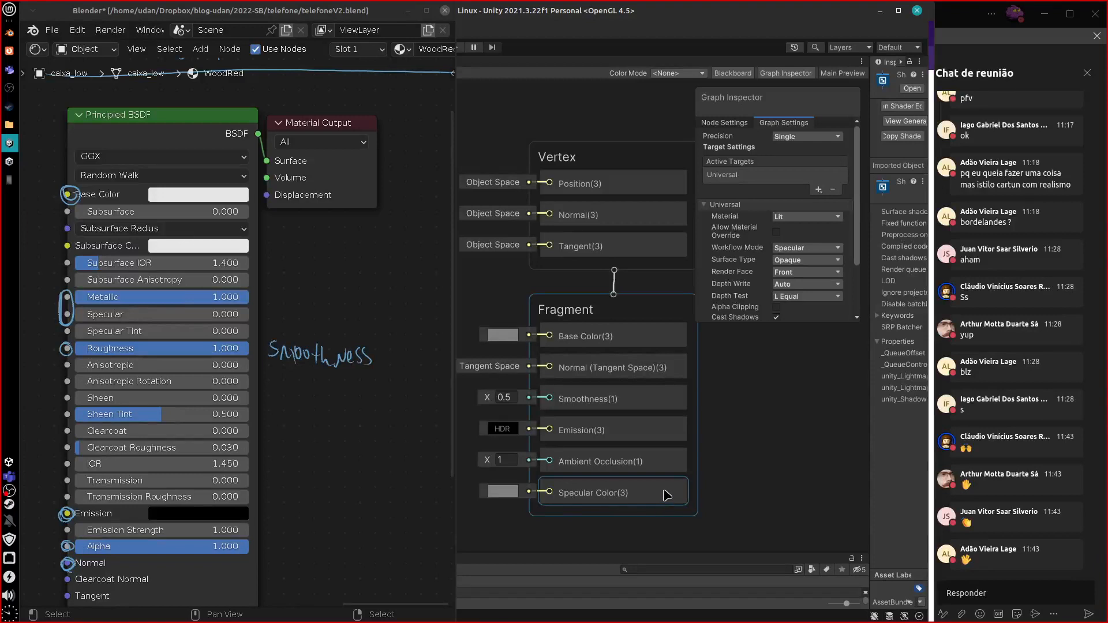
Place the Specular Color block directly below Base Color in the Fragment stack and set the graph's Surface Type to Transparent
{"action": "left_click_drag", "start_coordinate": [667, 495], "coordinate": [665, 365]}
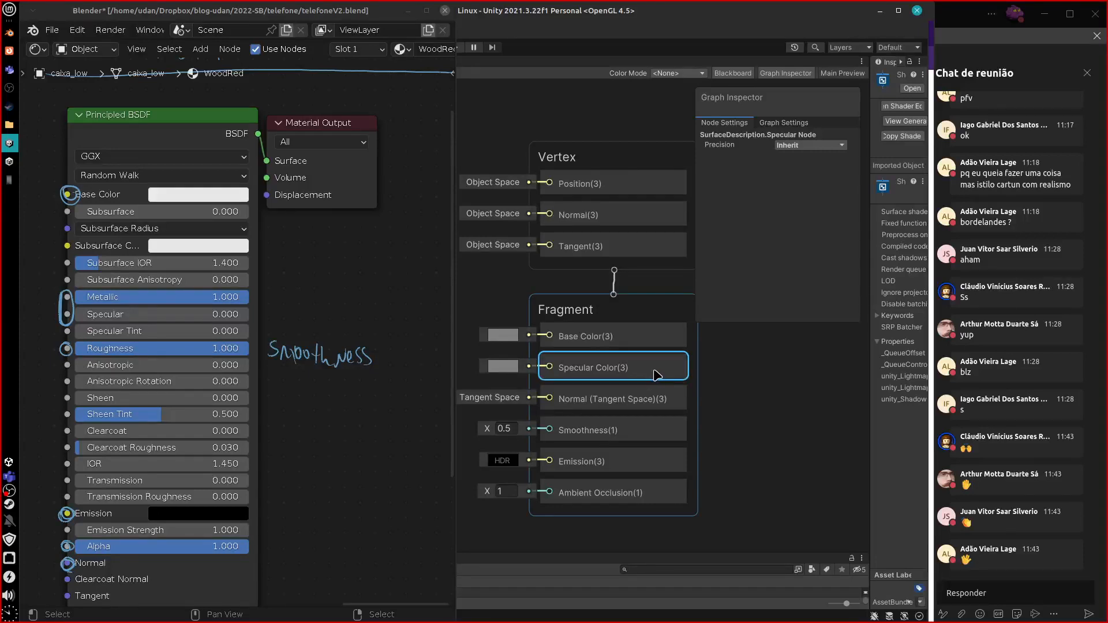
{"action": "left_click", "coordinate": [797, 124]}
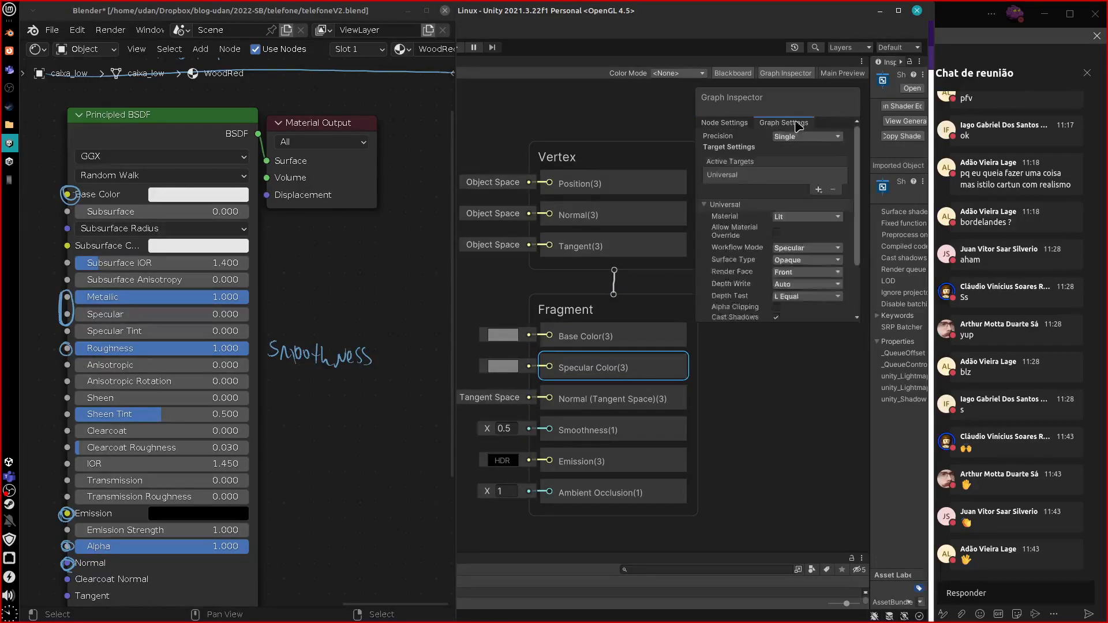
{"action": "left_click", "coordinate": [819, 191]}
{"action": "left_click", "coordinate": [847, 239]}
{"action": "scroll", "coordinate": [849, 260], "scroll_direction": "down", "scroll_amount": 4}
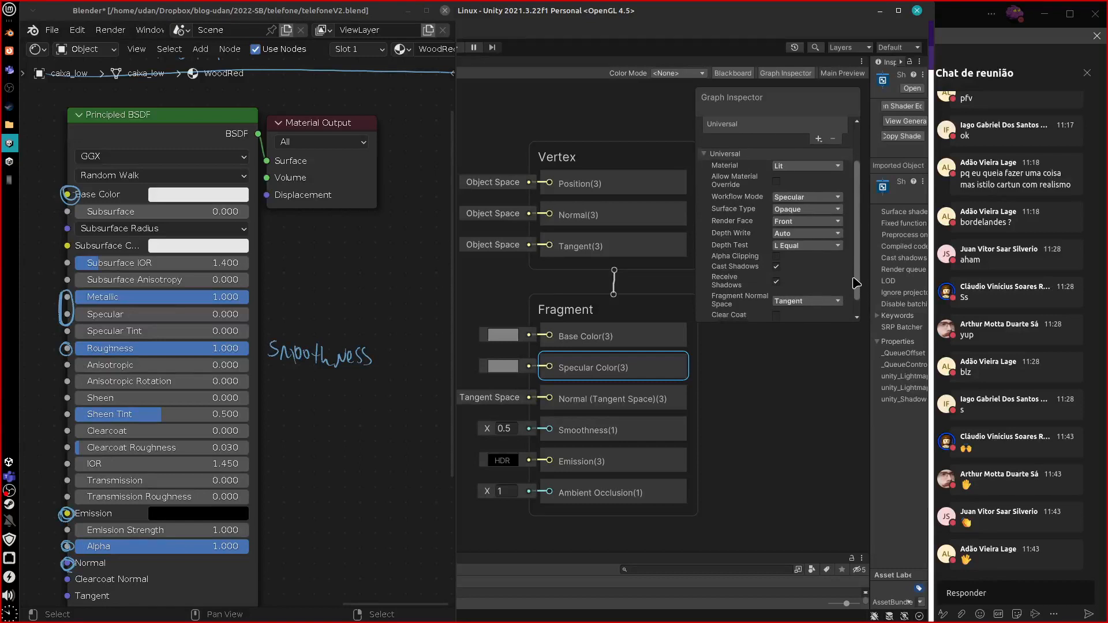
{"action": "left_click", "coordinate": [811, 191]}
{"action": "left_click", "coordinate": [811, 205]}
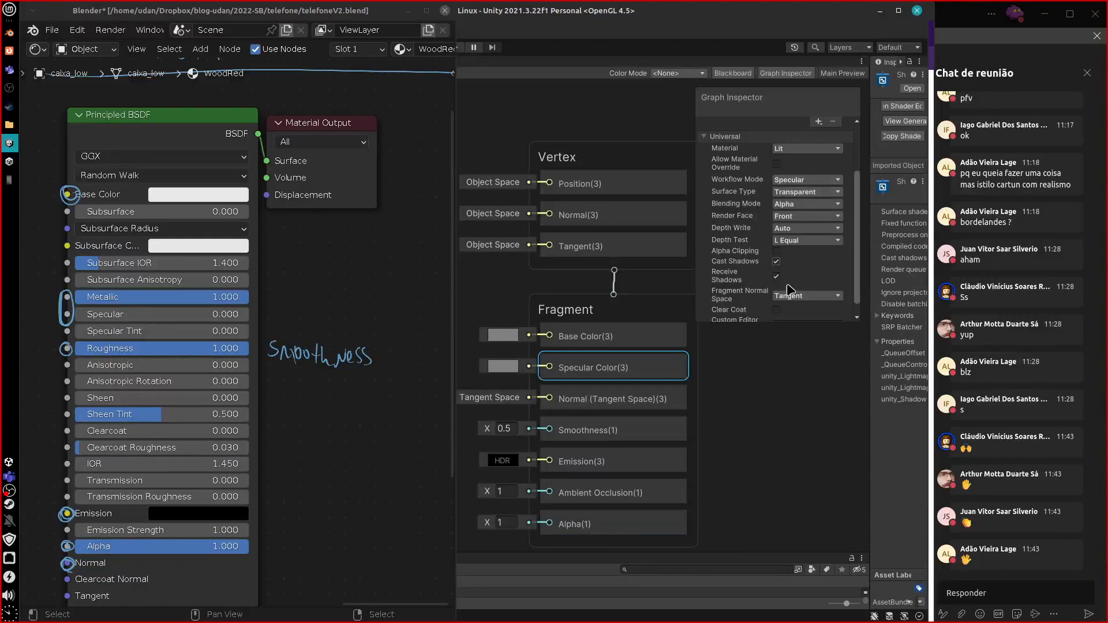
{"action": "left_click", "coordinate": [813, 218]}
{"action": "left_click", "coordinate": [816, 219]}
{"action": "mouse_move", "coordinate": [700, 433]}
{"action": "middle_mouse_down"}
{"action": "mouse_move", "coordinate": [710, 394]}
{"action": "mouse_move", "coordinate": [687, 420]}
{"action": "mouse_move", "coordinate": [714, 432]}
{"action": "middle_mouse_up"}
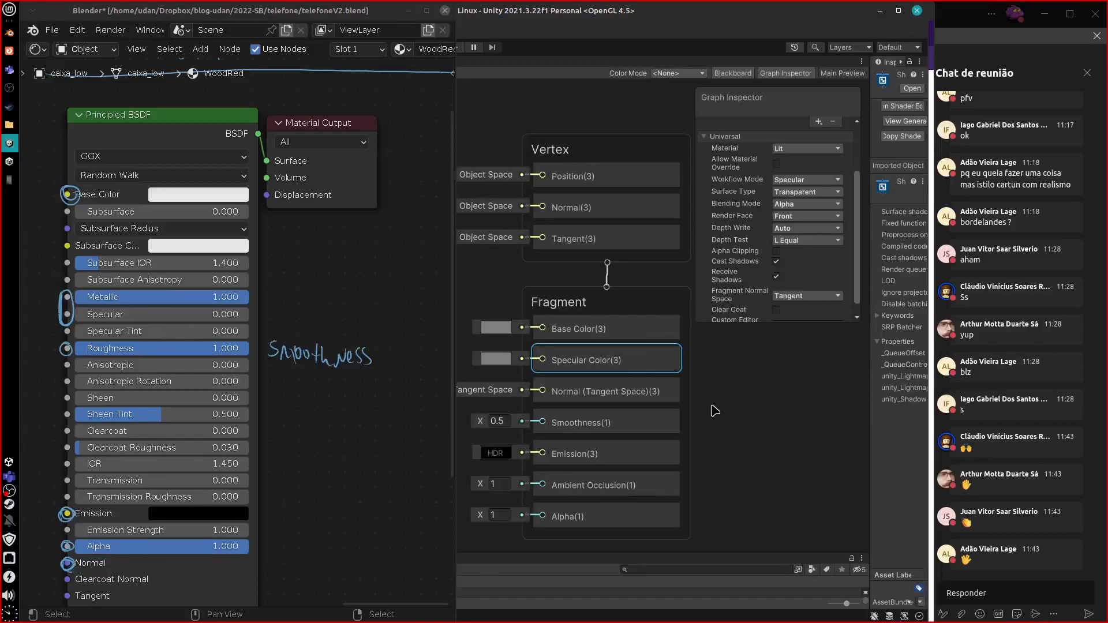
{"action": "mouse_move", "coordinate": [733, 415]}
{"action": "middle_mouse_down"}
{"action": "mouse_move", "coordinate": [781, 403]}
{"action": "mouse_move", "coordinate": [753, 413]}
{"action": "middle_mouse_up"}
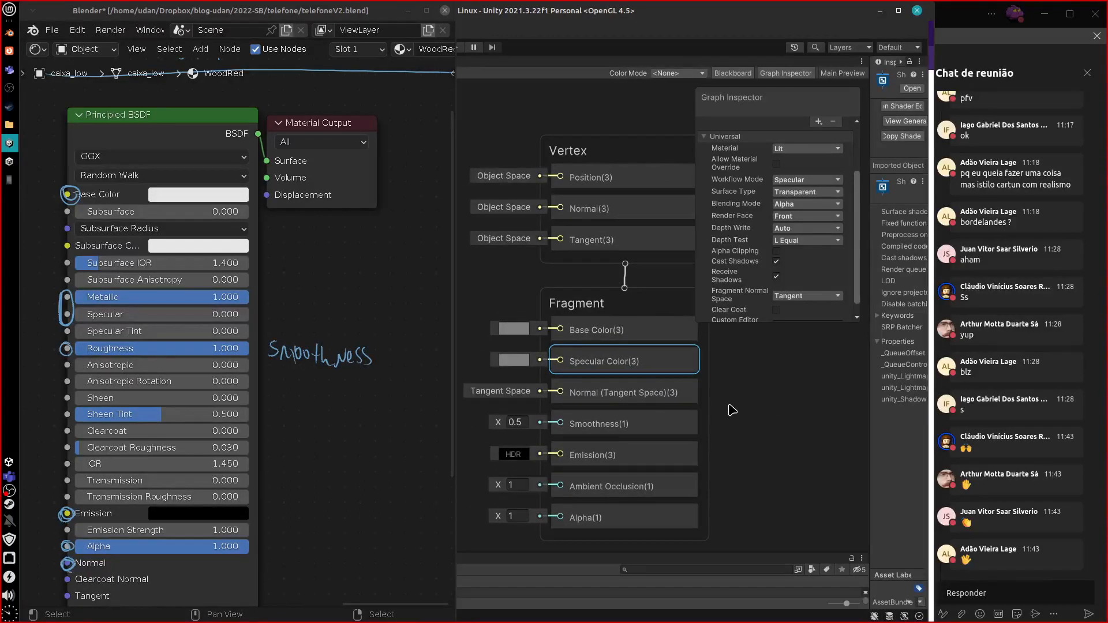
{"action": "middle_click_drag", "start_coordinate": [297, 481], "coordinate": [460, 482]}
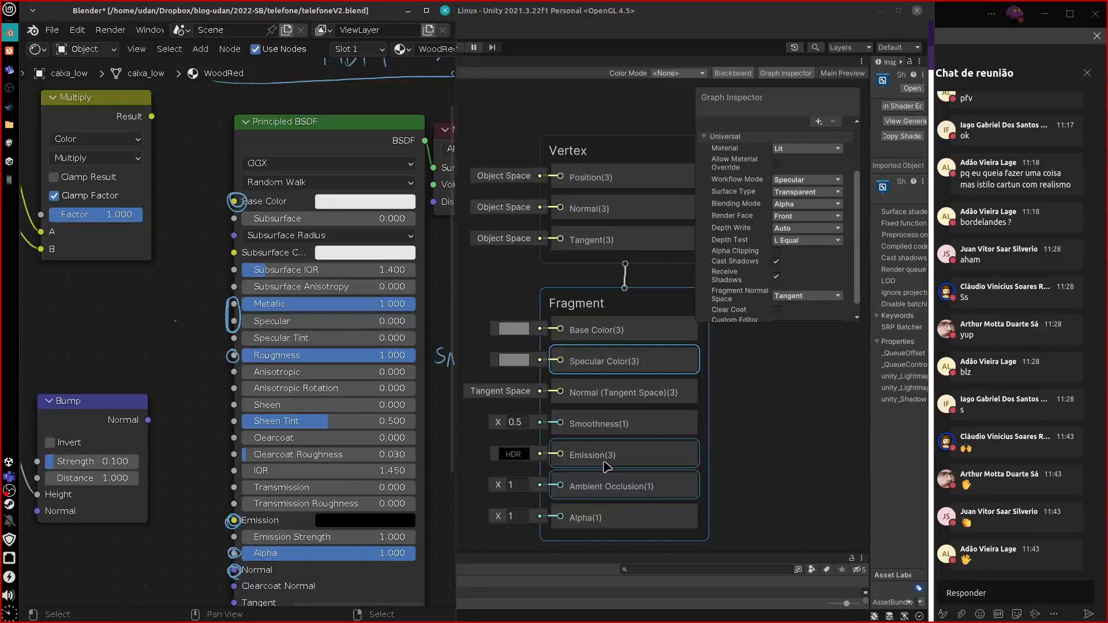
{"action": "middle_click_drag", "start_coordinate": [144, 299], "coordinate": [134, 311]}
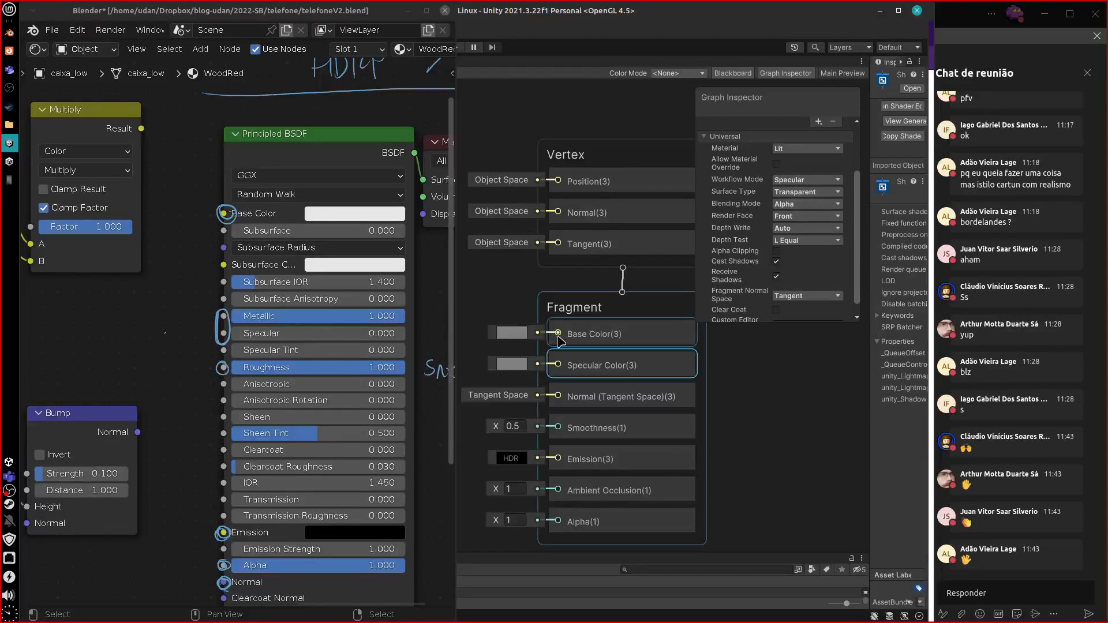
Create a Sample Texture 2D node from the Base Color input, connected through its RGBA output, and place it beside the Fragment stack
{"action": "middle_click_drag", "start_coordinate": [686, 384], "coordinate": [806, 399]}
{"action": "left_click_drag", "start_coordinate": [677, 348], "coordinate": [506, 288]}
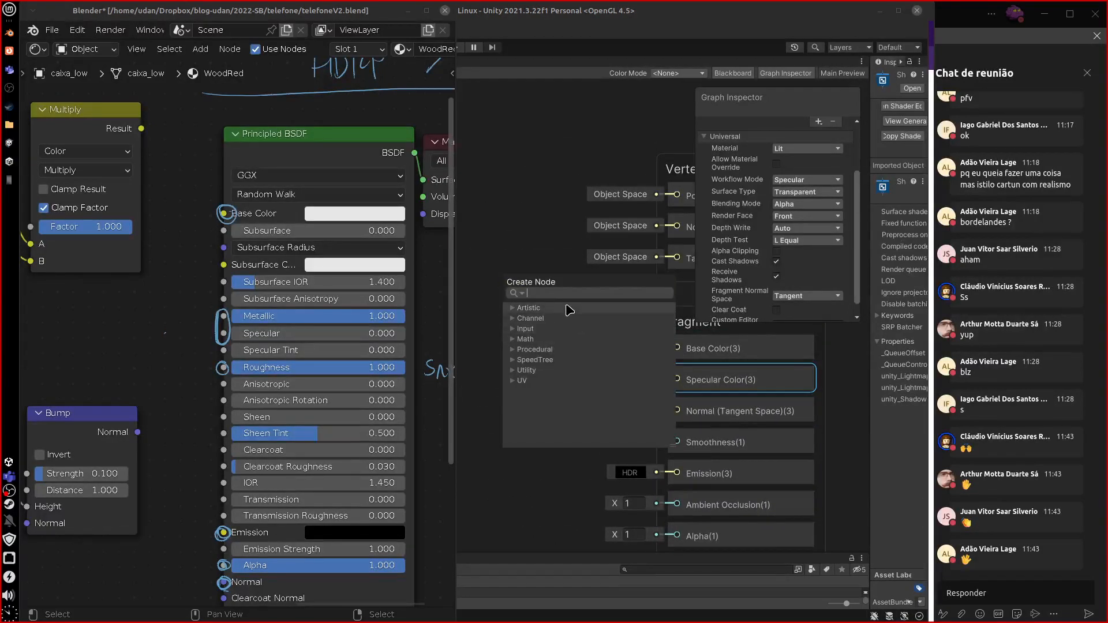
{"action": "type", "text": "te"}
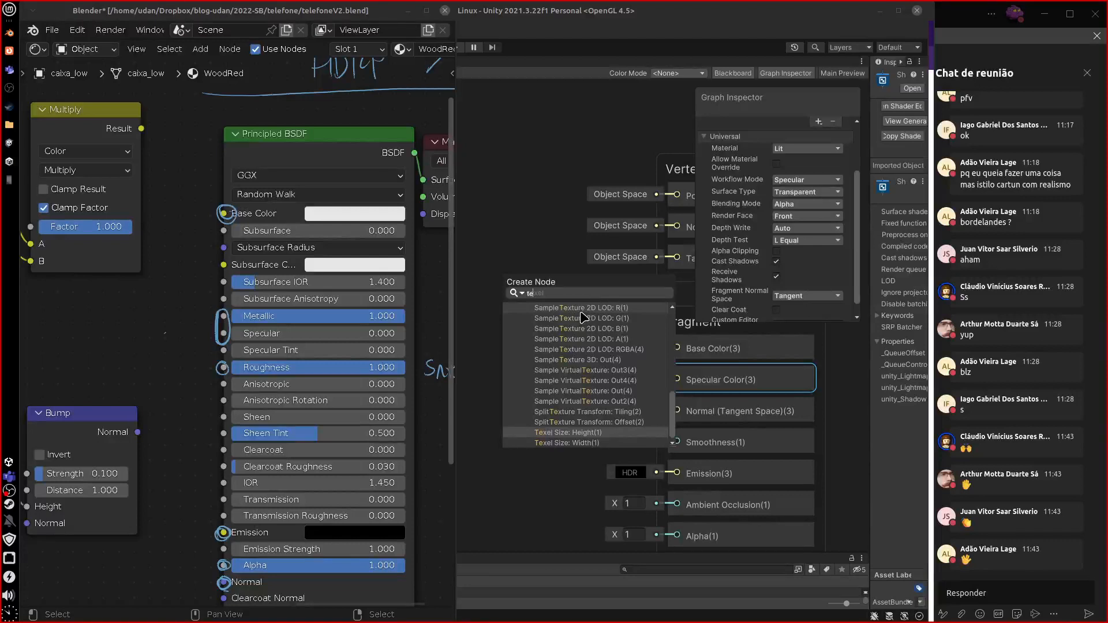
{"action": "type", "text": "xt"}
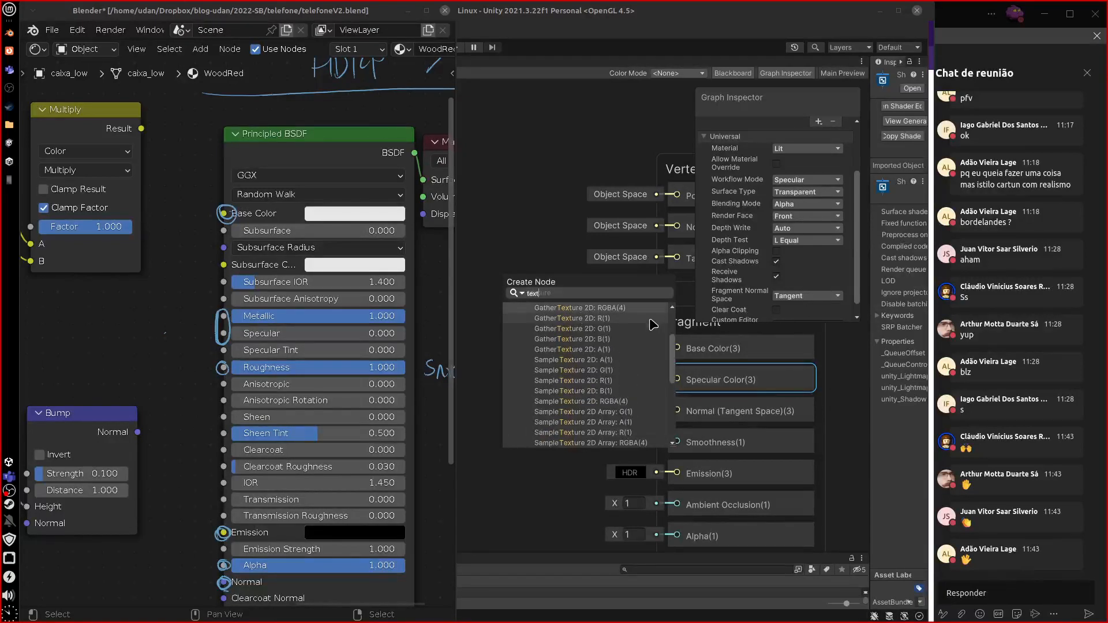
{"action": "left_click", "coordinate": [630, 401]}
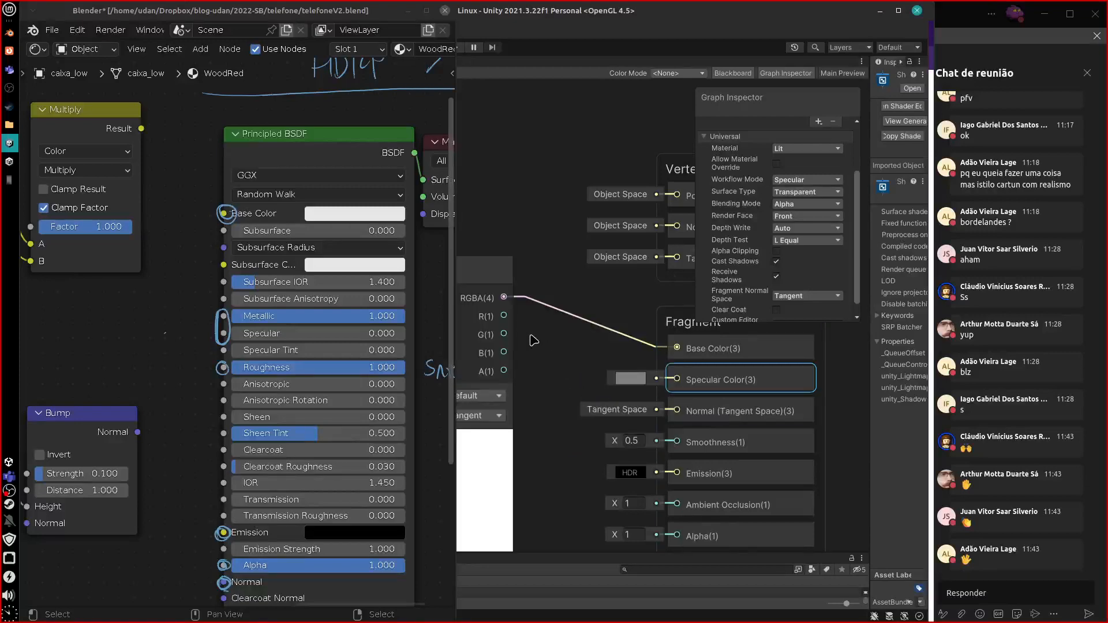
{"action": "middle_click_drag", "start_coordinate": [531, 337], "coordinate": [595, 365]}
{"action": "left_click_drag", "start_coordinate": [519, 302], "coordinate": [571, 277]}
{"action": "middle_click_drag", "start_coordinate": [648, 385], "coordinate": [610, 371]}
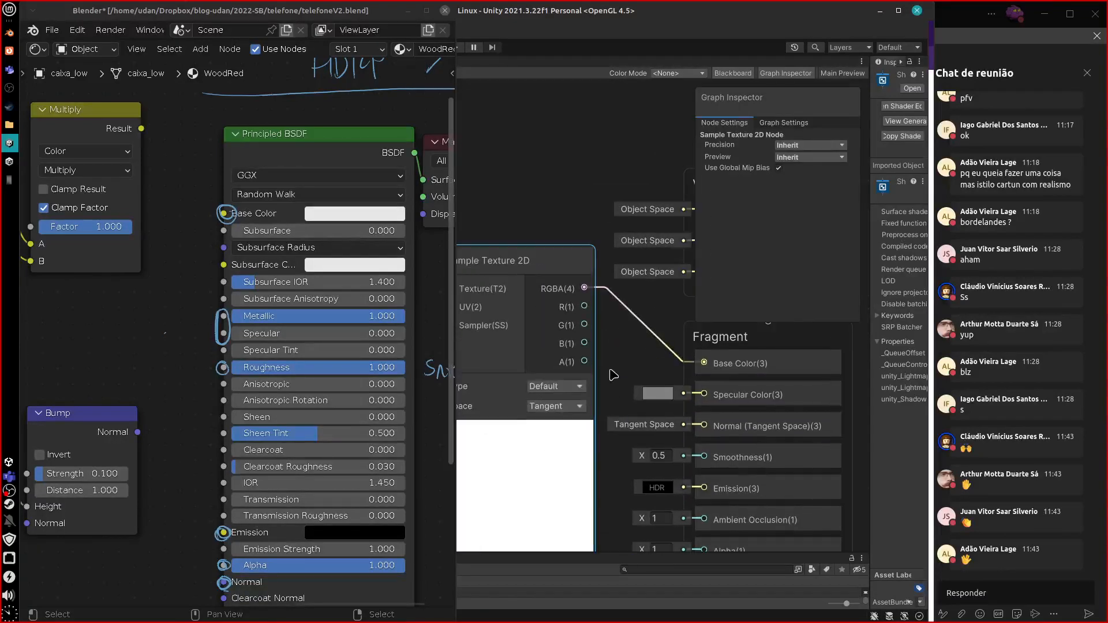
Minimize the Blender window, and in Unity move the Sample Texture 2D node farther from the stack with its unused ports and preview collapsed
{"action": "left_click", "coordinate": [408, 10]}
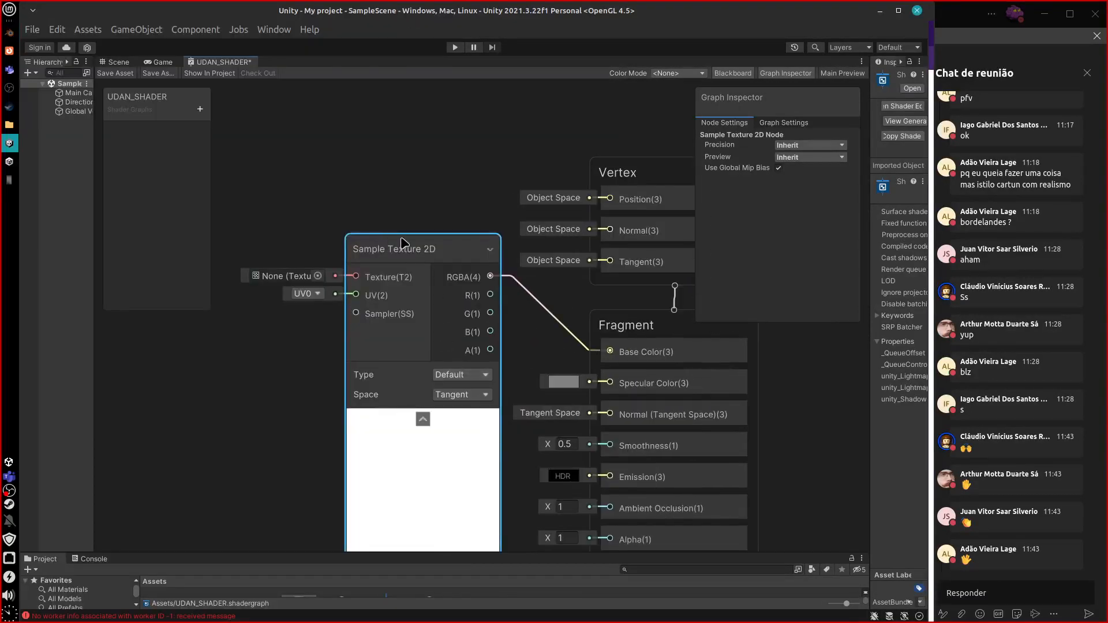
{"action": "left_click_drag", "start_coordinate": [421, 254], "coordinate": [332, 239]}
{"action": "middle_click_drag", "start_coordinate": [468, 462], "coordinate": [514, 485]}
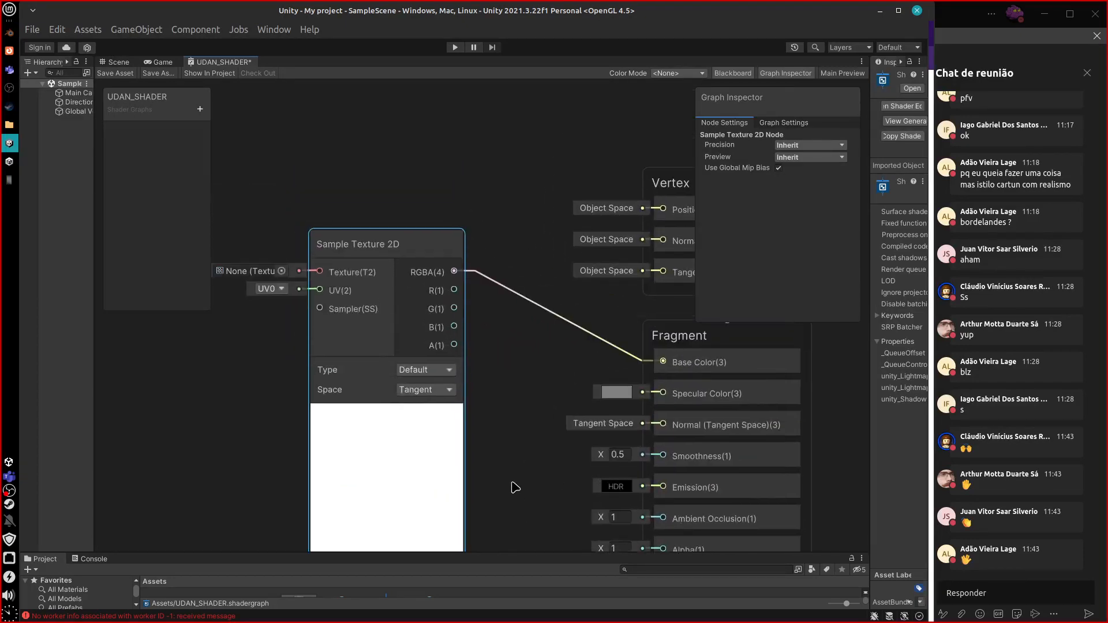
{"action": "left_click", "coordinate": [453, 245]}
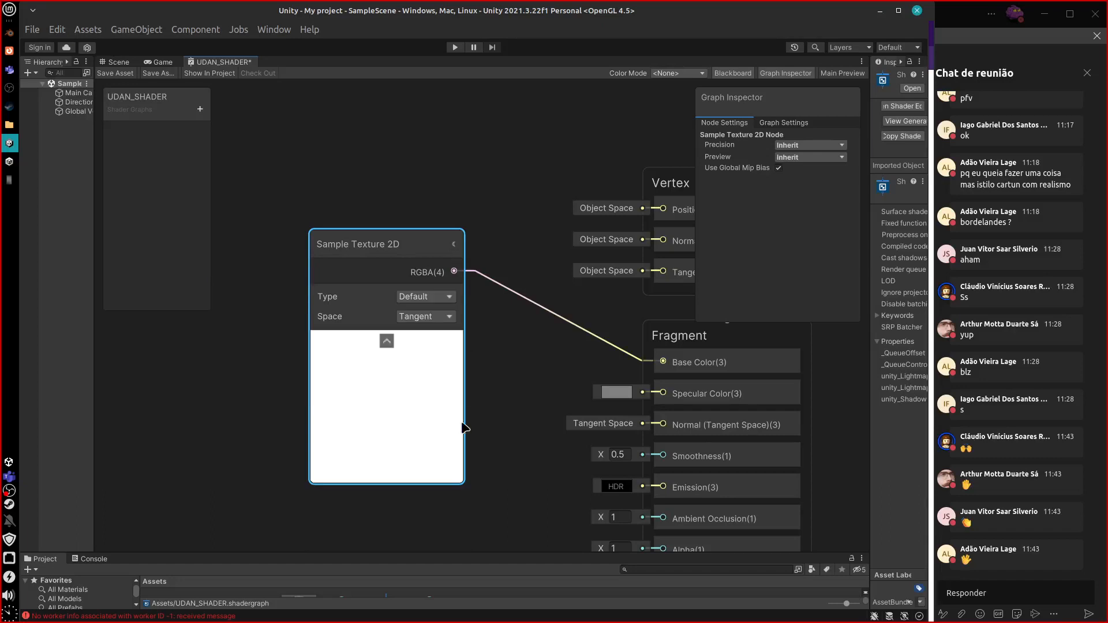
{"action": "left_click", "coordinate": [386, 341]}
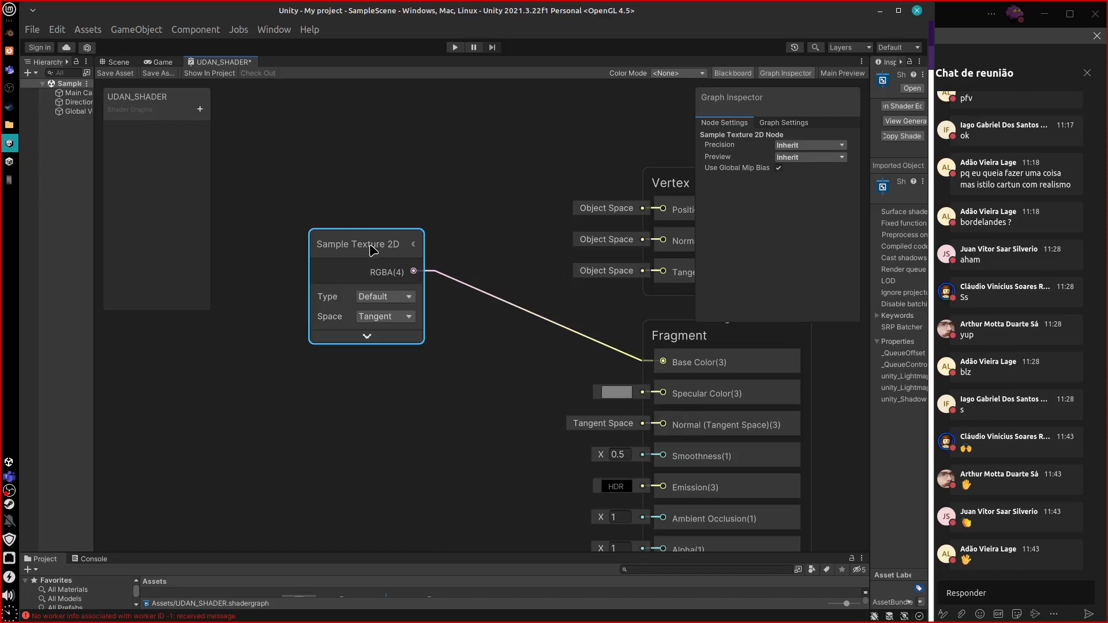
Duplicate the Sample Texture 2D node and place the copy below the original
{"action": "key", "text": "ctrl+d"}
{"action": "left_click_drag", "start_coordinate": [420, 265], "coordinate": [357, 388]}
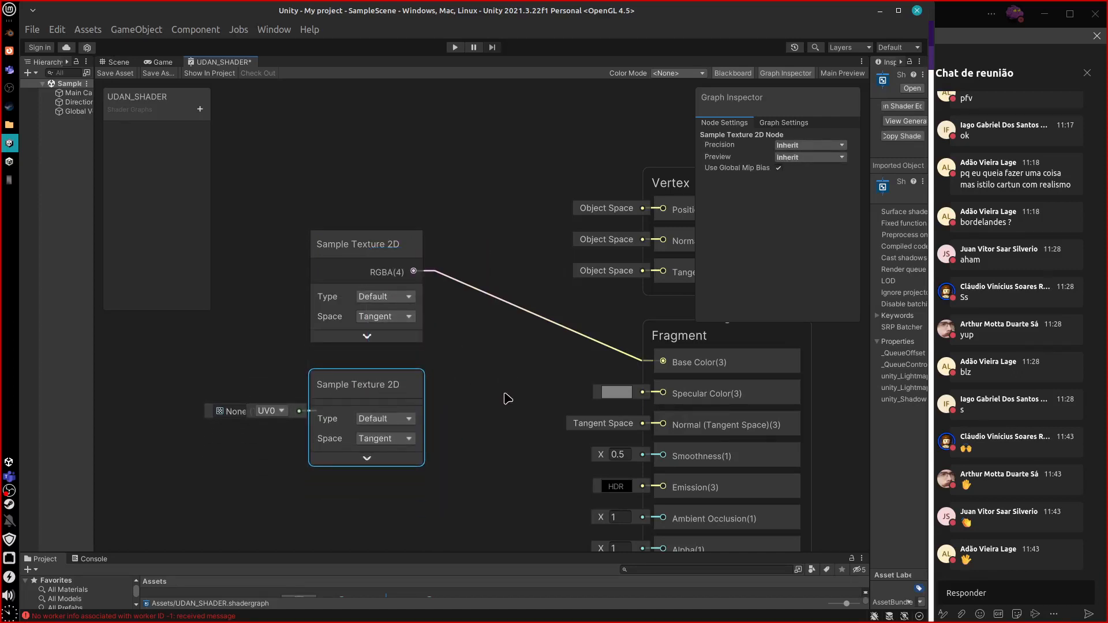
Add a Blend node and connect the first Sample Texture 2D node's RGBA output to its Base input
{"action": "key", "text": "space"}
{"action": "type", "text": "m"}
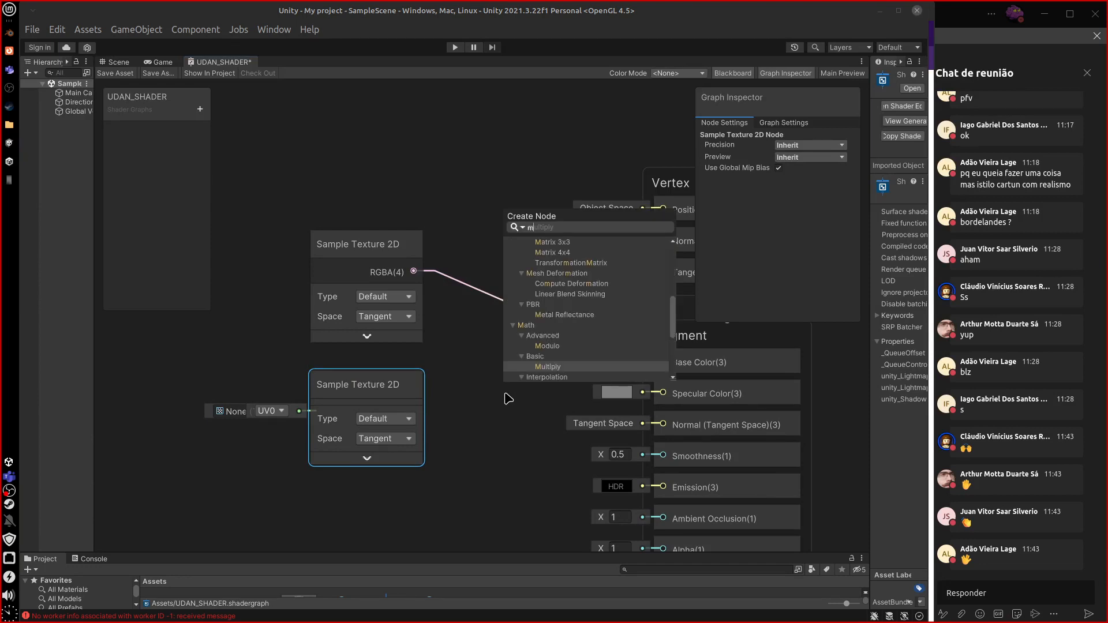
{"action": "key", "text": "BackSpace"}
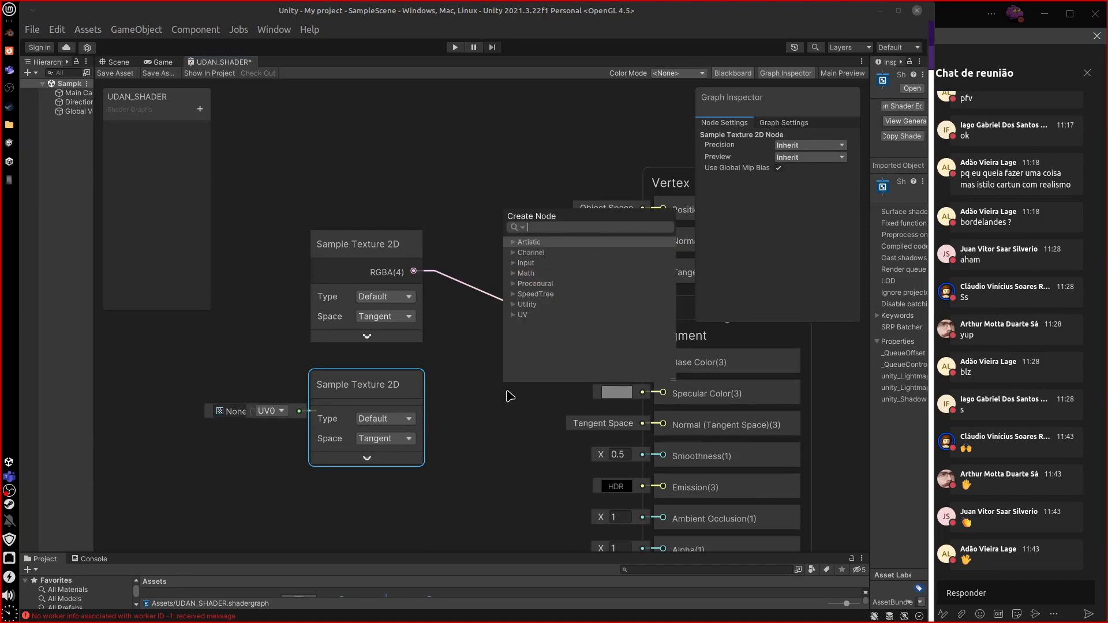
{"action": "type", "text": "ble"}
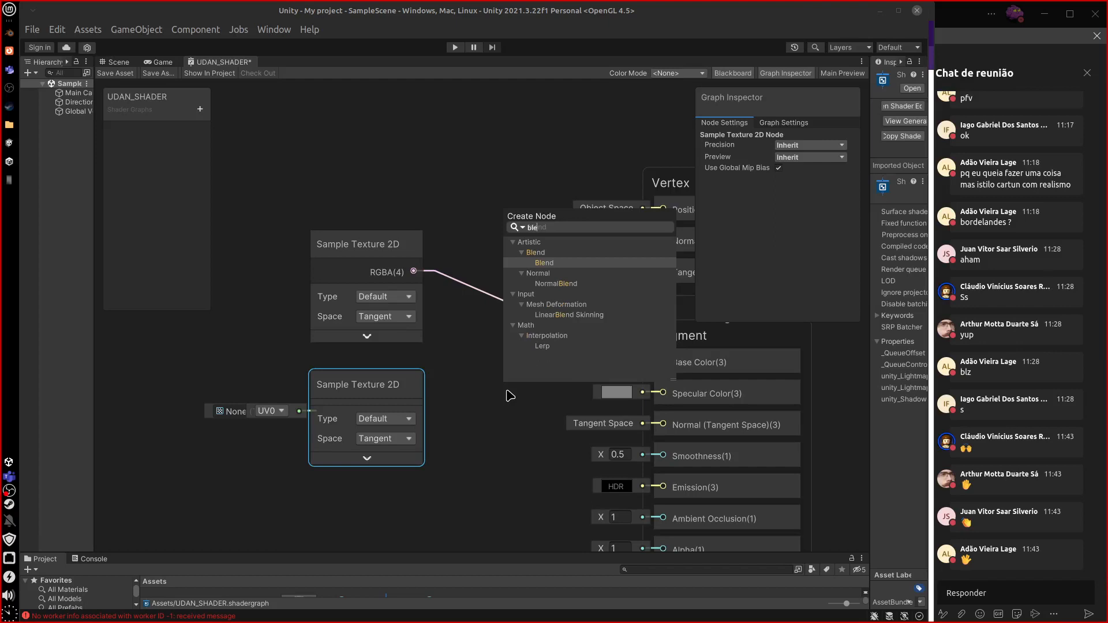
{"action": "left_click", "coordinate": [560, 265]}
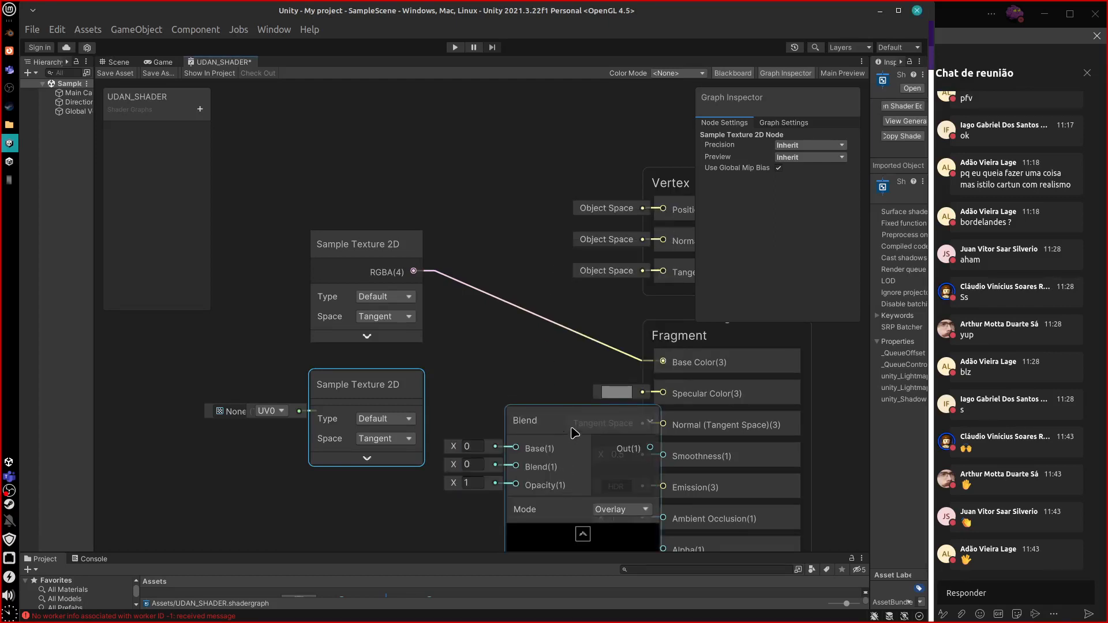
{"action": "left_click_drag", "start_coordinate": [462, 321], "coordinate": [515, 448]}
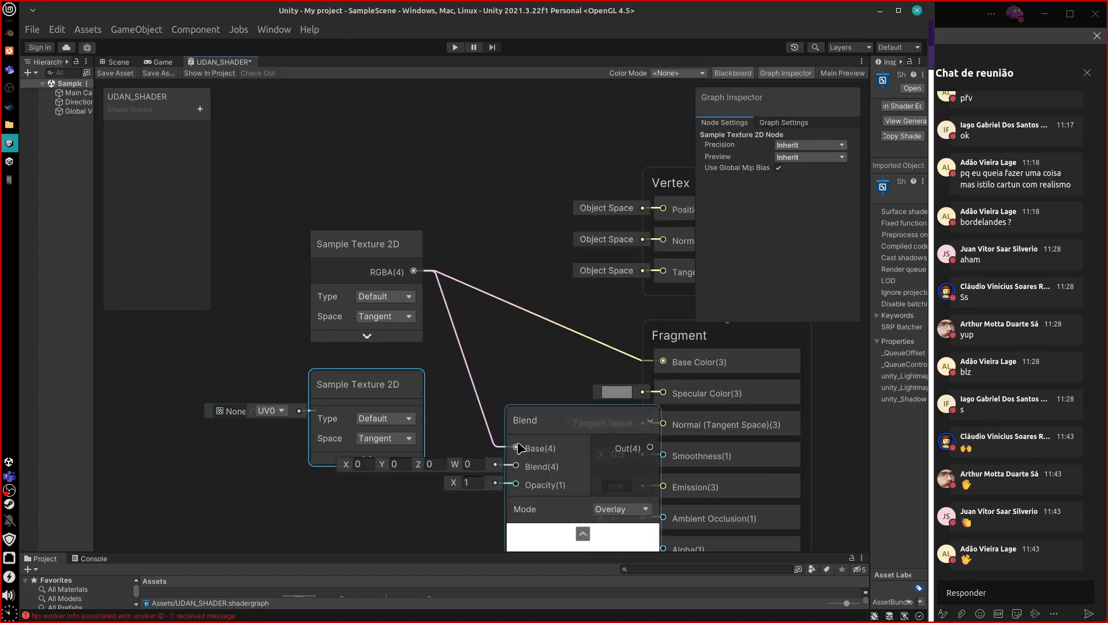
Replace the duplicated texture node with a new Sample Texture 2D node and connect its RGBA output to the Blend node's Blend input
{"action": "left_click_drag", "start_coordinate": [414, 394], "coordinate": [385, 386]}
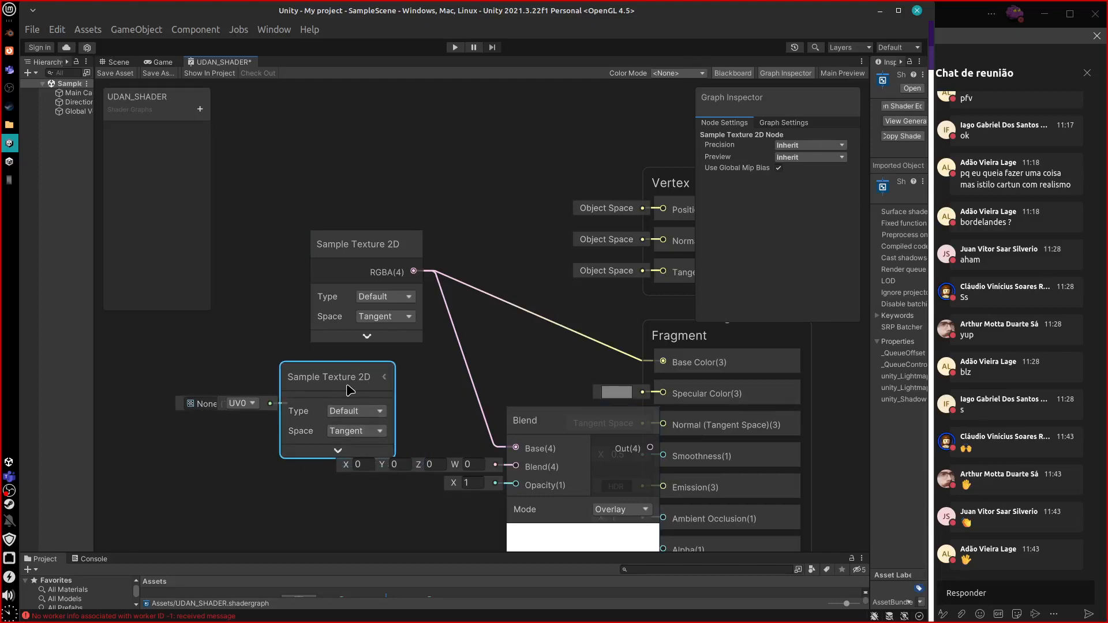
{"action": "key", "text": "Delete"}
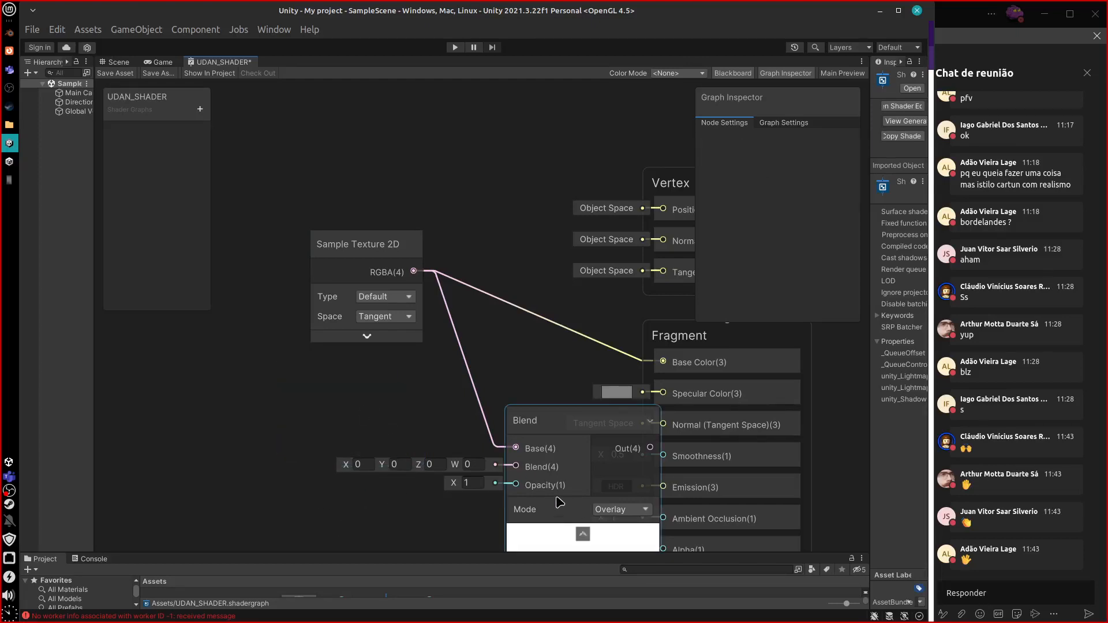
{"action": "key", "text": "space"}
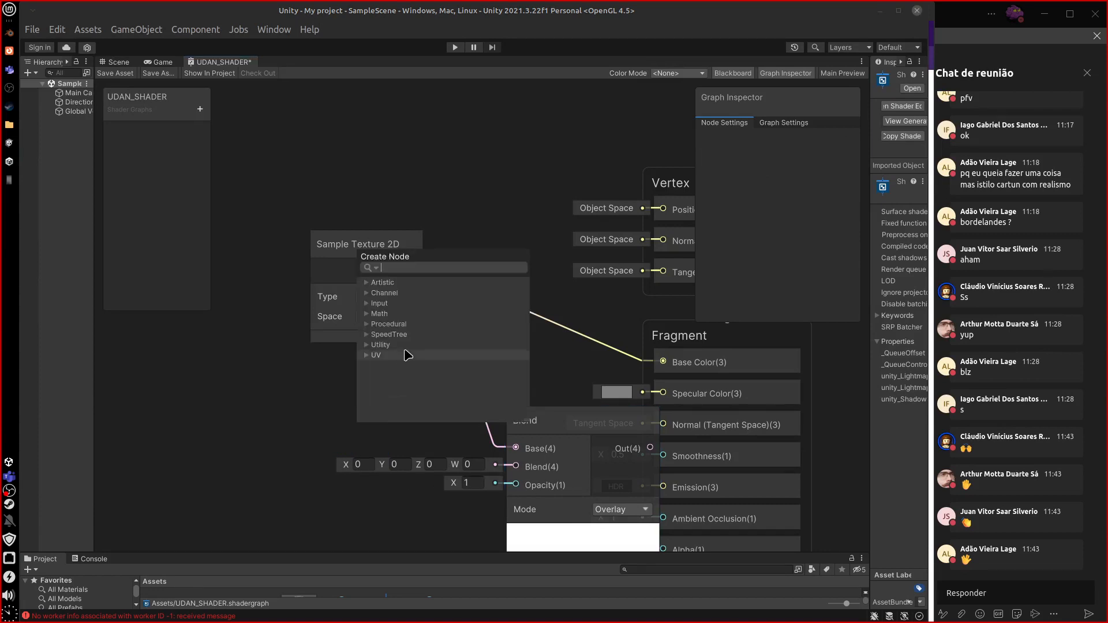
{"action": "type", "text": "sam"}
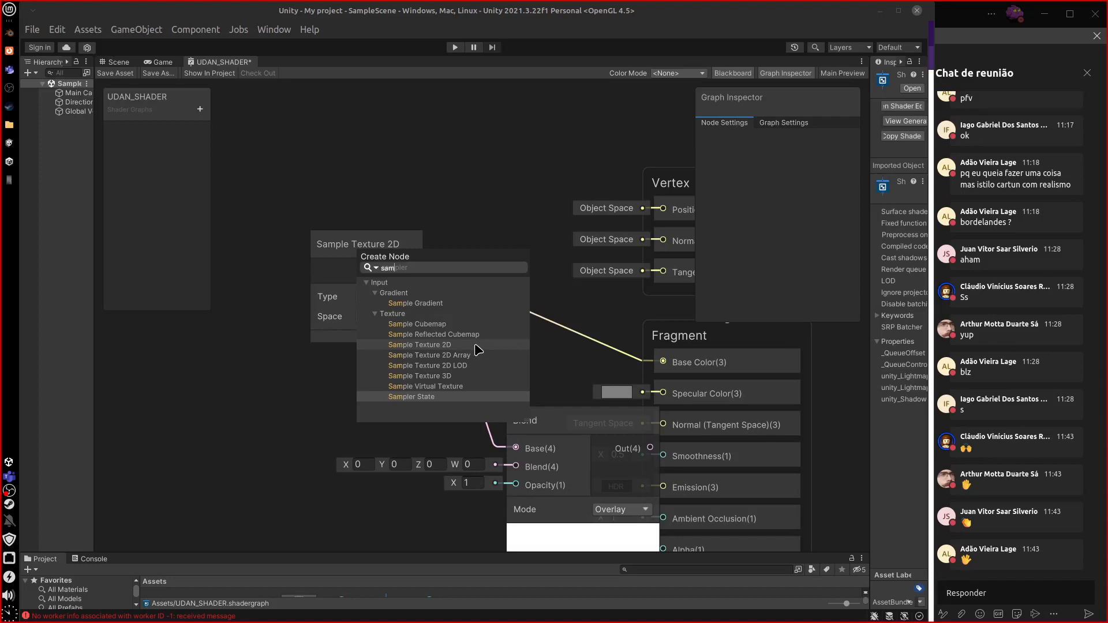
{"action": "left_click", "coordinate": [476, 345]}
{"action": "left_click_drag", "start_coordinate": [439, 464], "coordinate": [301, 412]}
{"action": "left_click_drag", "start_coordinate": [370, 439], "coordinate": [518, 456]}
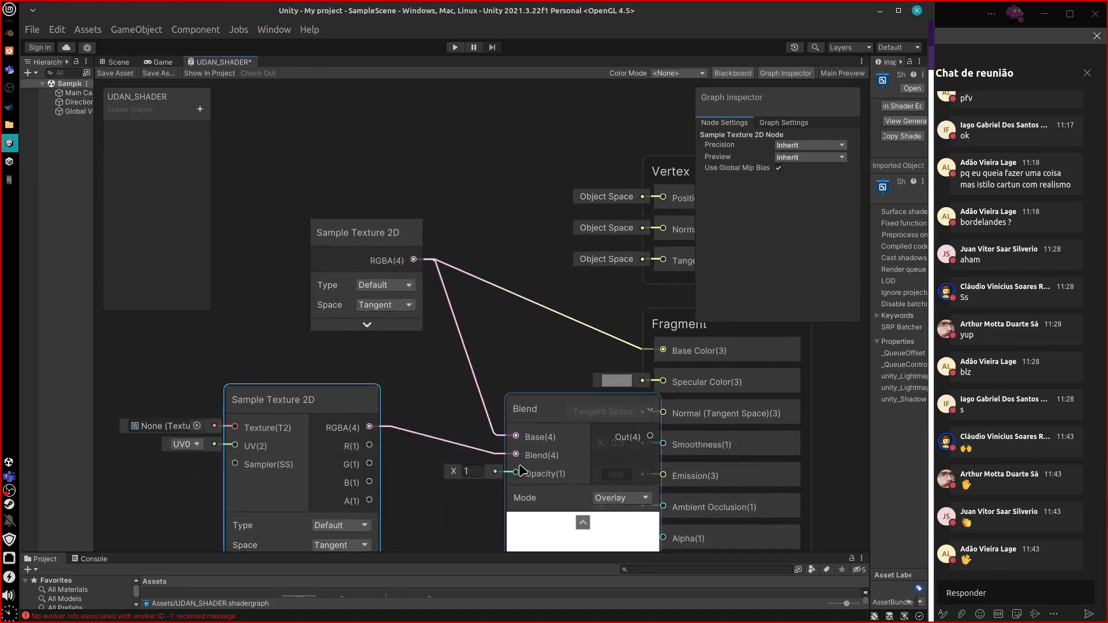
Move the Blend node closer to the two texture nodes and check the blending options available for its Mode
{"action": "left_click_drag", "start_coordinate": [603, 411], "coordinate": [538, 347]}
{"action": "left_click", "coordinate": [581, 438]}
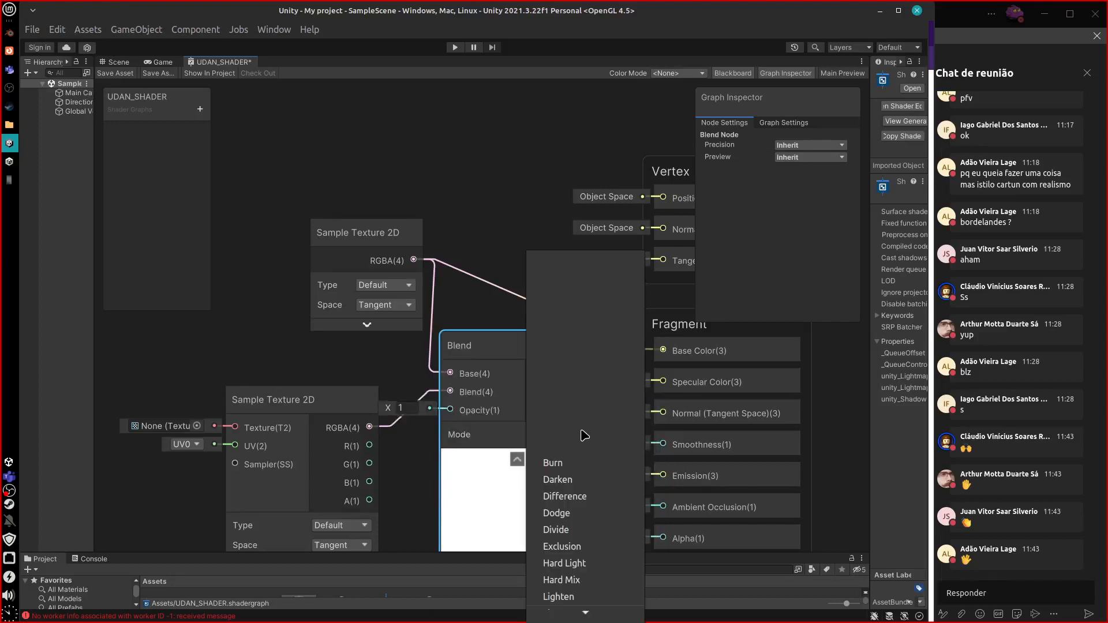
{"action": "mouse_move", "coordinate": [589, 614]}
{"action": "scroll", "coordinate": [593, 619], "scroll_direction": "down", "scroll_amount": 3}
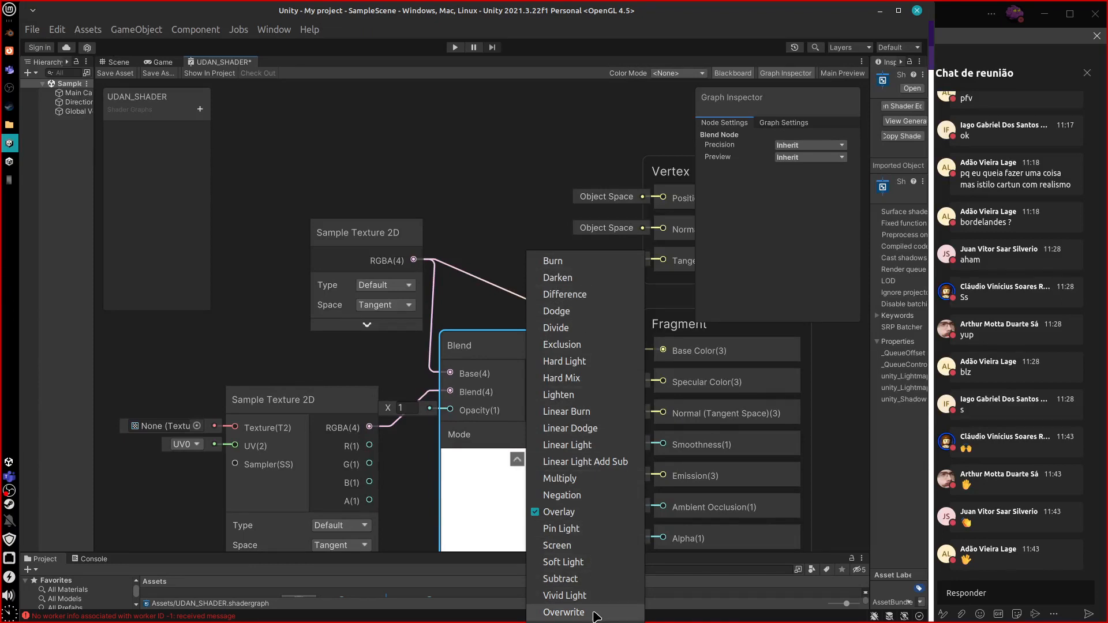
{"action": "left_click", "coordinate": [406, 492]}
{"action": "left_click", "coordinate": [326, 411]}
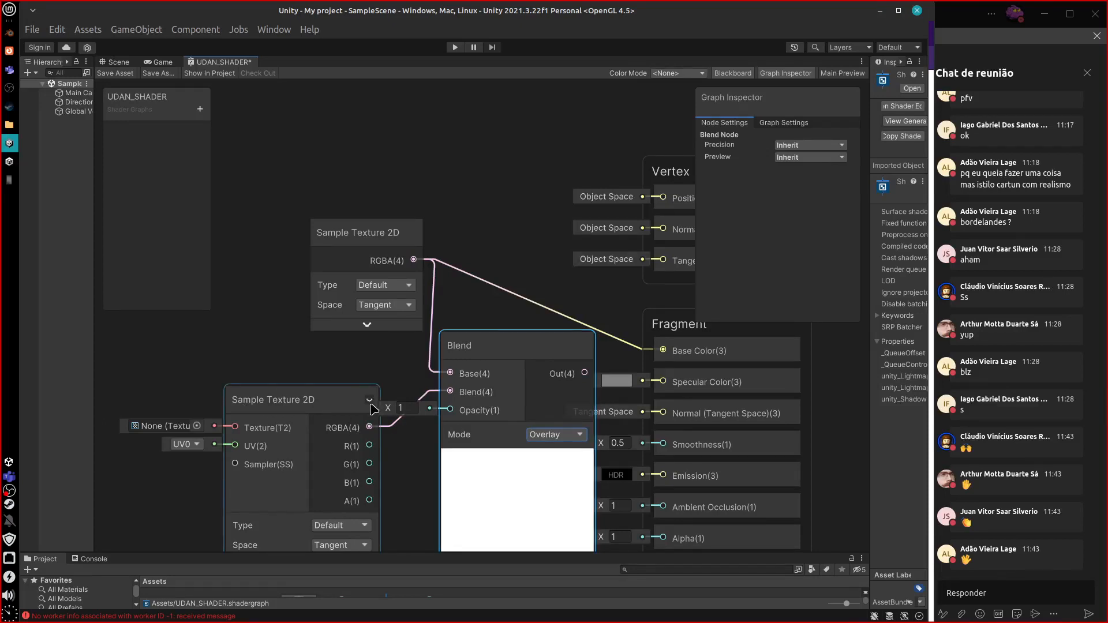
{"action": "middle_click_drag", "start_coordinate": [323, 405], "coordinate": [347, 346]}
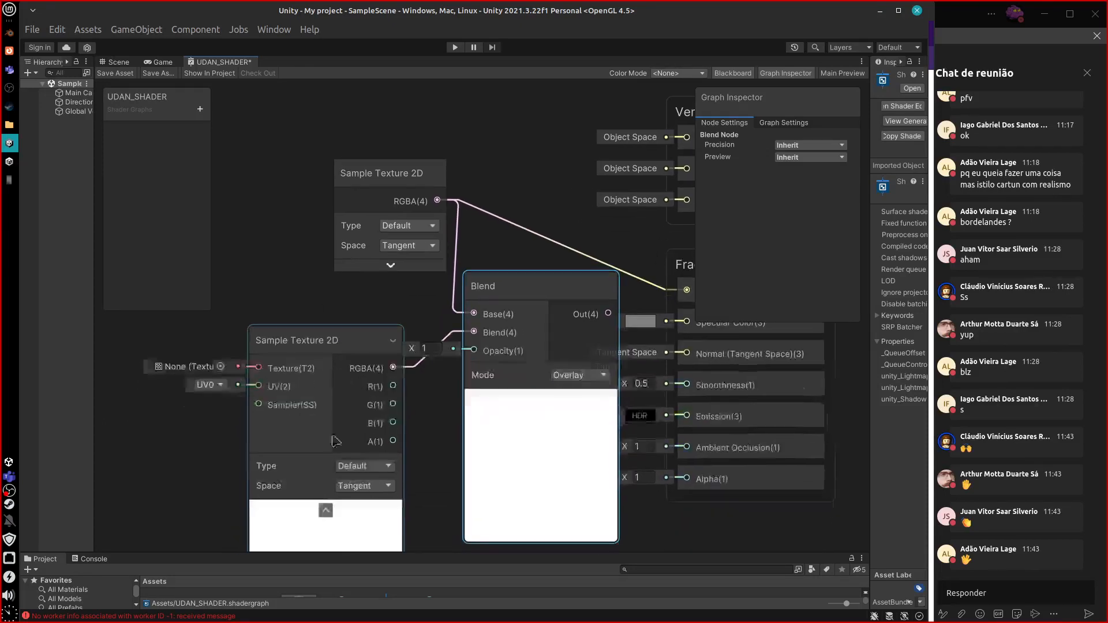
Collapse the second Sample Texture 2D node's preview and unused ports, and stack both texture nodes beside the Blend node
{"action": "left_click", "coordinate": [325, 510]}
{"action": "left_click", "coordinate": [393, 341]}
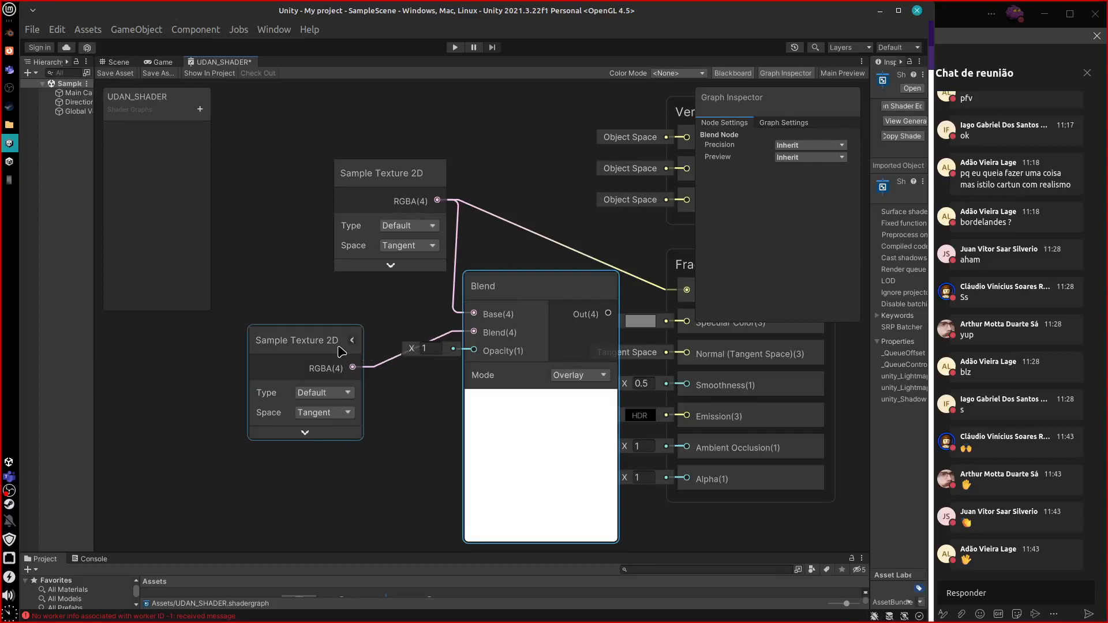
{"action": "left_click_drag", "start_coordinate": [340, 351], "coordinate": [373, 364]}
{"action": "left_click_drag", "start_coordinate": [366, 197], "coordinate": [313, 251]}
{"action": "mouse_move", "coordinate": [334, 363]}
{"action": "left_mouse_down"}
{"action": "mouse_move", "coordinate": [350, 365]}
{"action": "mouse_move", "coordinate": [328, 371]}
{"action": "left_mouse_up"}
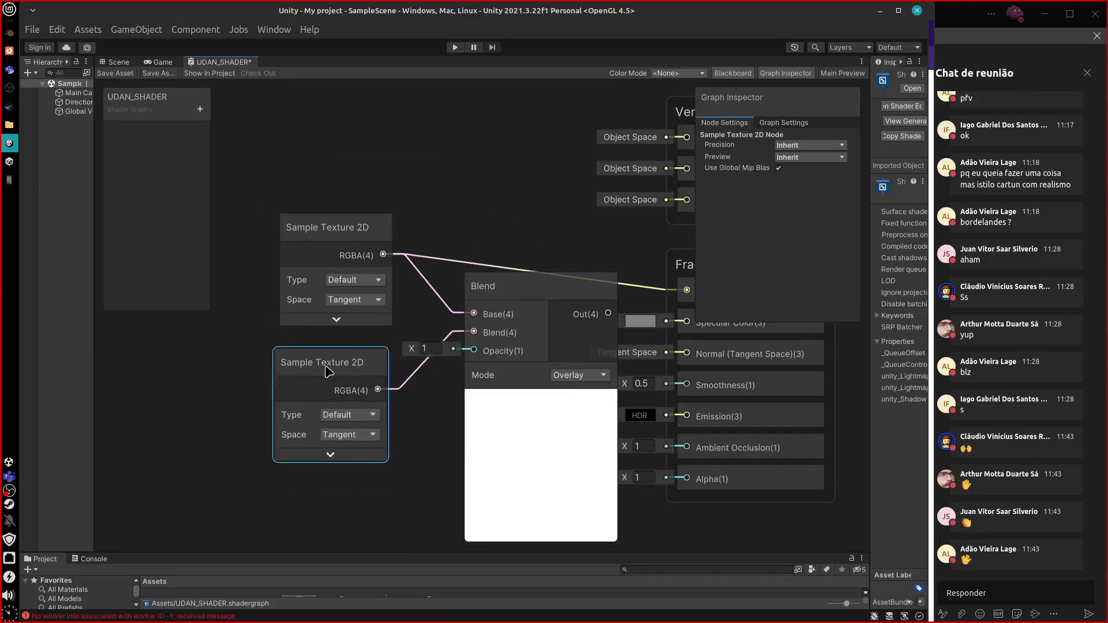
Connect the Blend node's Out to the Fragment Base Color input and move Blend closer to the texture nodes
{"action": "left_click", "coordinate": [566, 289]}
{"action": "key", "text": "a"}
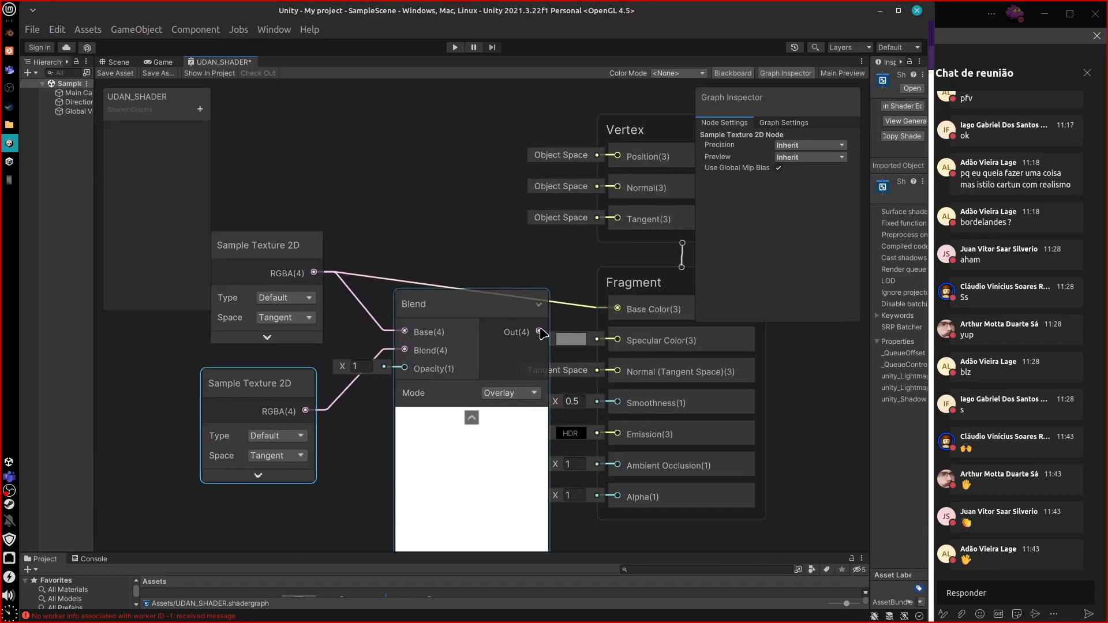
{"action": "left_click_drag", "start_coordinate": [542, 334], "coordinate": [617, 309]}
{"action": "mouse_move", "coordinate": [493, 313]}
{"action": "left_mouse_down"}
{"action": "mouse_move", "coordinate": [460, 292]}
{"action": "mouse_move", "coordinate": [471, 315]}
{"action": "left_mouse_up"}
{"action": "mouse_move", "coordinate": [268, 388]}
{"action": "left_mouse_down"}
{"action": "mouse_move", "coordinate": [292, 395]}
{"action": "mouse_move", "coordinate": [270, 392]}
{"action": "left_mouse_up"}
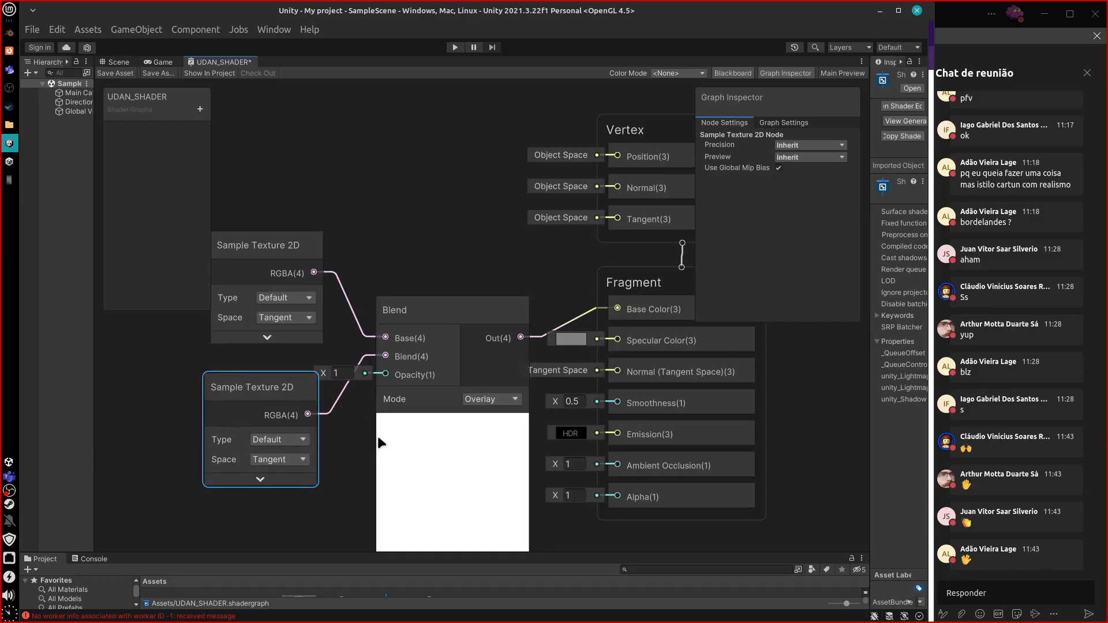
{"action": "middle_click_drag", "start_coordinate": [565, 493], "coordinate": [589, 469]}
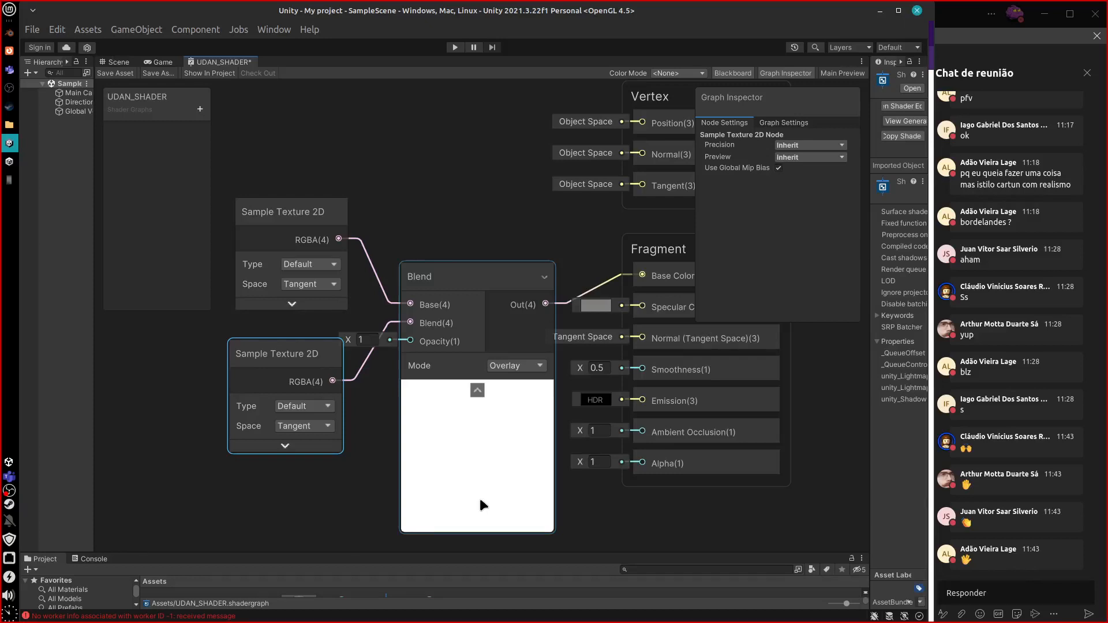
Expand the first Sample Texture 2D node to examine its inputs, outputs and preview, and collapse it again
{"action": "left_click", "coordinate": [292, 303]}
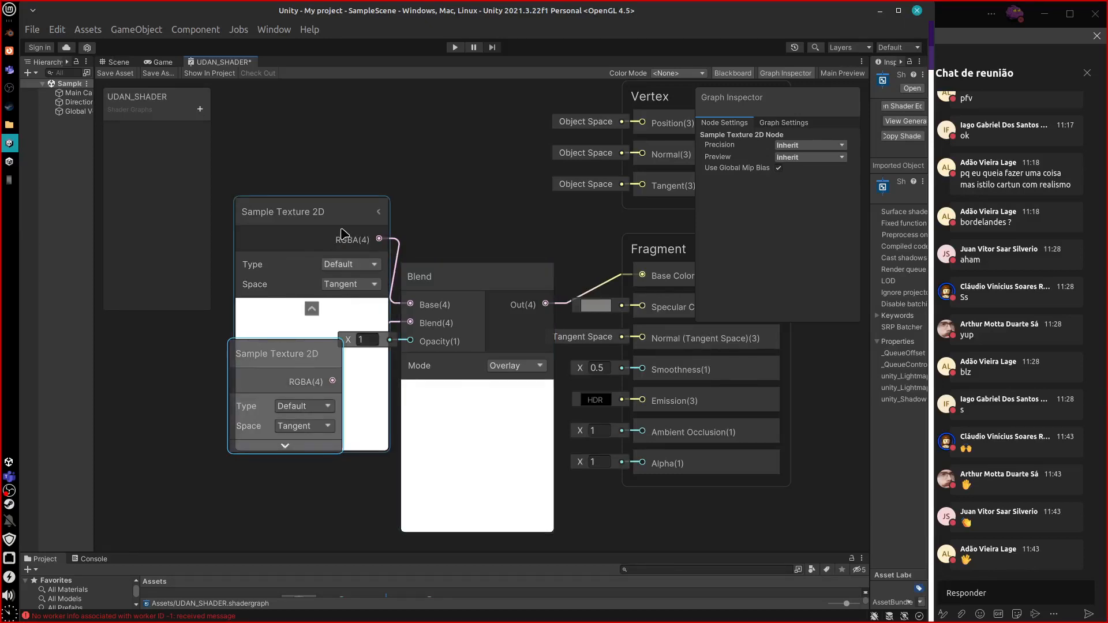
{"action": "left_click", "coordinate": [379, 211]}
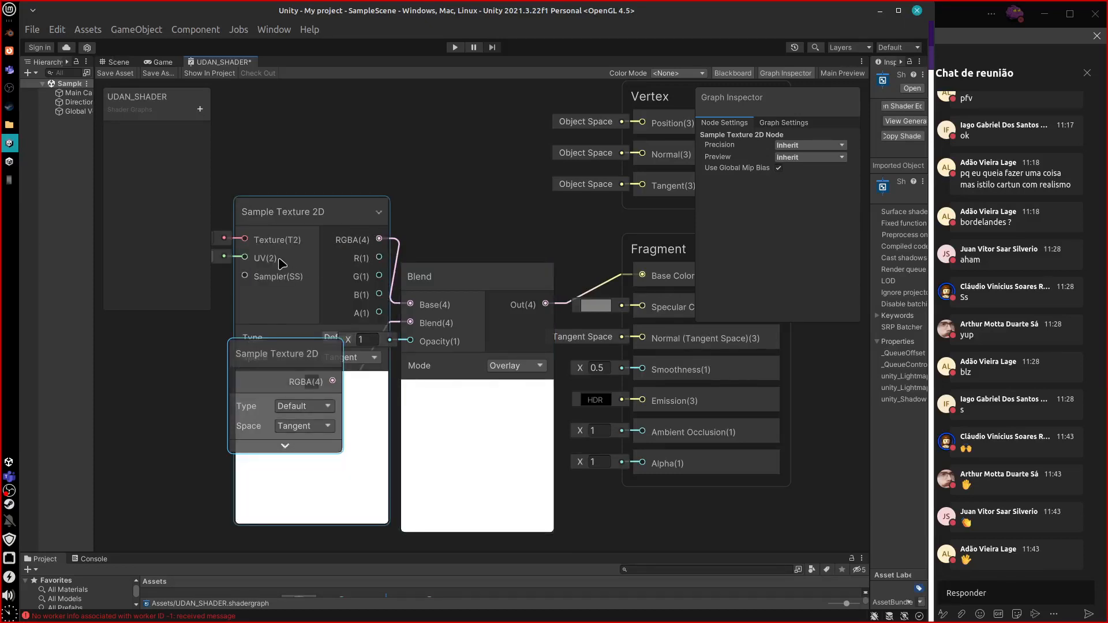
{"action": "middle_click_drag", "start_coordinate": [262, 256], "coordinate": [430, 255]}
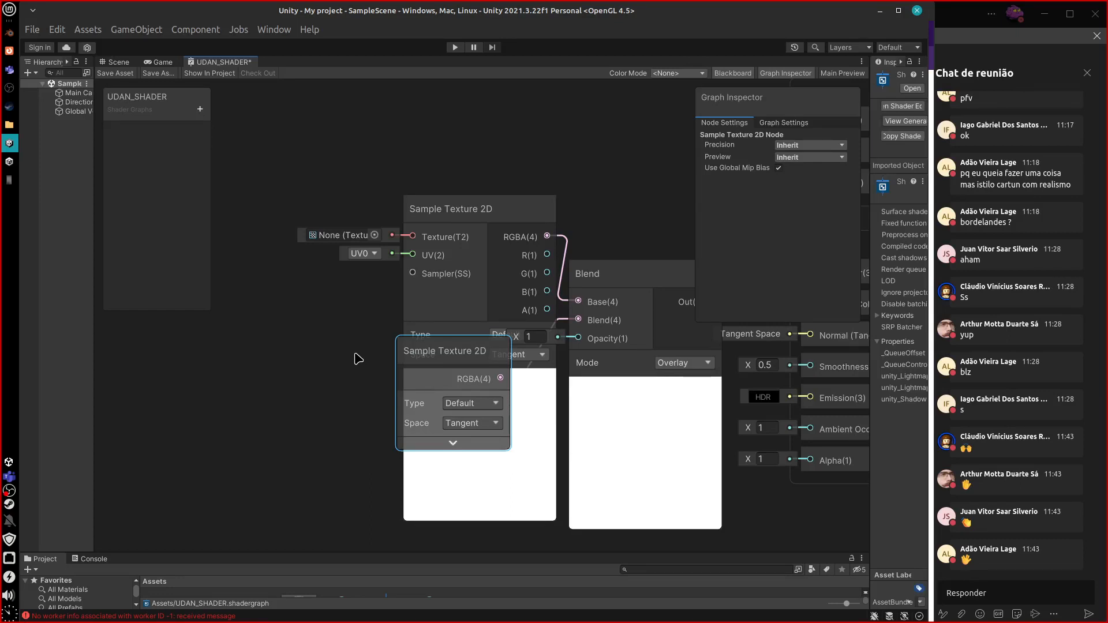
{"action": "left_click", "coordinate": [547, 209]}
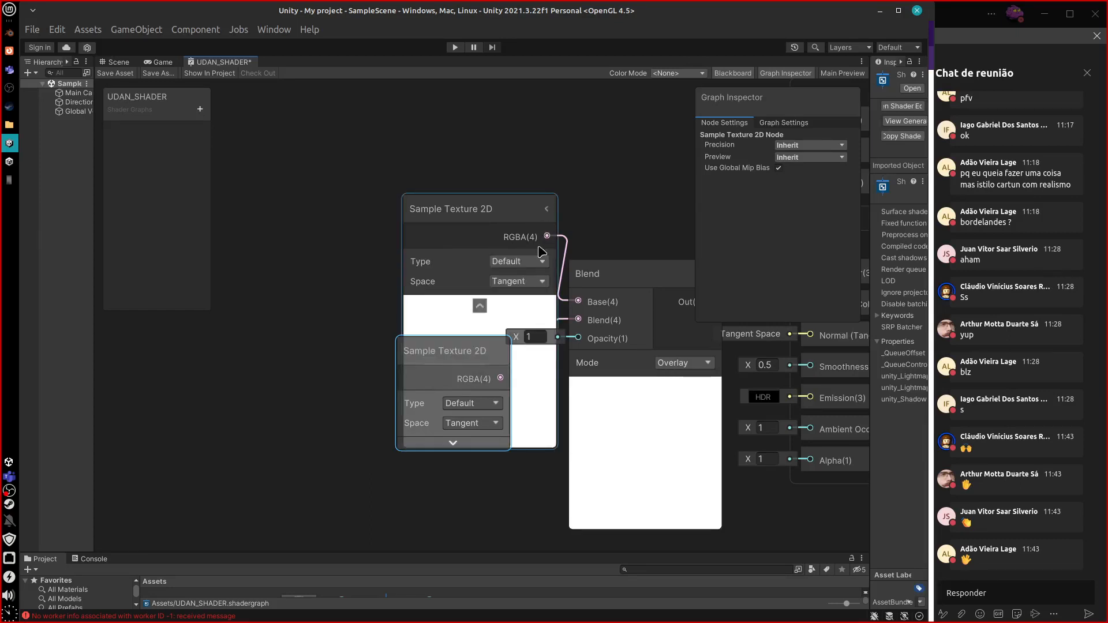
{"action": "left_click", "coordinate": [479, 307]}
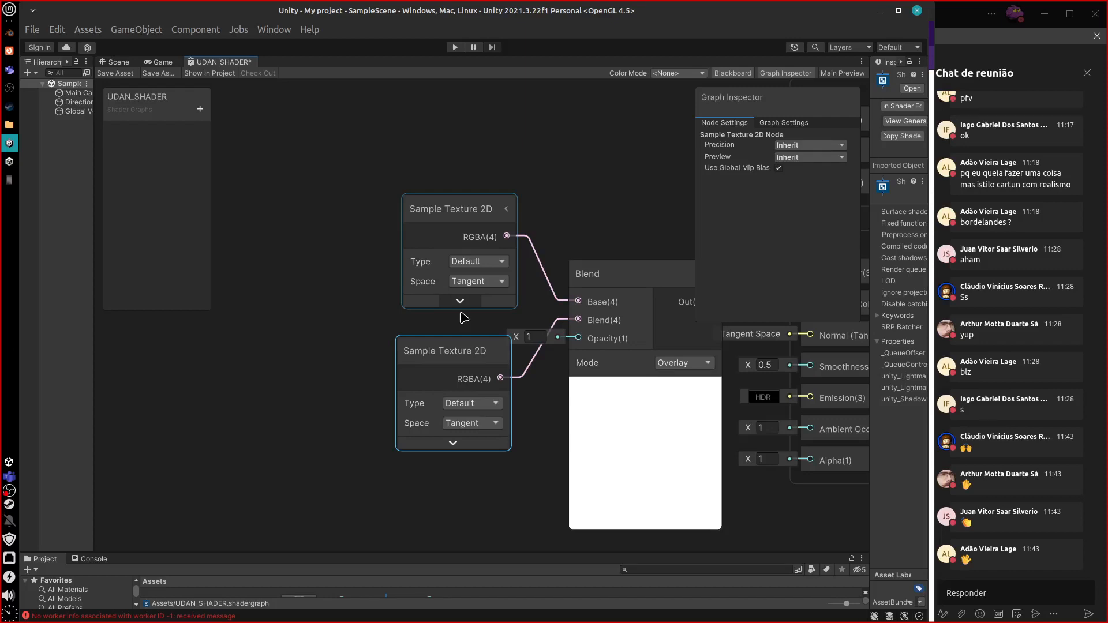
Align the two Sample Texture 2D nodes vertically, collapse the Blend node's preview and center Blend between the textures and Fragment
{"action": "left_click_drag", "start_coordinate": [459, 354], "coordinate": [443, 374]}
{"action": "left_click_drag", "start_coordinate": [484, 207], "coordinate": [451, 226]}
{"action": "middle_click_drag", "start_coordinate": [497, 469], "coordinate": [329, 472]}
{"action": "left_click_drag", "start_coordinate": [487, 279], "coordinate": [472, 269]}
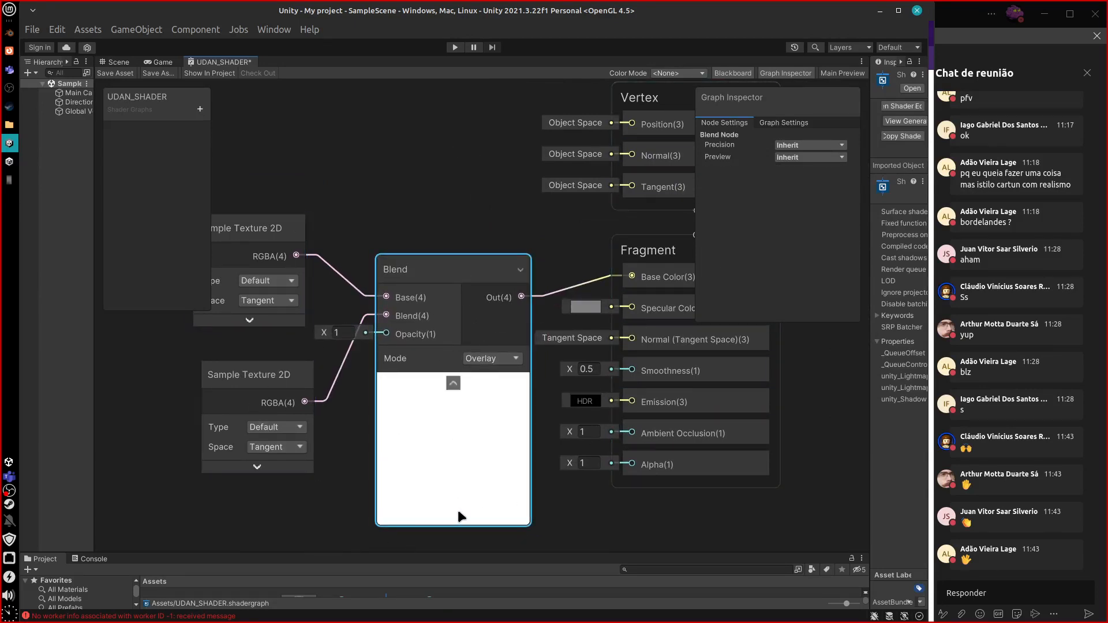
{"action": "middle_click_drag", "start_coordinate": [669, 518], "coordinate": [698, 515]}
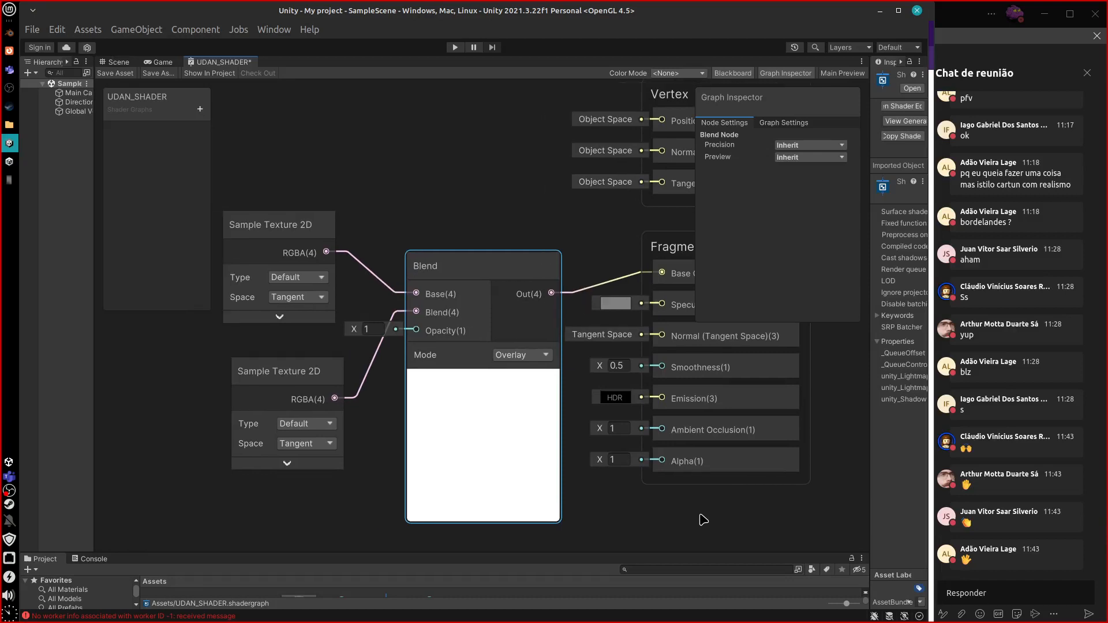
{"action": "left_click_drag", "start_coordinate": [313, 362], "coordinate": [304, 357]}
{"action": "left_click", "coordinate": [277, 233]}
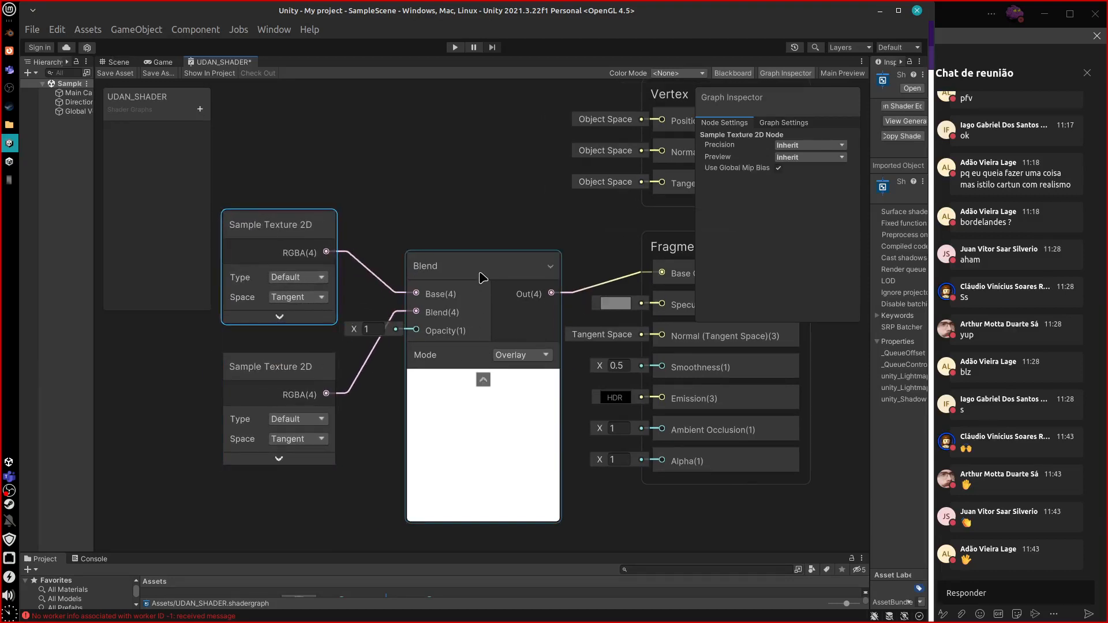
{"action": "left_click", "coordinate": [483, 380]}
{"action": "left_click_drag", "start_coordinate": [473, 264], "coordinate": [490, 298]}
{"action": "middle_click_drag", "start_coordinate": [528, 471], "coordinate": [486, 469]}
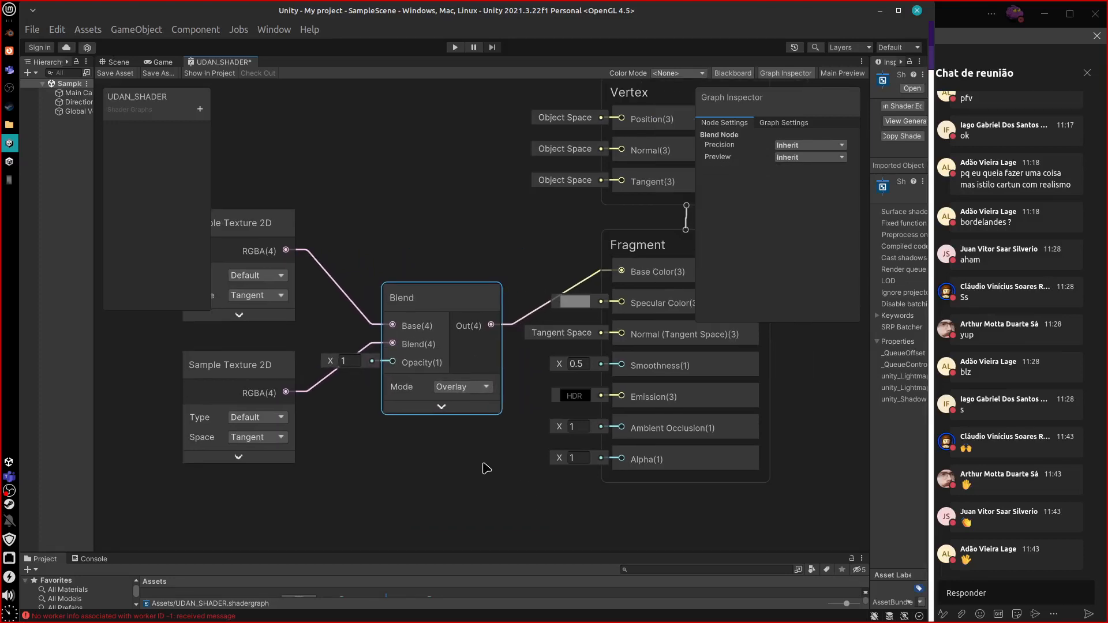
Switch to Blender to look at the Principled BSDF node's inputs and return to Unity
{"action": "key", "text": "alt+Tab"}
{"action": "left_click", "coordinate": [589, 23]}
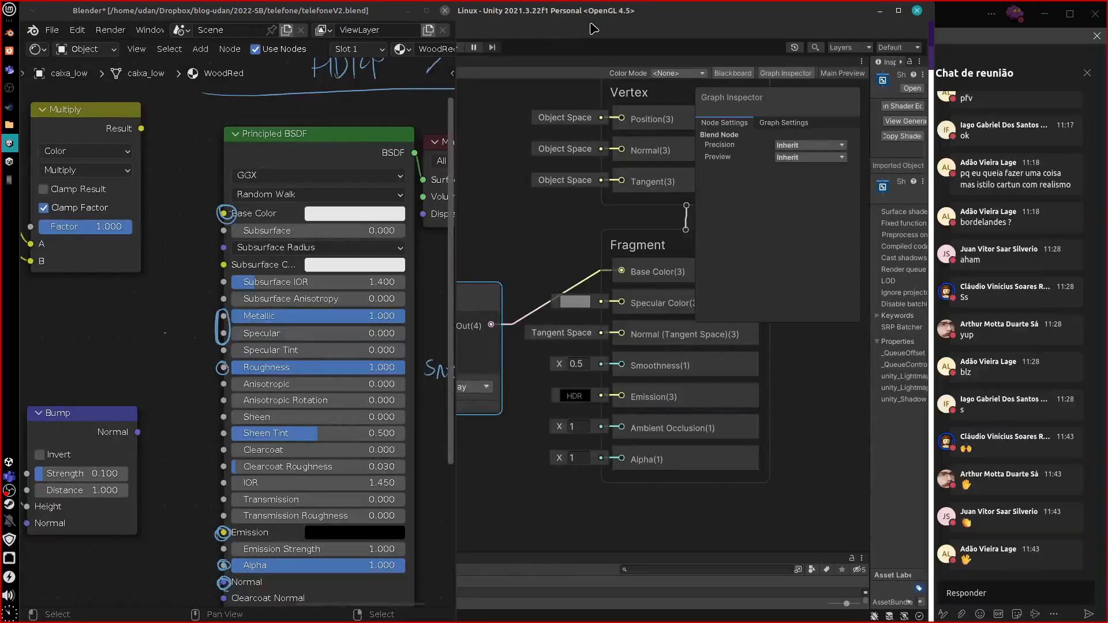
{"action": "left_click", "coordinate": [408, 10]}
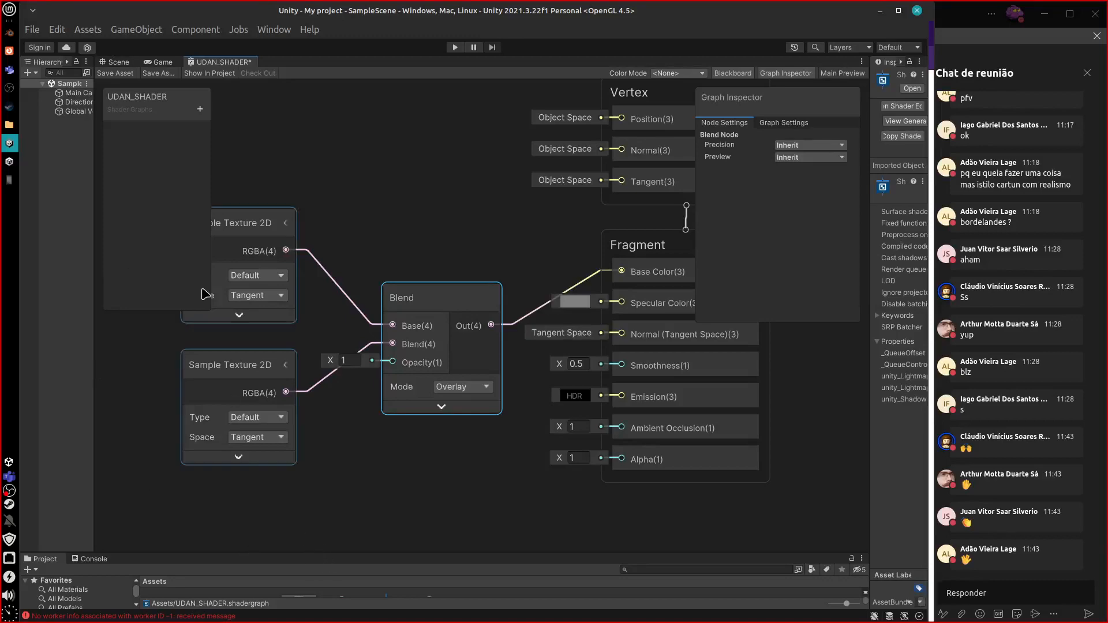
Show the Scene view and enlarge the Project and Inspector areas
{"action": "left_click", "coordinate": [118, 62]}
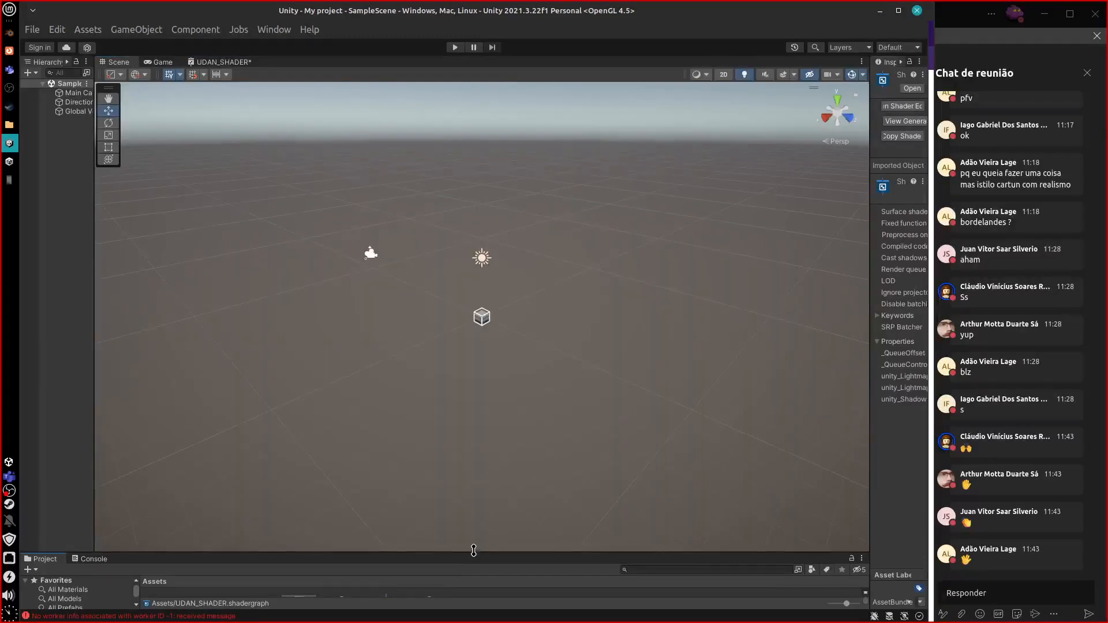
{"action": "left_click_drag", "start_coordinate": [474, 550], "coordinate": [780, 358]}
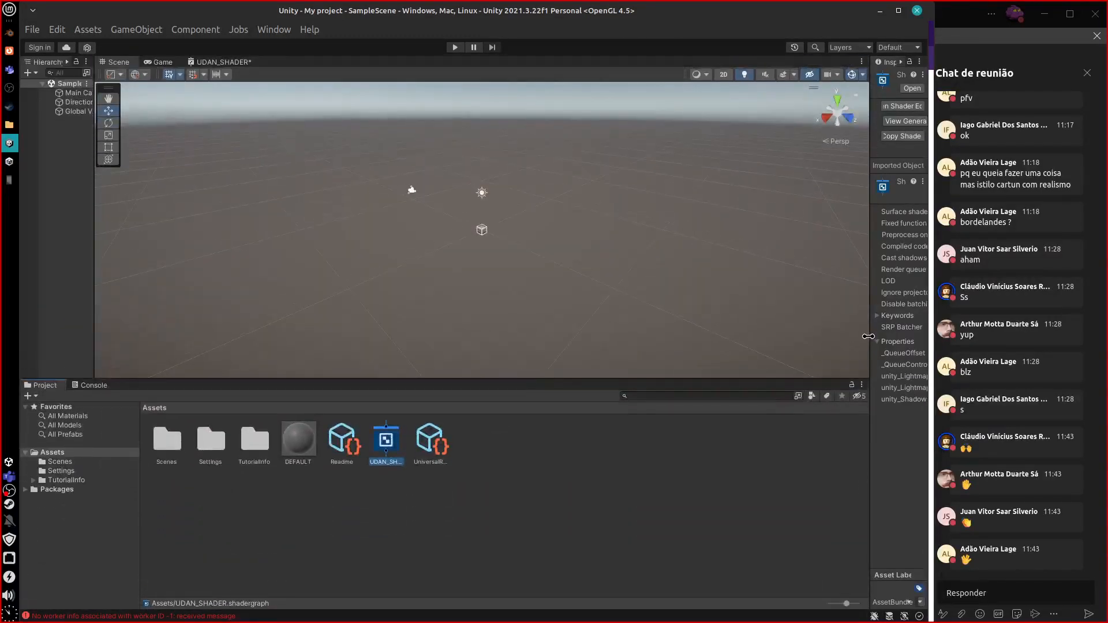
{"action": "left_click_drag", "start_coordinate": [869, 336], "coordinate": [669, 374]}
Assign the Universal Render Pipeline/Lit shader to the DEFAULT material
{"action": "left_click", "coordinate": [297, 448]}
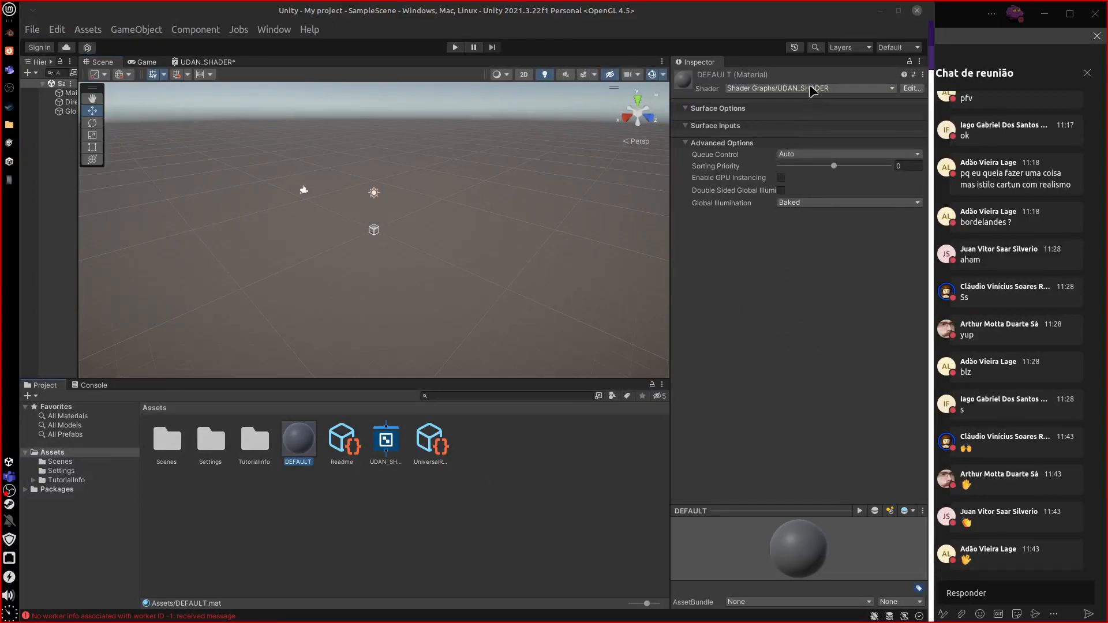
{"action": "left_click", "coordinate": [814, 90]}
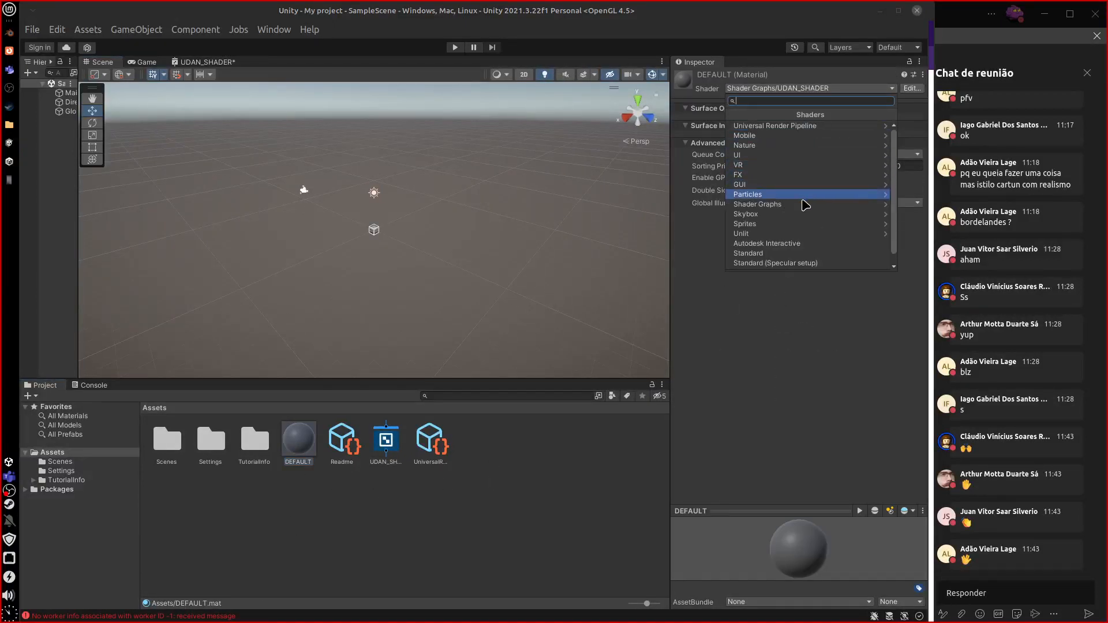
{"action": "left_click", "coordinate": [813, 126]}
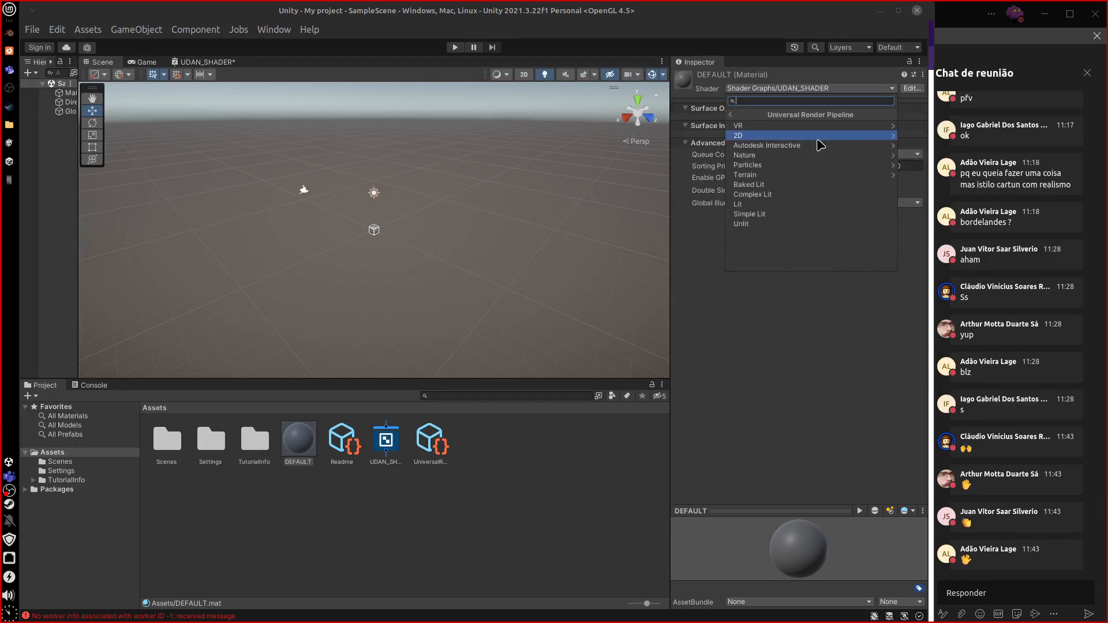
{"action": "left_click", "coordinate": [786, 204]}
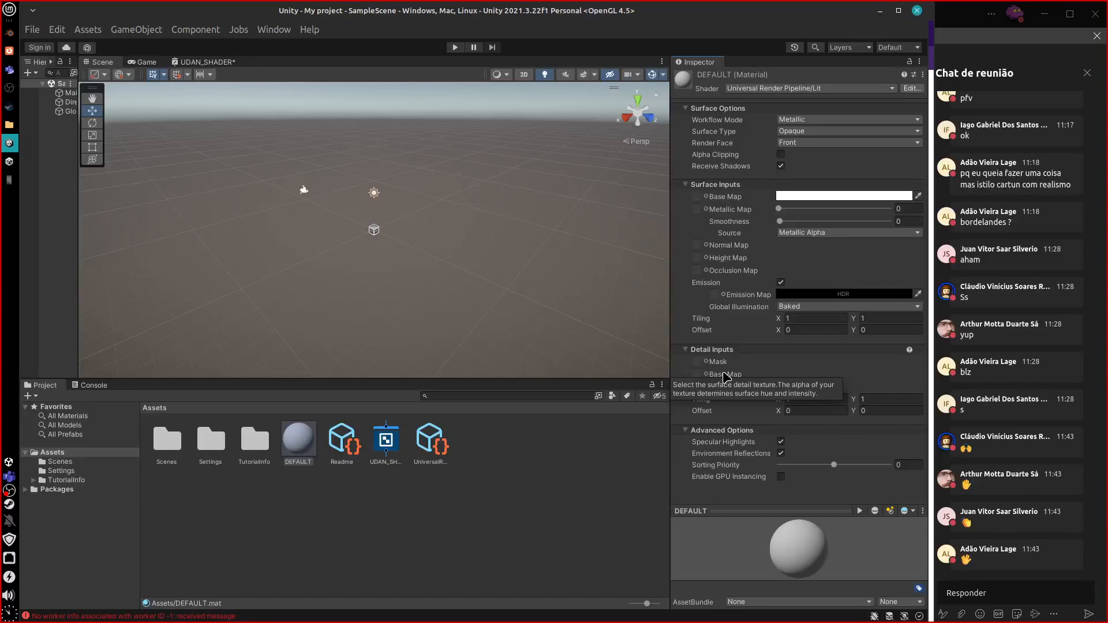
Switch to Blender, check the Multiply node's available blending modes and move the node higher in the WoodRed material graph
{"action": "left_click", "coordinate": [9, 33]}
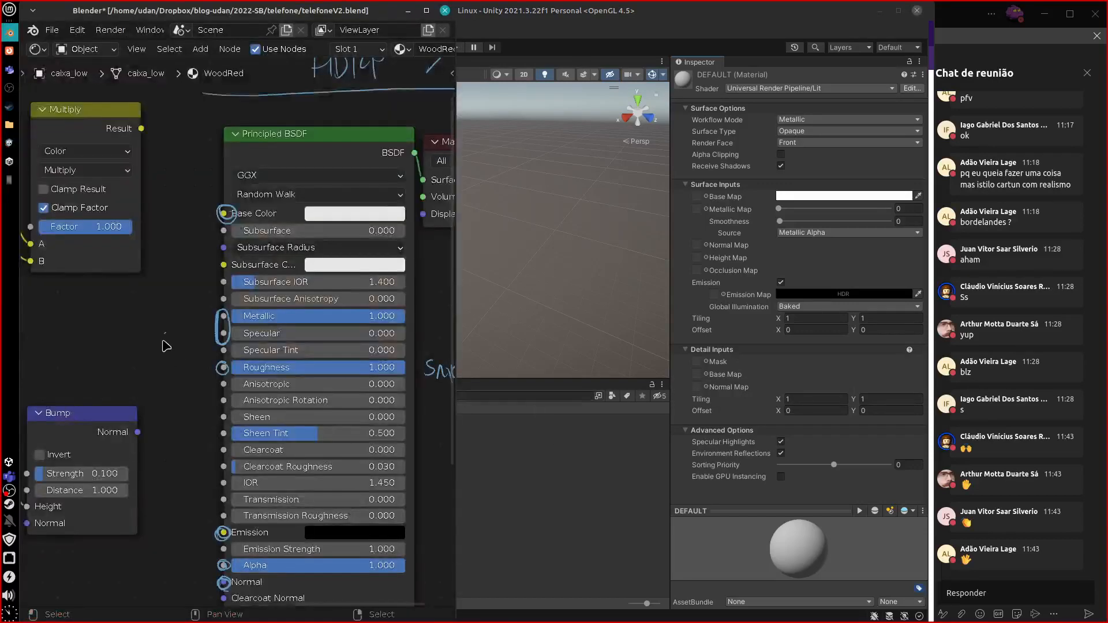
{"action": "middle_click_drag", "start_coordinate": [167, 347], "coordinate": [342, 422]}
{"action": "left_click", "coordinate": [260, 246]}
{"action": "scroll", "coordinate": [279, 284], "scroll_direction": "down", "scroll_amount": 3}
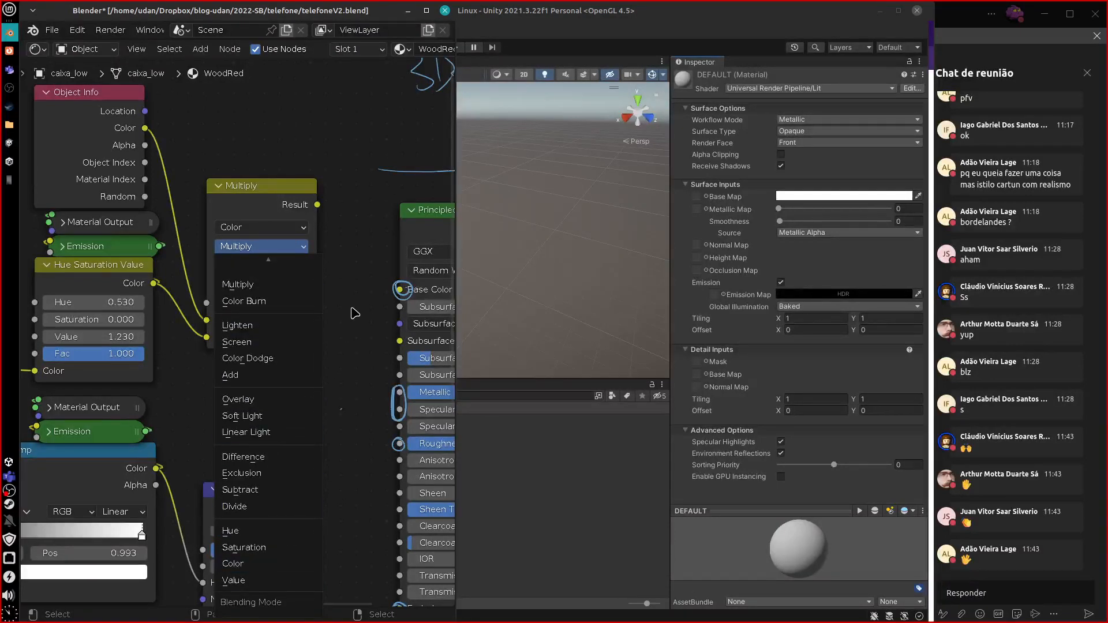
{"action": "left_click_drag", "start_coordinate": [251, 192], "coordinate": [249, 152]}
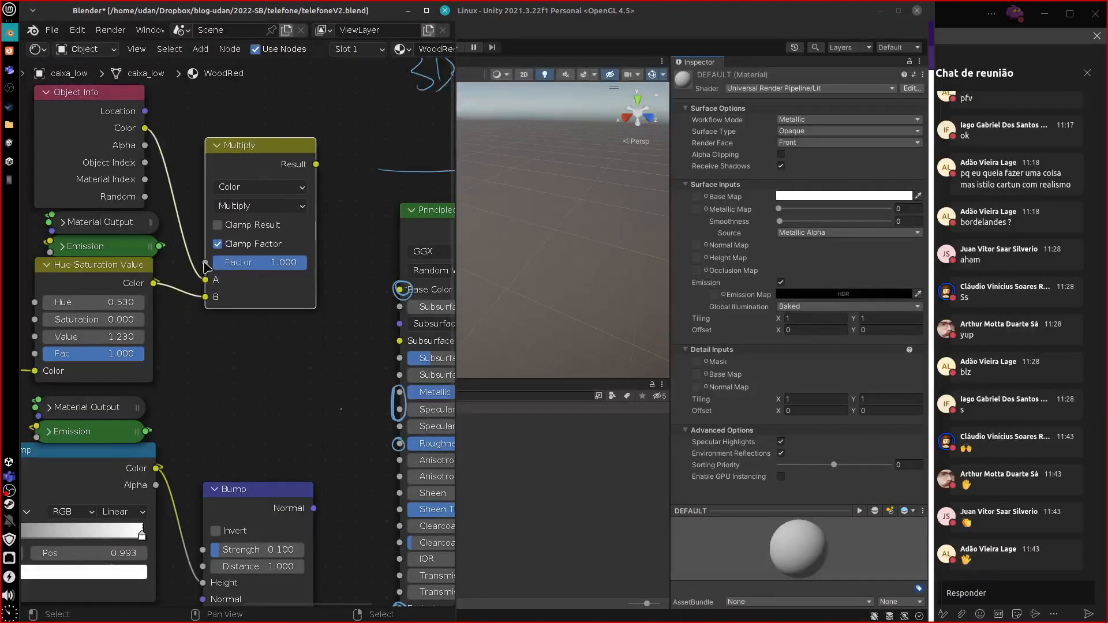
{"action": "left_click_drag", "start_coordinate": [201, 293], "coordinate": [210, 282]}
{"action": "right_click_drag", "start_coordinate": [210, 282], "coordinate": [202, 317]}
Keep Blender's node editor maximized and widen the window to show the whole Principled BSDF node
{"action": "key", "text": "ctrl+space"}
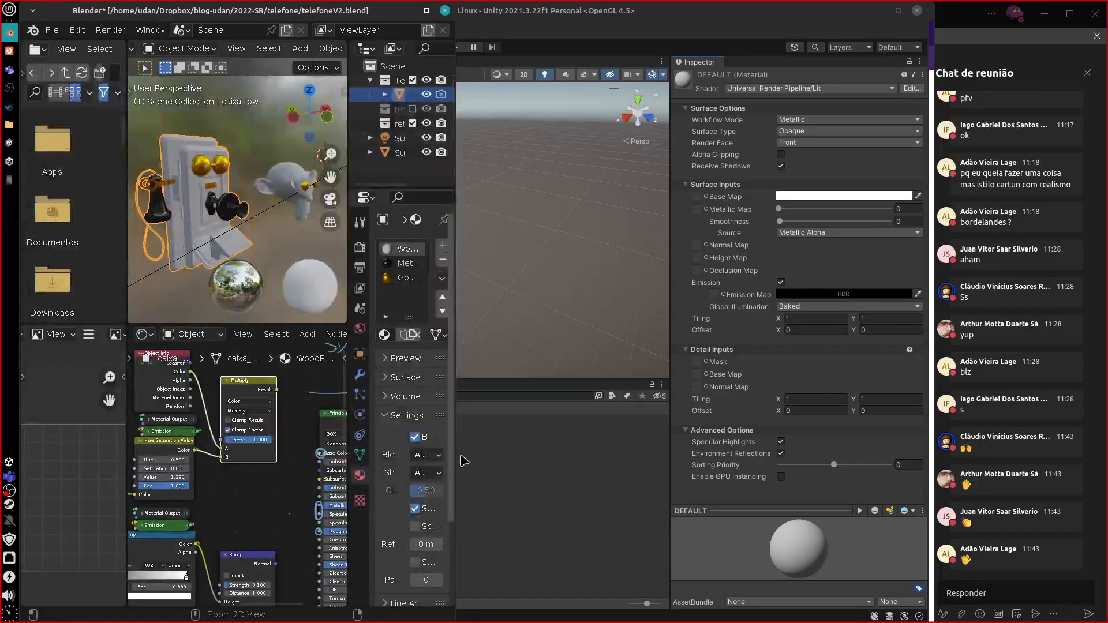
{"action": "key", "text": "ctrl+space"}
{"action": "key", "text": "ctrl+space"}
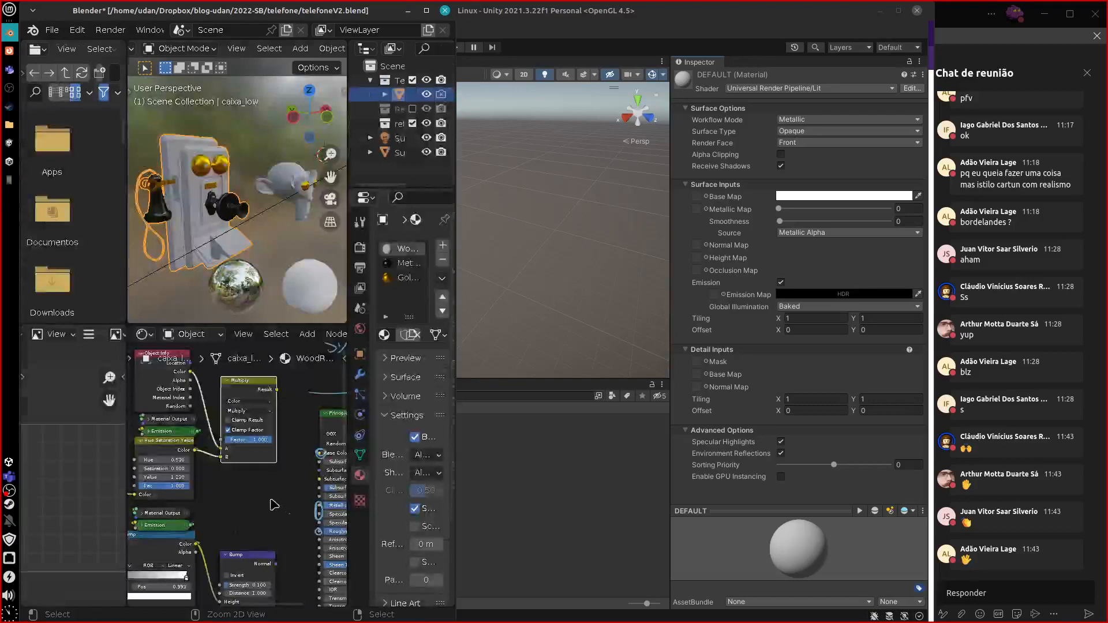
{"action": "key", "text": "ctrl+space"}
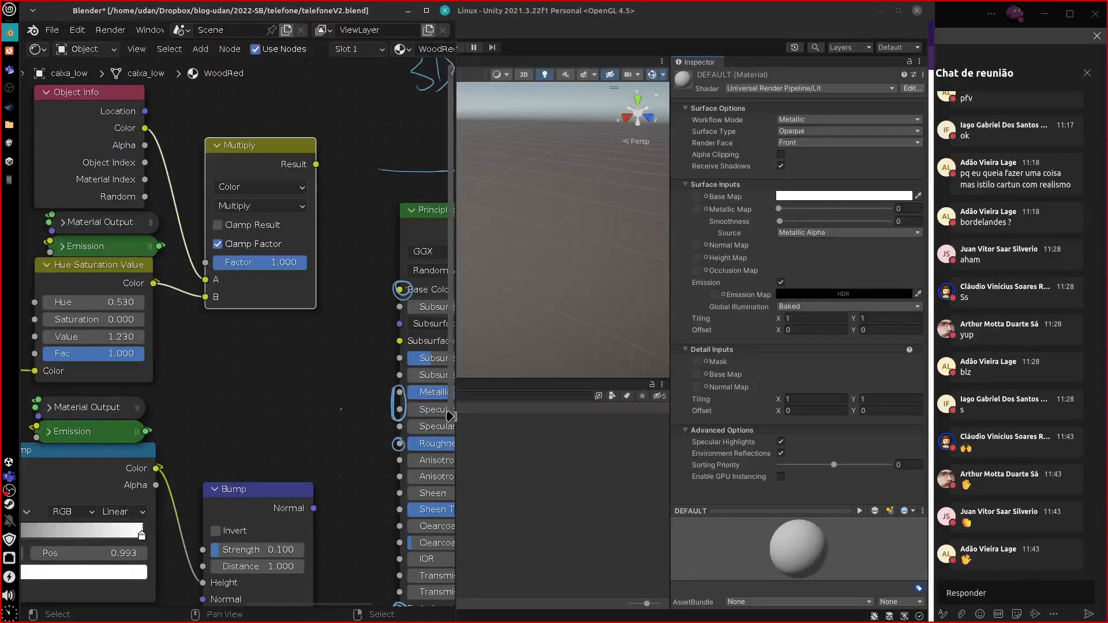
{"action": "left_click_drag", "start_coordinate": [451, 415], "coordinate": [679, 416]}
{"action": "mouse_move", "coordinate": [590, 511]}
{"action": "middle_mouse_down"}
{"action": "mouse_move", "coordinate": [454, 375]}
{"action": "mouse_move", "coordinate": [425, 375]}
{"action": "mouse_move", "coordinate": [389, 401]}
{"action": "middle_mouse_up"}
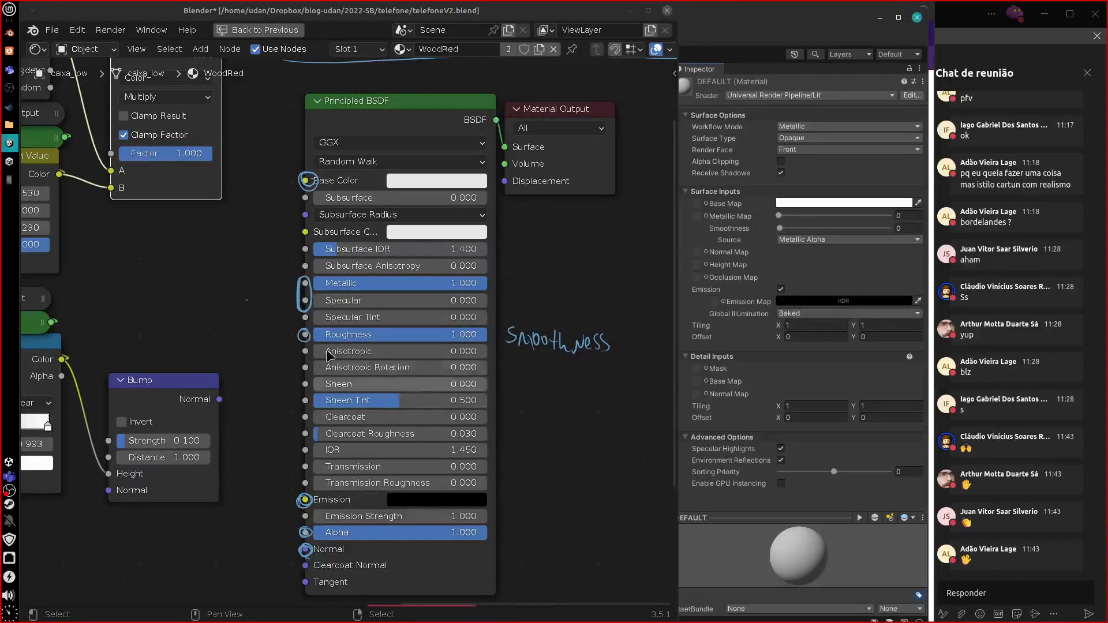
Switch back to Unity and open the UDAN_SHADER graph to show its Fragment block
{"action": "left_click", "coordinate": [647, 16]}
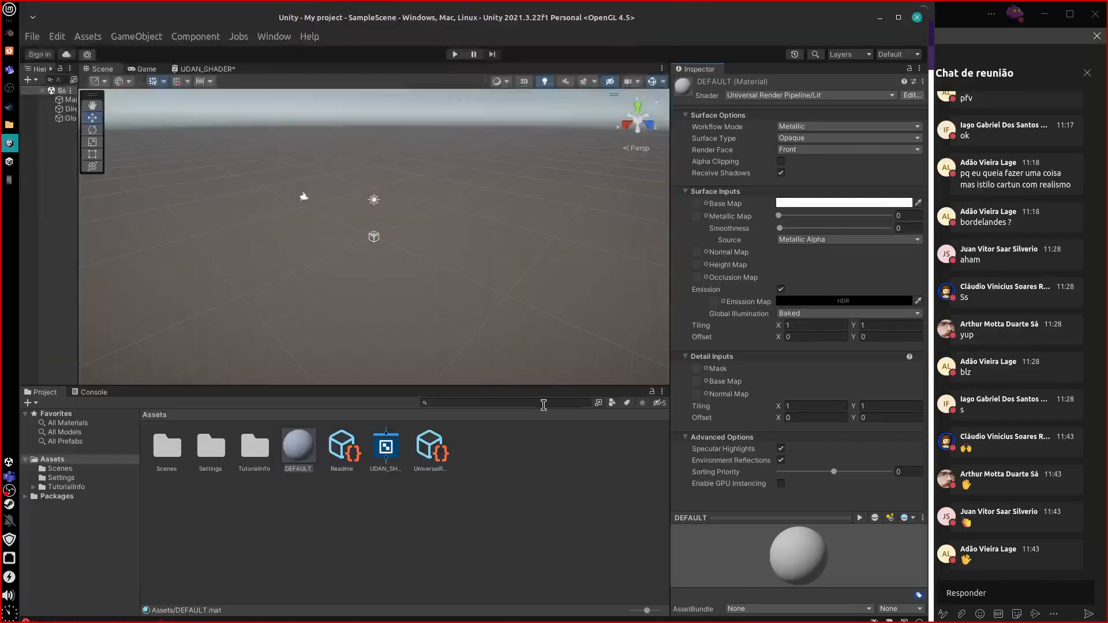
{"action": "left_click", "coordinate": [392, 468]}
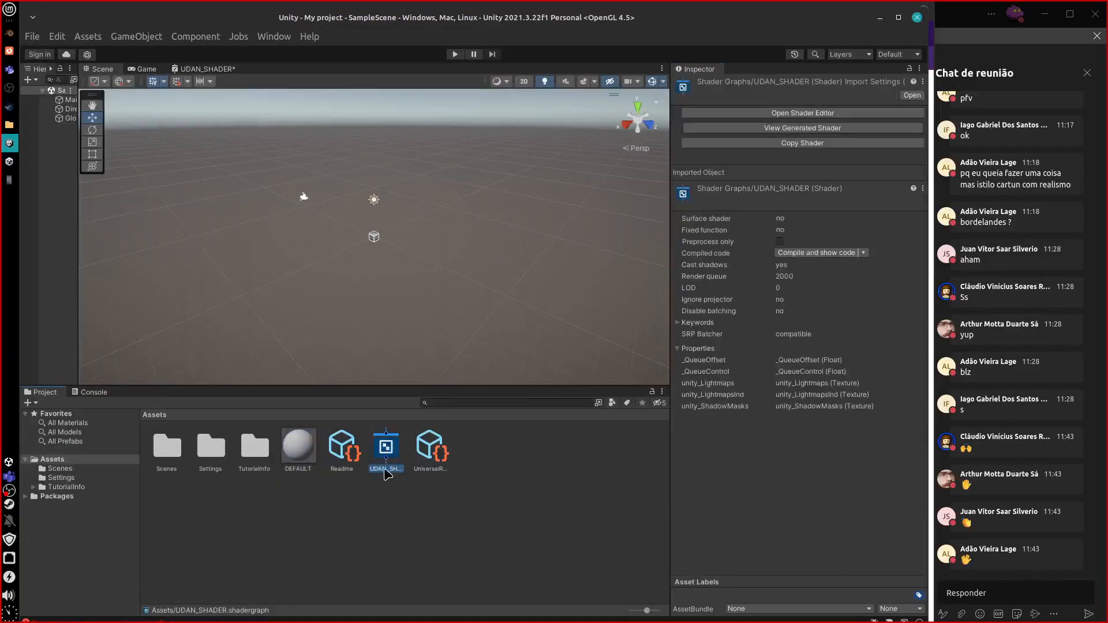
{"action": "double_click", "coordinate": [384, 459]}
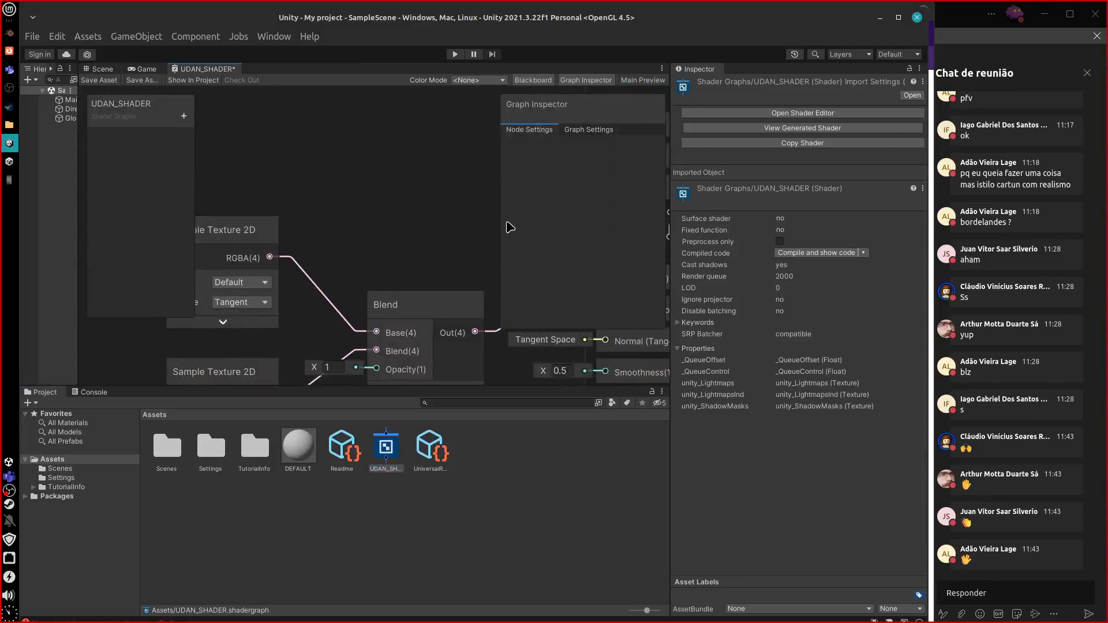
{"action": "middle_click_drag", "start_coordinate": [409, 227], "coordinate": [213, 187]}
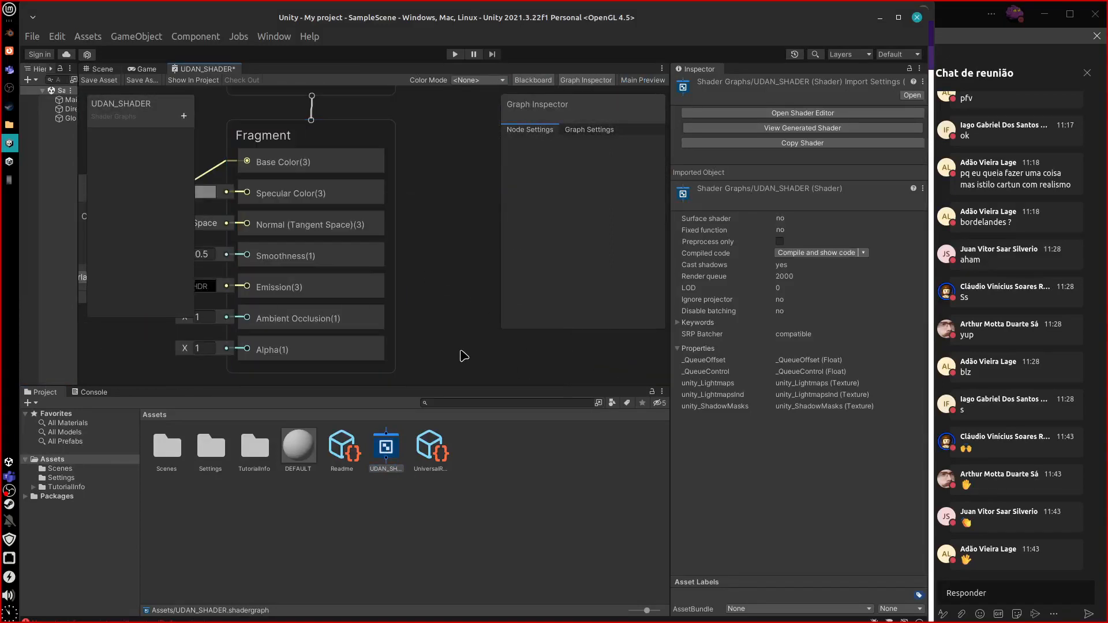
Add a Coat Smoothness block to the Fragment block of the UDAN_SHADER graph
{"action": "right_click", "coordinate": [361, 370]}
{"action": "left_click", "coordinate": [449, 379]}
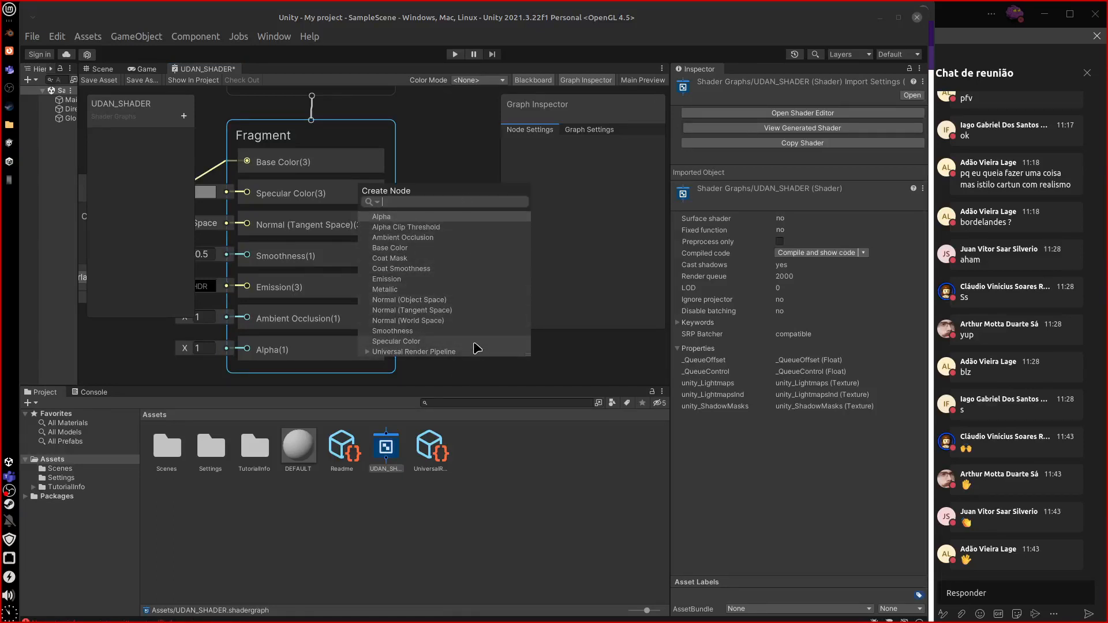
{"action": "left_click", "coordinate": [368, 352]}
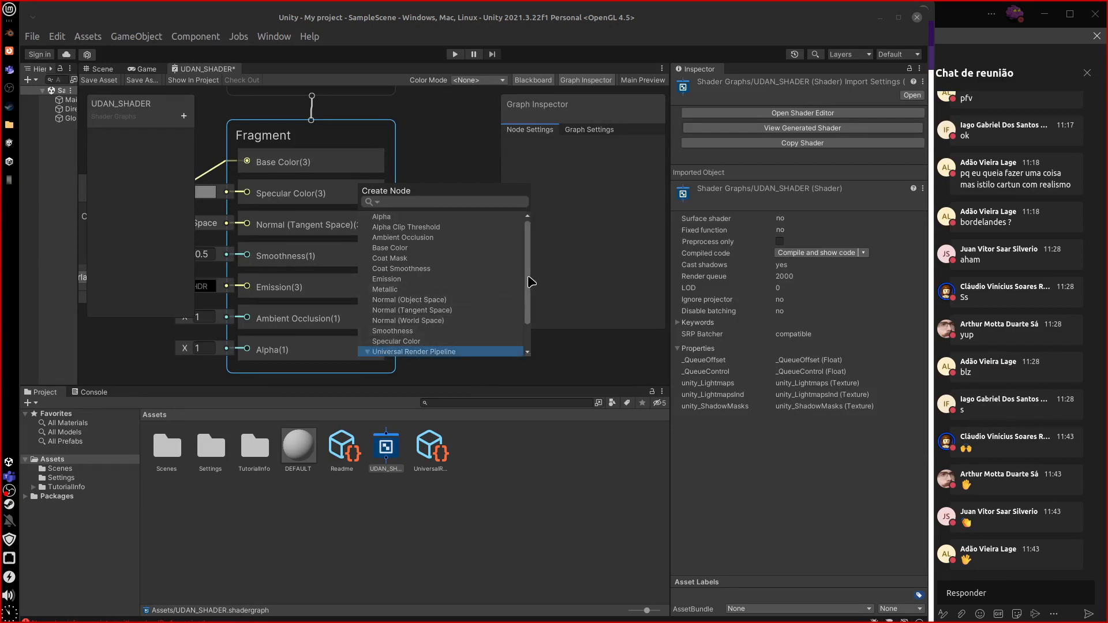
{"action": "left_click", "coordinate": [527, 351]}
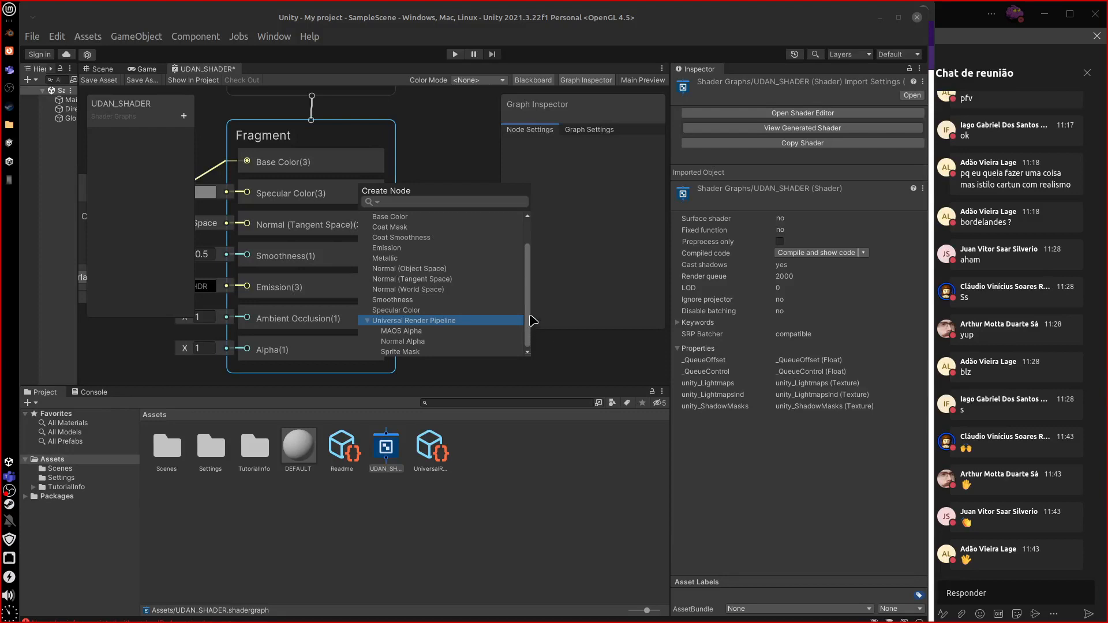
{"action": "scroll", "coordinate": [533, 312], "scroll_direction": "up", "scroll_amount": 1}
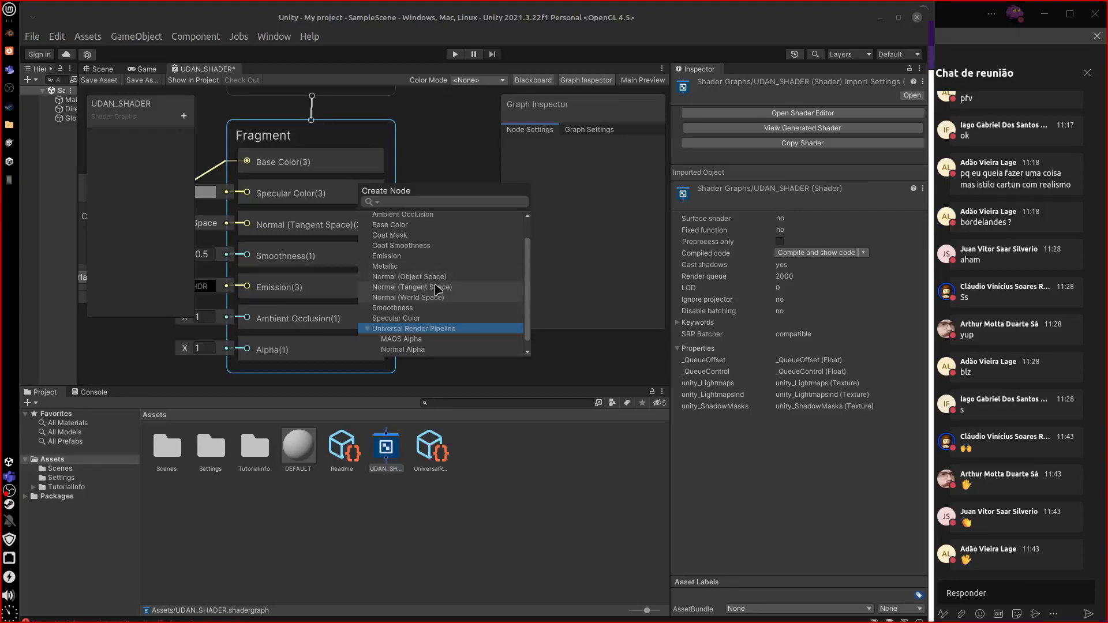
{"action": "scroll", "coordinate": [433, 285], "scroll_direction": "up", "scroll_amount": 1}
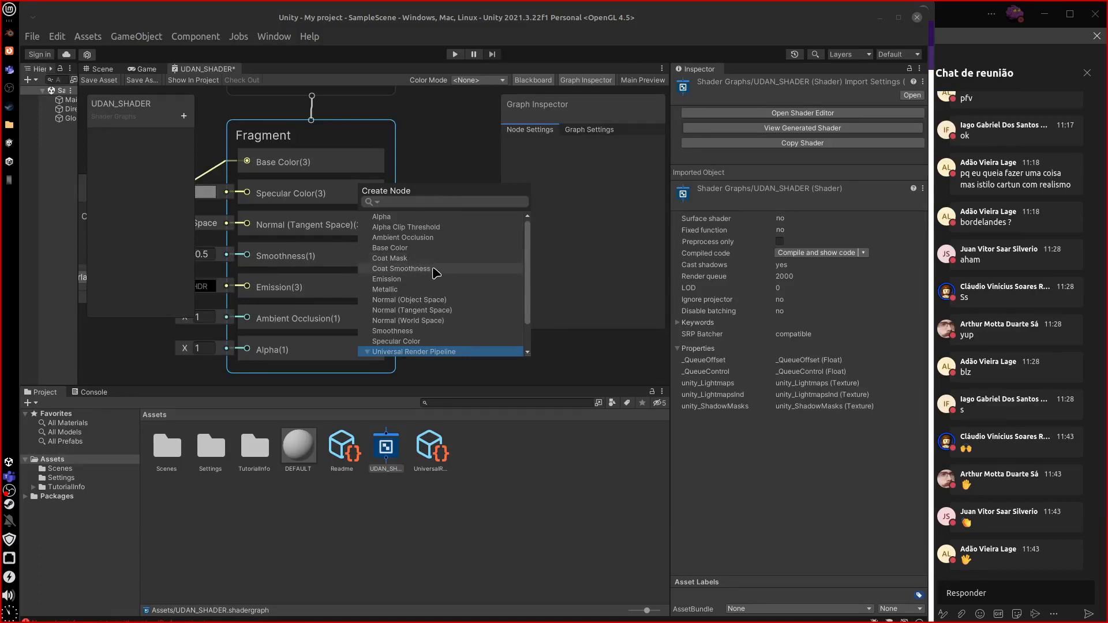
{"action": "left_click", "coordinate": [437, 270]}
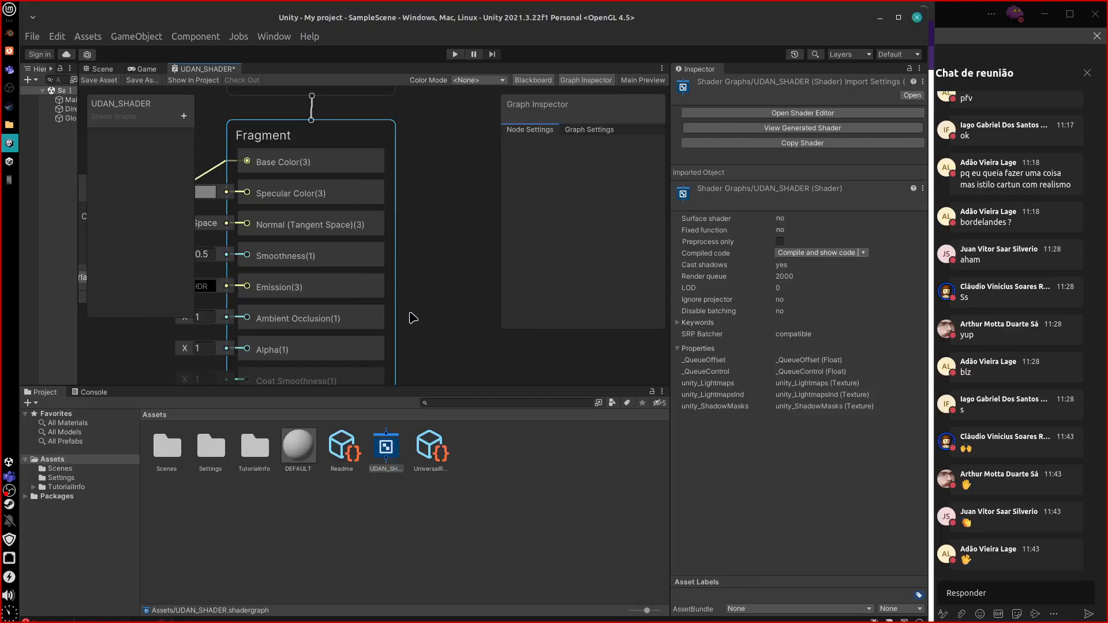
{"action": "middle_click_drag", "start_coordinate": [402, 334], "coordinate": [427, 235]}
{"action": "middle_click_drag", "start_coordinate": [385, 289], "coordinate": [383, 319]}
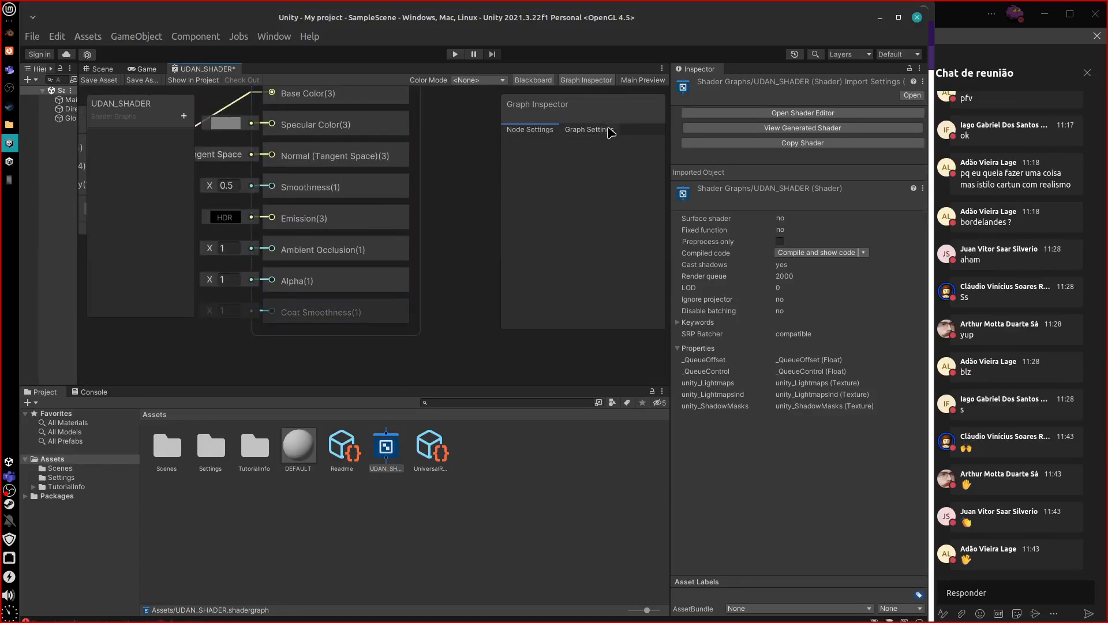
Check the Coat Smoothness block's node settings and delete it from the Fragment block
{"action": "left_click", "coordinate": [608, 131]}
{"action": "left_click", "coordinate": [347, 311]}
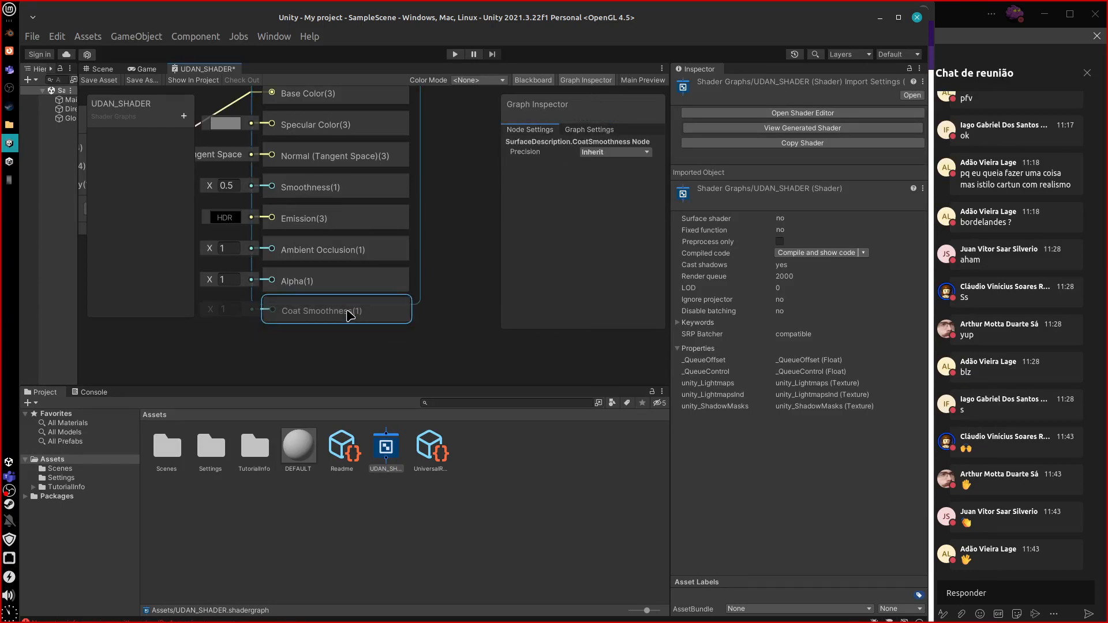
{"action": "left_click", "coordinate": [343, 325]}
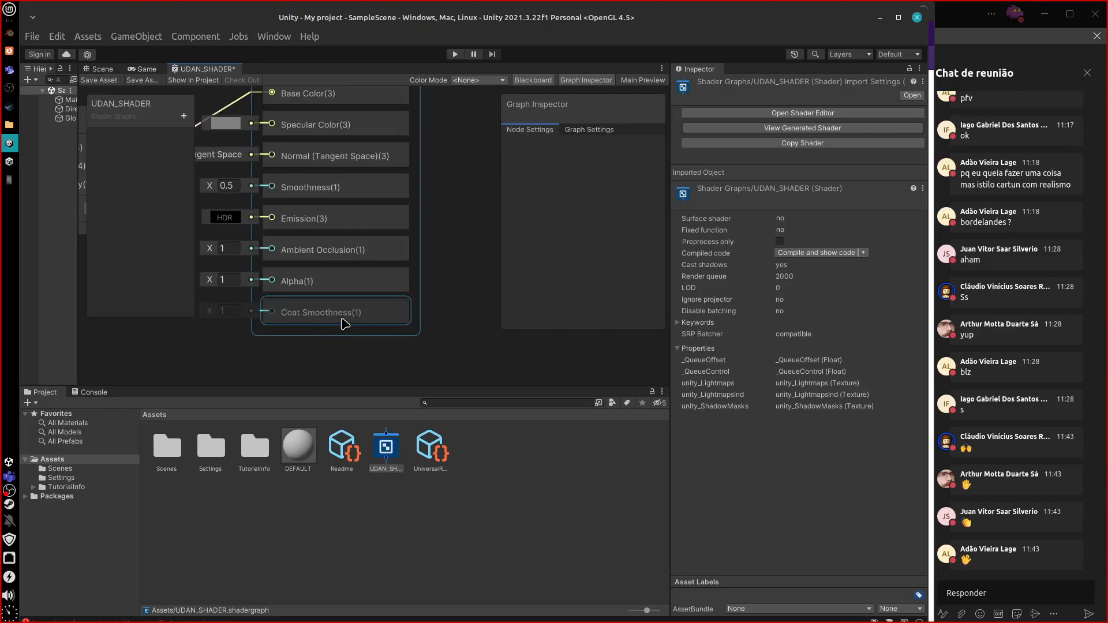
{"action": "right_click", "coordinate": [352, 314]}
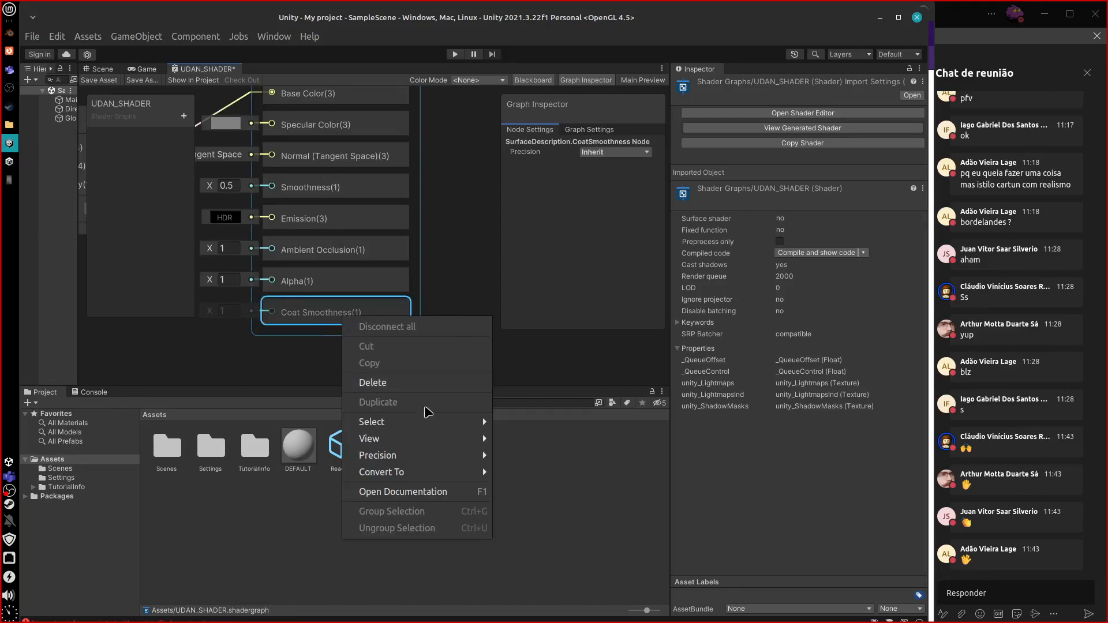
{"action": "left_click", "coordinate": [412, 383]}
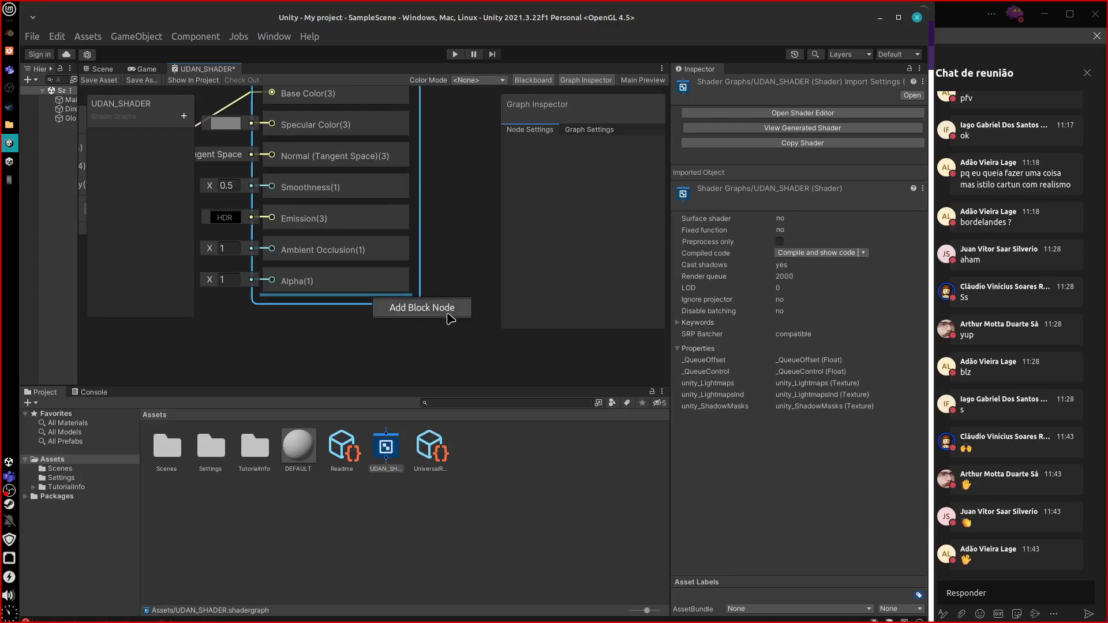
Look over the list of block nodes available for the Fragment block and highlight Ambient Occlusion
{"action": "left_click", "coordinate": [450, 317]}
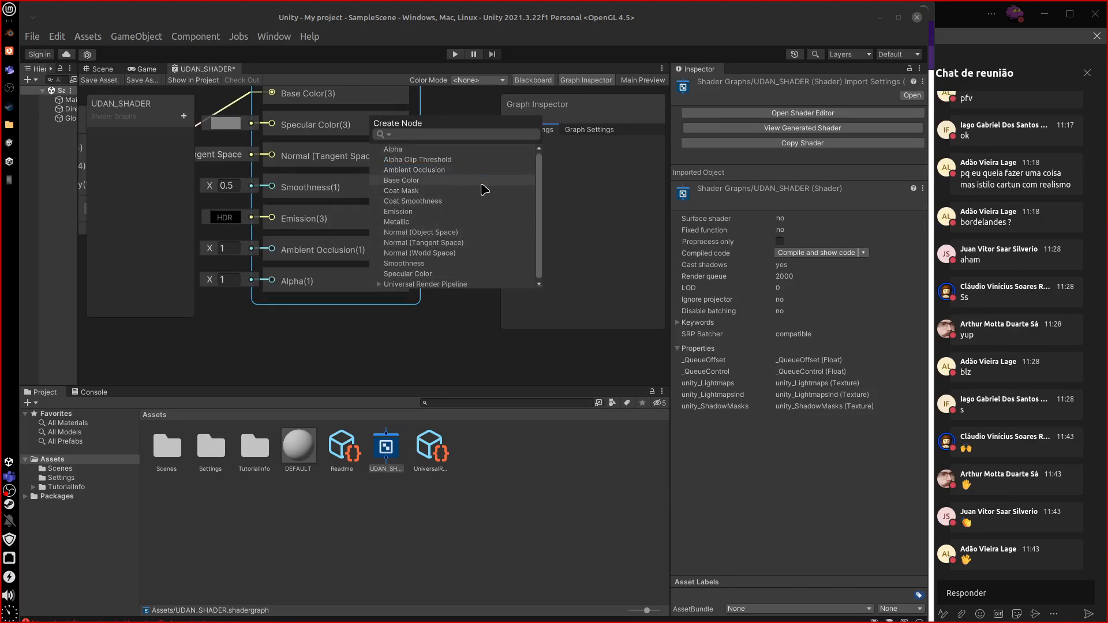
{"action": "left_click", "coordinate": [482, 191]}
{"action": "left_click", "coordinate": [478, 170]}
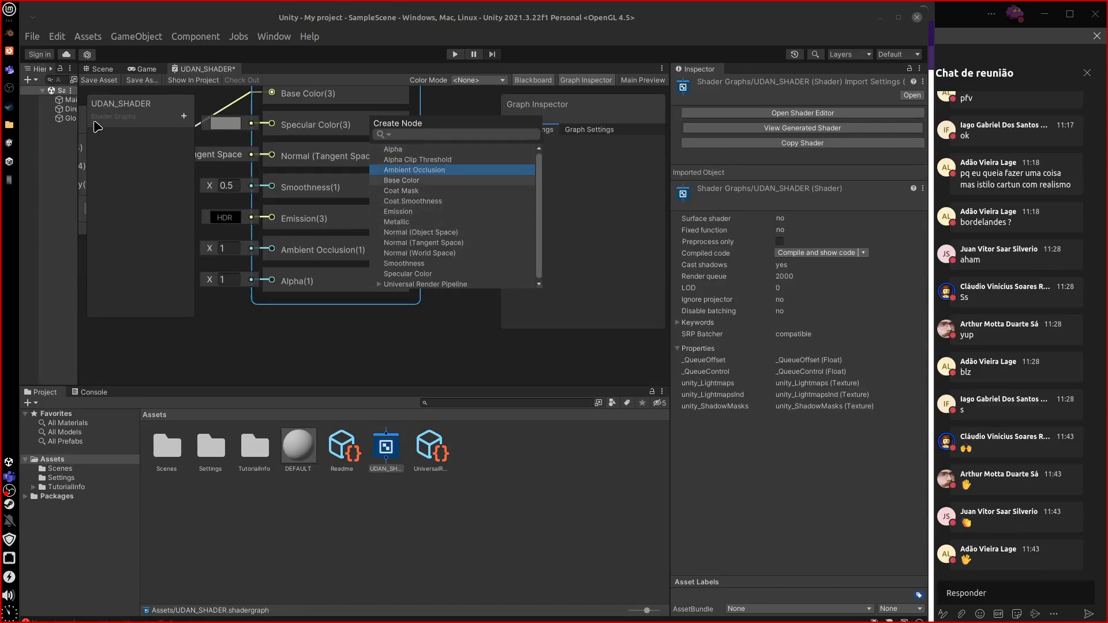
Switch to Blender and annotate arrows pointing to the Principled BSDF's Base Color, Metallic/Specular and Emission inputs
{"action": "left_click", "coordinate": [9, 32]}
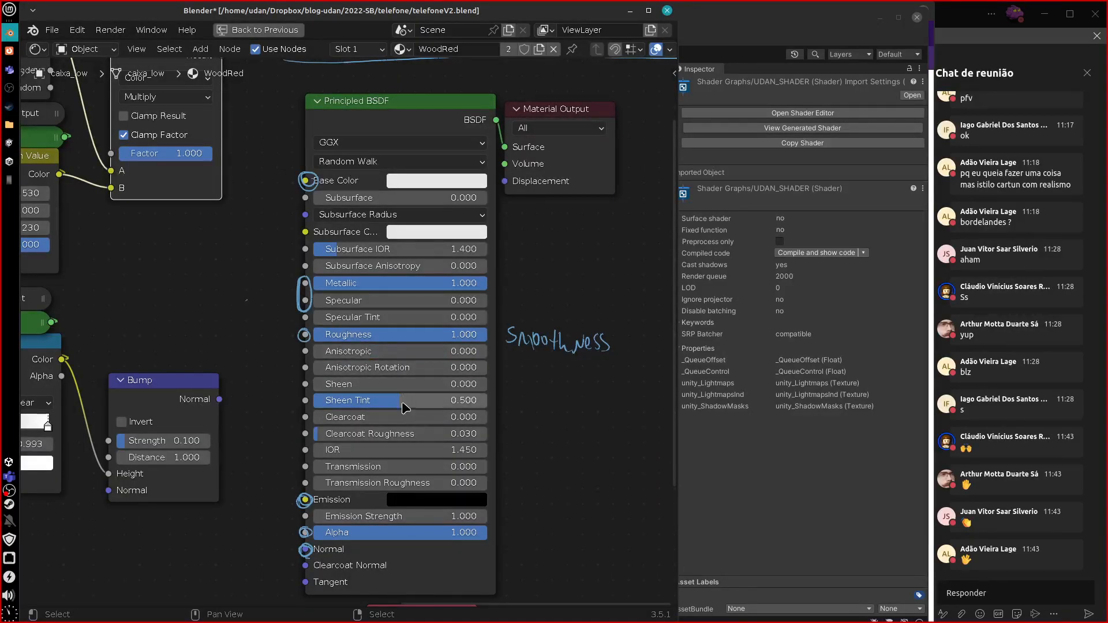
{"action": "mouse_move", "coordinate": [294, 349]}
{"action": "left_mouse_down"}
{"action": "mouse_move", "coordinate": [267, 429]}
{"action": "mouse_move", "coordinate": [282, 434]}
{"action": "mouse_move", "coordinate": [249, 432]}
{"action": "left_mouse_up"}
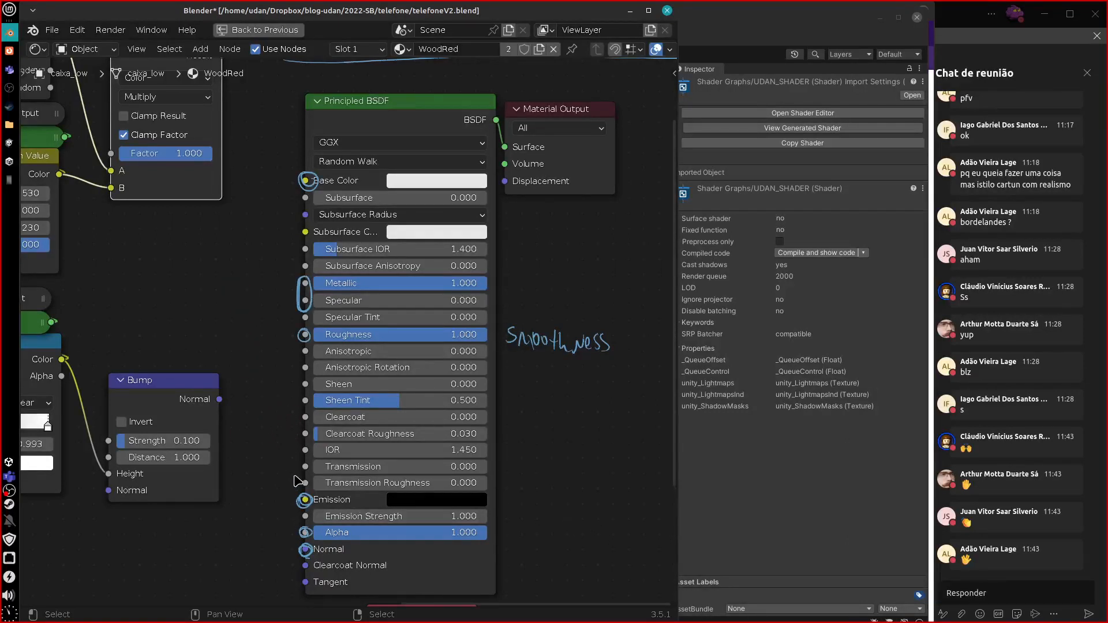
{"action": "left_click_drag", "start_coordinate": [287, 472], "coordinate": [296, 487]}
{"action": "left_click_drag", "start_coordinate": [296, 470], "coordinate": [287, 487]}
{"action": "mouse_move", "coordinate": [287, 203]}
{"action": "left_mouse_down"}
{"action": "mouse_move", "coordinate": [283, 252]}
{"action": "mouse_move", "coordinate": [294, 260]}
{"action": "left_mouse_up"}
{"action": "right_click_drag", "start_coordinate": [279, 210], "coordinate": [284, 198]}
{"action": "left_click_drag", "start_coordinate": [248, 186], "coordinate": [287, 190]}
{"action": "mouse_move", "coordinate": [238, 287]}
{"action": "left_mouse_down"}
{"action": "mouse_move", "coordinate": [291, 284]}
{"action": "mouse_move", "coordinate": [283, 288]}
{"action": "left_mouse_up"}
{"action": "right_click_drag", "start_coordinate": [276, 308], "coordinate": [248, 283]}
{"action": "mouse_move", "coordinate": [239, 295]}
{"action": "left_mouse_down"}
{"action": "mouse_move", "coordinate": [293, 293]}
{"action": "mouse_move", "coordinate": [283, 301]}
{"action": "left_mouse_up"}
{"action": "mouse_move", "coordinate": [243, 503]}
{"action": "left_mouse_down"}
{"action": "mouse_move", "coordinate": [288, 500]}
{"action": "mouse_move", "coordinate": [278, 508]}
{"action": "left_mouse_up"}
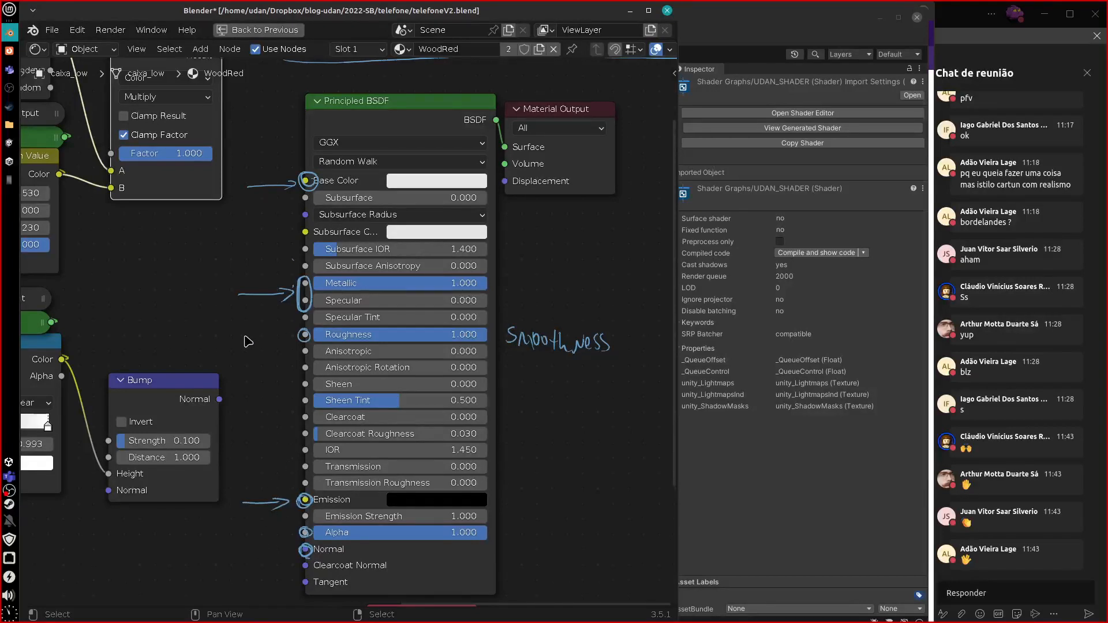
Annotate arrows pointing to the Principled BSDF's Roughness, Alpha and Normal inputs
{"action": "left_click_drag", "start_coordinate": [246, 335], "coordinate": [289, 333]}
{"action": "left_click_drag", "start_coordinate": [278, 327], "coordinate": [280, 341]}
{"action": "mouse_move", "coordinate": [245, 539]}
{"action": "left_mouse_down"}
{"action": "mouse_move", "coordinate": [288, 534]}
{"action": "mouse_move", "coordinate": [255, 554]}
{"action": "mouse_move", "coordinate": [287, 553]}
{"action": "left_mouse_up"}
{"action": "left_click_drag", "start_coordinate": [275, 546], "coordinate": [278, 560]}
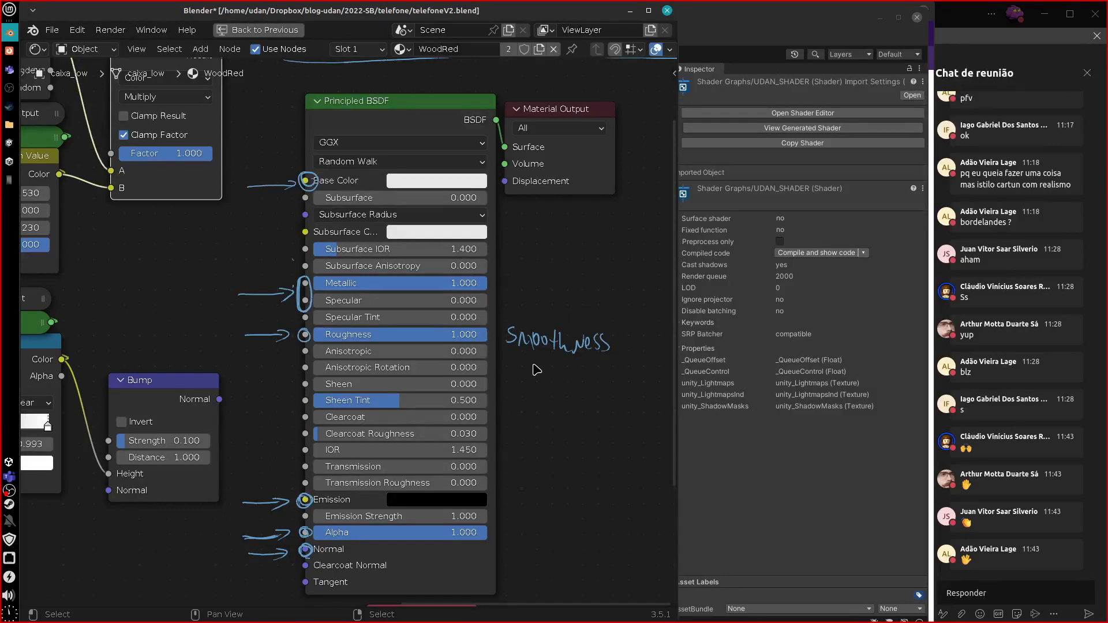
Switch to Firefox, open the Unidade 04 course page "Visão geral de Shader Nodes no Blender" and look through its embedded videos
{"action": "left_click", "coordinate": [10, 51]}
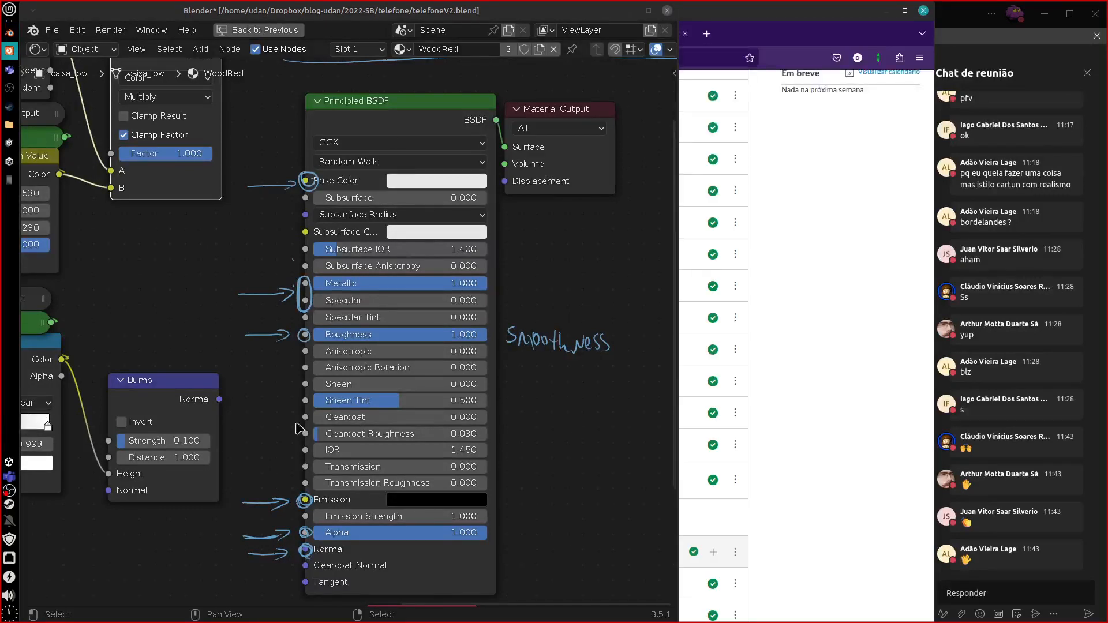
{"action": "left_click", "coordinate": [630, 12]}
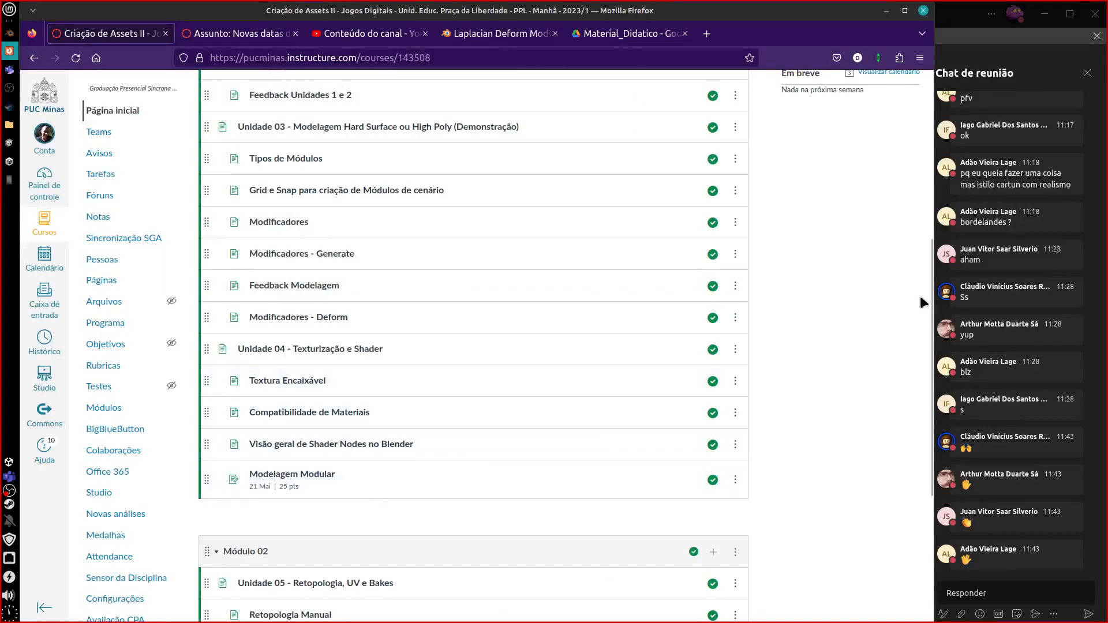
{"action": "scroll", "coordinate": [916, 358], "scroll_direction": "down", "scroll_amount": 5}
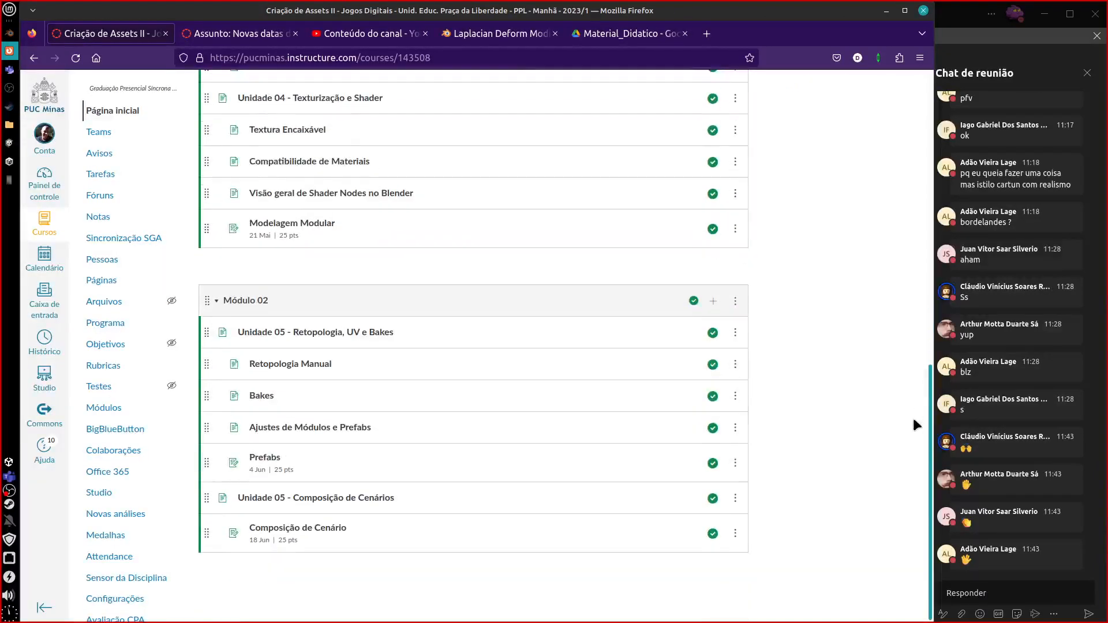
{"action": "scroll", "coordinate": [912, 417], "scroll_direction": "up", "scroll_amount": 4}
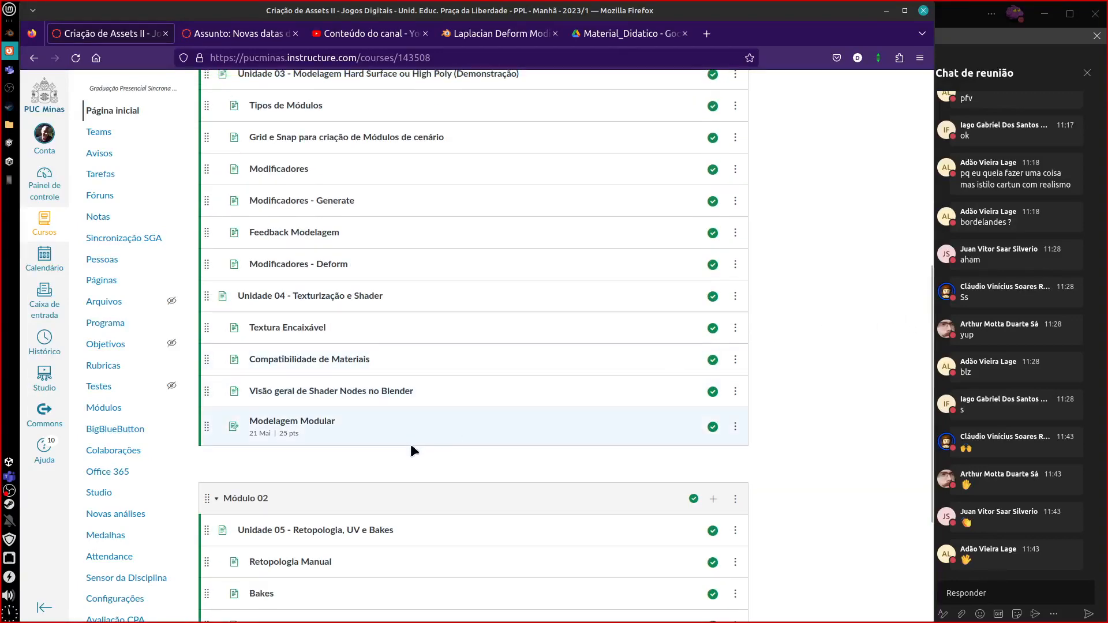
{"action": "left_click", "coordinate": [443, 385]}
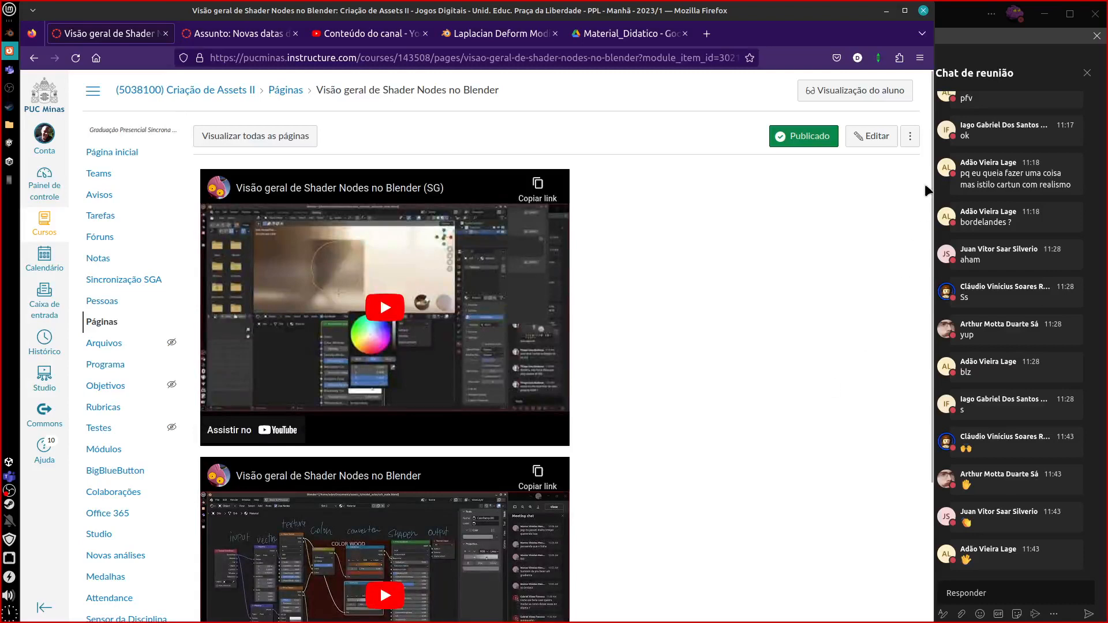
{"action": "scroll", "coordinate": [914, 359], "scroll_direction": "down", "scroll_amount": 3}
{"action": "scroll", "coordinate": [920, 191], "scroll_direction": "up", "scroll_amount": 3}
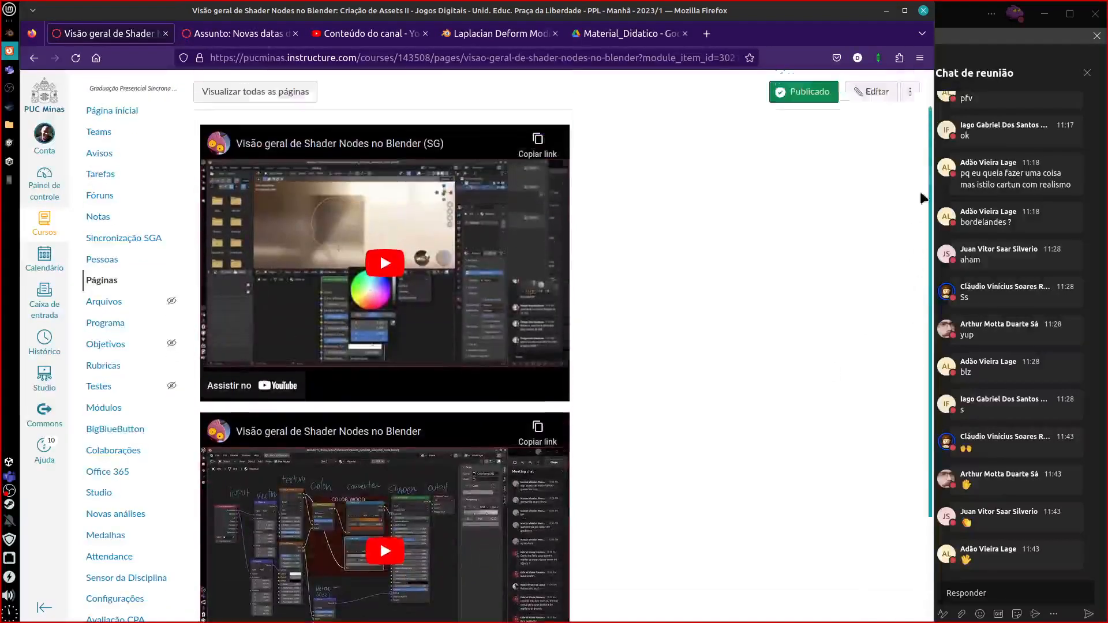
{"action": "scroll", "coordinate": [921, 192], "scroll_direction": "down", "scroll_amount": 3}
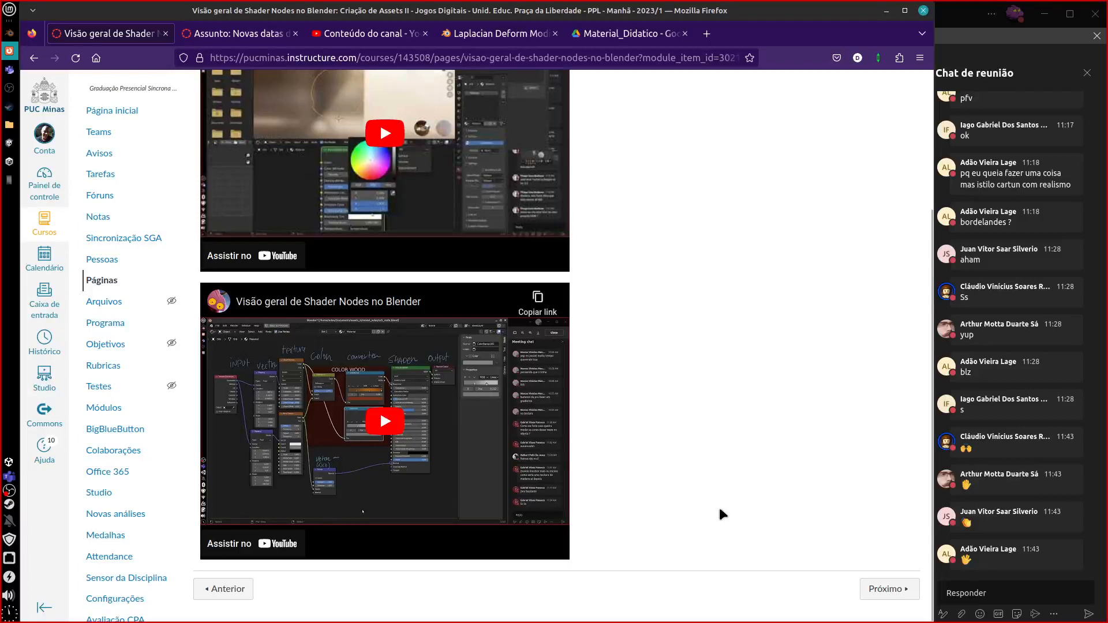
{"action": "left_click_drag", "start_coordinate": [930, 336], "coordinate": [930, 280]}
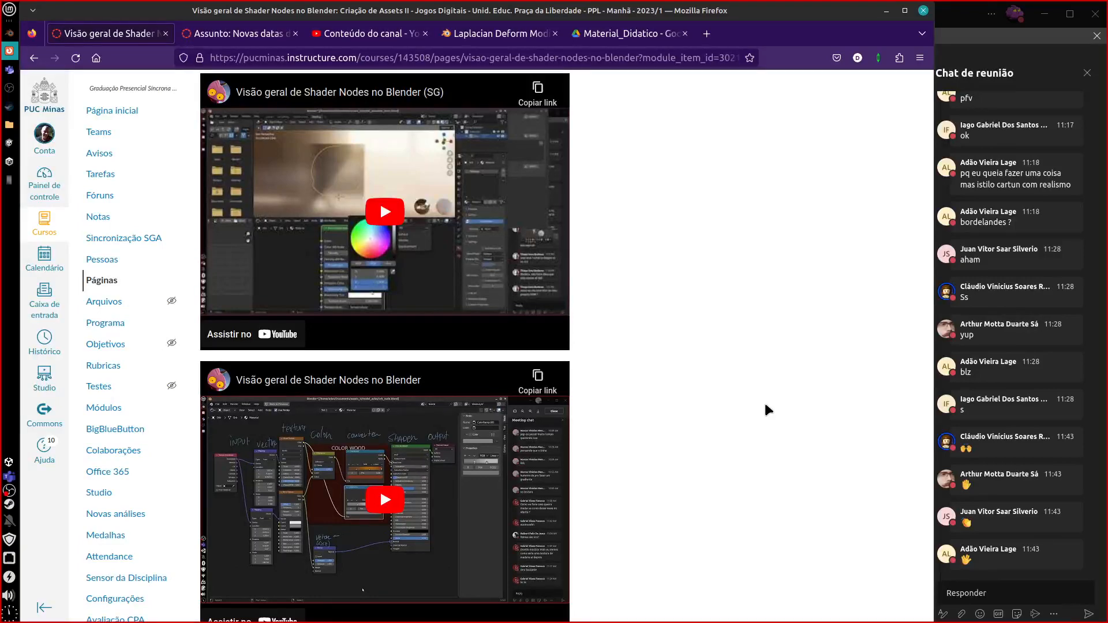
Switch to Unity and examine the UDAN_SHADER graph's Blend node, its link to Base Color and the remaining Fragment inputs
{"action": "left_click", "coordinate": [11, 143]}
{"action": "left_click", "coordinate": [625, 117]}
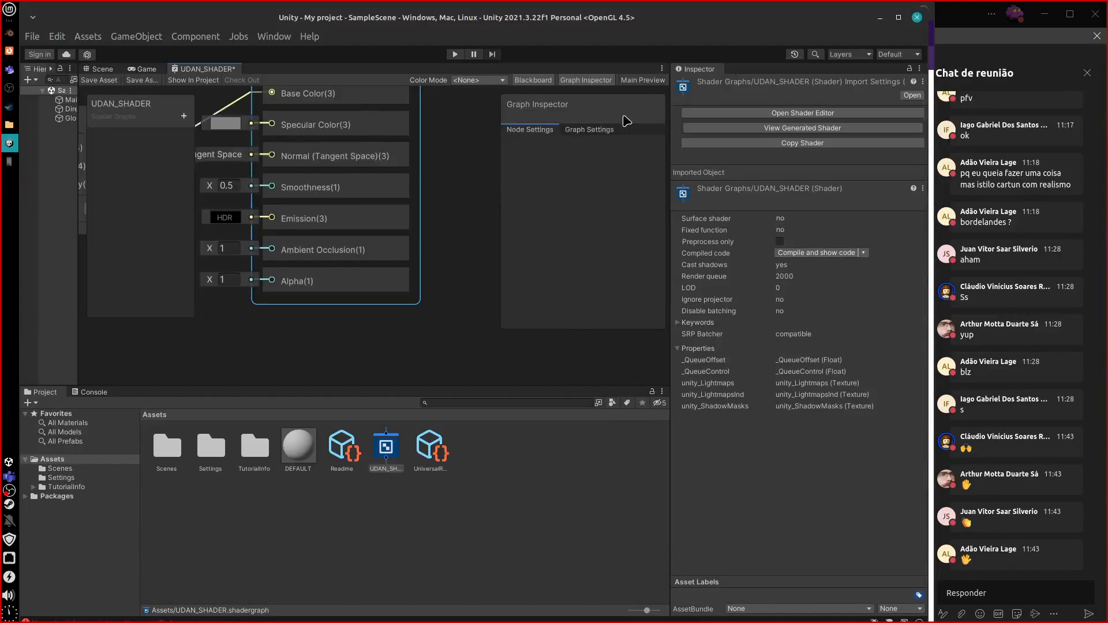
{"action": "middle_click_drag", "start_coordinate": [523, 315], "coordinate": [653, 402]}
{"action": "middle_click_drag", "start_coordinate": [398, 252], "coordinate": [389, 348]}
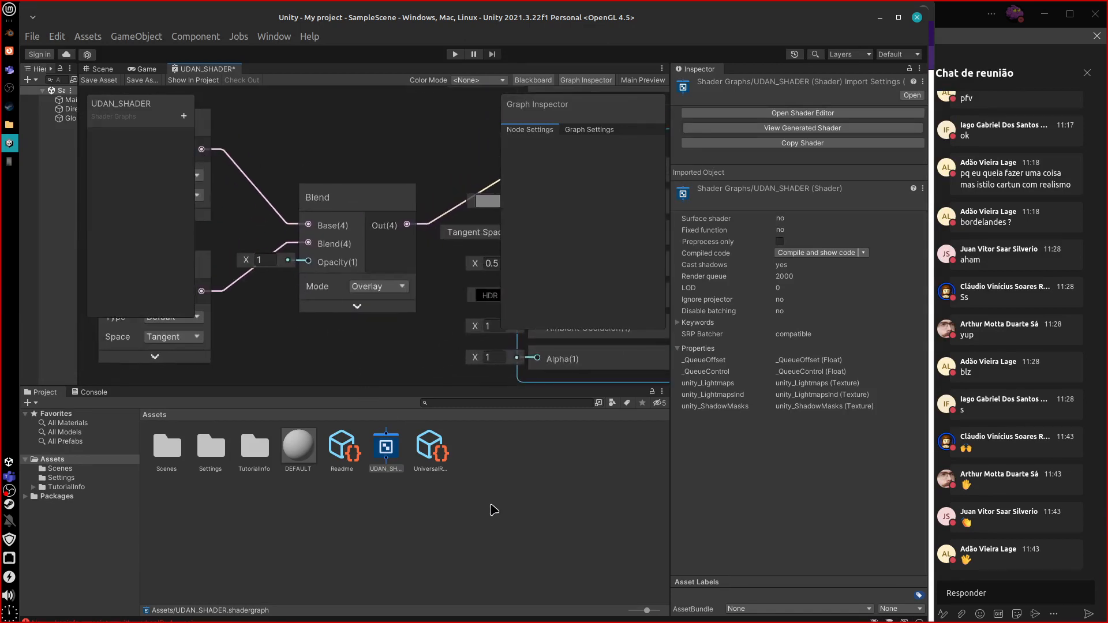
{"action": "middle_click_drag", "start_coordinate": [408, 354], "coordinate": [453, 339]}
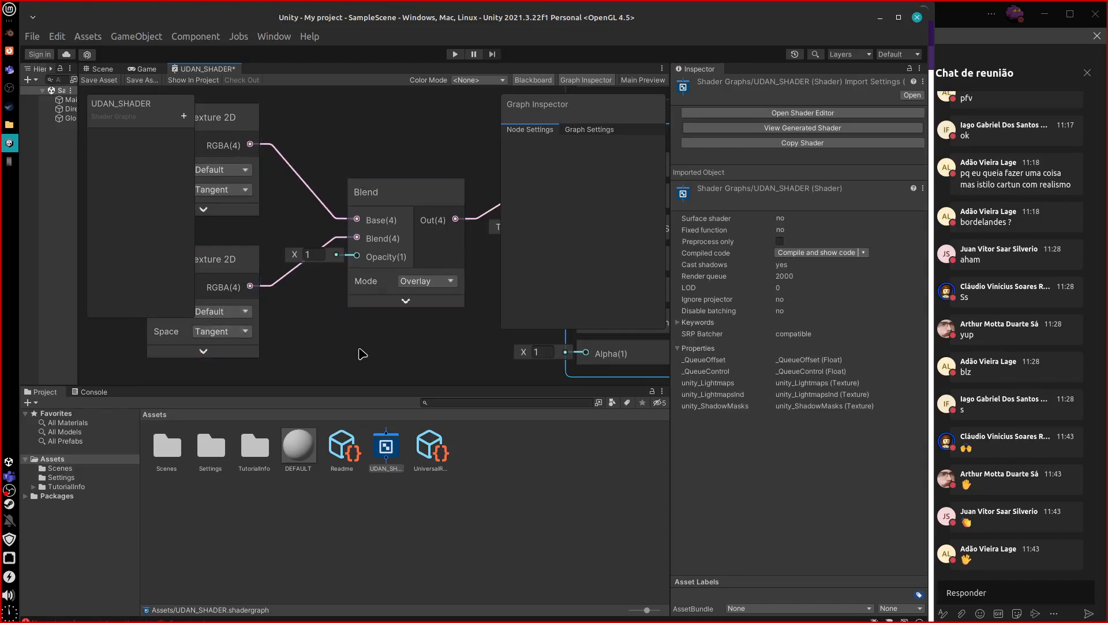
{"action": "middle_click_drag", "start_coordinate": [366, 349], "coordinate": [230, 364]}
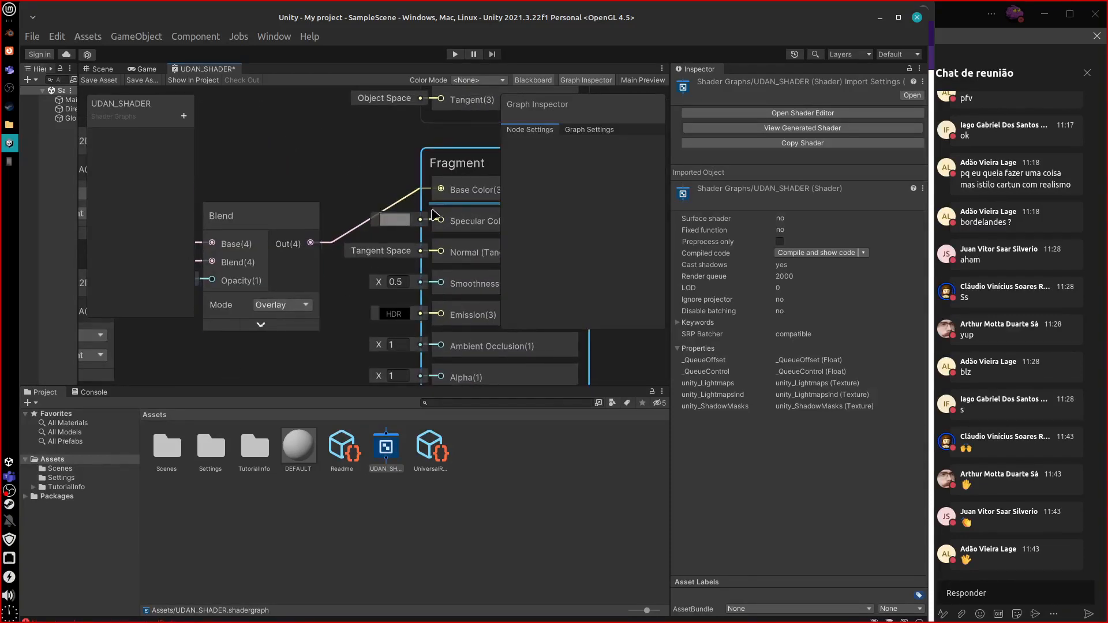
{"action": "middle_click_drag", "start_coordinate": [488, 187], "coordinate": [386, 194]}
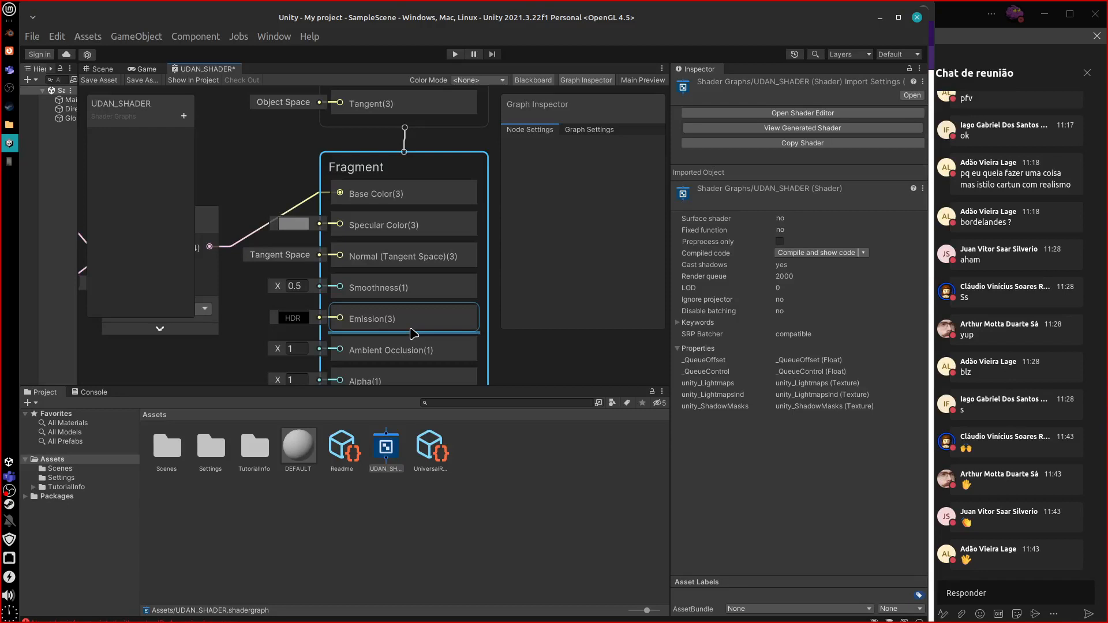
{"action": "middle_click_drag", "start_coordinate": [434, 357], "coordinate": [440, 304]}
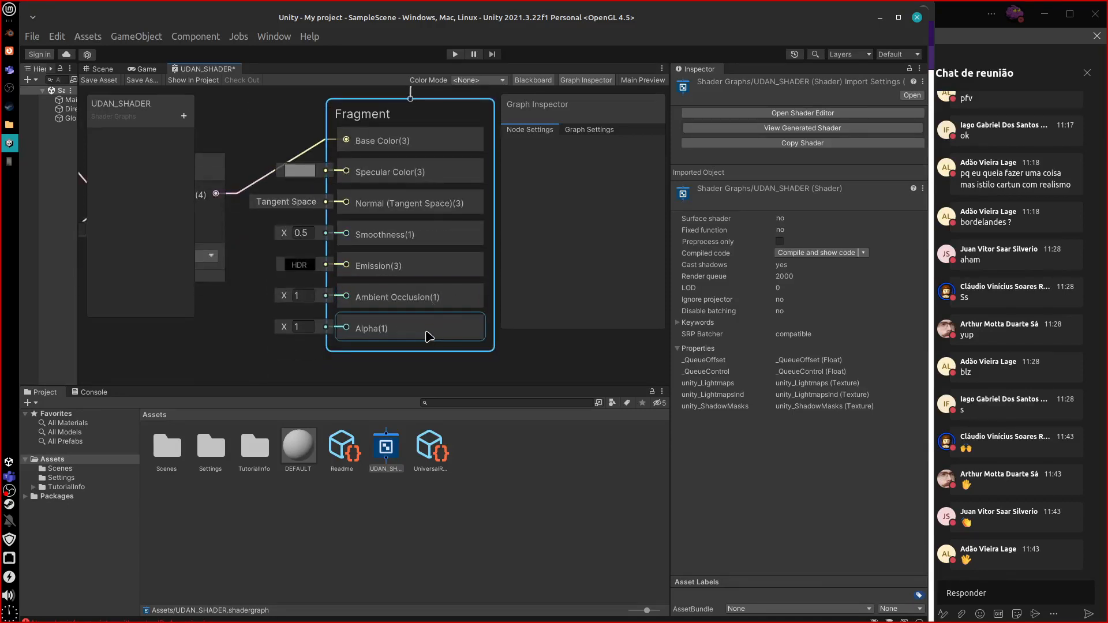
{"action": "key", "text": "f"}
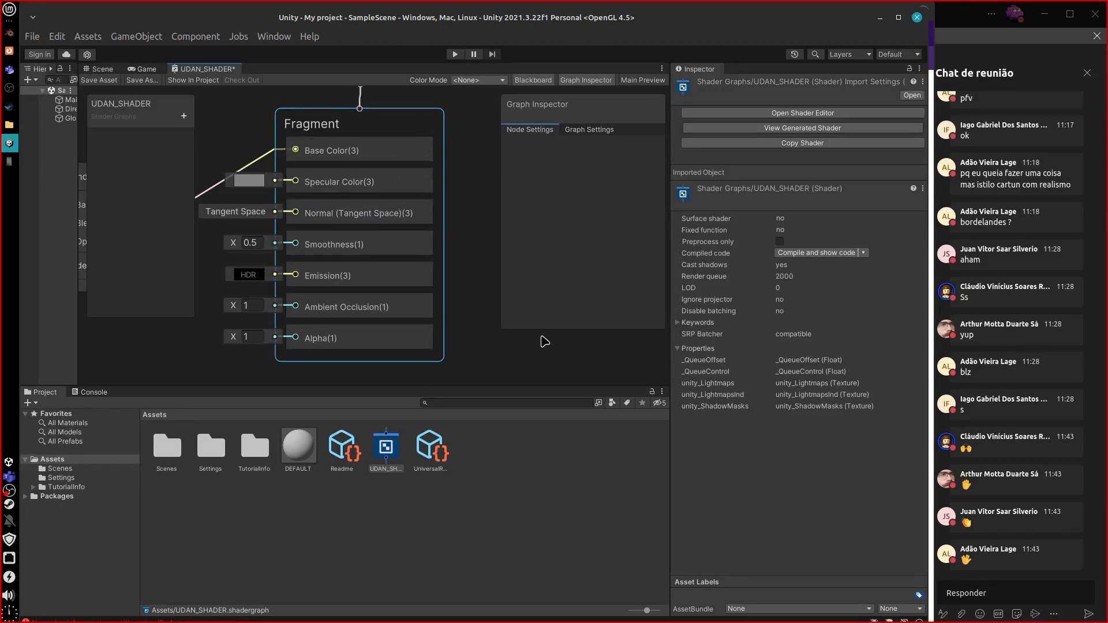
{"action": "middle_click_drag", "start_coordinate": [480, 295], "coordinate": [498, 295]}
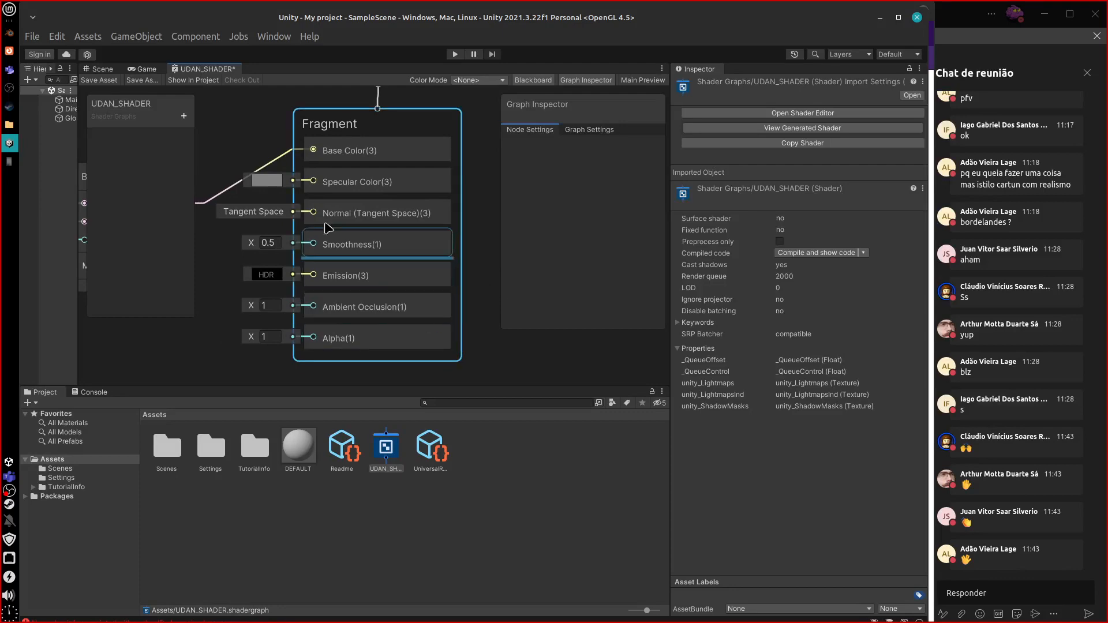
Switch to Blender and erase the handwritten "3D URP HDRP X CYCLES/eevee" heading above the Principled BSDF node
{"action": "key", "text": "alt+Tab"}
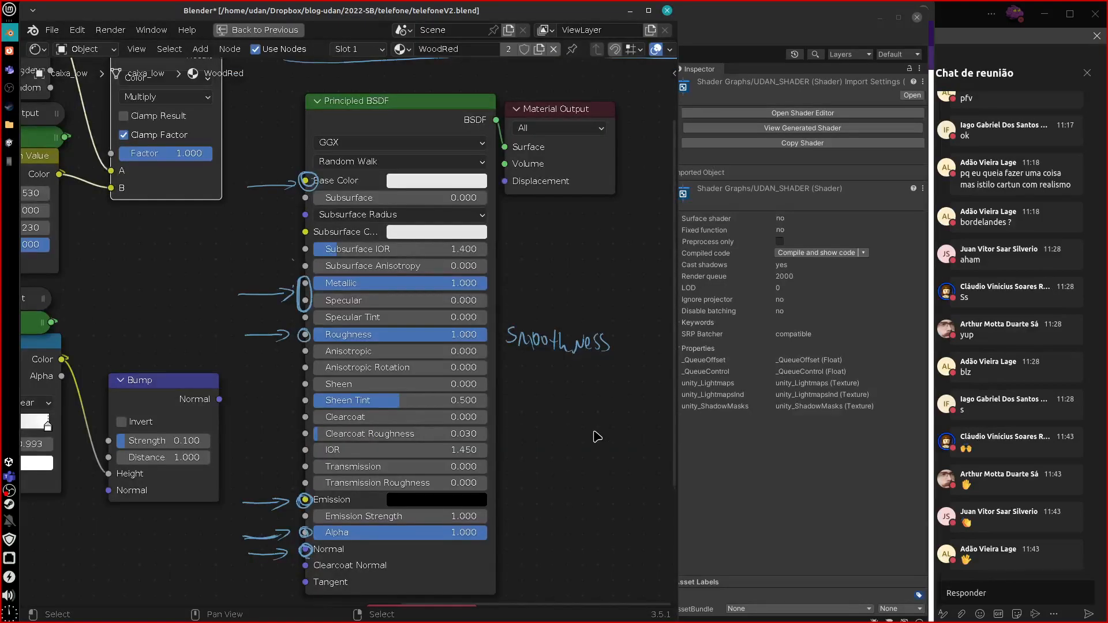
{"action": "scroll", "coordinate": [571, 466], "scroll_direction": "down", "scroll_amount": 4}
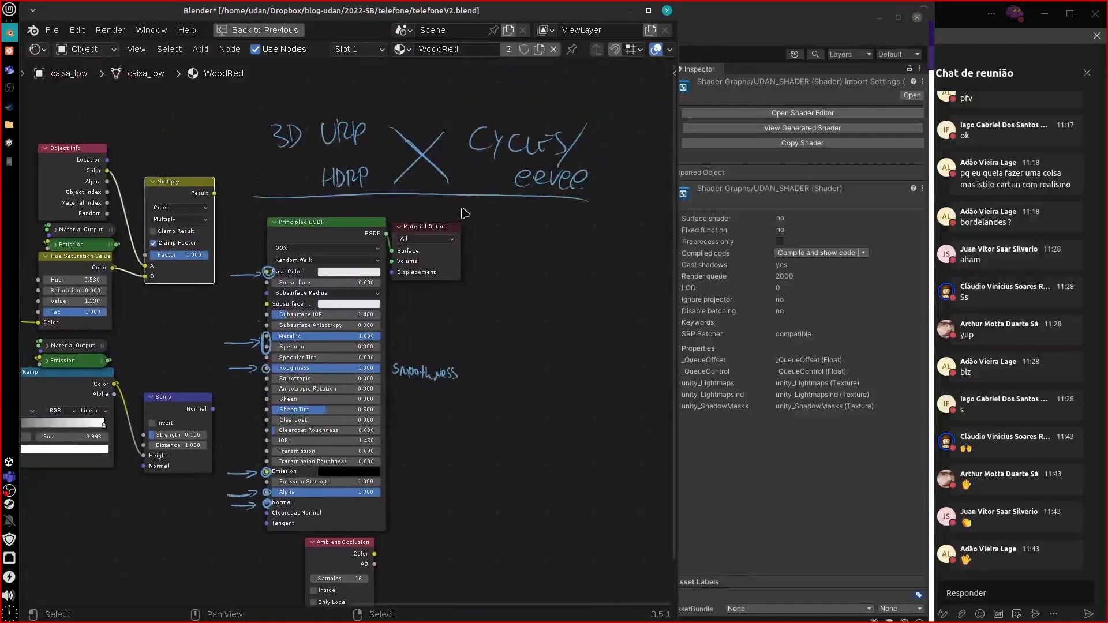
{"action": "mouse_move", "coordinate": [259, 199]}
{"action": "right_mouse_down"}
{"action": "mouse_move", "coordinate": [583, 185]}
{"action": "mouse_move", "coordinate": [605, 172]}
{"action": "mouse_move", "coordinate": [277, 136]}
{"action": "mouse_move", "coordinate": [615, 118]}
{"action": "right_mouse_up"}
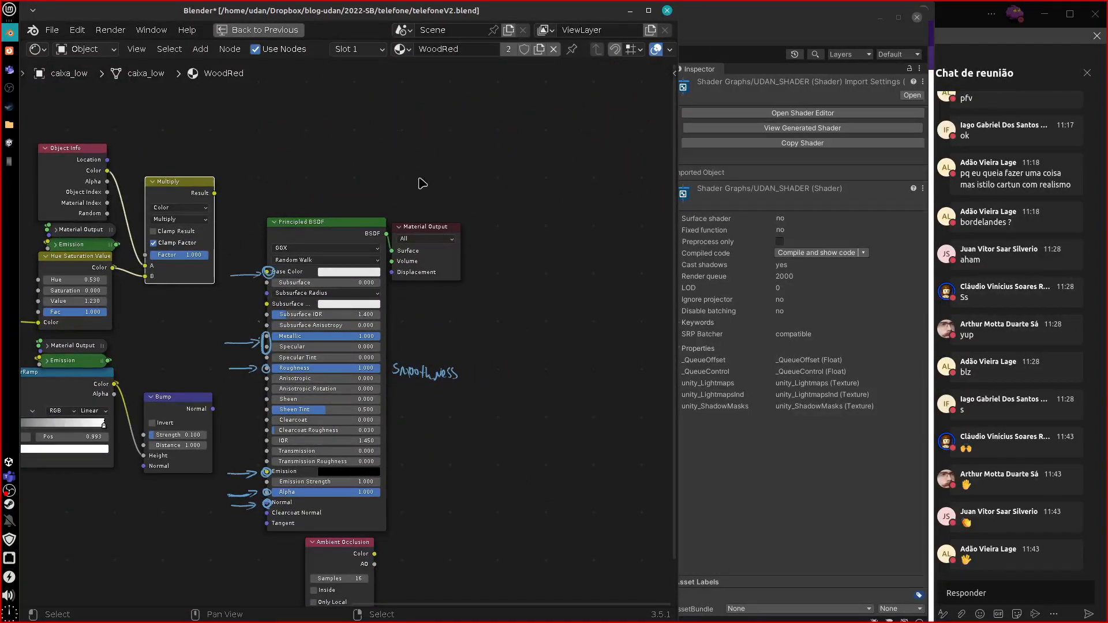
Connect the Multiply node's Result to the Principled BSDF's Base Color and the Bump node's Normal to its Normal input
{"action": "middle_click_drag", "start_coordinate": [396, 368], "coordinate": [668, 352]}
{"action": "middle_click_drag", "start_coordinate": [369, 492], "coordinate": [302, 508]}
{"action": "left_click_drag", "start_coordinate": [476, 182], "coordinate": [530, 261]}
{"action": "left_click", "coordinate": [474, 400]}
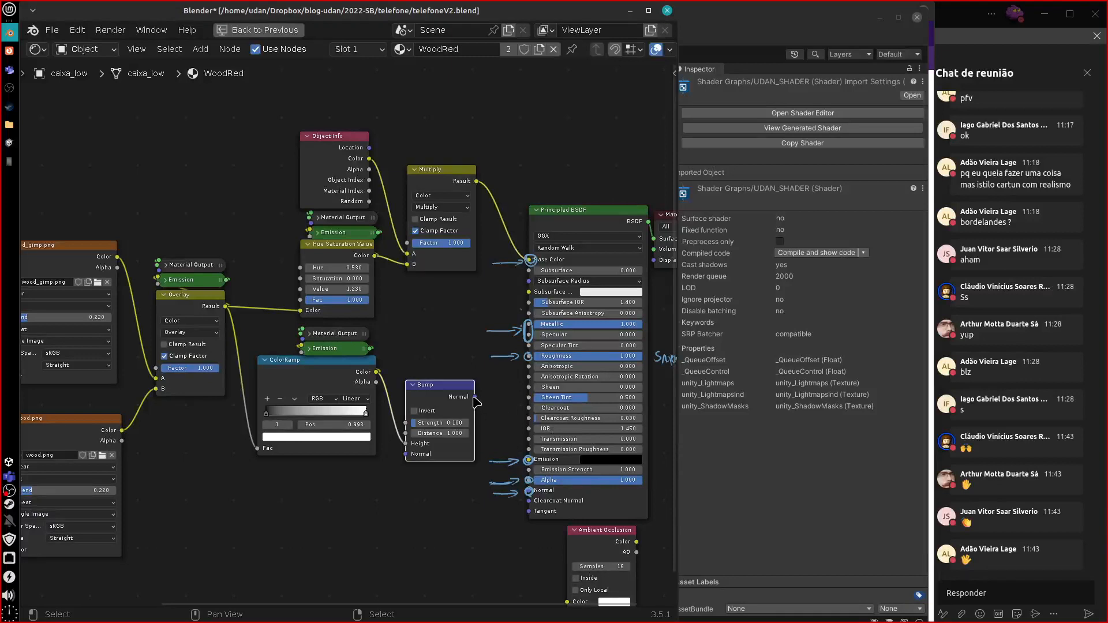
{"action": "left_click_drag", "start_coordinate": [475, 397], "coordinate": [528, 491]}
{"action": "middle_click_drag", "start_coordinate": [384, 536], "coordinate": [367, 545]}
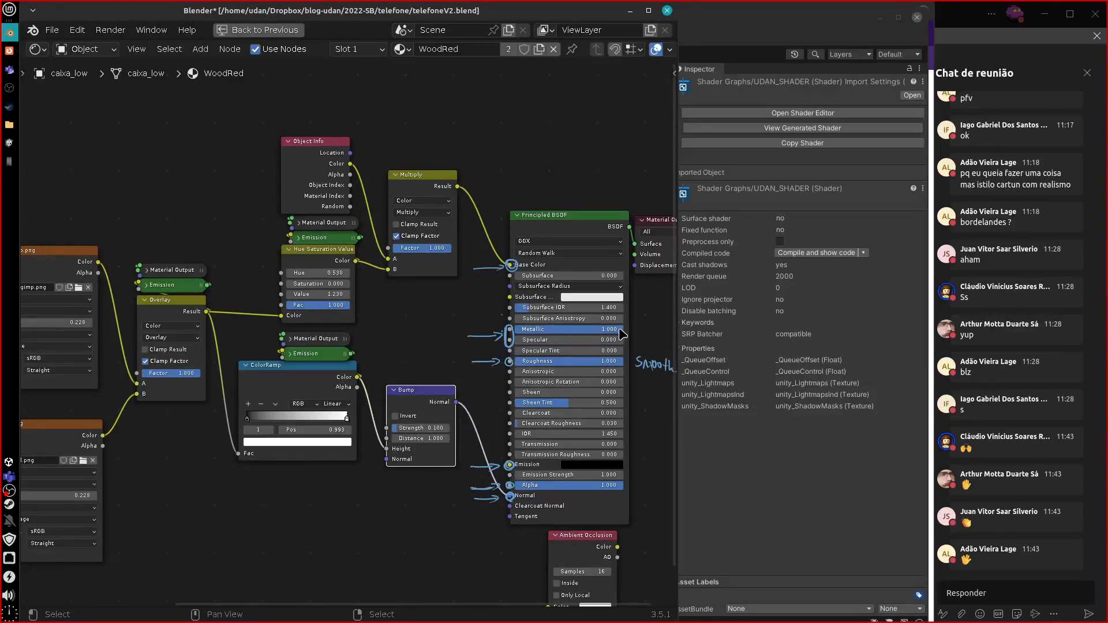
Set the Principled BSDF's Metallic to 0.000, Specular to 0.416 and Roughness to 0.122, and inspect the telephone in the restored workspace layout
{"action": "left_click_drag", "start_coordinate": [621, 333], "coordinate": [573, 333]}
{"action": "left_click_drag", "start_coordinate": [617, 361], "coordinate": [522, 372]}
{"action": "left_click_drag", "start_coordinate": [569, 330], "coordinate": [522, 367]}
{"action": "key", "text": "ctrl+space"}
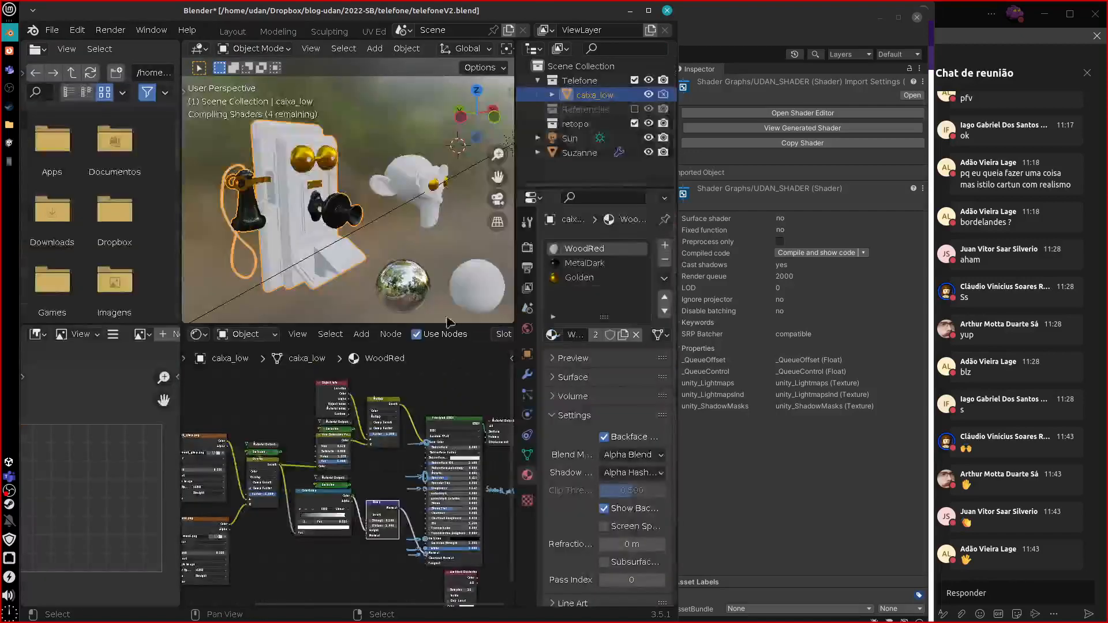
{"action": "middle_click_drag", "start_coordinate": [442, 231], "coordinate": [488, 199]}
{"action": "scroll", "coordinate": [419, 234], "scroll_direction": "up", "scroll_amount": 3}
{"action": "middle_click_drag", "start_coordinate": [466, 492], "coordinate": [462, 492]}
{"action": "scroll", "coordinate": [415, 486], "scroll_direction": "up", "scroll_amount": 5}
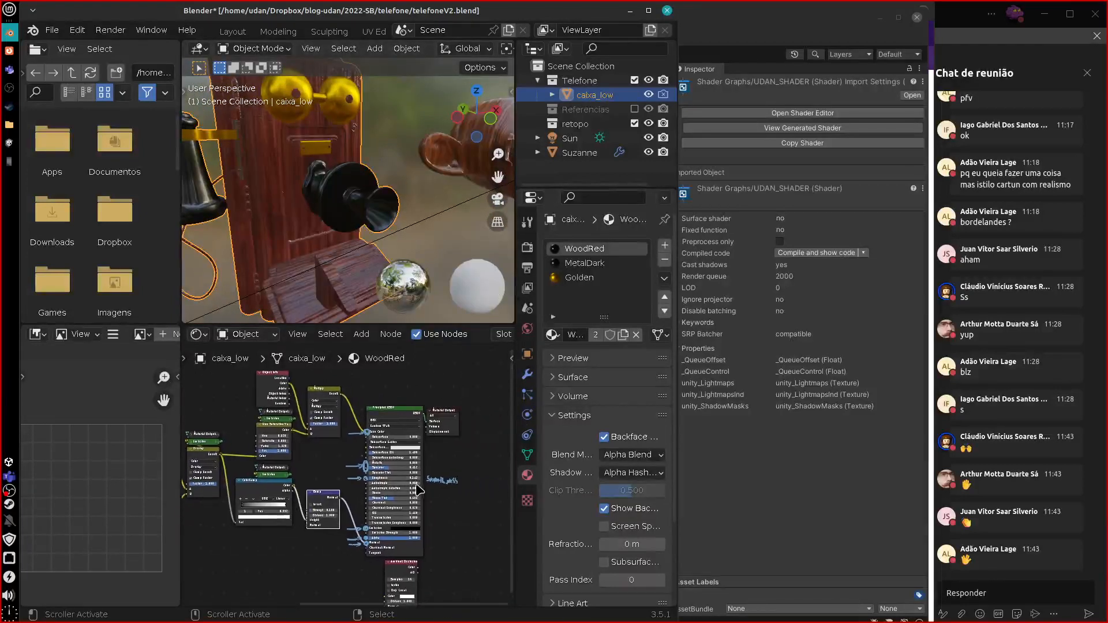
{"action": "left_click_drag", "start_coordinate": [427, 464], "coordinate": [392, 490]}
{"action": "middle_click_drag", "start_coordinate": [443, 226], "coordinate": [398, 209]}
{"action": "scroll", "coordinate": [448, 473], "scroll_direction": "up", "scroll_amount": 4}
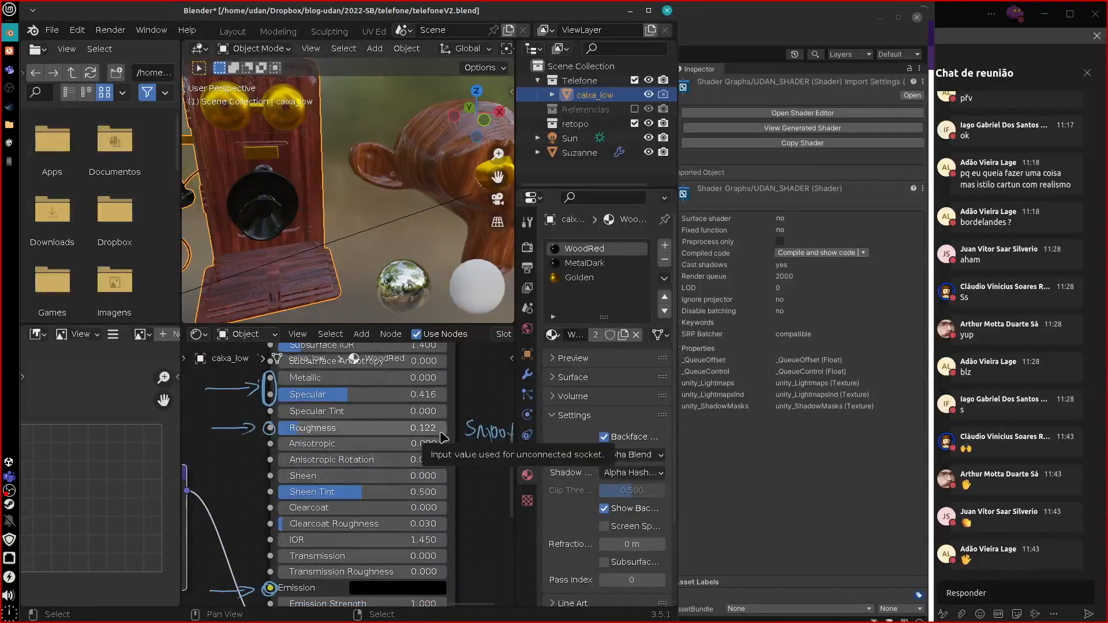
{"action": "scroll", "coordinate": [432, 268], "scroll_direction": "down", "scroll_amount": 5}
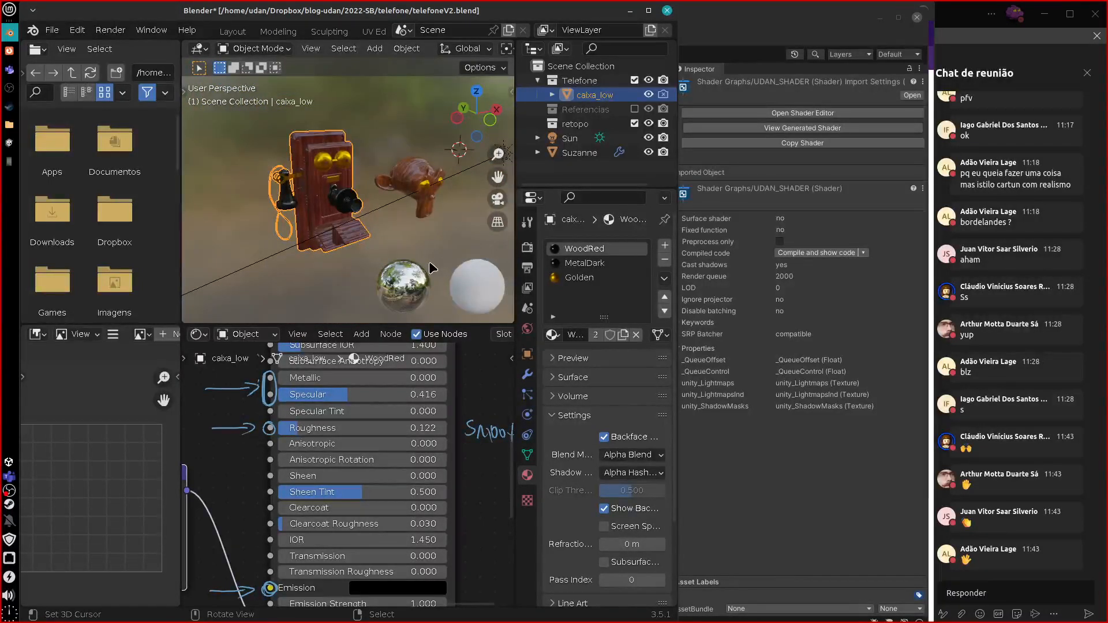
{"action": "mouse_move", "coordinate": [430, 262]}
{"action": "middle_mouse_down"}
{"action": "mouse_move", "coordinate": [438, 247]}
{"action": "mouse_move", "coordinate": [435, 261]}
{"action": "middle_mouse_up"}
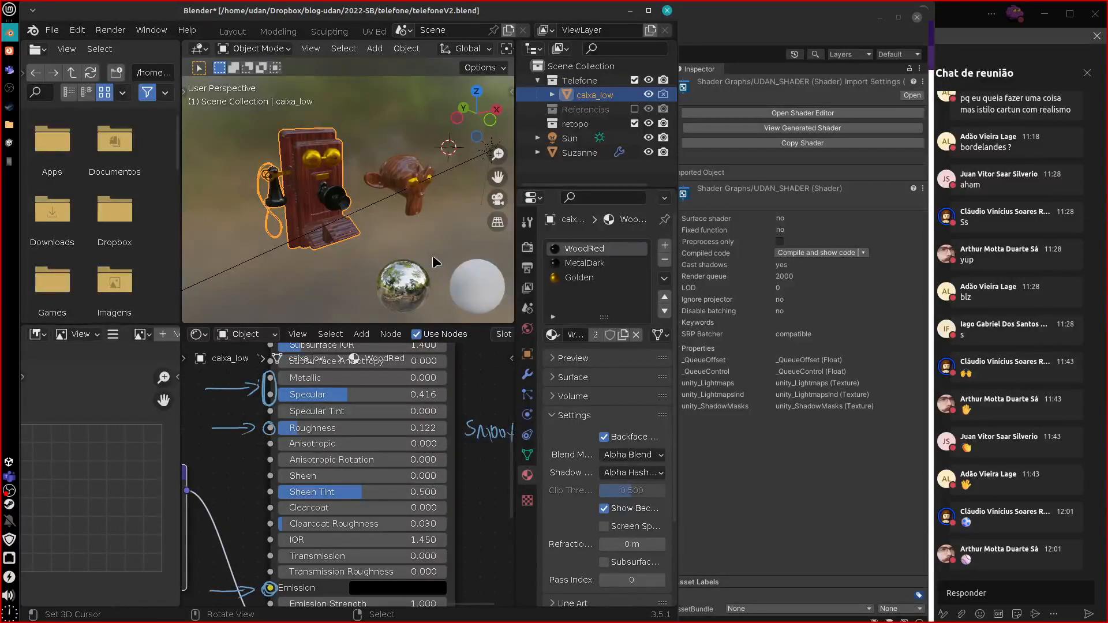
Cancel the request to close Blender and maximize the shader node editor around the annotated Principled BSDF node
{"action": "left_click", "coordinate": [667, 10]}
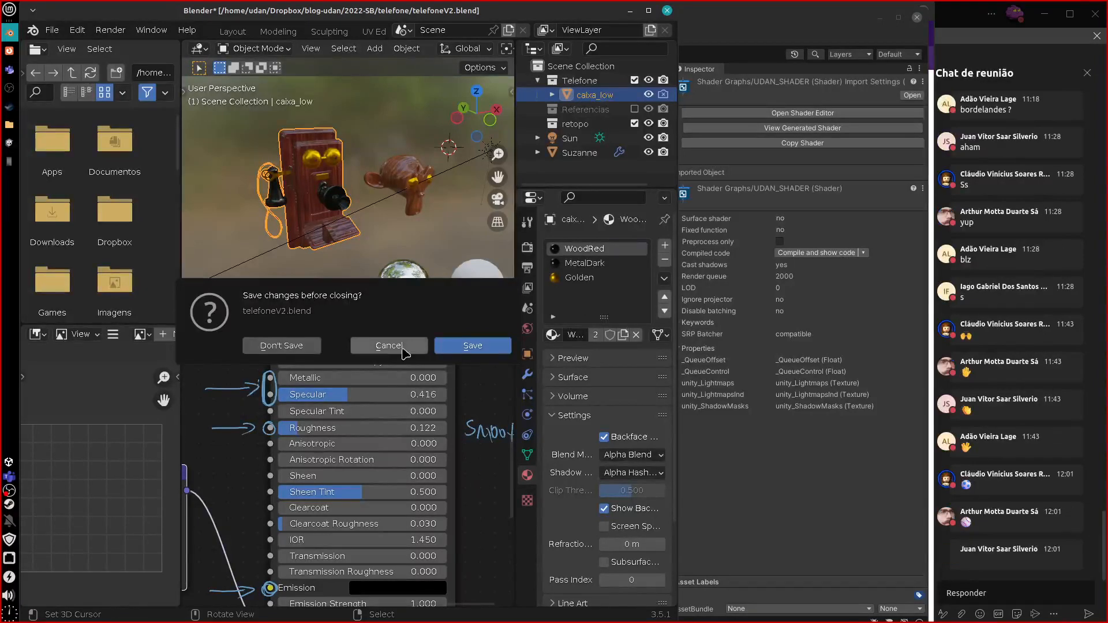
{"action": "left_click", "coordinate": [396, 345]}
{"action": "key", "text": "ctrl+space"}
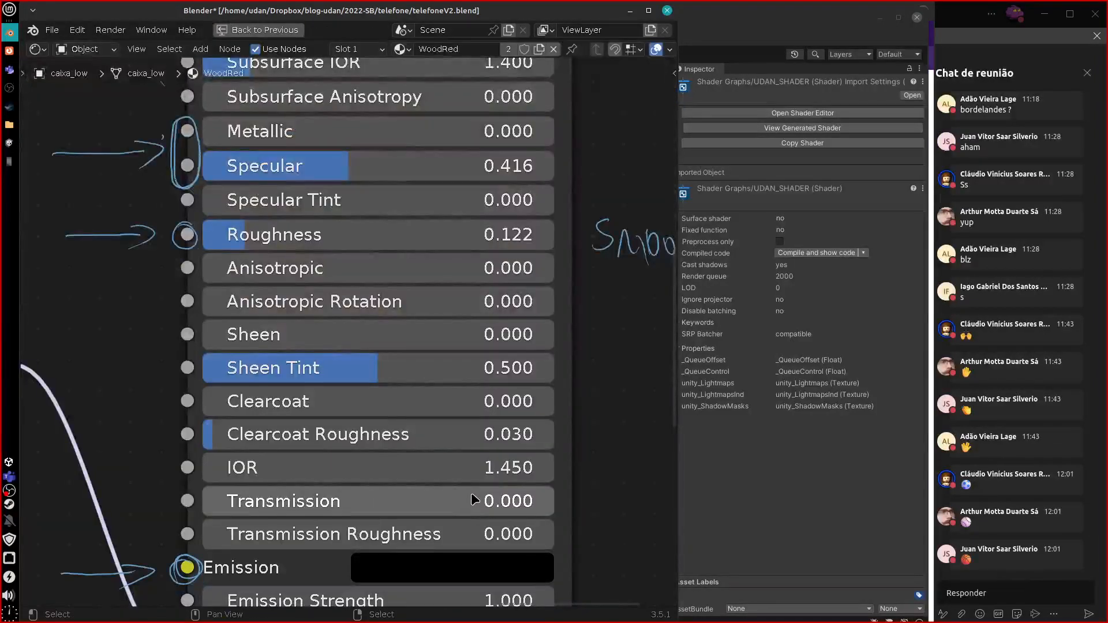
{"action": "scroll", "coordinate": [471, 493], "scroll_direction": "down", "scroll_amount": 3}
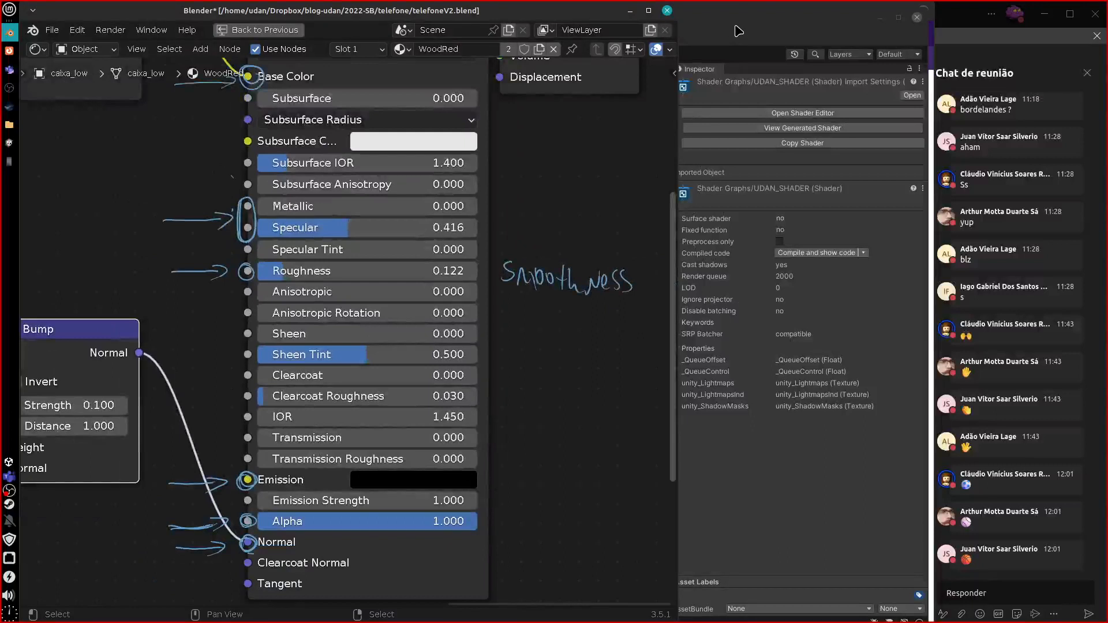
{"action": "left_click", "coordinate": [715, 36]}
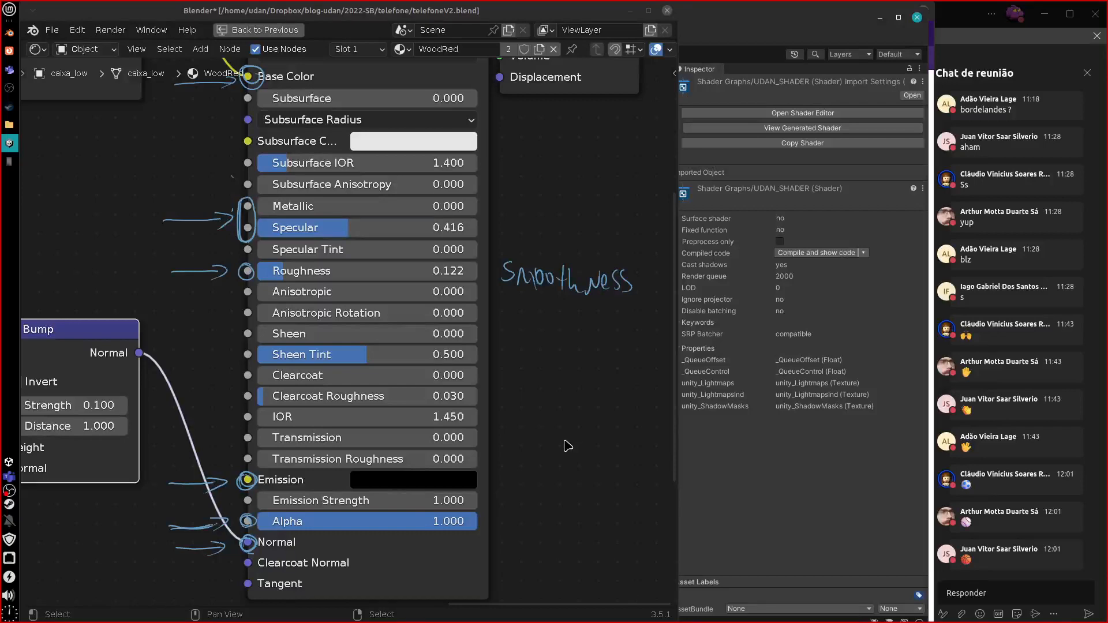
{"action": "scroll", "coordinate": [568, 446], "scroll_direction": "down", "scroll_amount": 3}
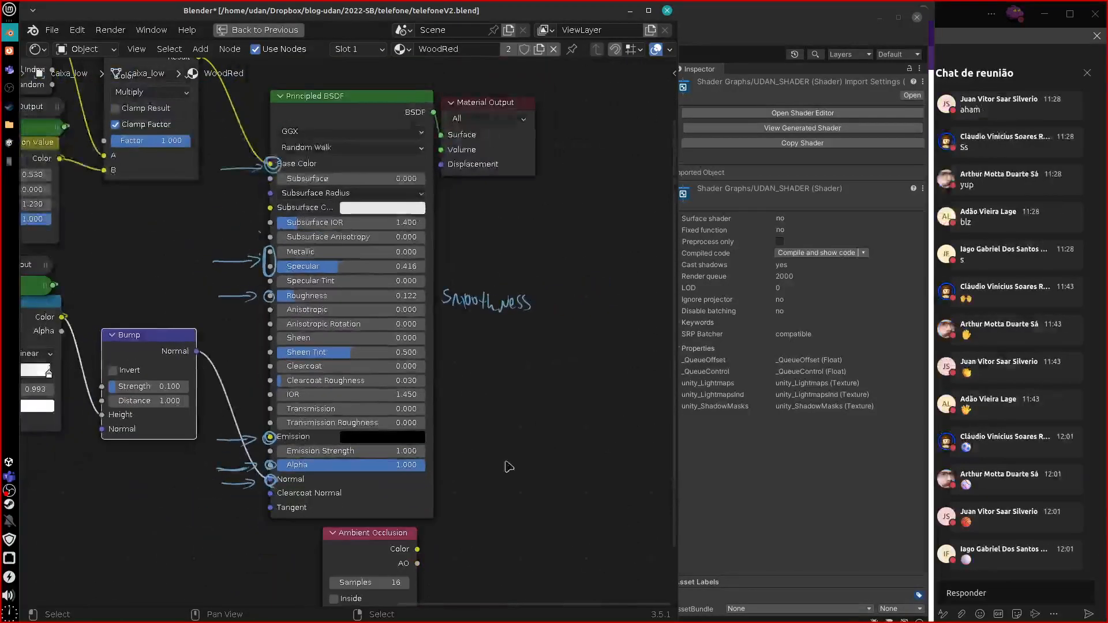
{"action": "middle_click_drag", "start_coordinate": [508, 467], "coordinate": [476, 469]}
Switch to Unity, enlarge the UDAN_SHADER graph area and hide its Graph Inspector and Blackboard
{"action": "left_click", "coordinate": [752, 33]}
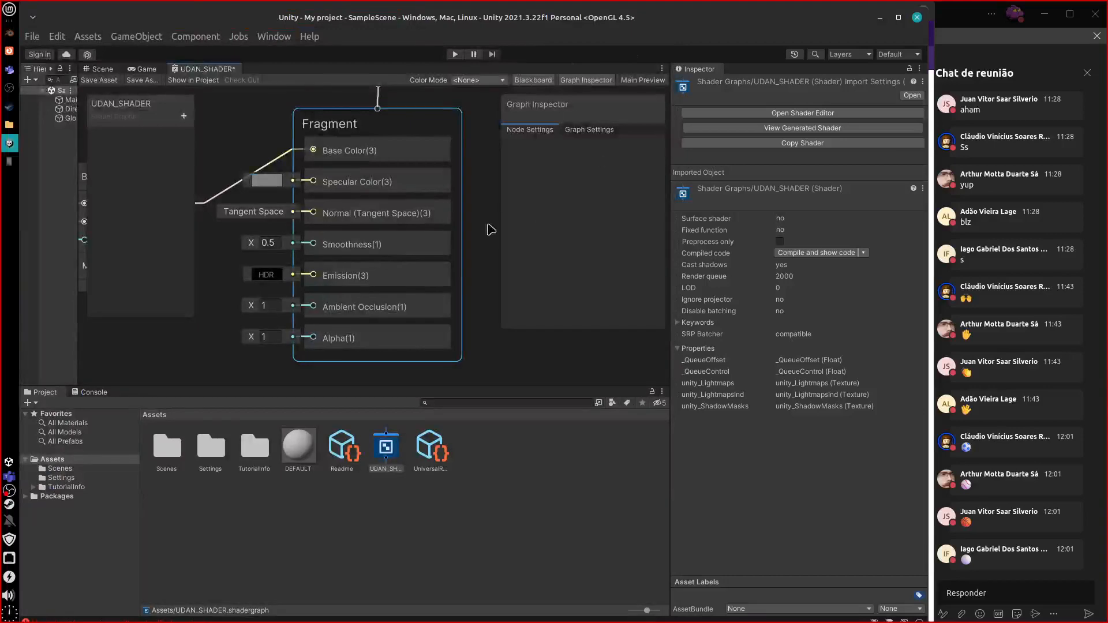
{"action": "left_click_drag", "start_coordinate": [670, 349], "coordinate": [871, 349]}
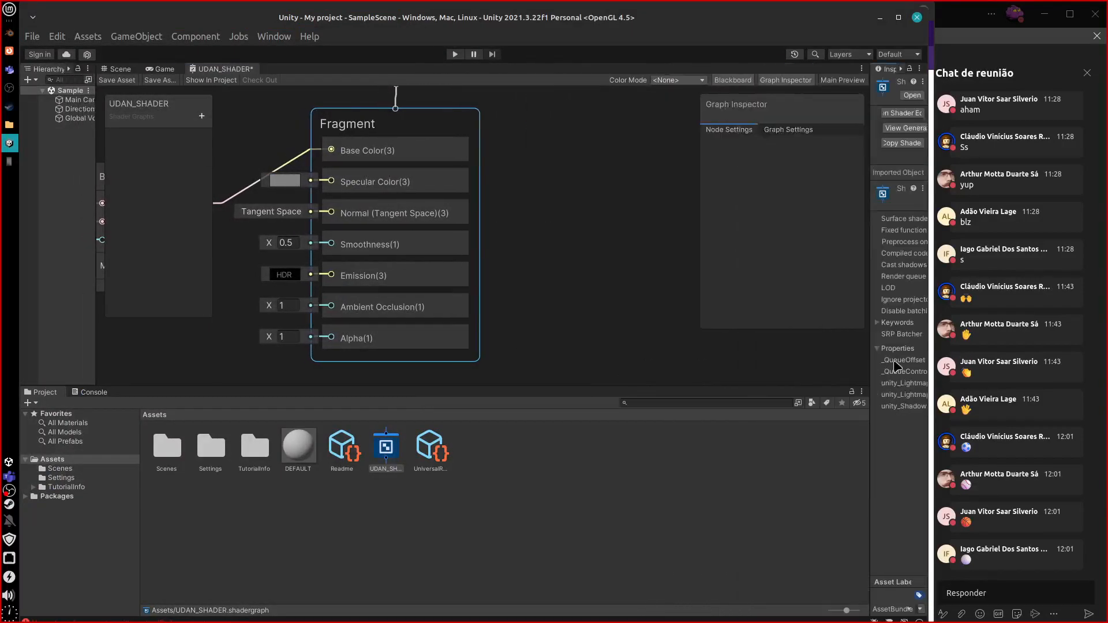
{"action": "left_click_drag", "start_coordinate": [721, 387], "coordinate": [712, 551]}
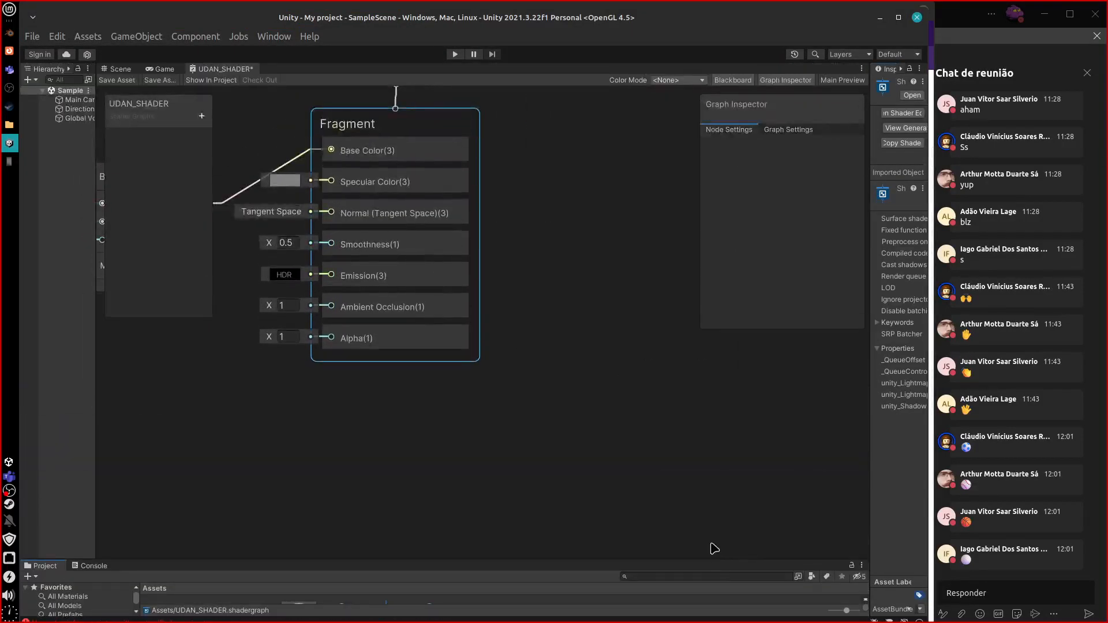
{"action": "middle_click_drag", "start_coordinate": [705, 458], "coordinate": [684, 482]}
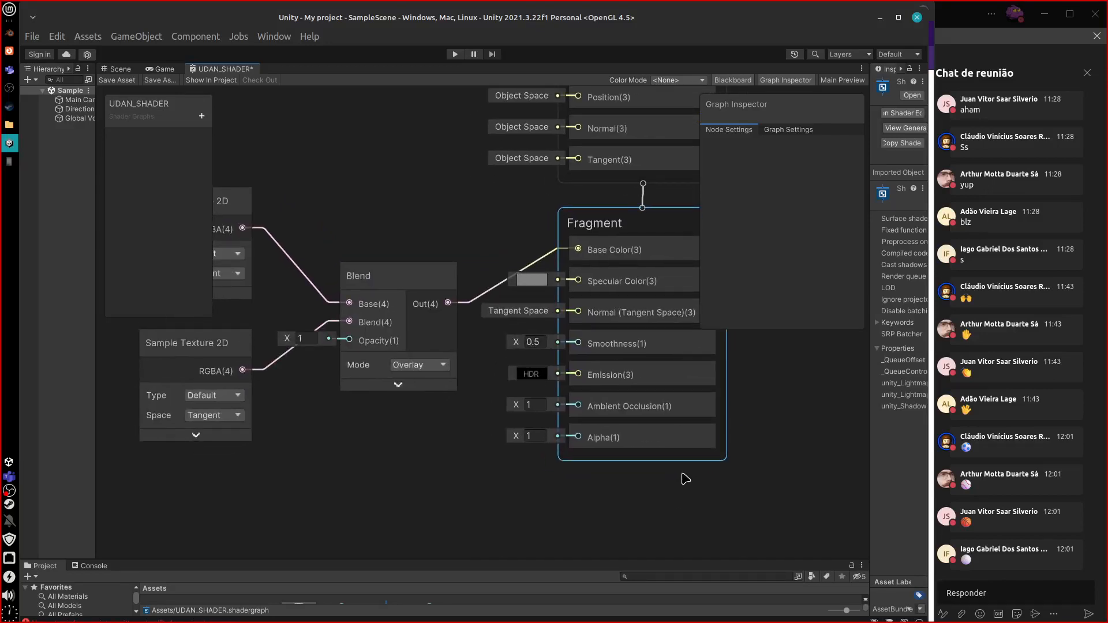
{"action": "left_click", "coordinate": [801, 81]}
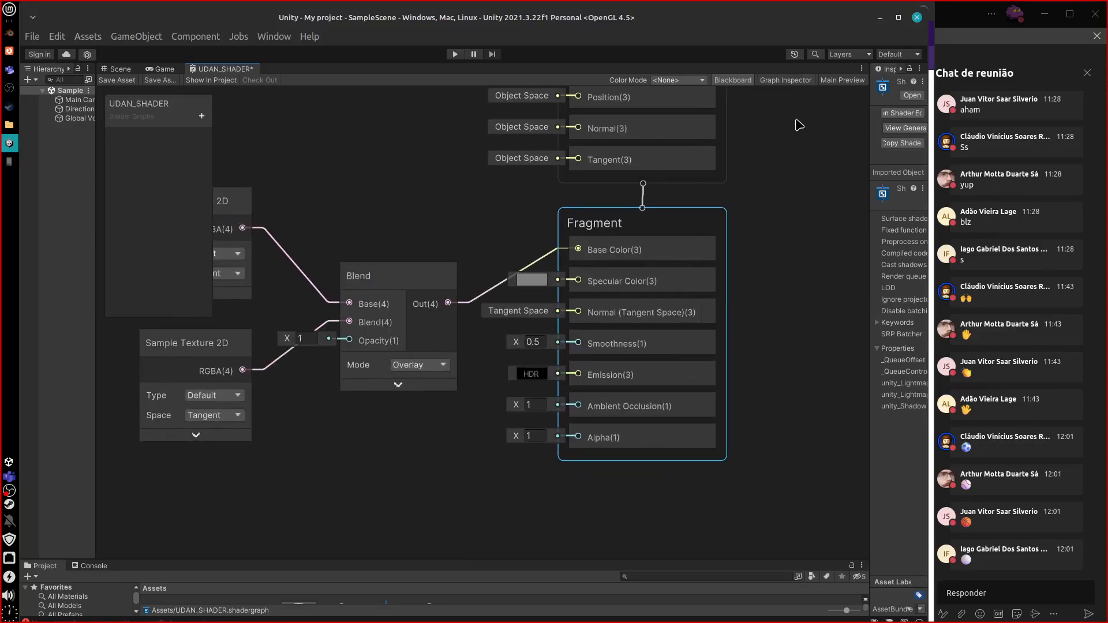
{"action": "left_click", "coordinate": [734, 80]}
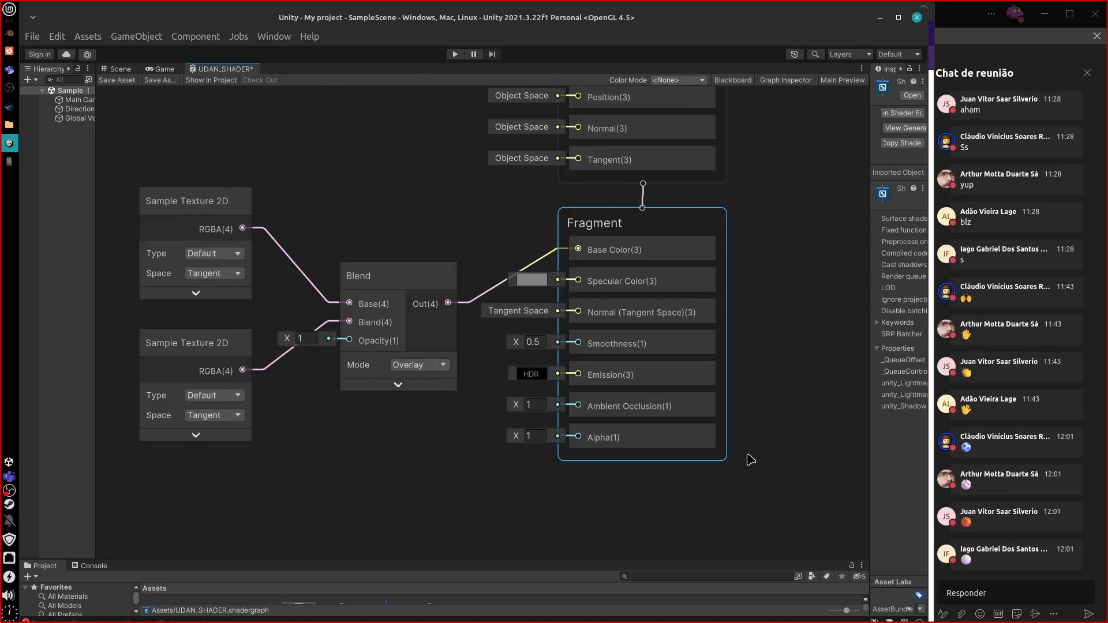
{"action": "middle_click_drag", "start_coordinate": [749, 458], "coordinate": [799, 473]}
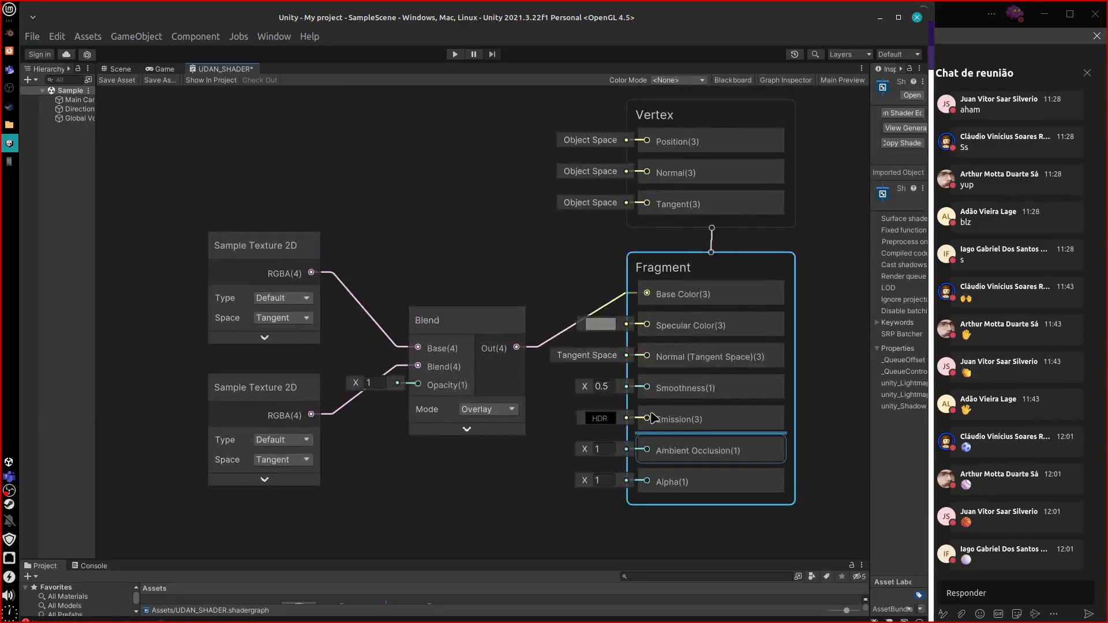
Switch to Blender and narrow its window so the Principled BSDF sits beside Unity's Fragment block
{"action": "key", "text": "alt+Tab"}
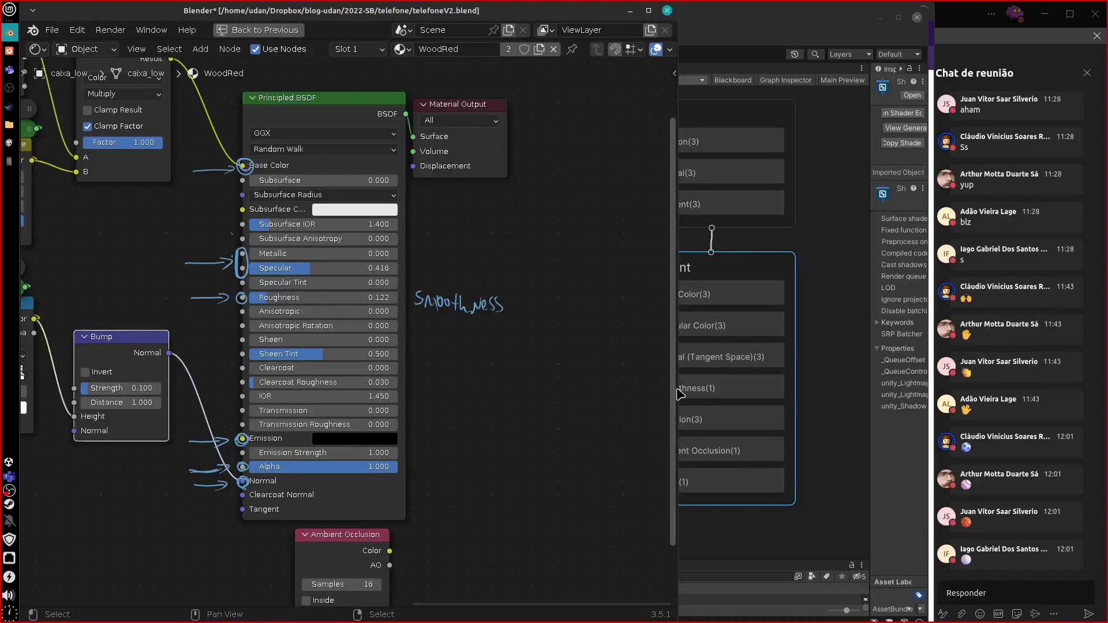
{"action": "left_click_drag", "start_coordinate": [667, 396], "coordinate": [515, 414]}
{"action": "mouse_move", "coordinate": [370, 416]}
{"action": "middle_mouse_down"}
{"action": "mouse_move", "coordinate": [438, 453]}
{"action": "mouse_move", "coordinate": [410, 445]}
{"action": "mouse_move", "coordinate": [404, 472]}
{"action": "mouse_move", "coordinate": [437, 434]}
{"action": "middle_mouse_up"}
{"action": "scroll", "coordinate": [435, 435], "scroll_direction": "up", "scroll_amount": 1}
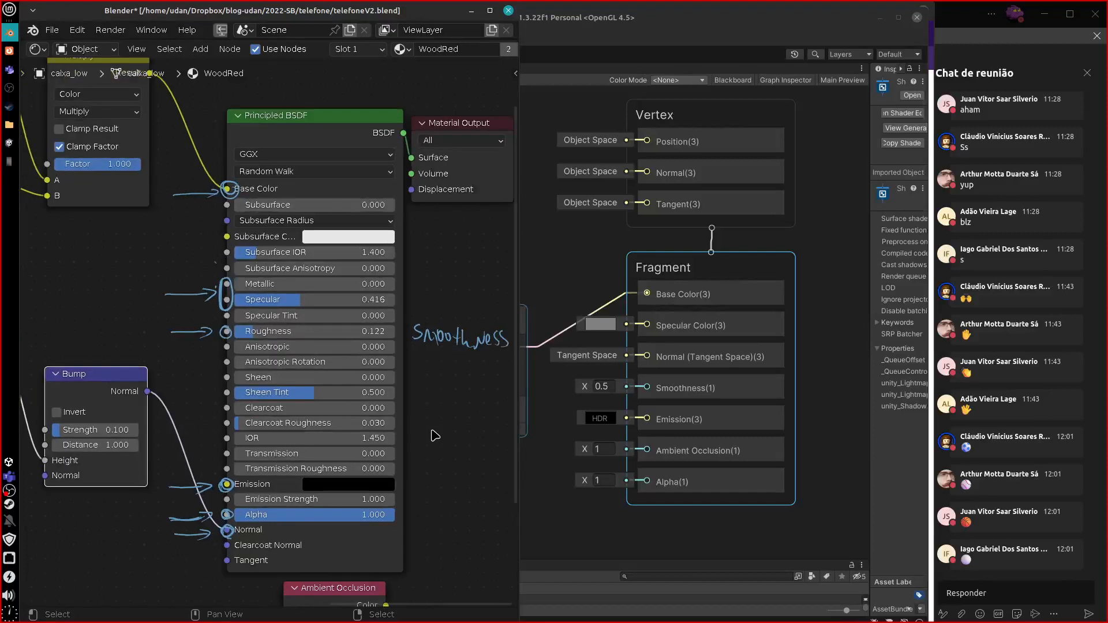
Disconnect the links feeding the Principled BSDF's Base Color and Normal inputs
{"action": "left_click_drag", "start_coordinate": [227, 189], "coordinate": [200, 225]}
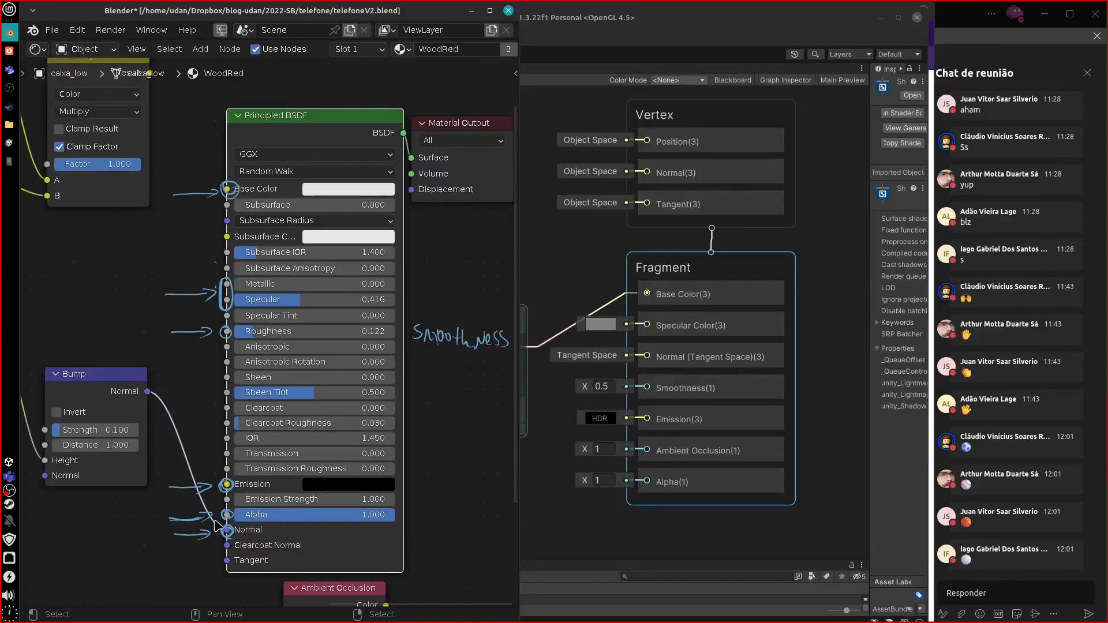
{"action": "left_click_drag", "start_coordinate": [227, 530], "coordinate": [115, 456]}
{"action": "mouse_move", "coordinate": [468, 418]}
{"action": "middle_mouse_down"}
{"action": "mouse_move", "coordinate": [404, 461]}
{"action": "mouse_move", "coordinate": [444, 450]}
{"action": "mouse_move", "coordinate": [437, 437]}
{"action": "middle_mouse_up"}
Move the Ambient Occlusion node next to the lower part of the Principled BSDF, on its Material Output side
{"action": "left_click_drag", "start_coordinate": [344, 591], "coordinate": [79, 336]}
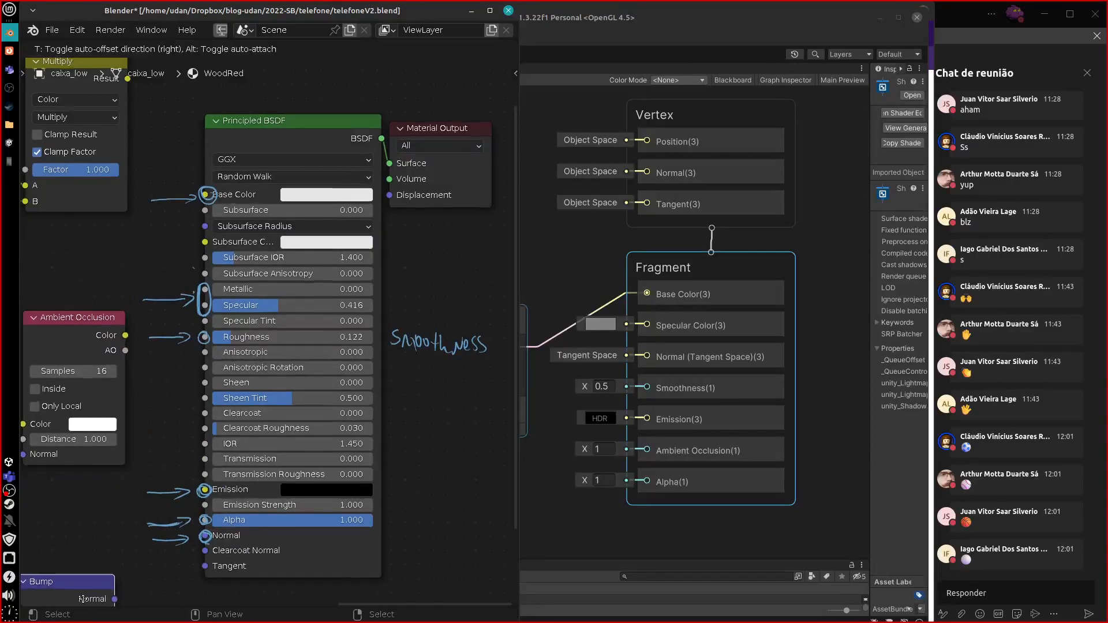
{"action": "scroll", "coordinate": [442, 452], "scroll_direction": "down", "scroll_amount": 4, "text": "shift"}
{"action": "scroll", "coordinate": [442, 452], "scroll_direction": "up", "scroll_amount": 4, "text": "shift"}
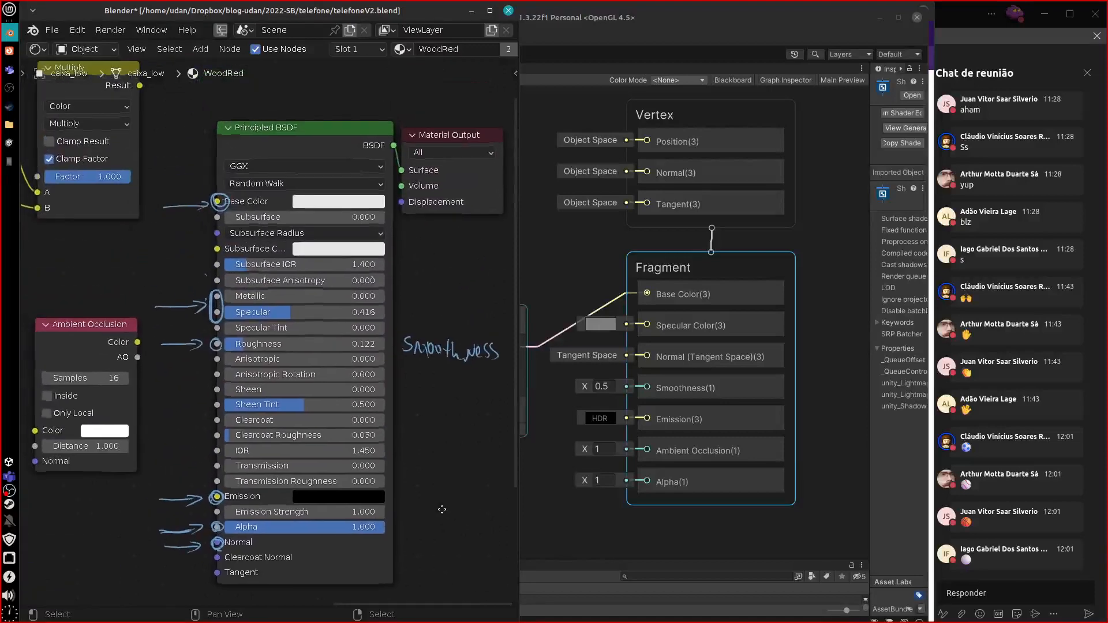
{"action": "left_click_drag", "start_coordinate": [90, 341], "coordinate": [453, 464]}
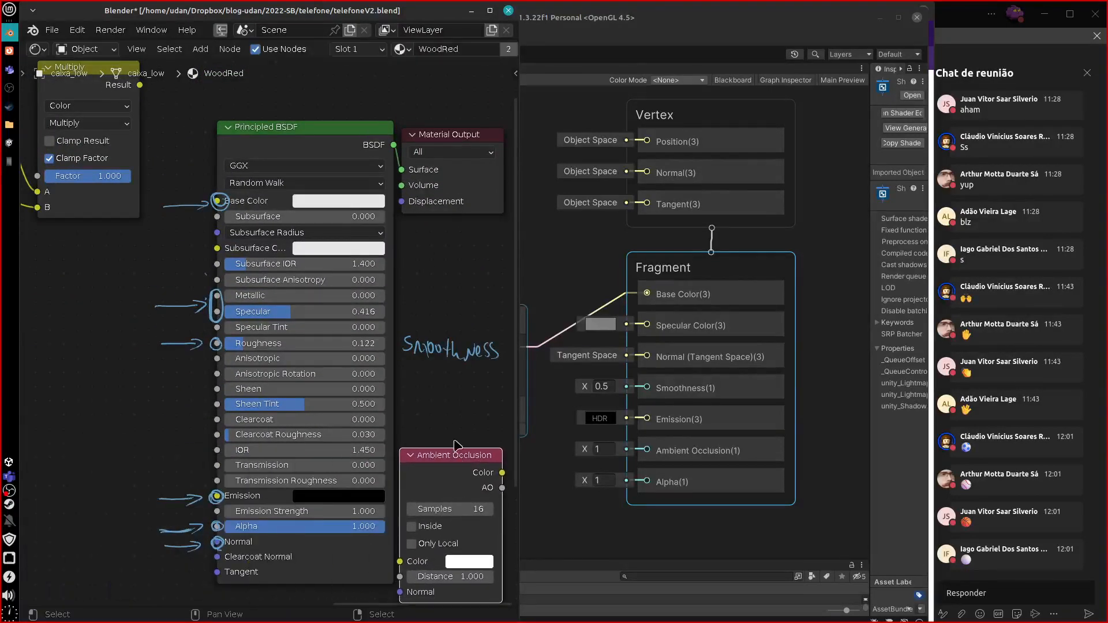
{"action": "middle_click_drag", "start_coordinate": [468, 433], "coordinate": [421, 422]}
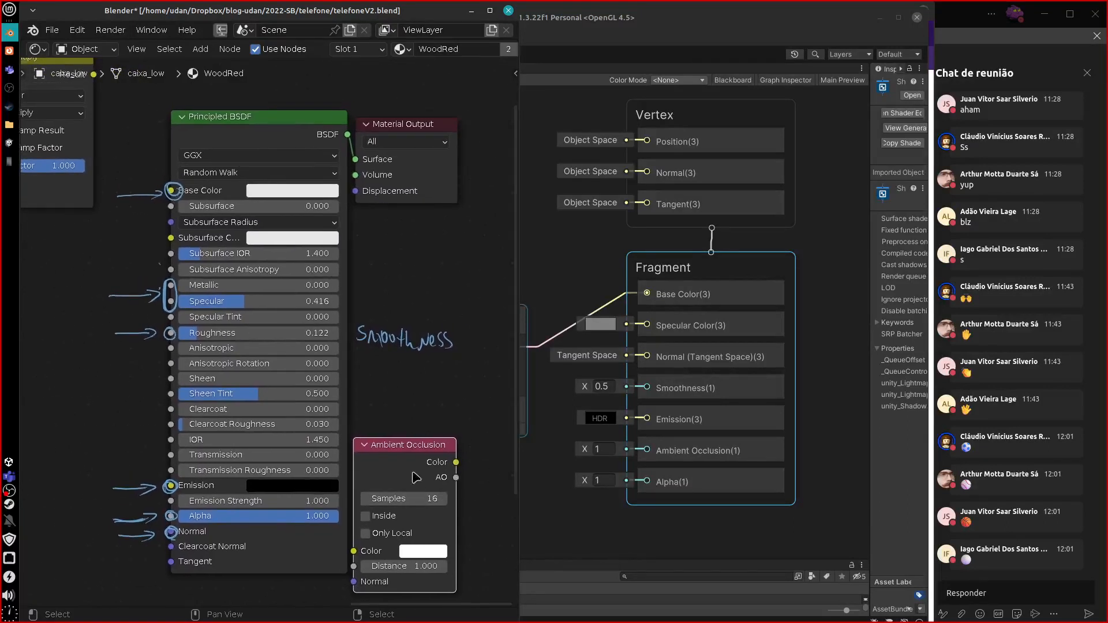
{"action": "left_click_drag", "start_coordinate": [406, 470], "coordinate": [411, 466]}
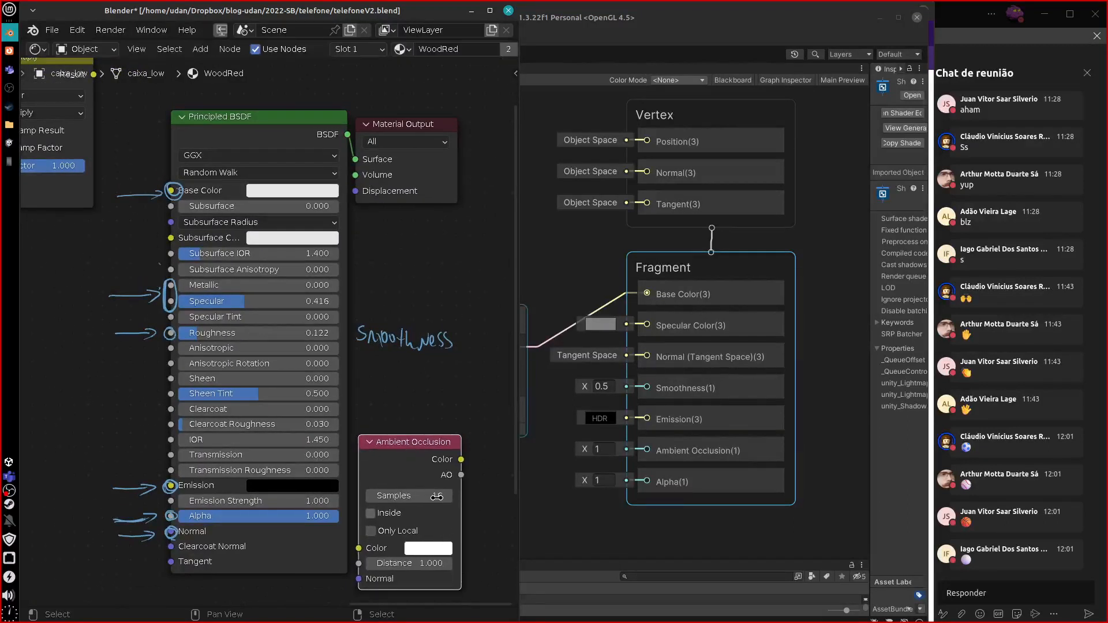
{"action": "middle_click_drag", "start_coordinate": [443, 417], "coordinate": [444, 419]}
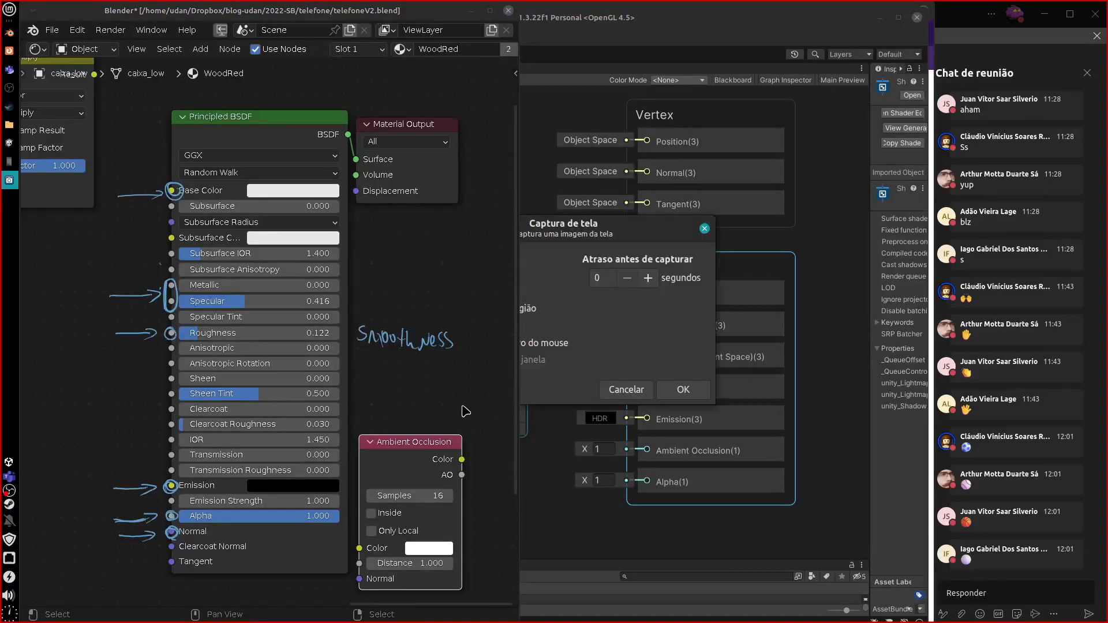
Capture a screenshot of the side-by-side Blender and Unity shader nodes and save it as a PNG image
{"action": "left_click", "coordinate": [700, 396]}
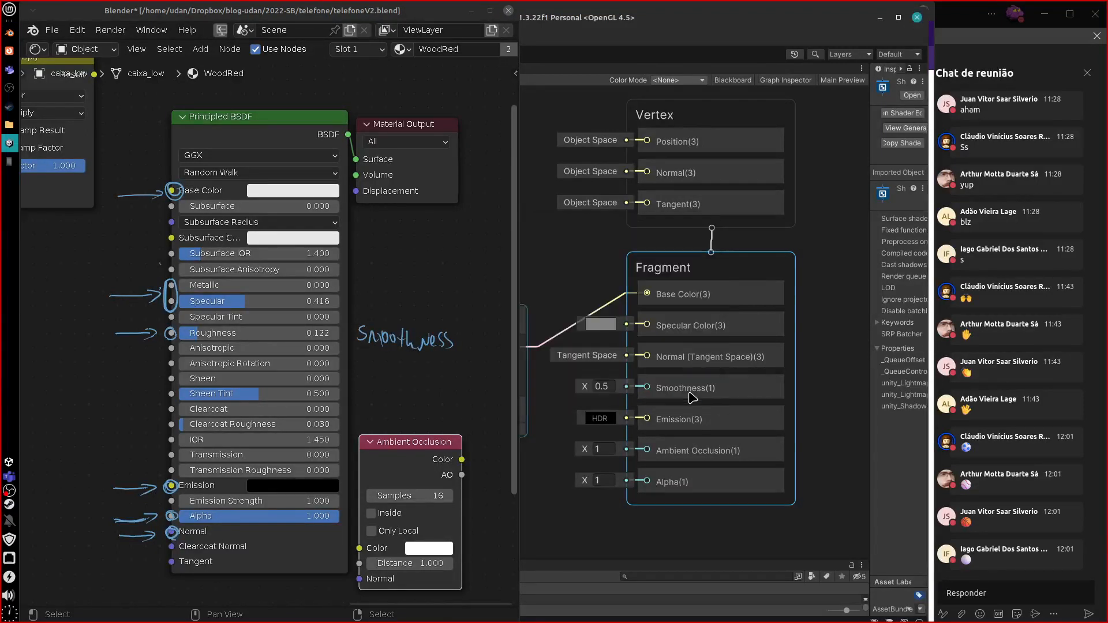
{"action": "left_click", "coordinate": [805, 378]}
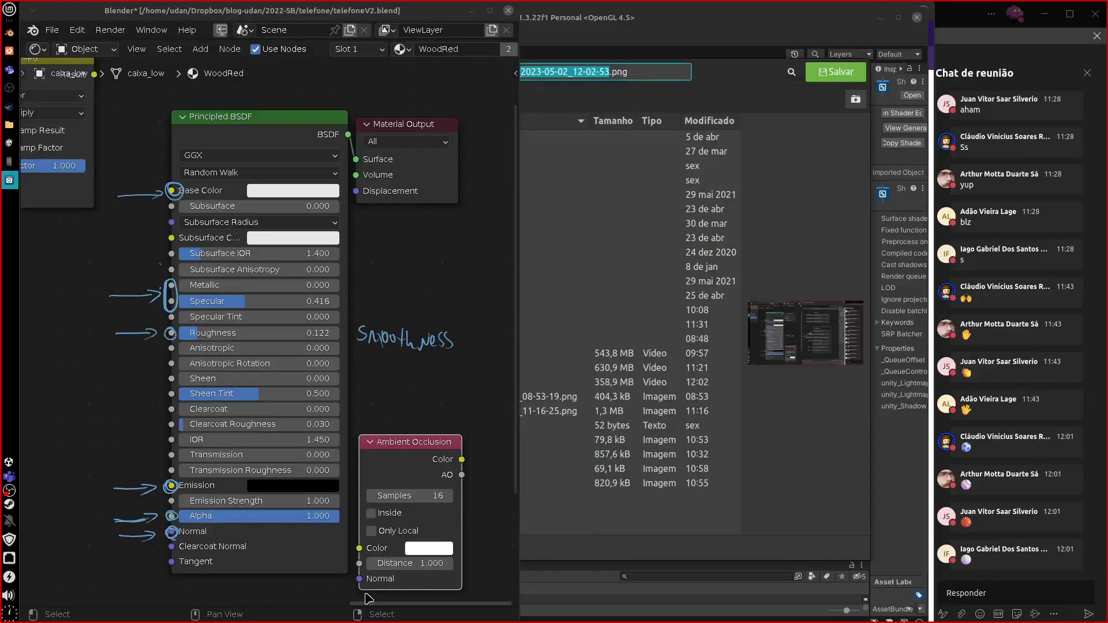
{"action": "left_click", "coordinate": [831, 71]}
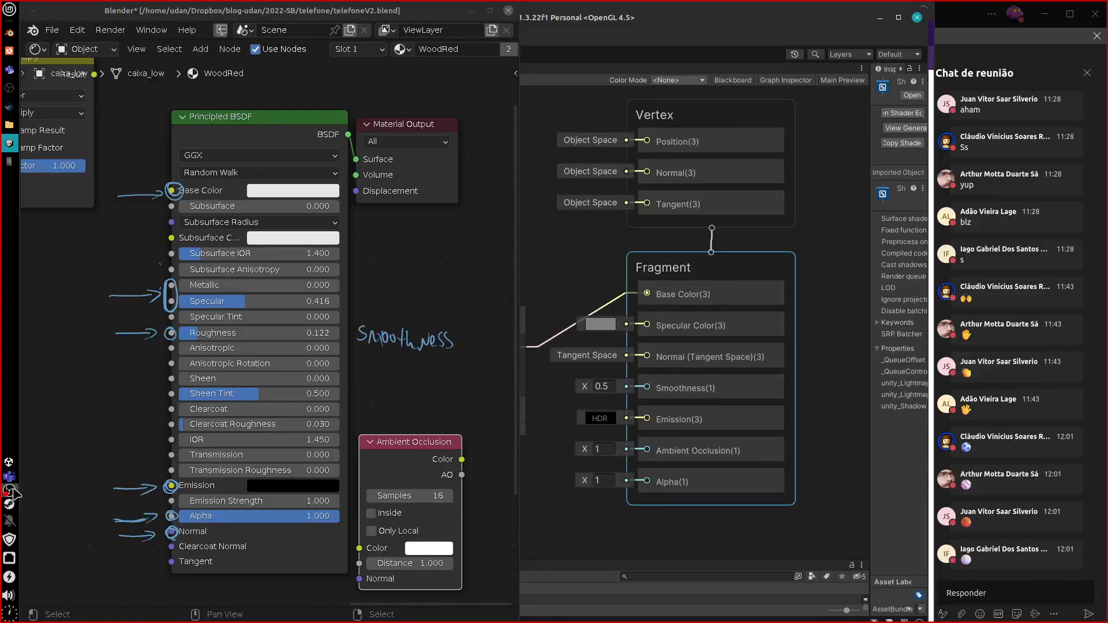
{"action": "right_click", "coordinate": [10, 491]}
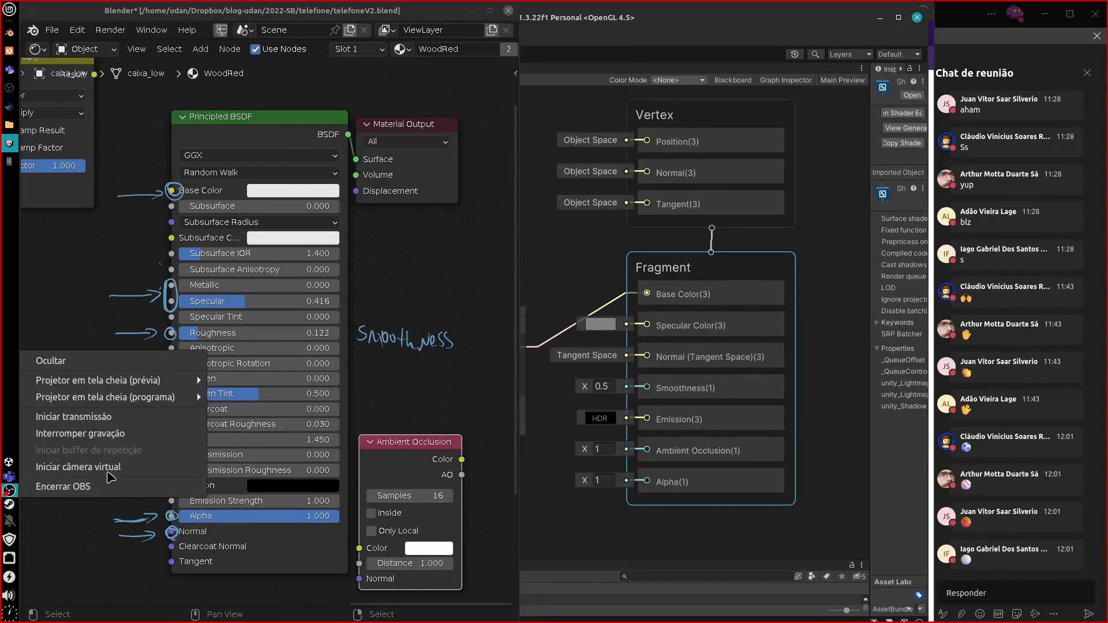